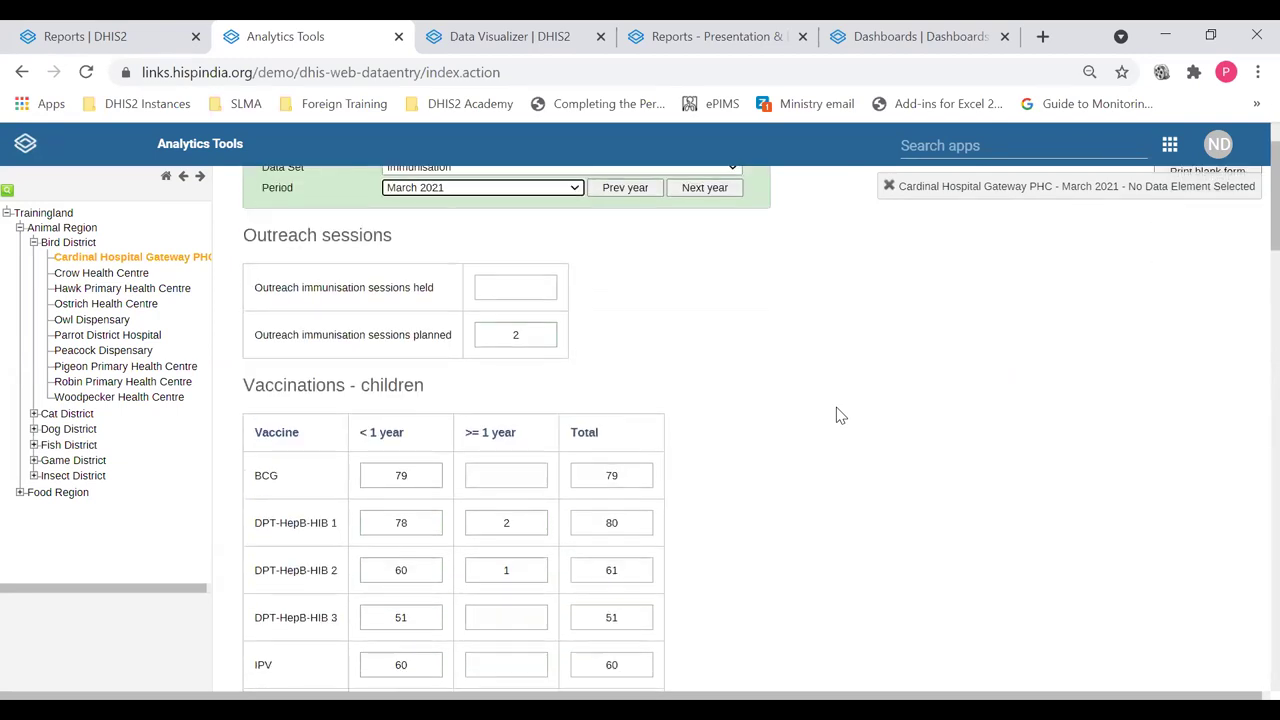
# Examine the March 2021 Immunisation data entry form for Cardinal Hospital Gateway PHC, from outreach sessions through stock and cold chain.
pyautogui.scroll(-15, 840, 408)
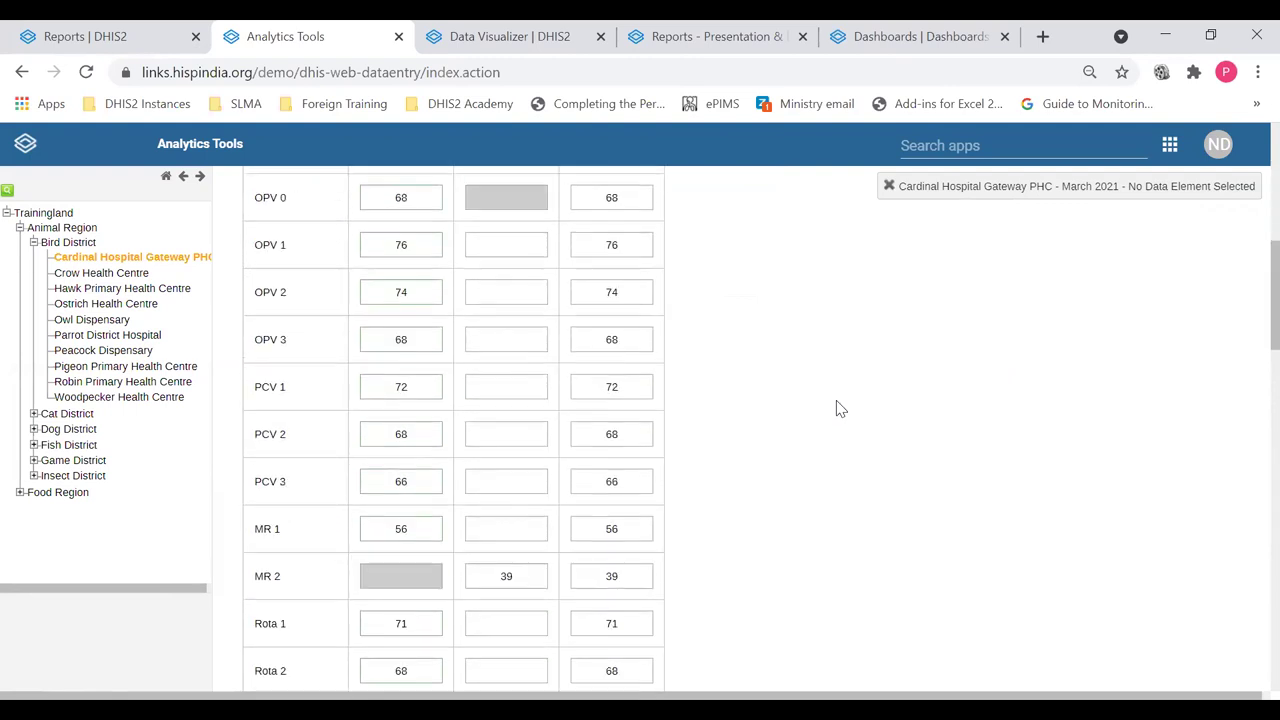
pyautogui.scroll(-10, 840, 415)
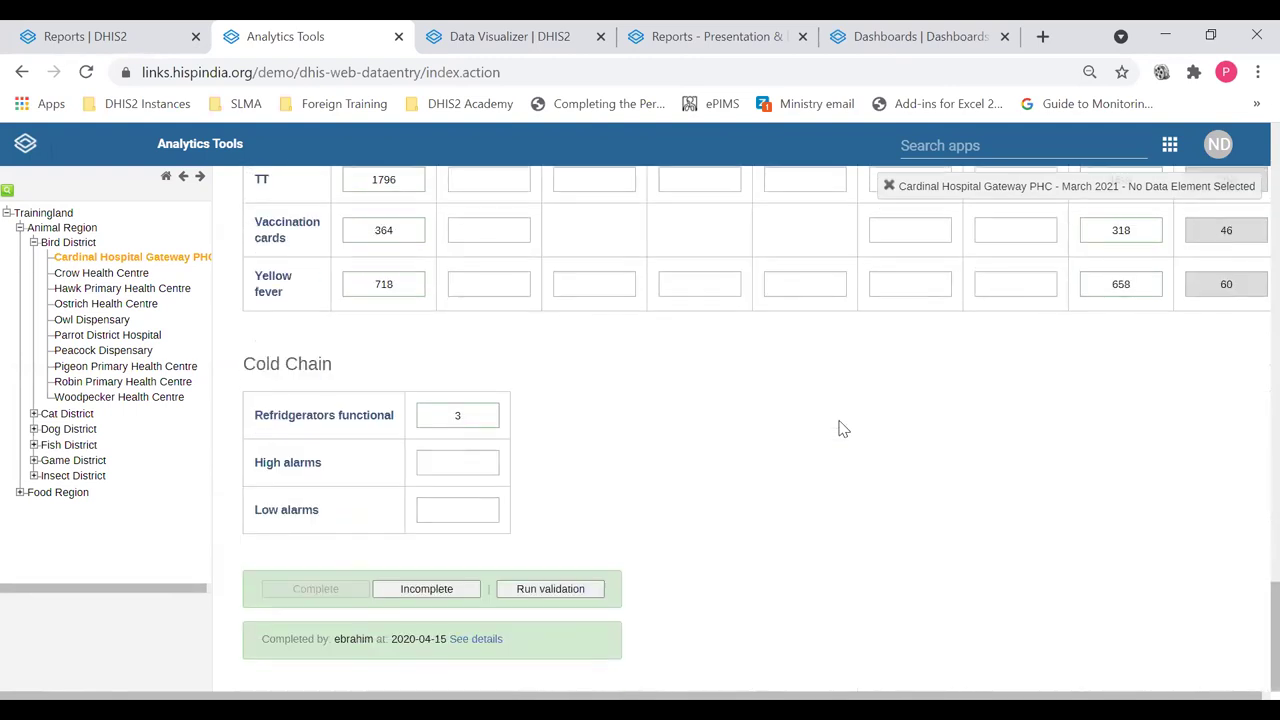
pyautogui.scroll(20, 778, 475)
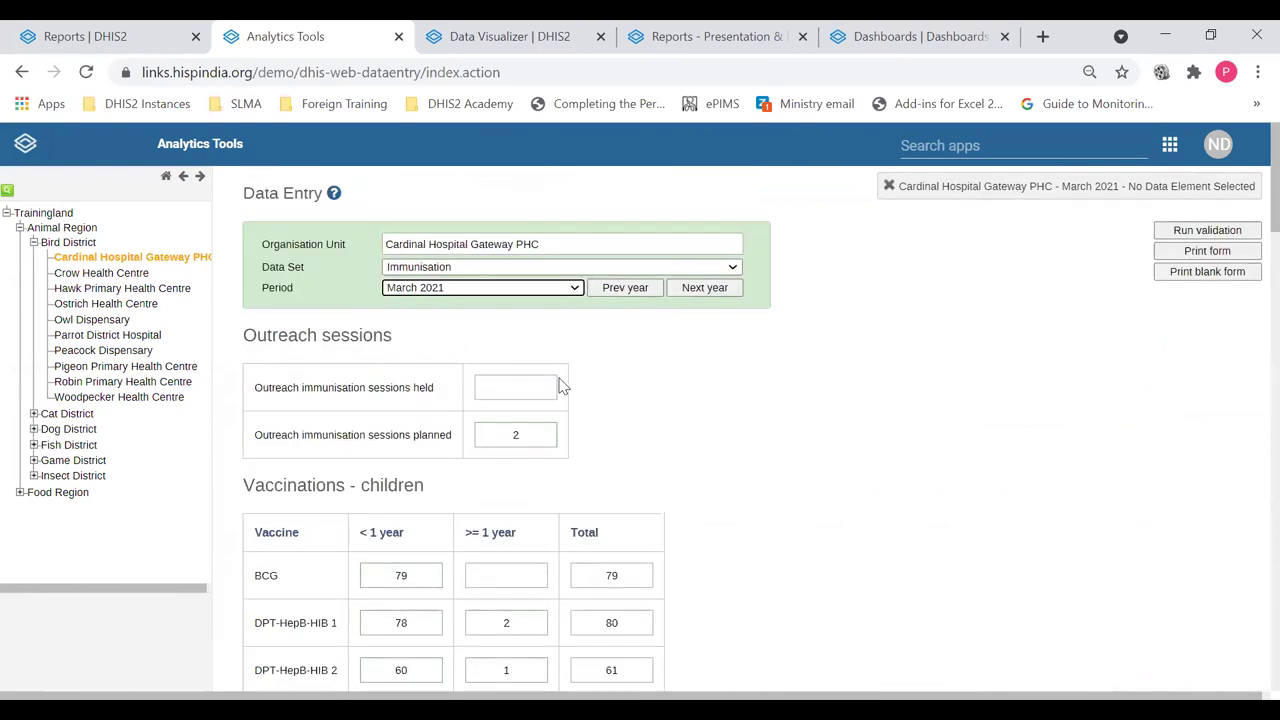
pyautogui.scroll(-2, 560, 386)
pyautogui.scroll(-7, 555, 410)
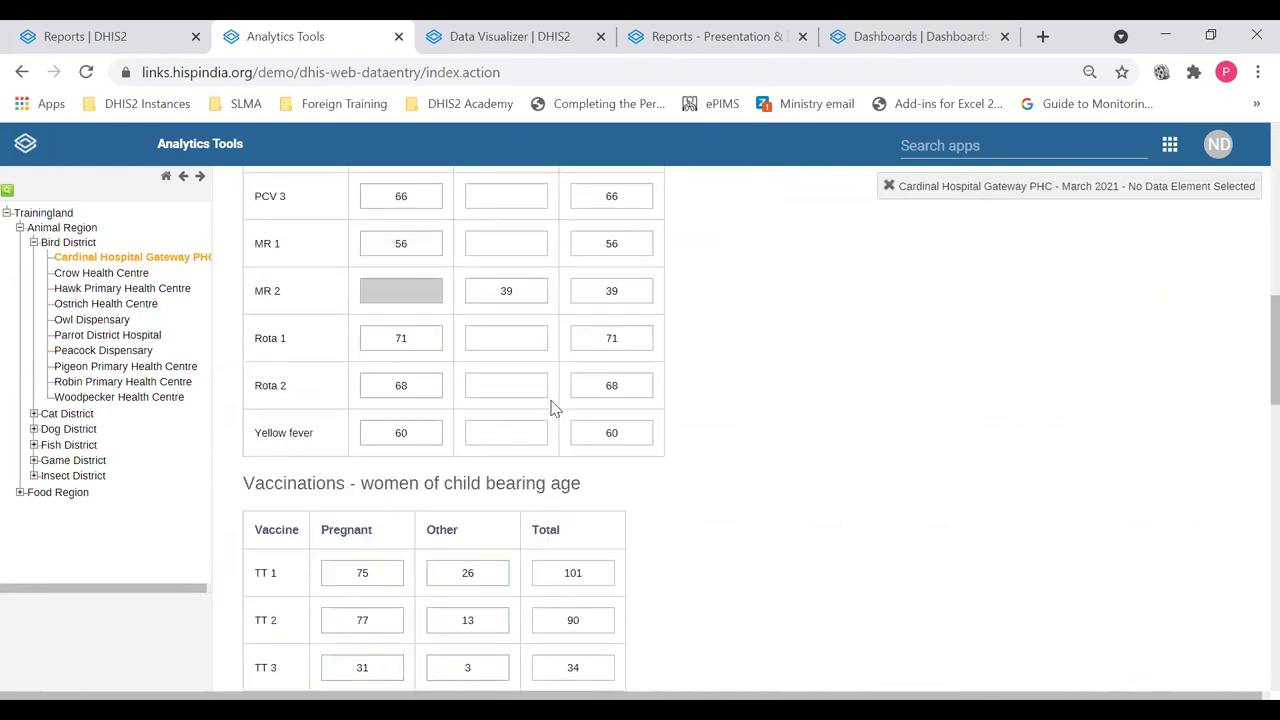
pyautogui.scroll(-2, 560, 405)
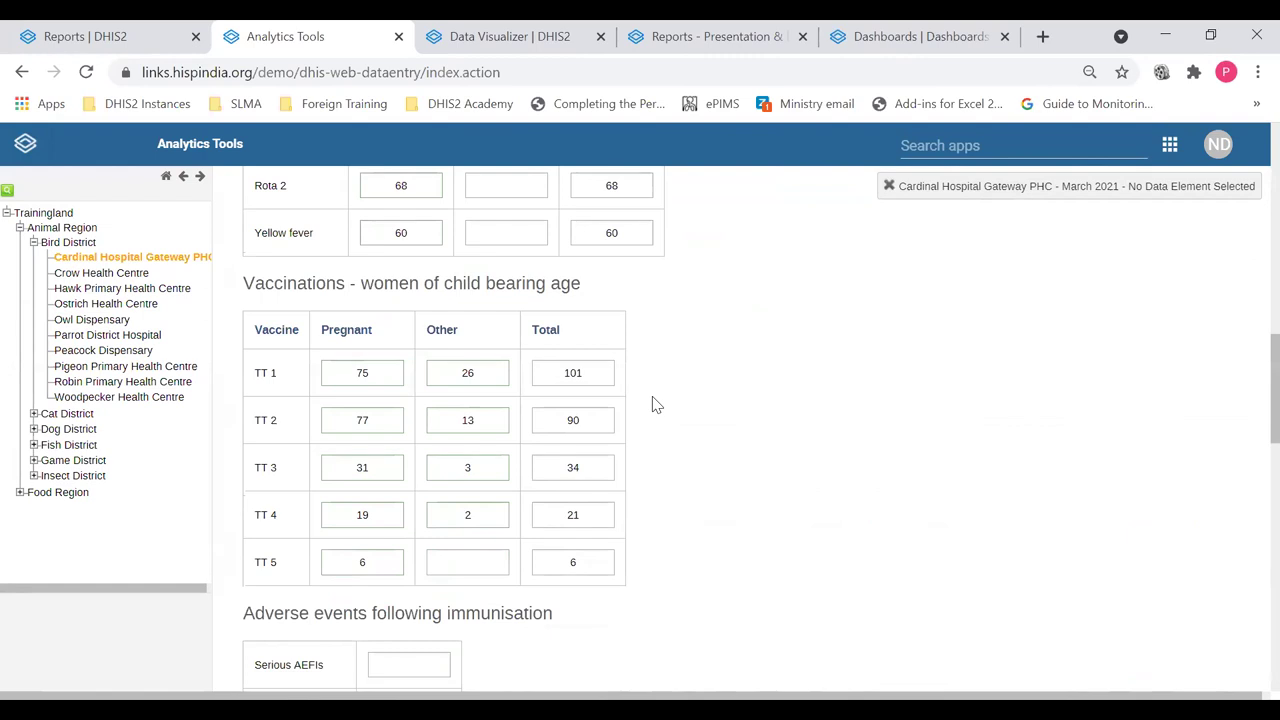
pyautogui.scroll(-2, 658, 403)
pyautogui.scroll(-7, 658, 403)
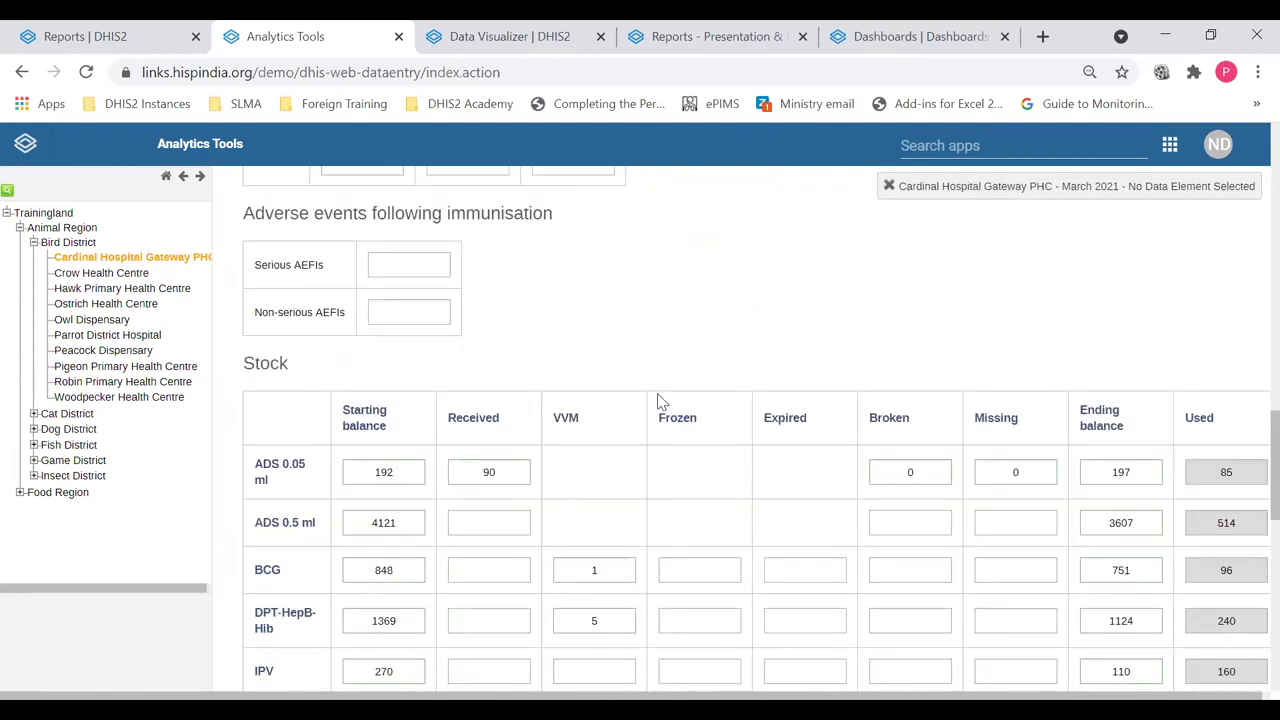
pyautogui.scroll(-4, 658, 403)
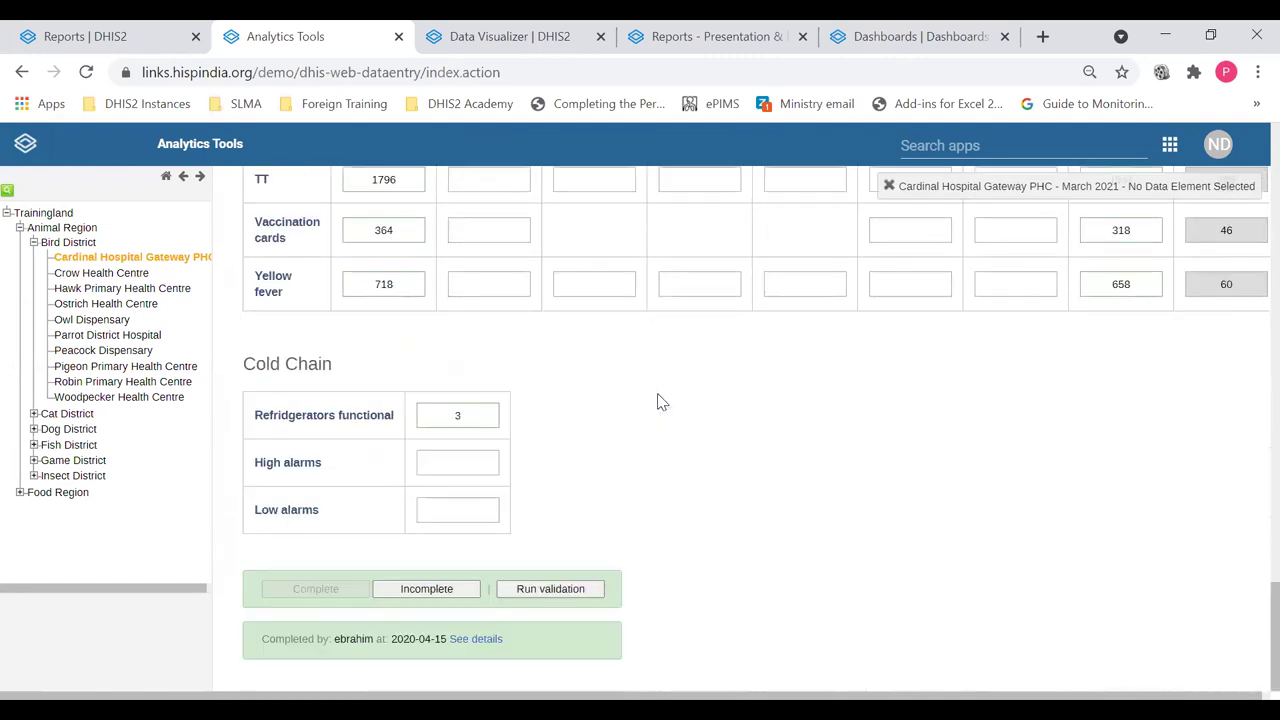
pyautogui.scroll(9, 658, 403)
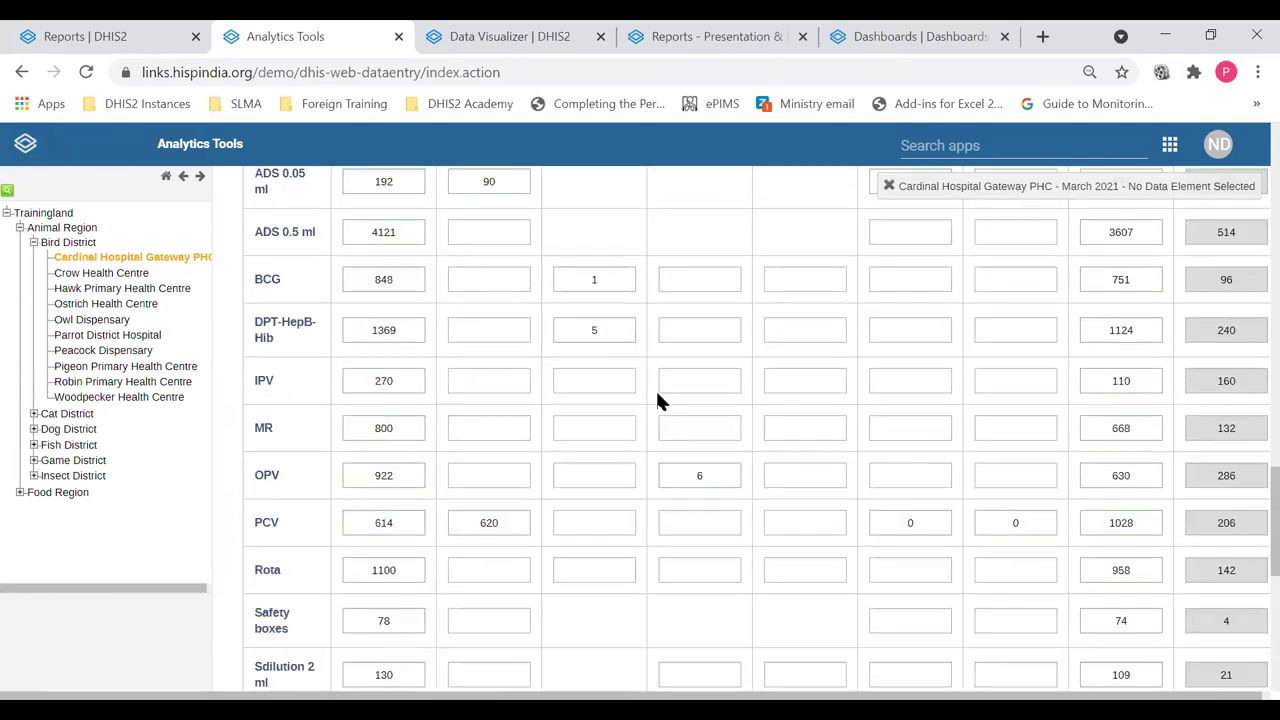
pyautogui.scroll(20, 658, 403)
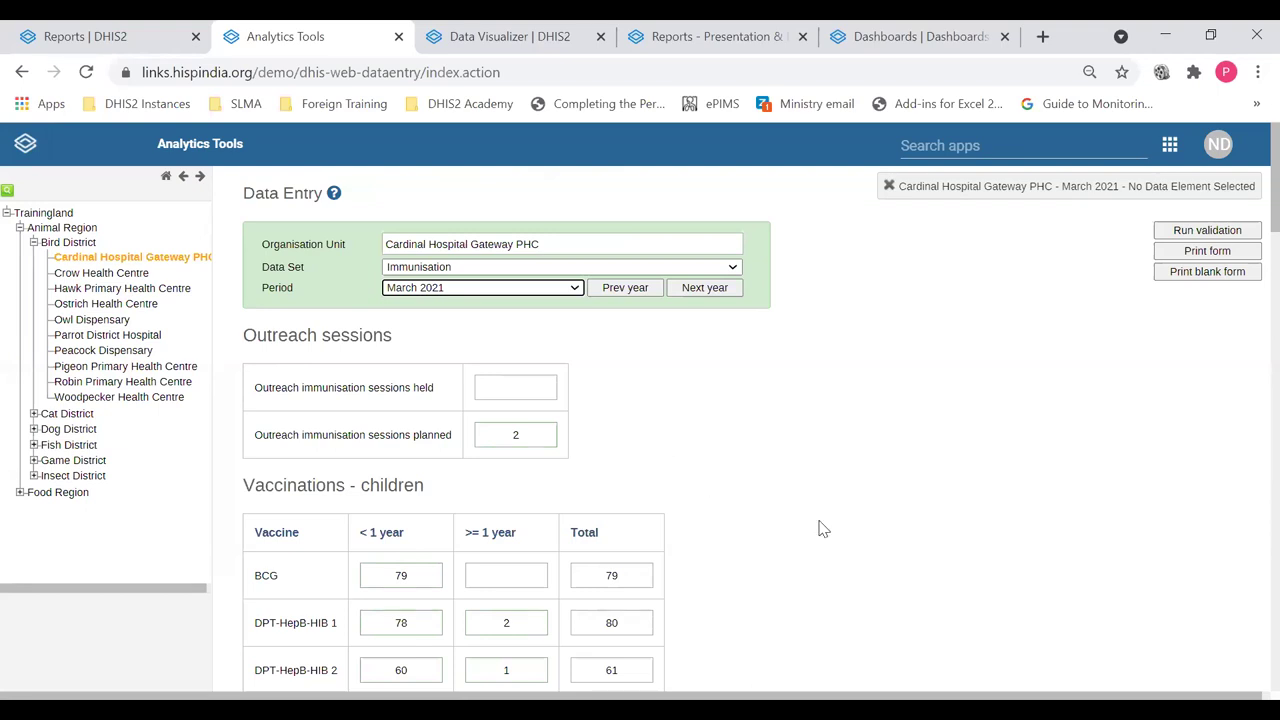
pyautogui.scroll(-7, 706, 540)
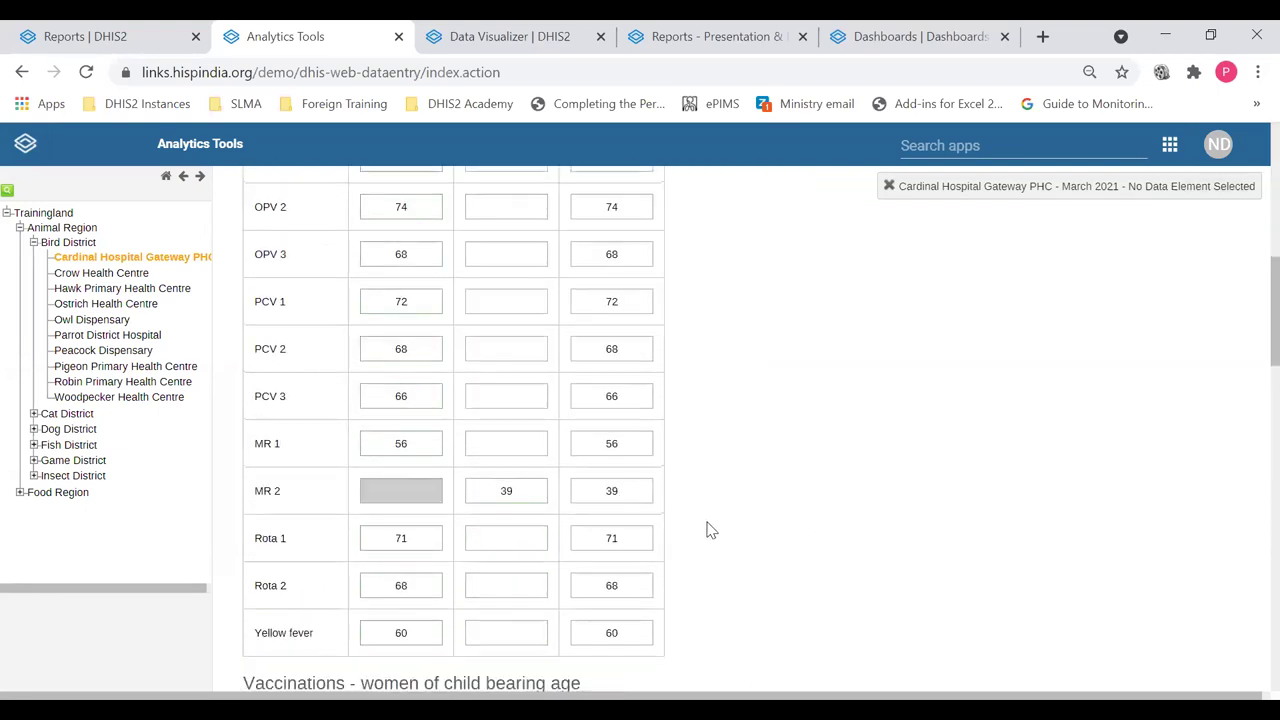
pyautogui.scroll(5, 706, 540)
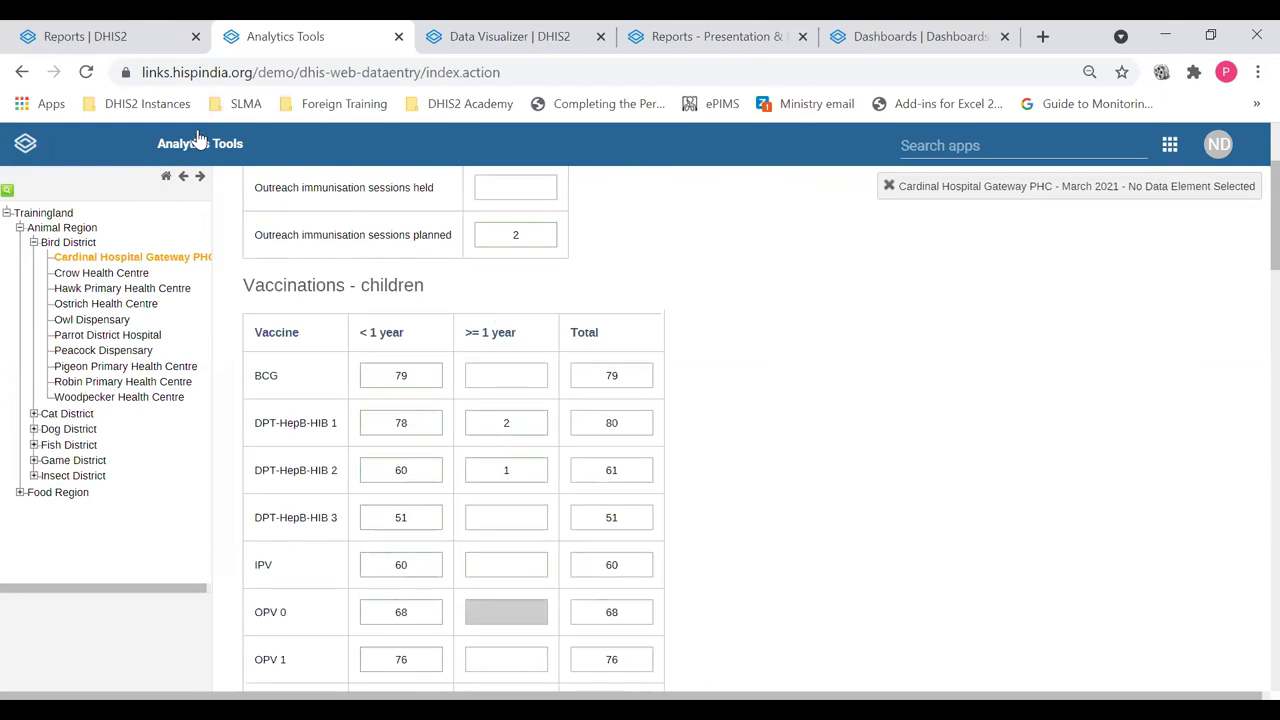
# In the Reports app's Data Set Report, choose Cardinal Hospital Gateway PHC in Animal Region's Bird District as the report organisation unit.
pyautogui.click(143, 40)
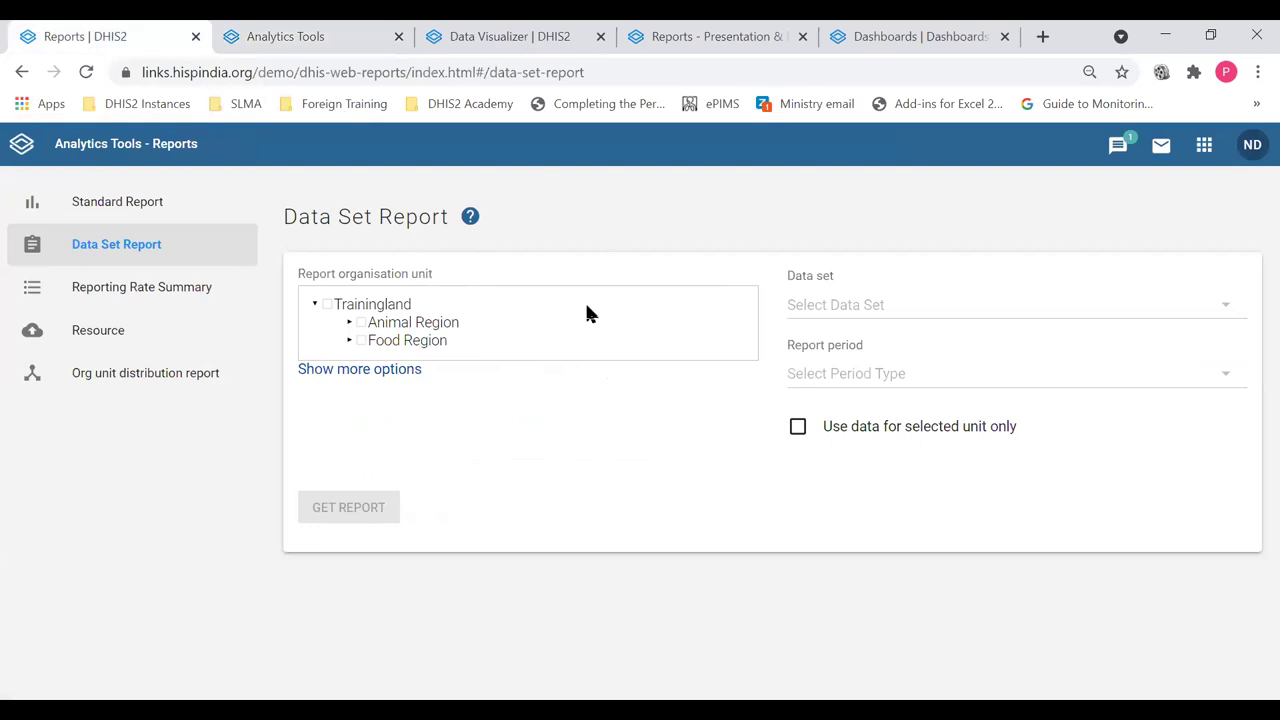
pyautogui.click(349, 325)
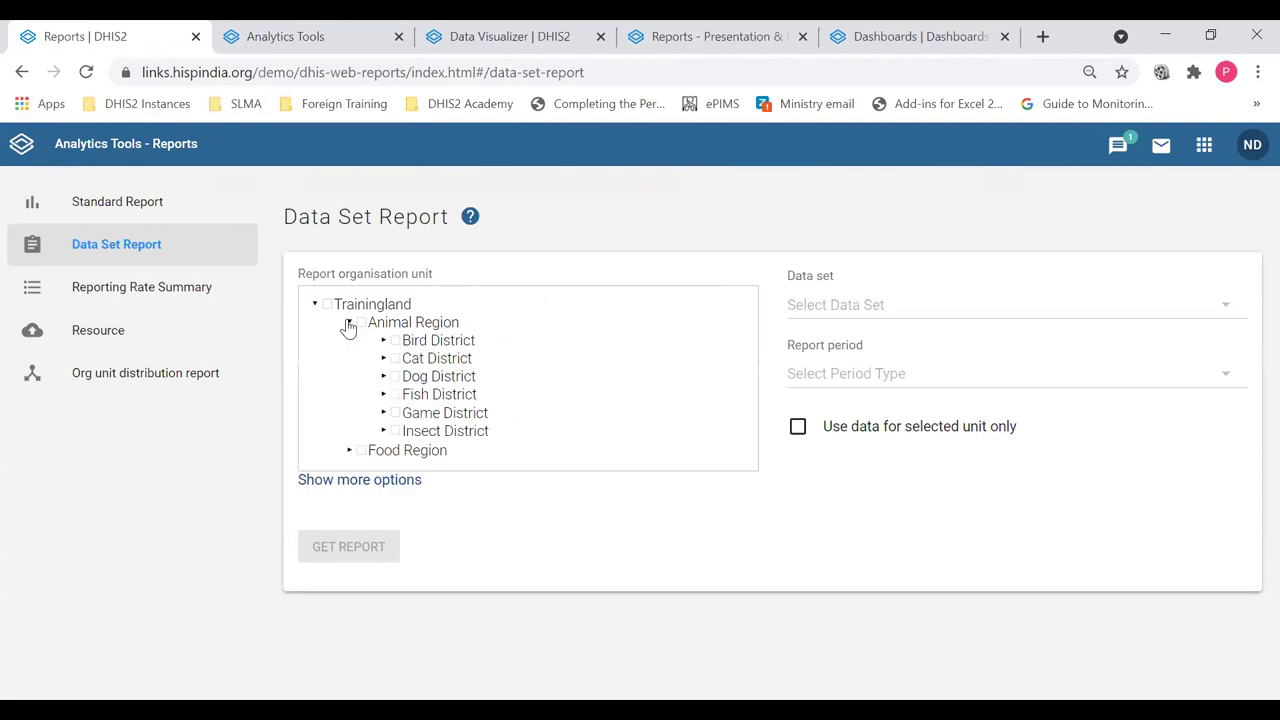
pyautogui.click(383, 341)
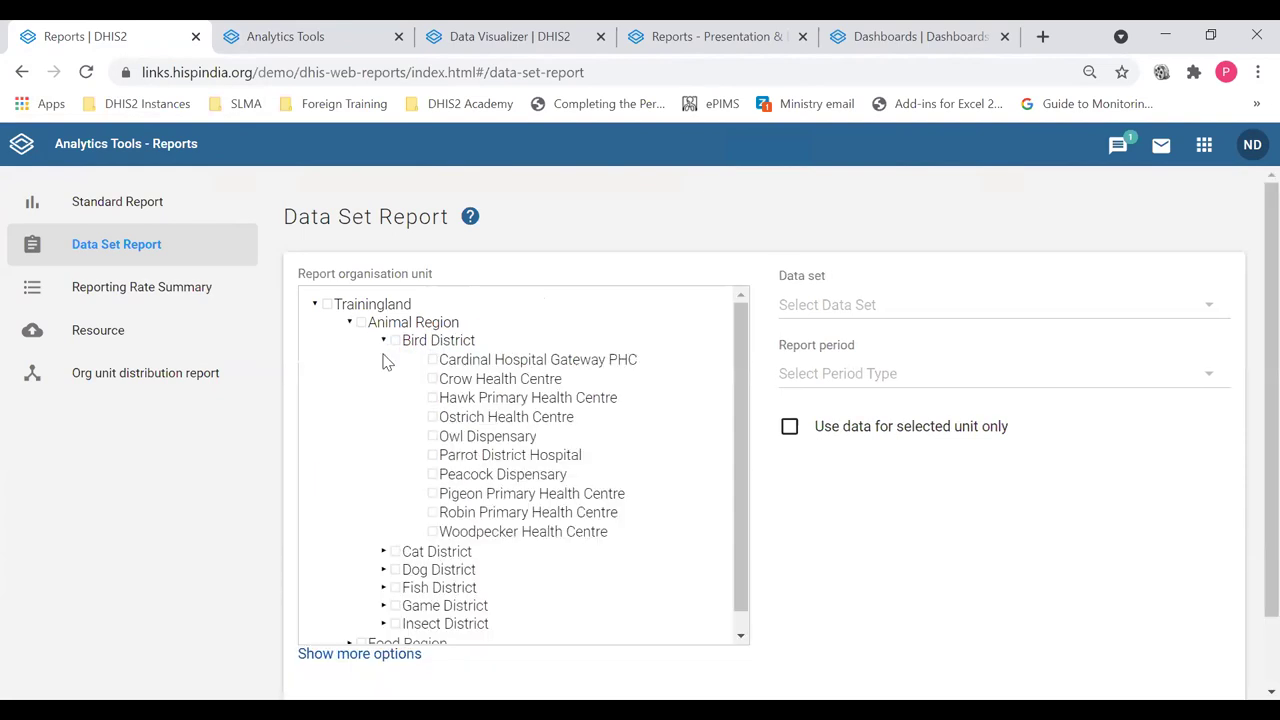
pyautogui.click(432, 360)
# Set the report's data set to Immunisation and its period type to Monthly.
pyautogui.click(851, 314)
pyautogui.click(830, 323)
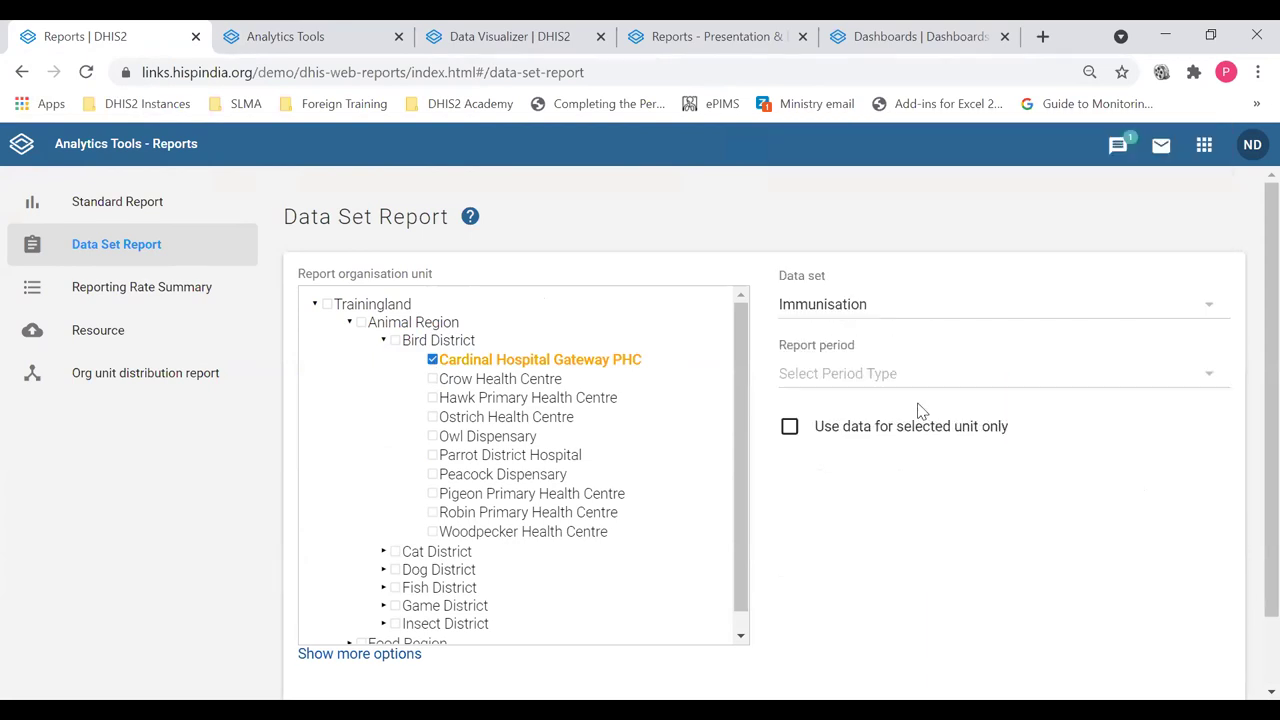
pyautogui.click(912, 381)
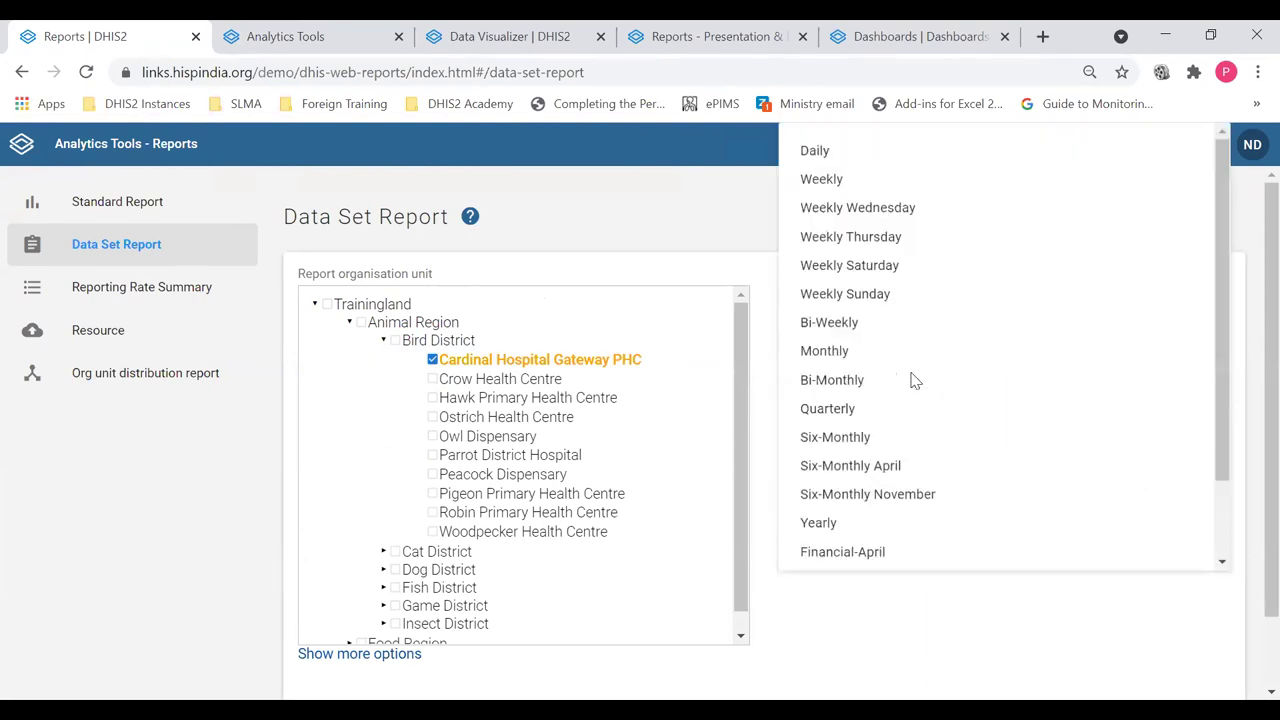
pyautogui.click(862, 353)
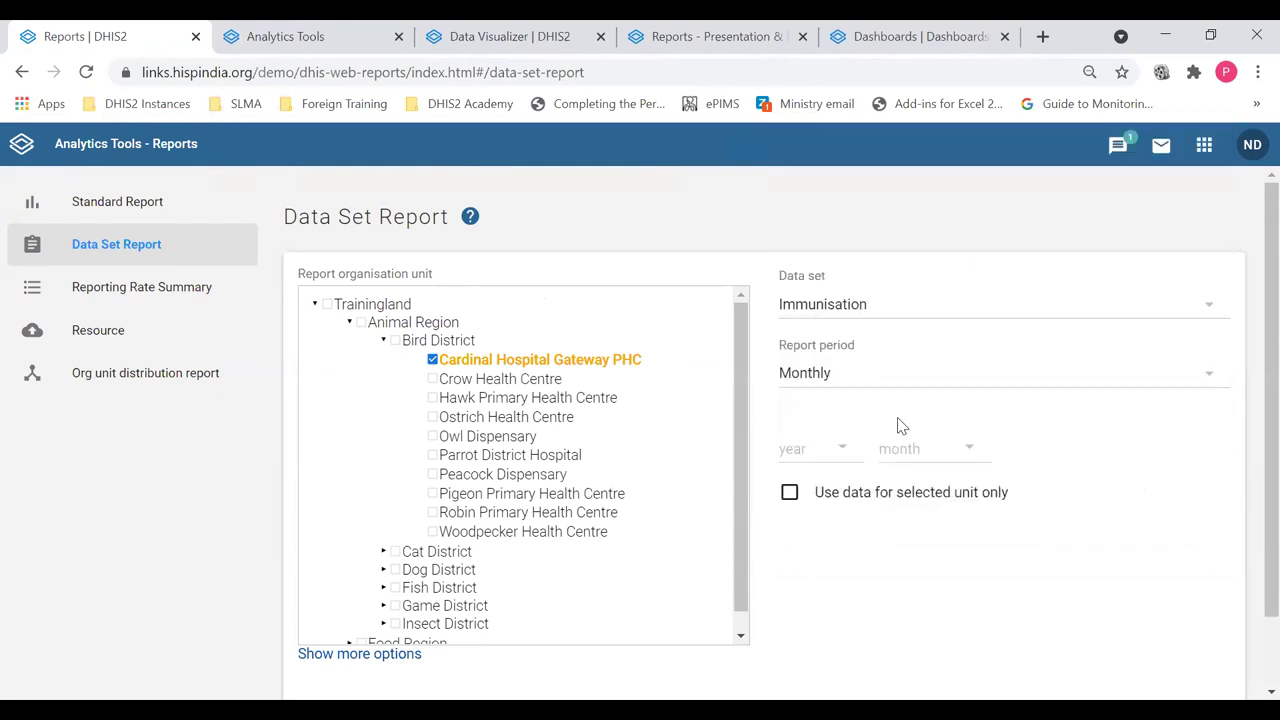
# Review the available data set and period type options for the data set report.
pyautogui.click(822, 455)
pyautogui.click(977, 305)
pyautogui.click(911, 307)
pyautogui.click(886, 170)
pyautogui.click(1205, 371)
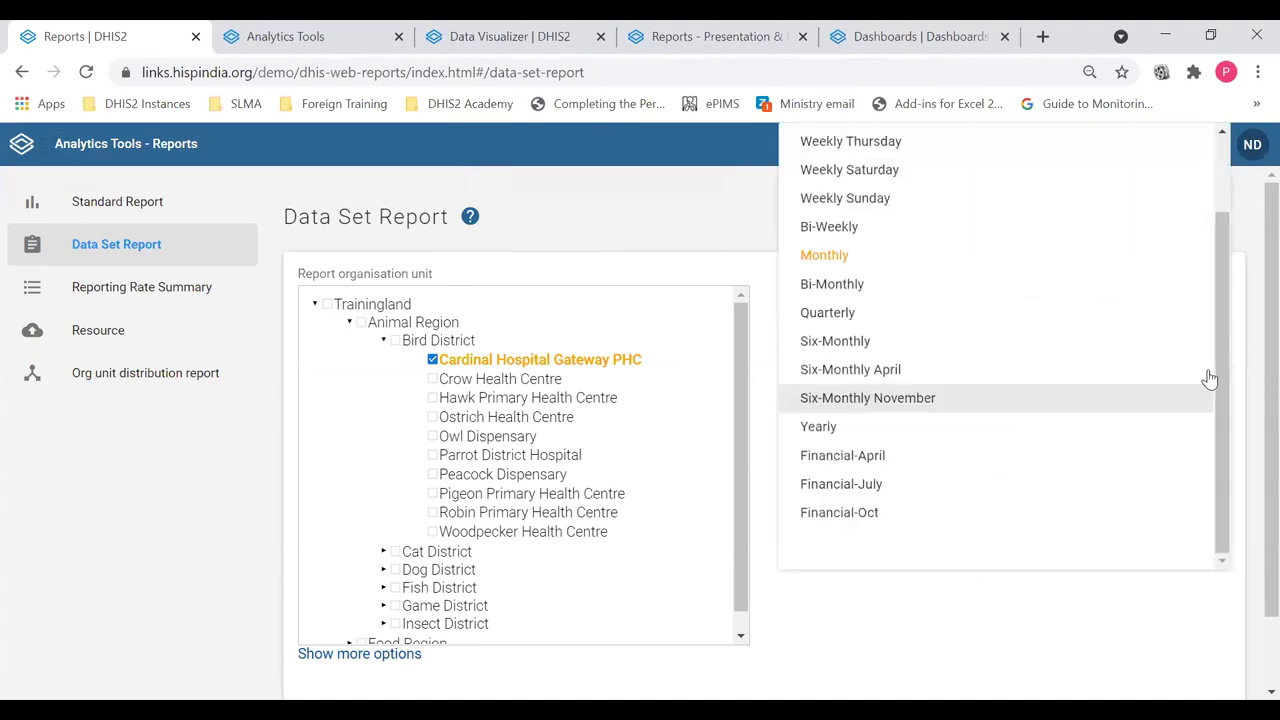
pyautogui.scroll(1, 1020, 374)
pyautogui.scroll(-1, 1020, 374)
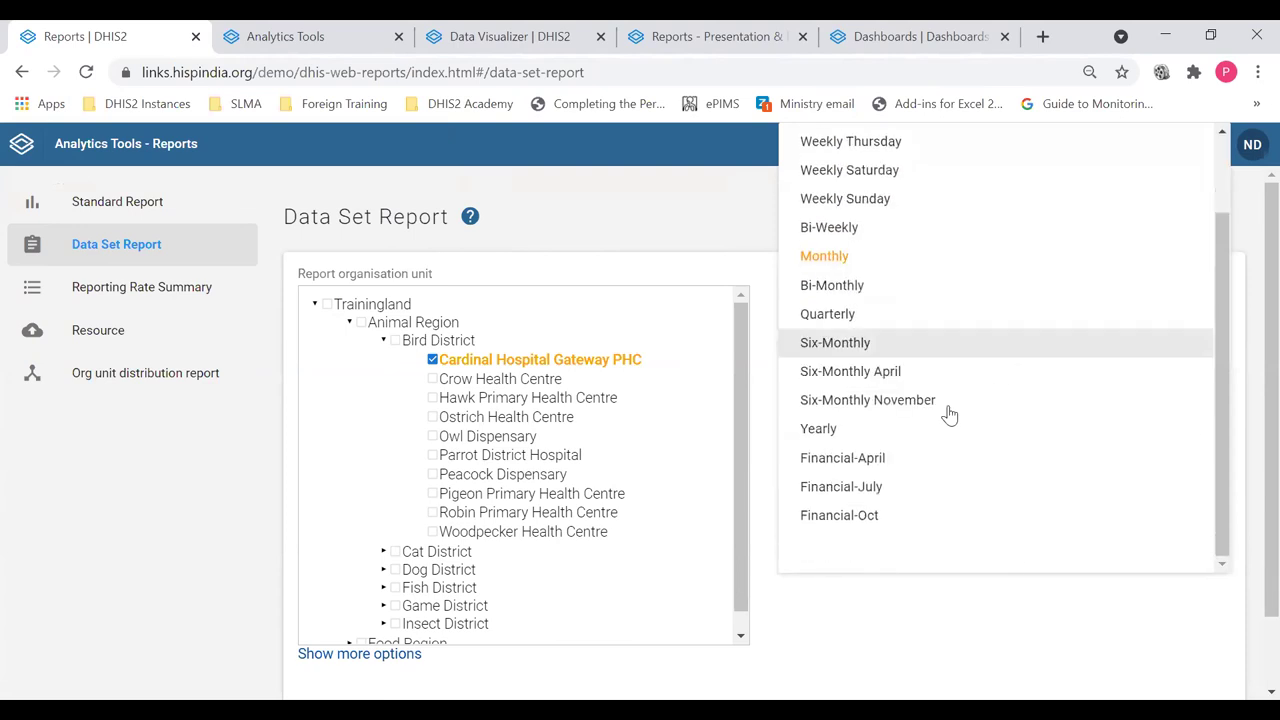
pyautogui.click(1050, 652)
# Set the report period to March 2021 and generate the data set report.
pyautogui.click(823, 449)
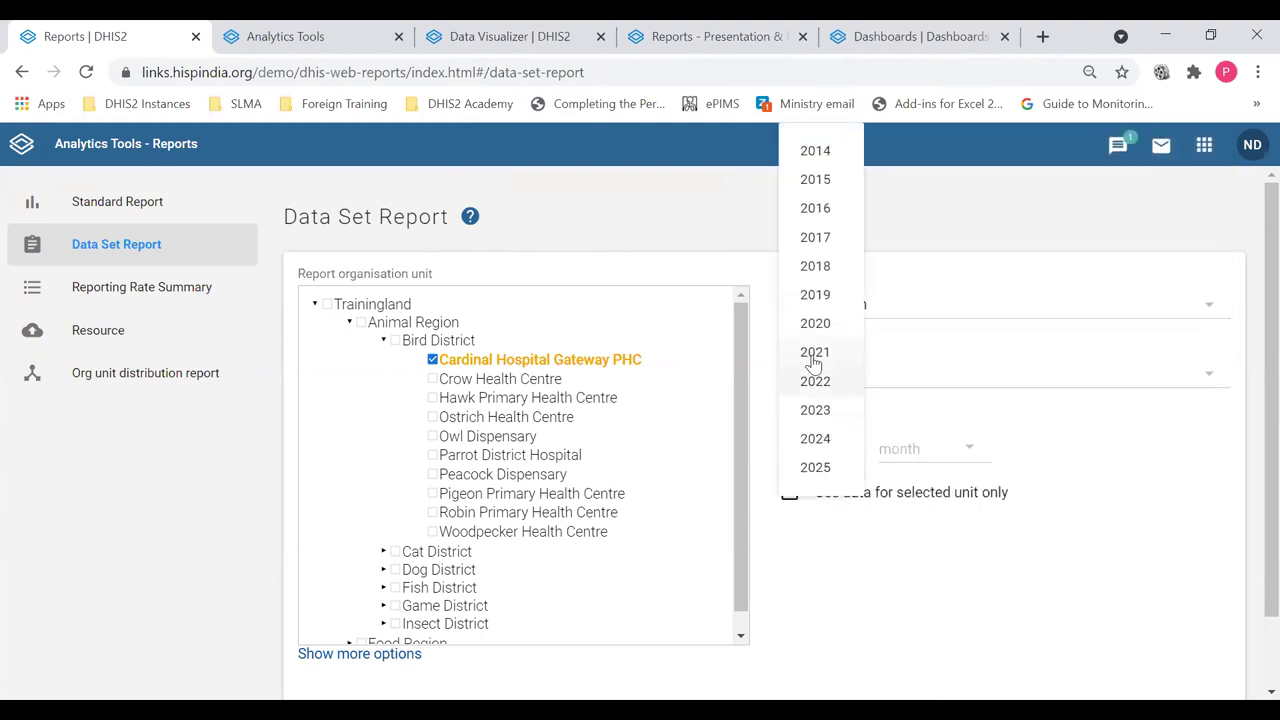
pyautogui.click(826, 370)
pyautogui.doubleClick(957, 454)
pyautogui.click(975, 454)
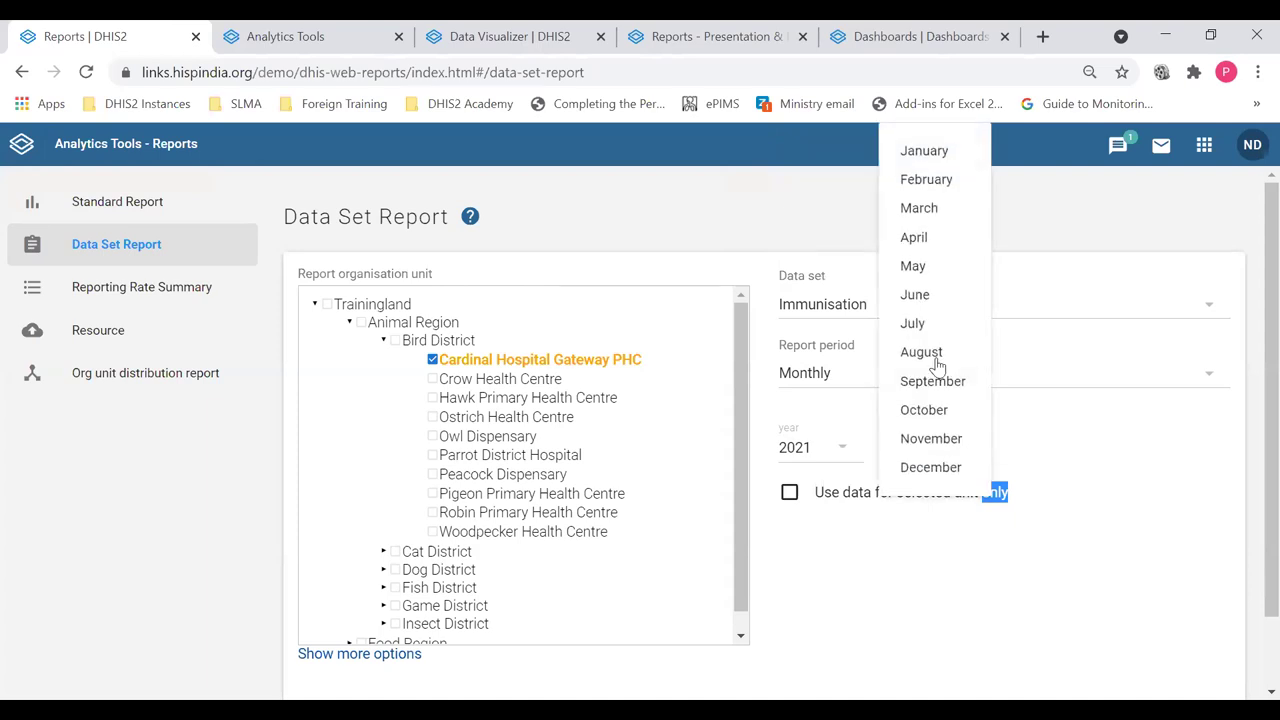
pyautogui.click(951, 207)
pyautogui.click(1146, 481)
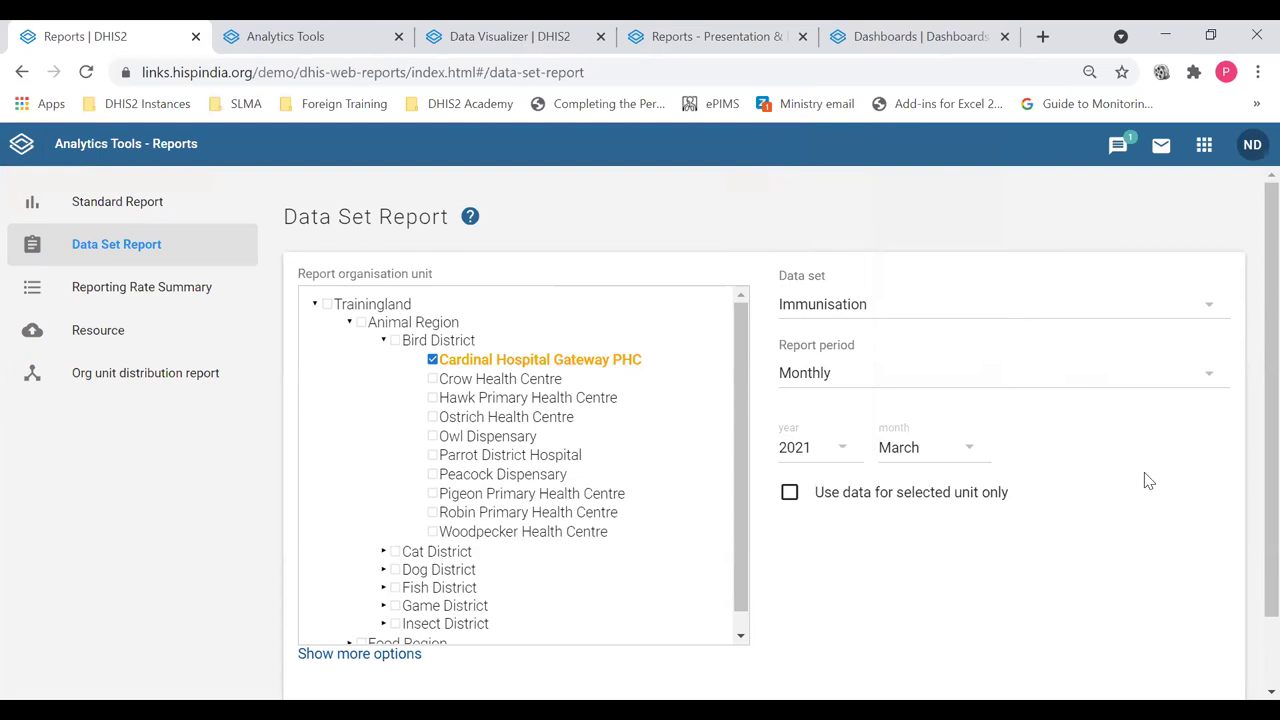
pyautogui.scroll(-1, 1148, 481)
pyautogui.click(352, 638)
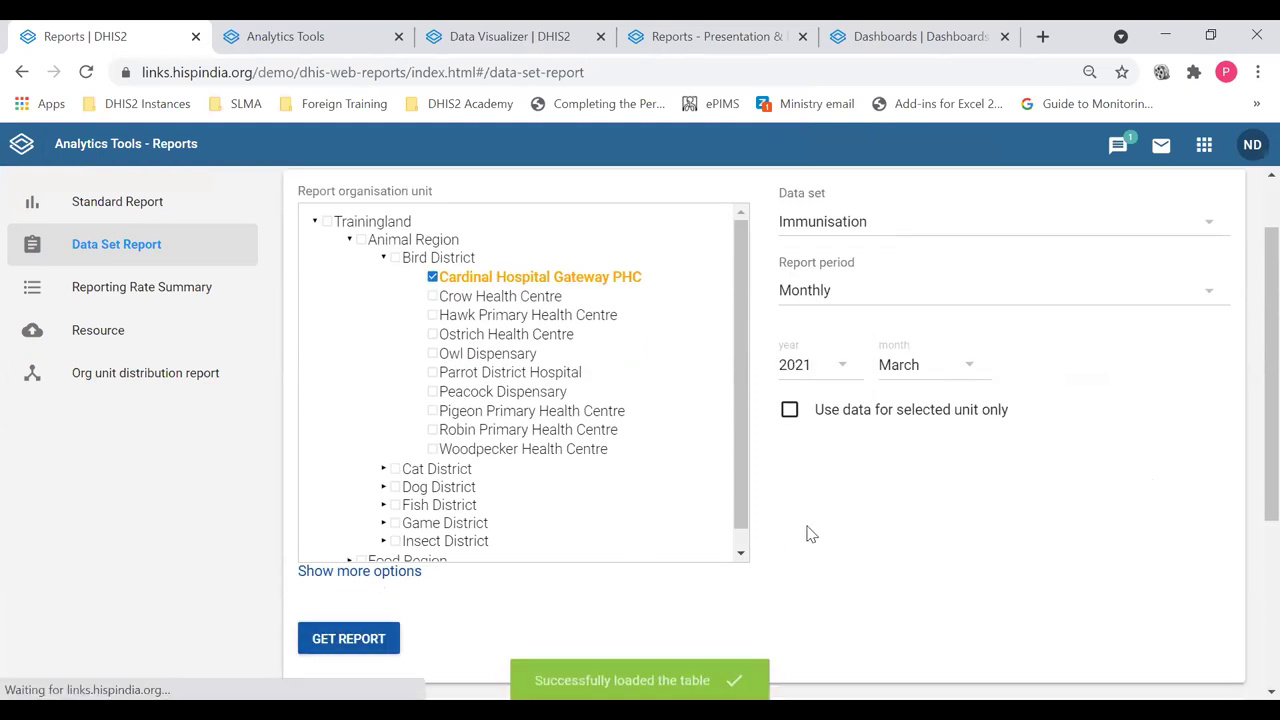
# Compare the generated report's outreach and child vaccination figures with those in the Immunisation data entry form.
pyautogui.scroll(-5, 810, 532)
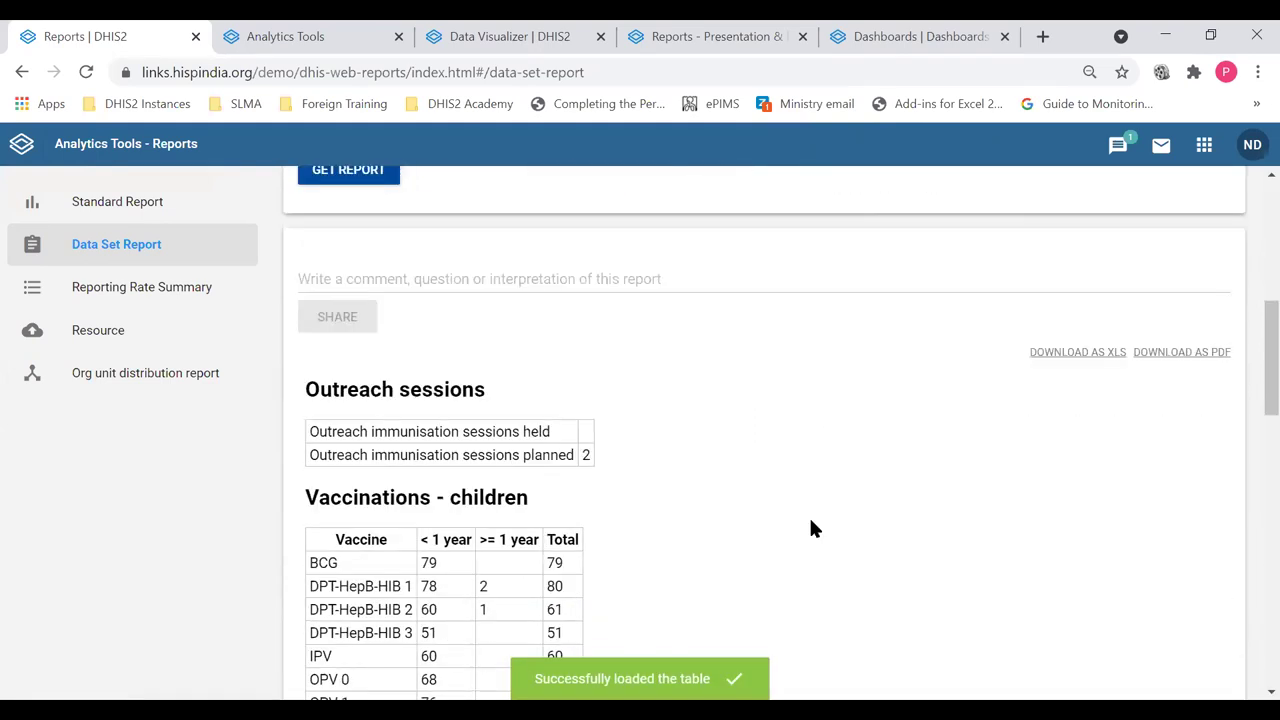
pyautogui.scroll(-2, 811, 521)
pyautogui.scroll(2, 811, 521)
pyautogui.scroll(-2, 810, 528)
pyautogui.click(343, 46)
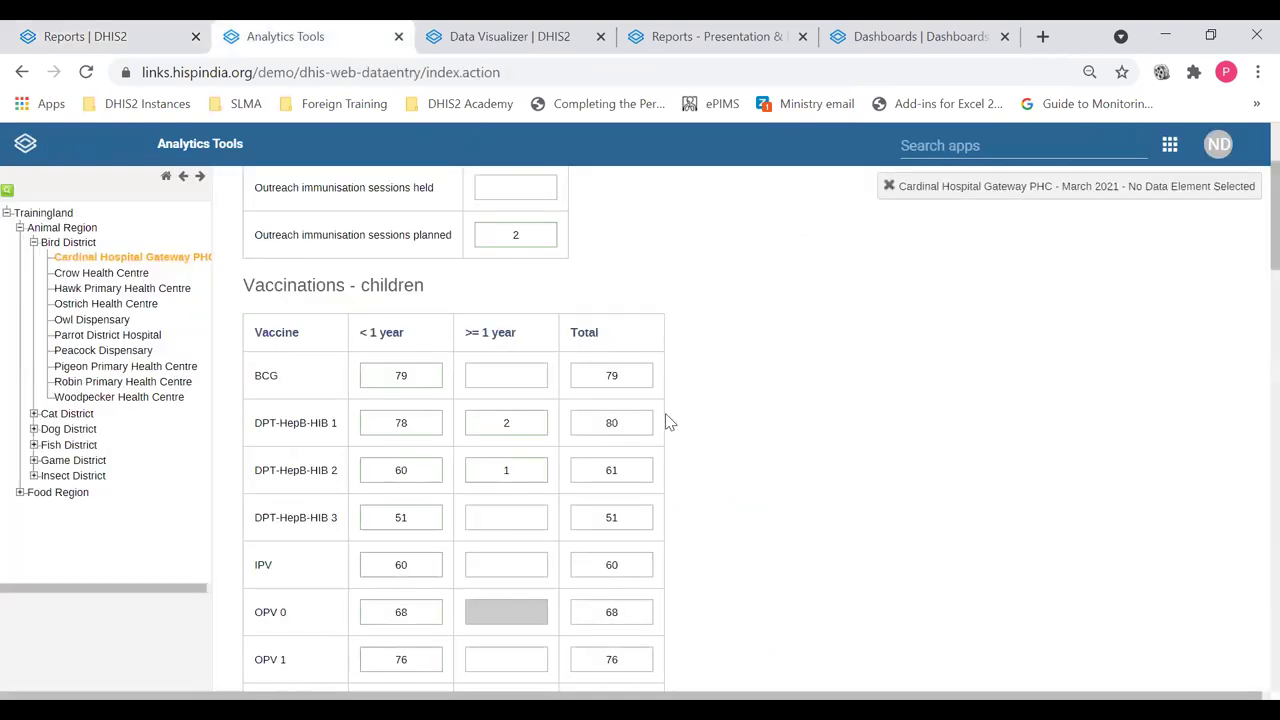
pyautogui.scroll(1, 661, 540)
pyautogui.scroll(-2, 668, 527)
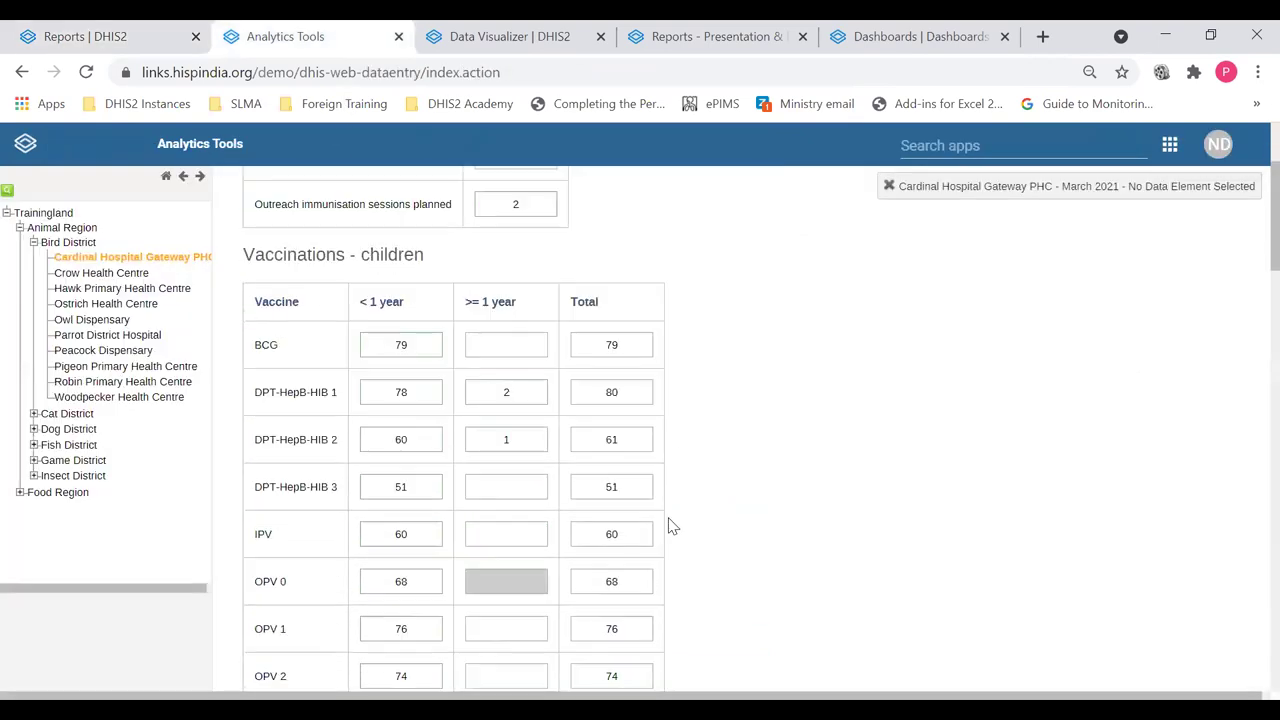
# Return to the generated data set report and examine its vaccination, adverse event and stock sections.
pyautogui.click(152, 46)
pyautogui.scroll(1, 640, 400)
pyautogui.scroll(-4, 645, 410)
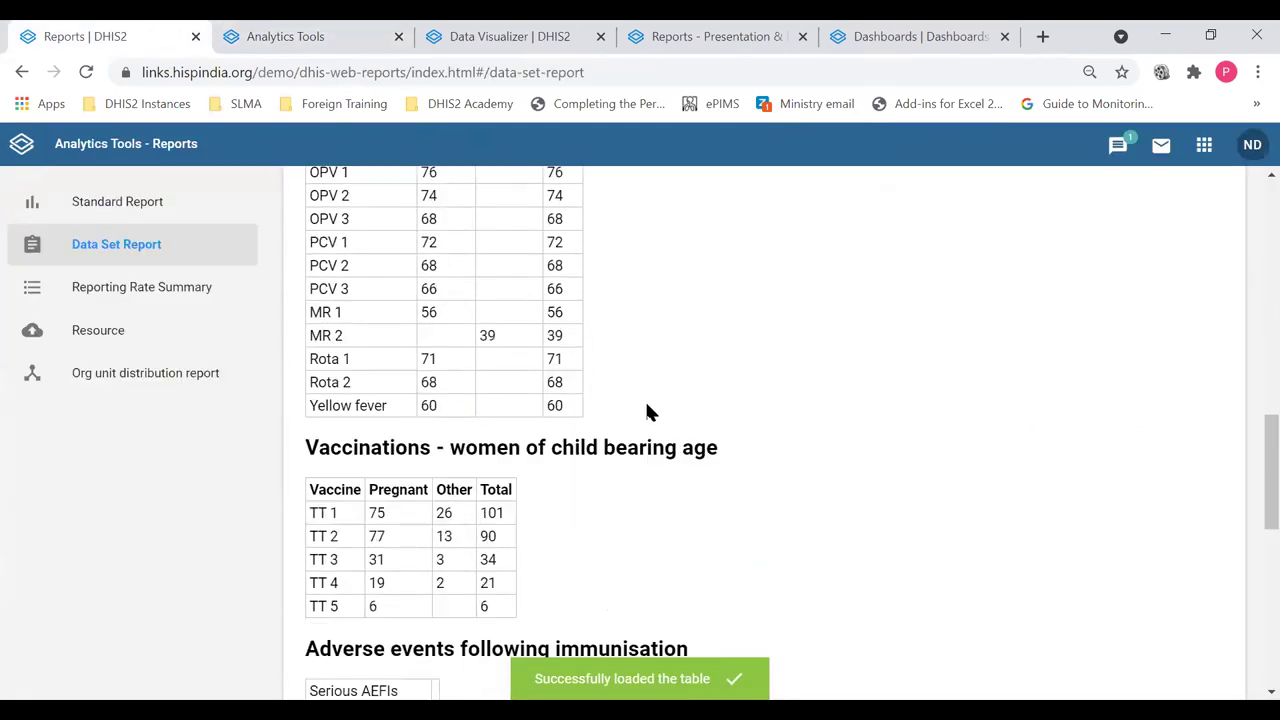
pyautogui.scroll(-2, 645, 410)
pyautogui.scroll(-4, 648, 410)
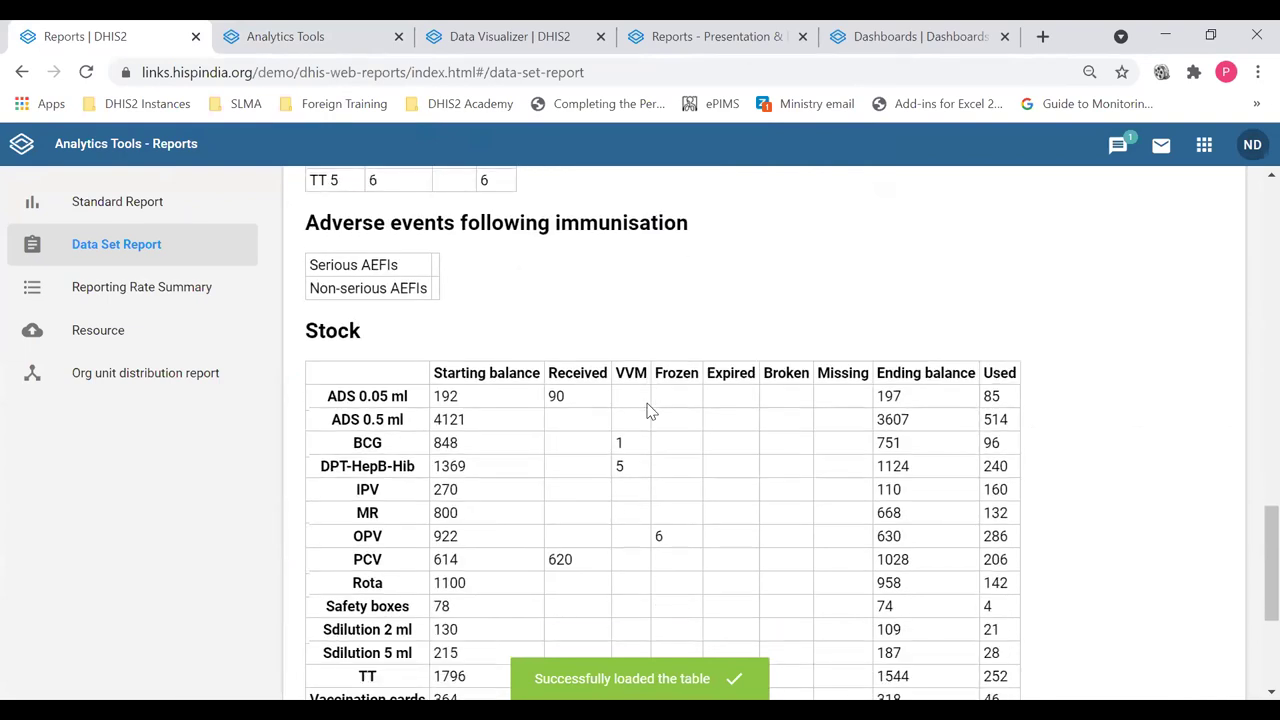
pyautogui.scroll(5, 648, 410)
pyautogui.scroll(6, 650, 410)
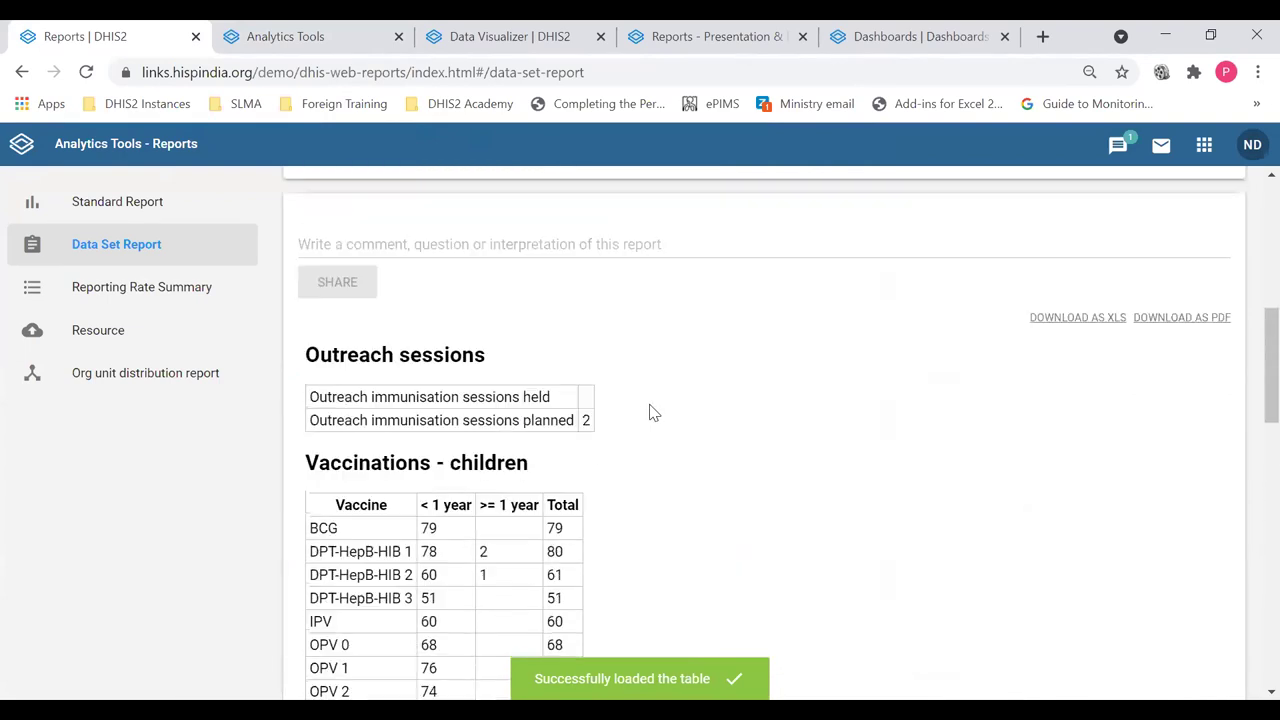
pyautogui.scroll(2, 703, 506)
pyautogui.scroll(3, 703, 506)
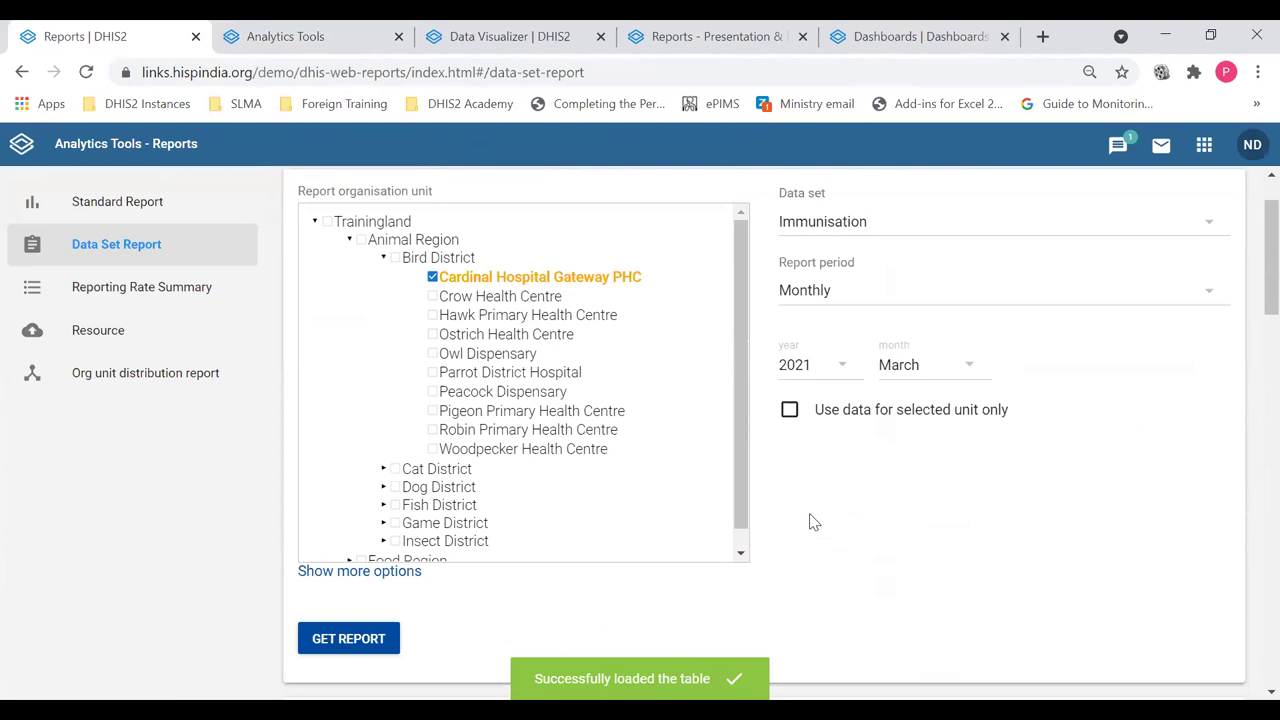
pyautogui.scroll(-5, 780, 580)
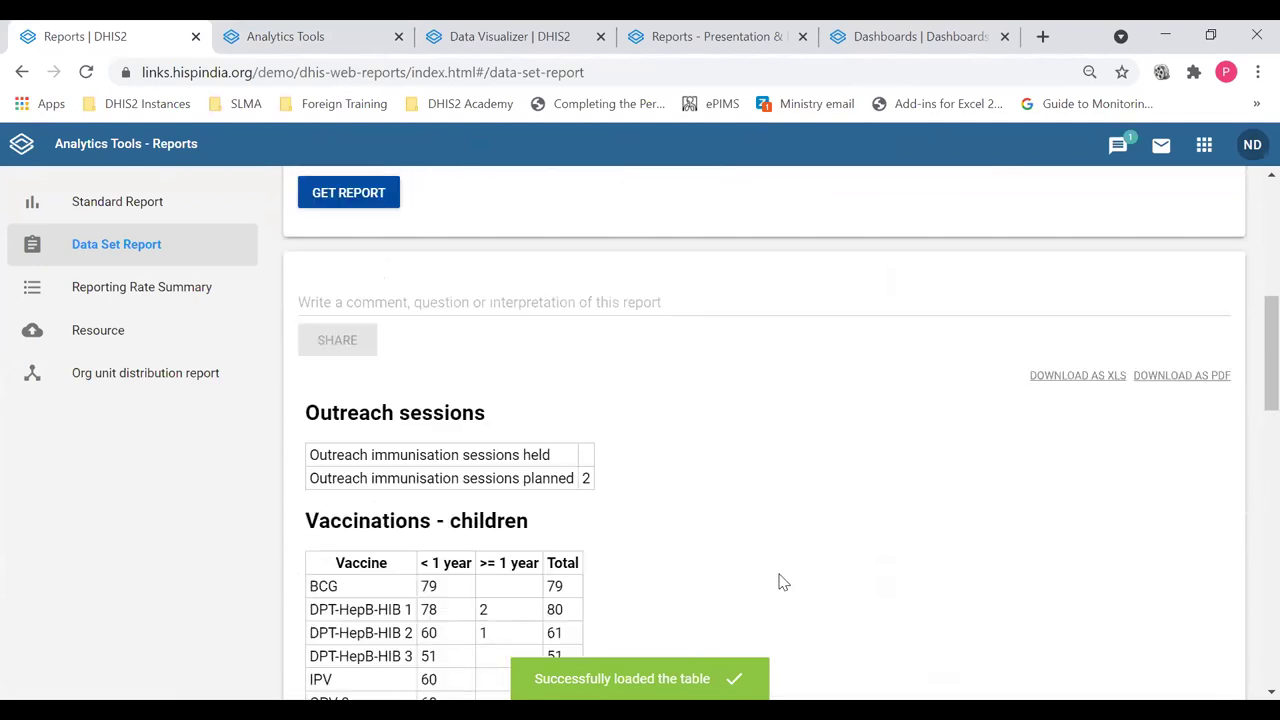
# Change the report organisation unit to Bird District and the period type to Yearly.
pyautogui.scroll(4, 785, 578)
pyautogui.scroll(2, 785, 580)
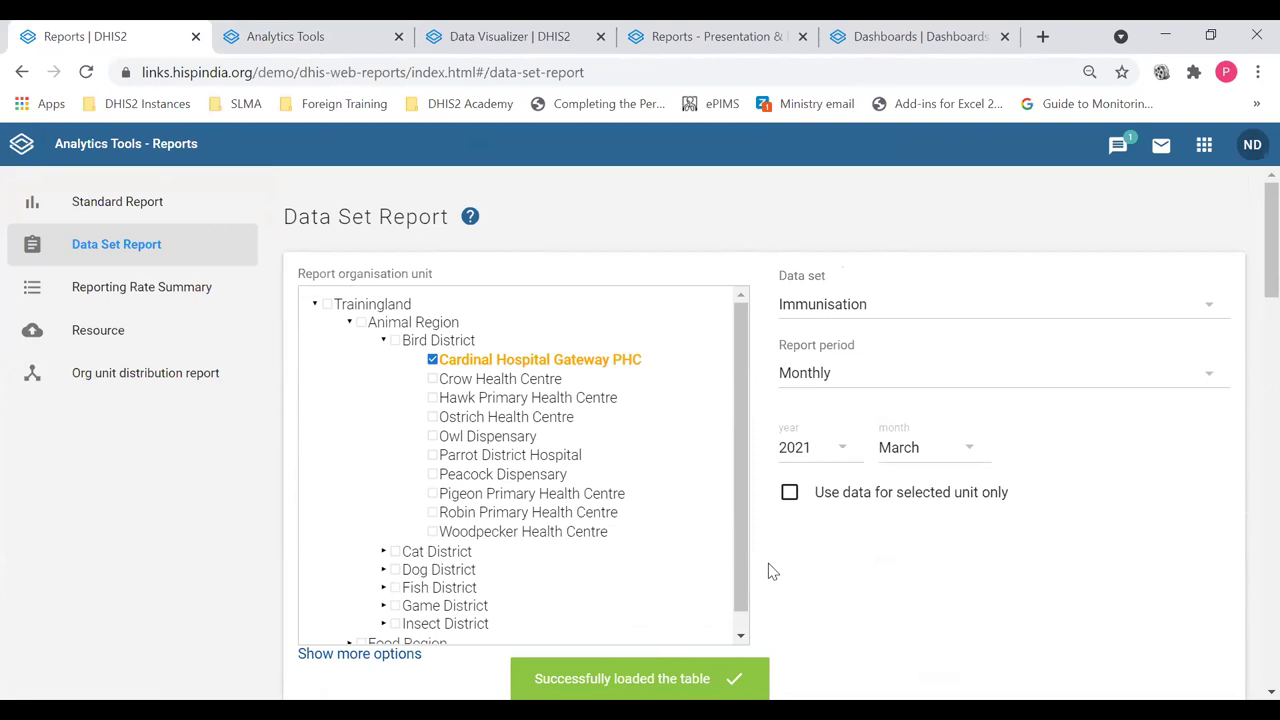
pyautogui.click(397, 343)
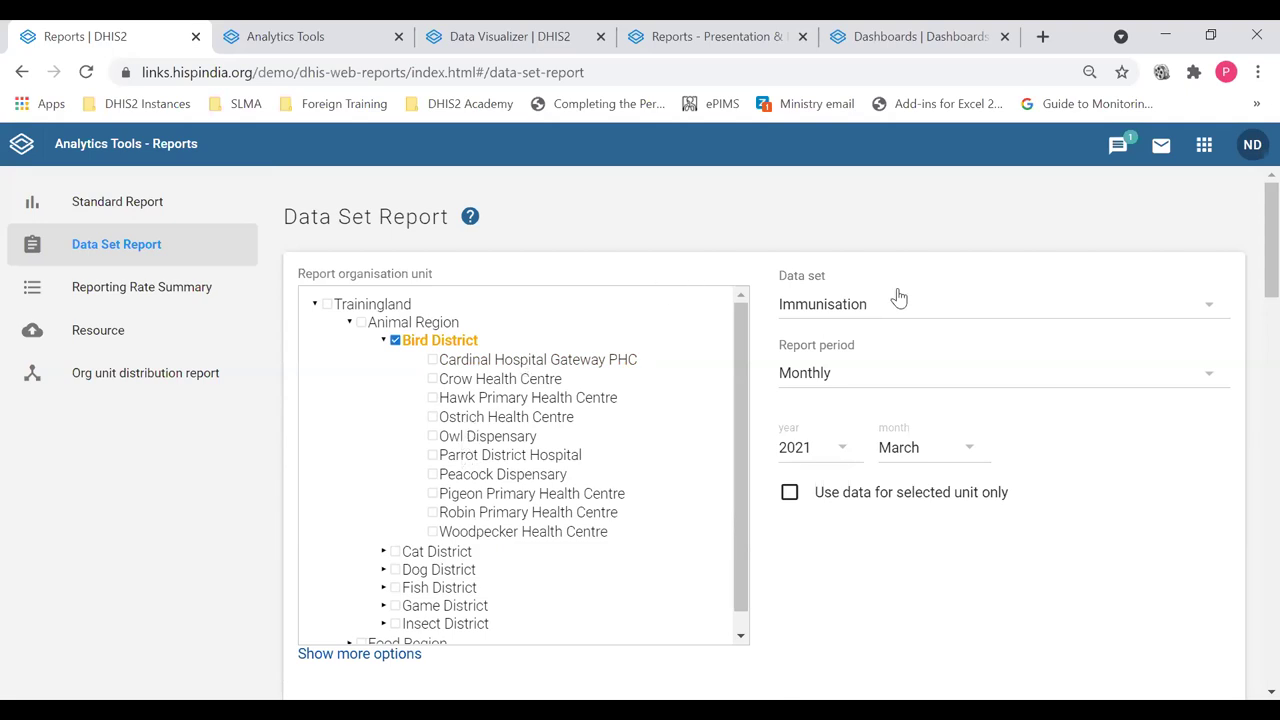
pyautogui.click(912, 376)
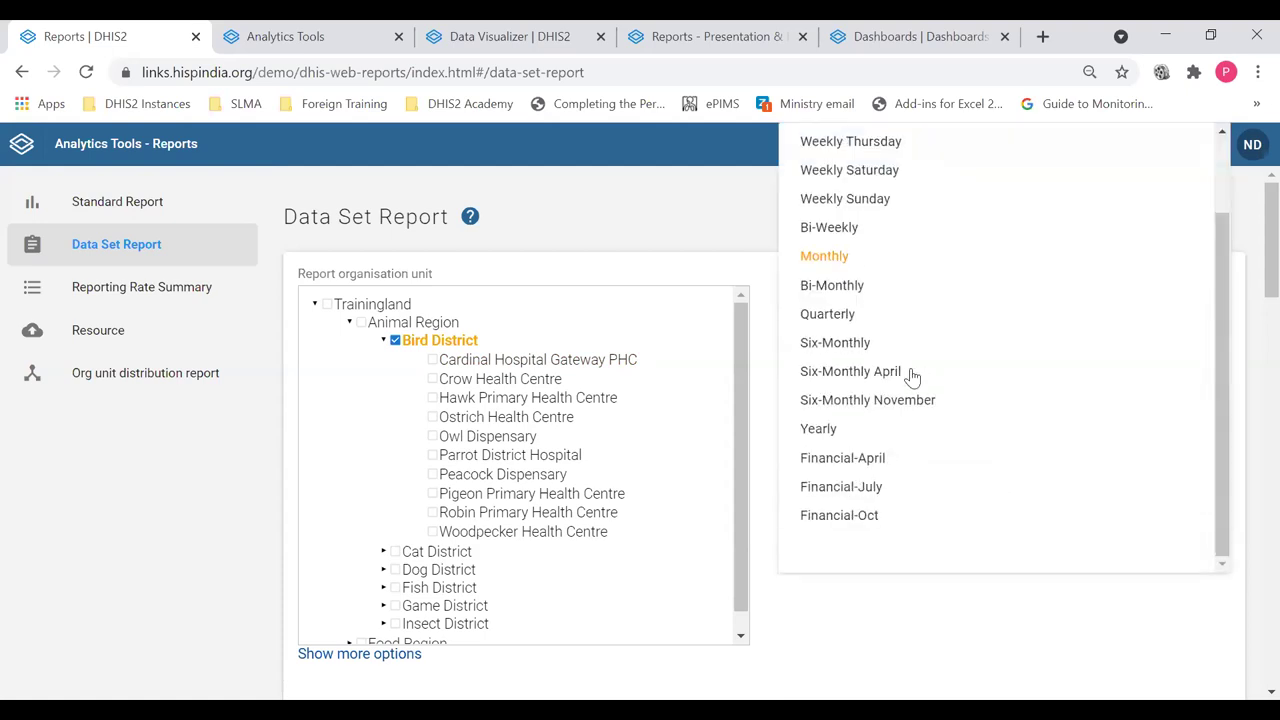
pyautogui.click(866, 435)
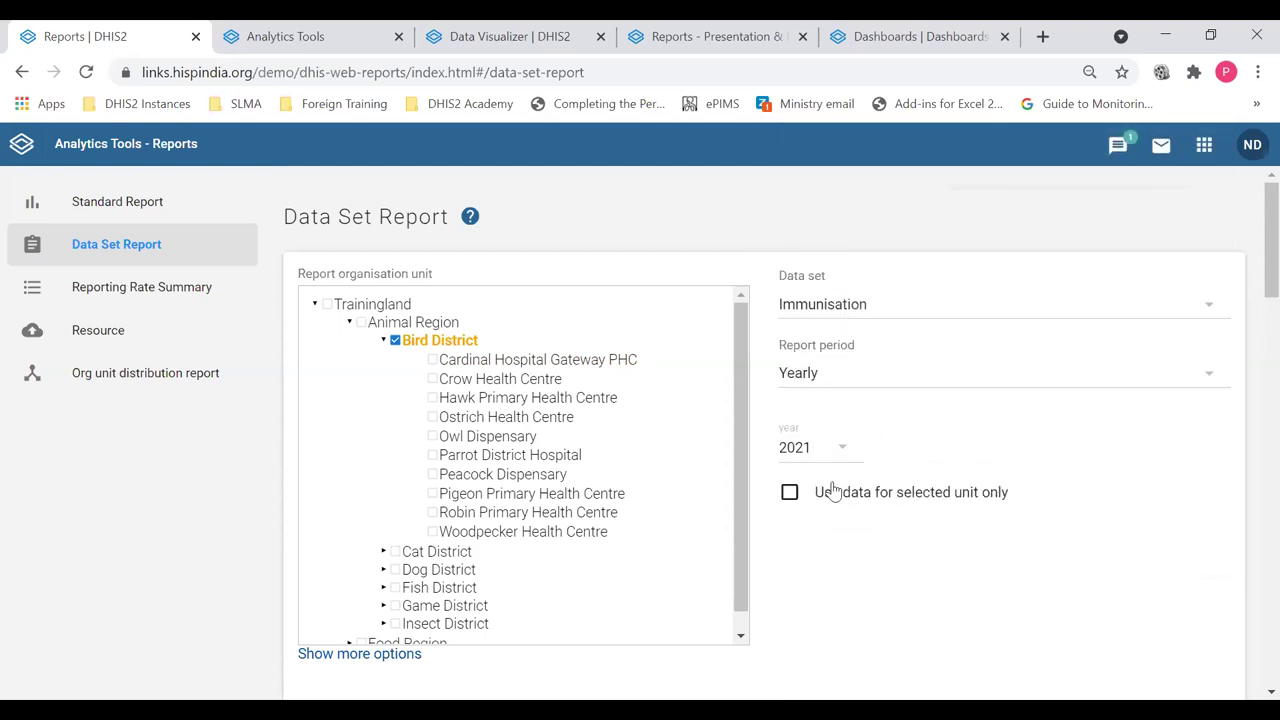
# Set the report year to 2020 and generate the Immunisation data set report for Bird District.
pyautogui.click(832, 450)
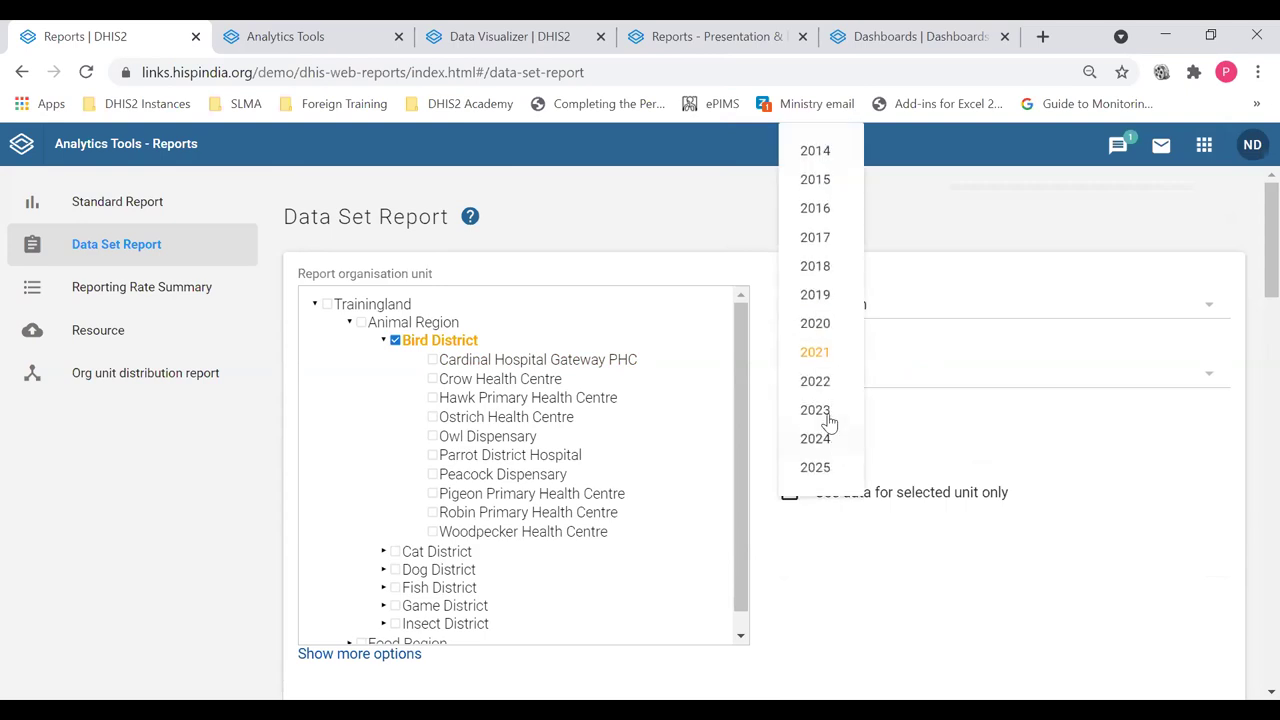
pyautogui.click(814, 323)
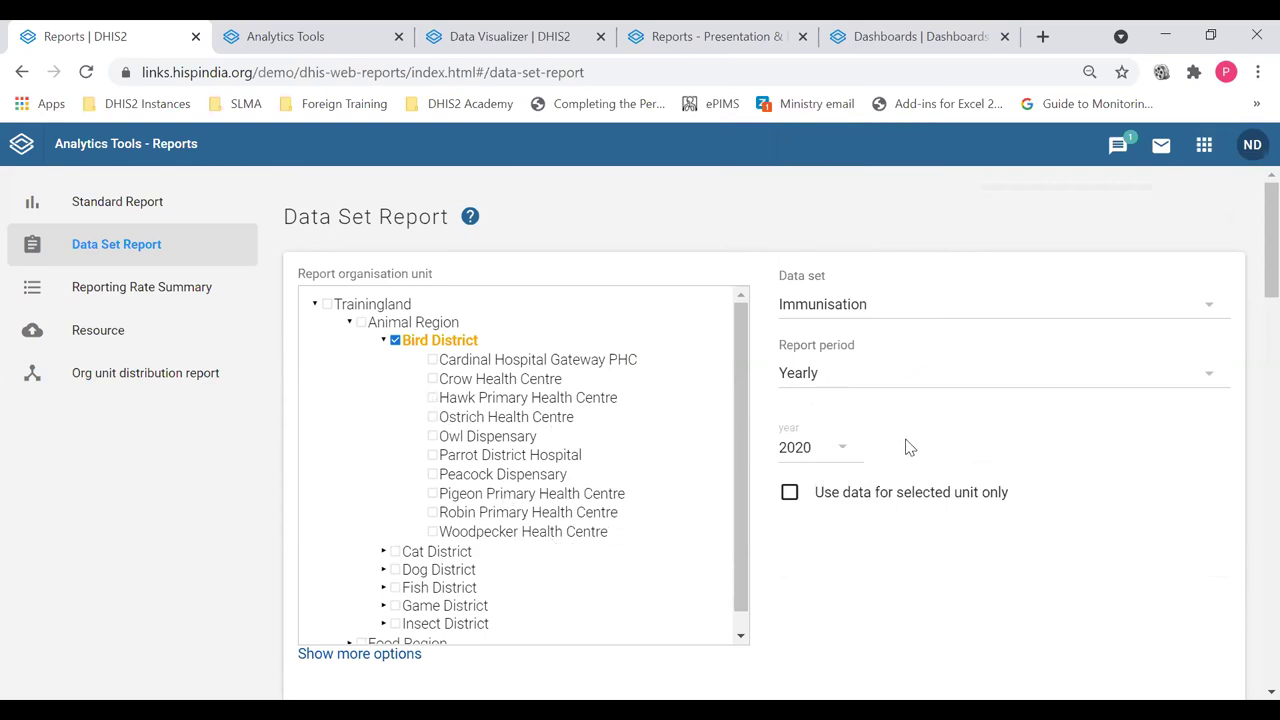
pyautogui.scroll(-3, 963, 429)
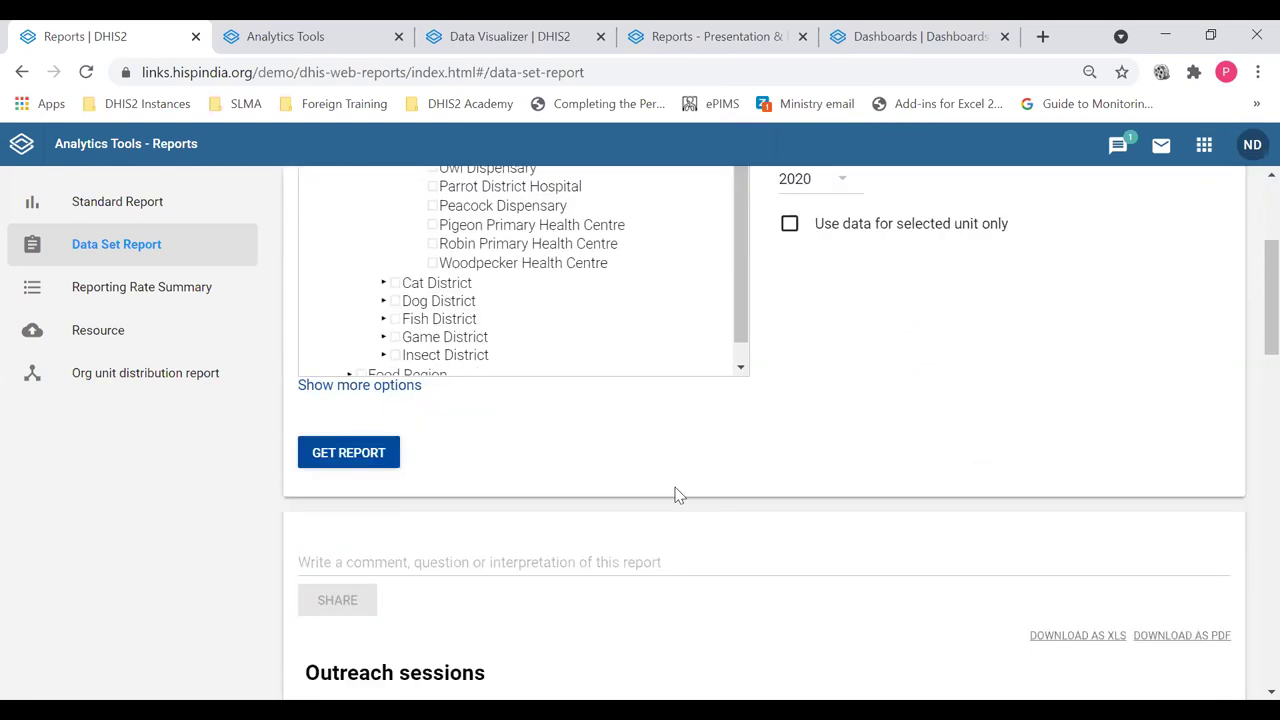
pyautogui.click(362, 421)
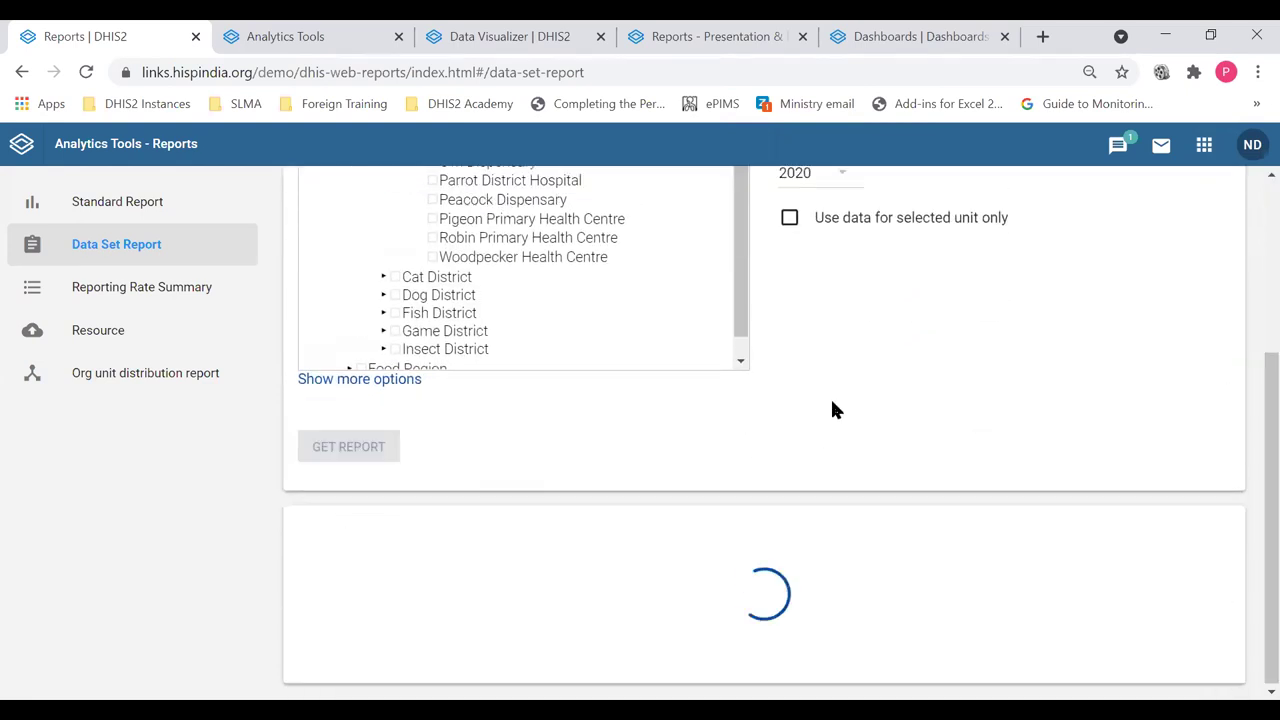
pyautogui.scroll(-5, 846, 406)
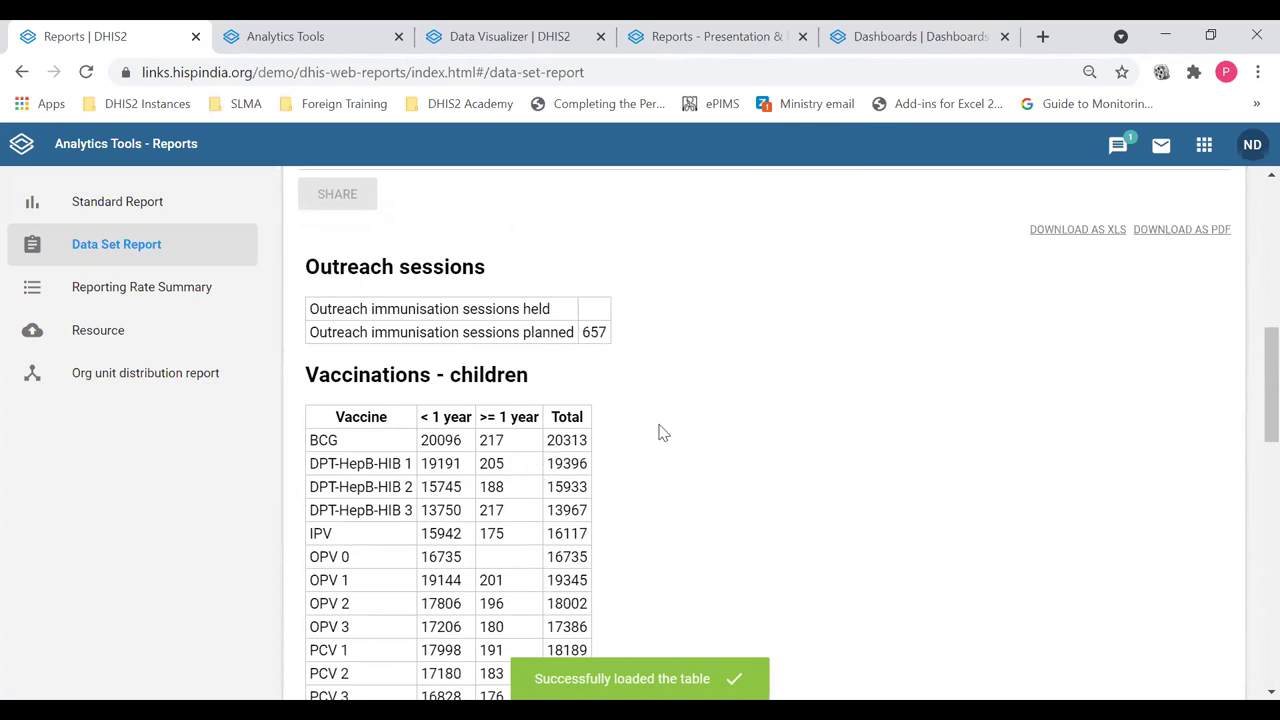
# Review the generated report's outreach and child vaccination figures alongside its parameters, and look through the available report period types.
pyautogui.scroll(8, 660, 432)
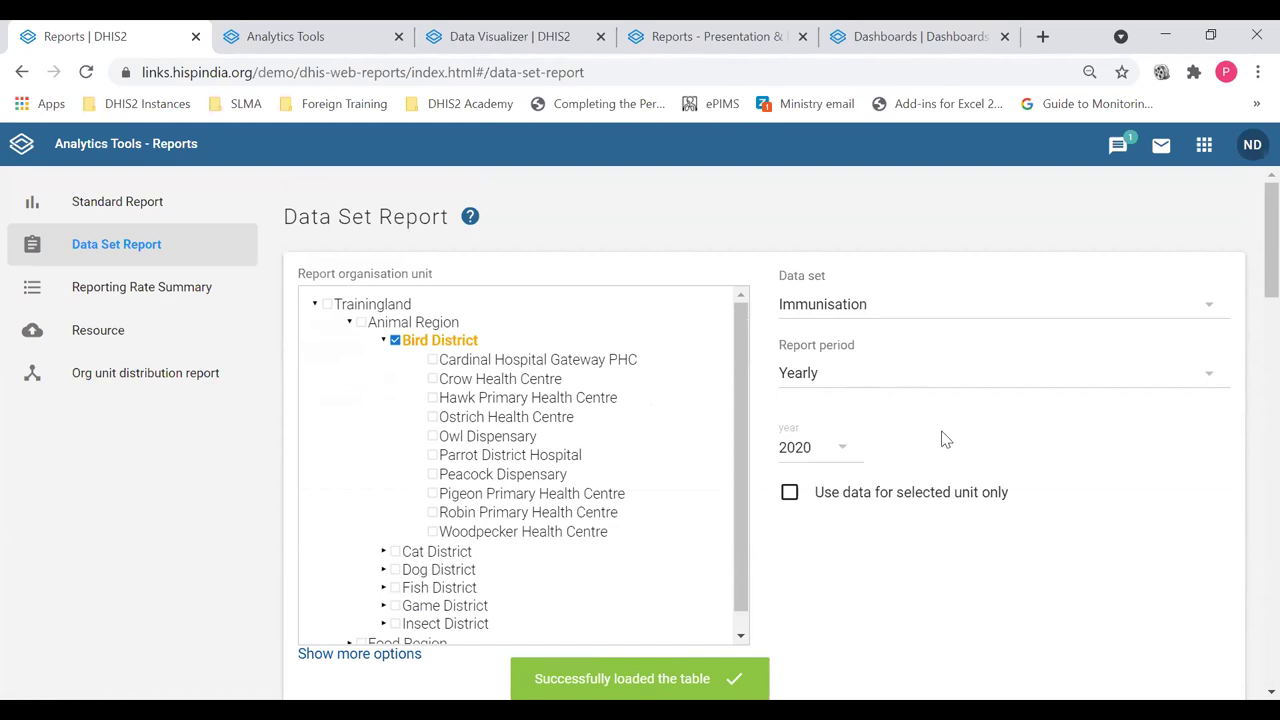
pyautogui.scroll(-5, 940, 437)
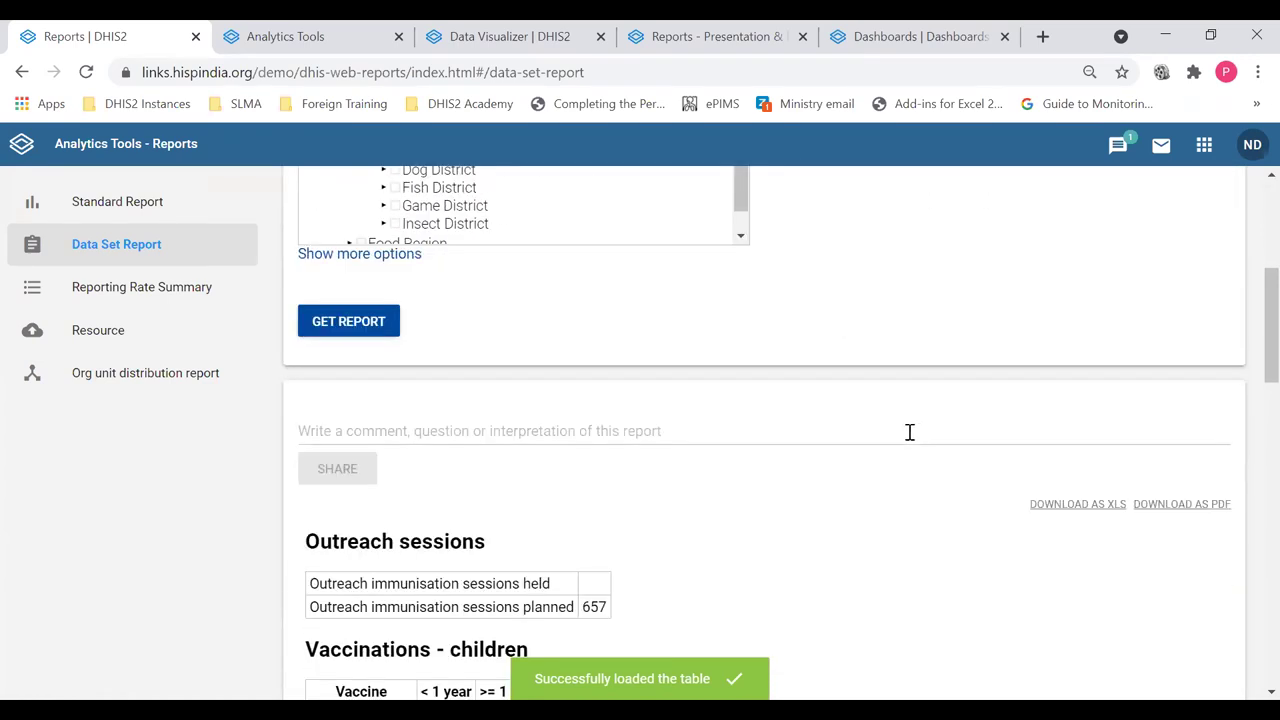
pyautogui.scroll(-2, 910, 432)
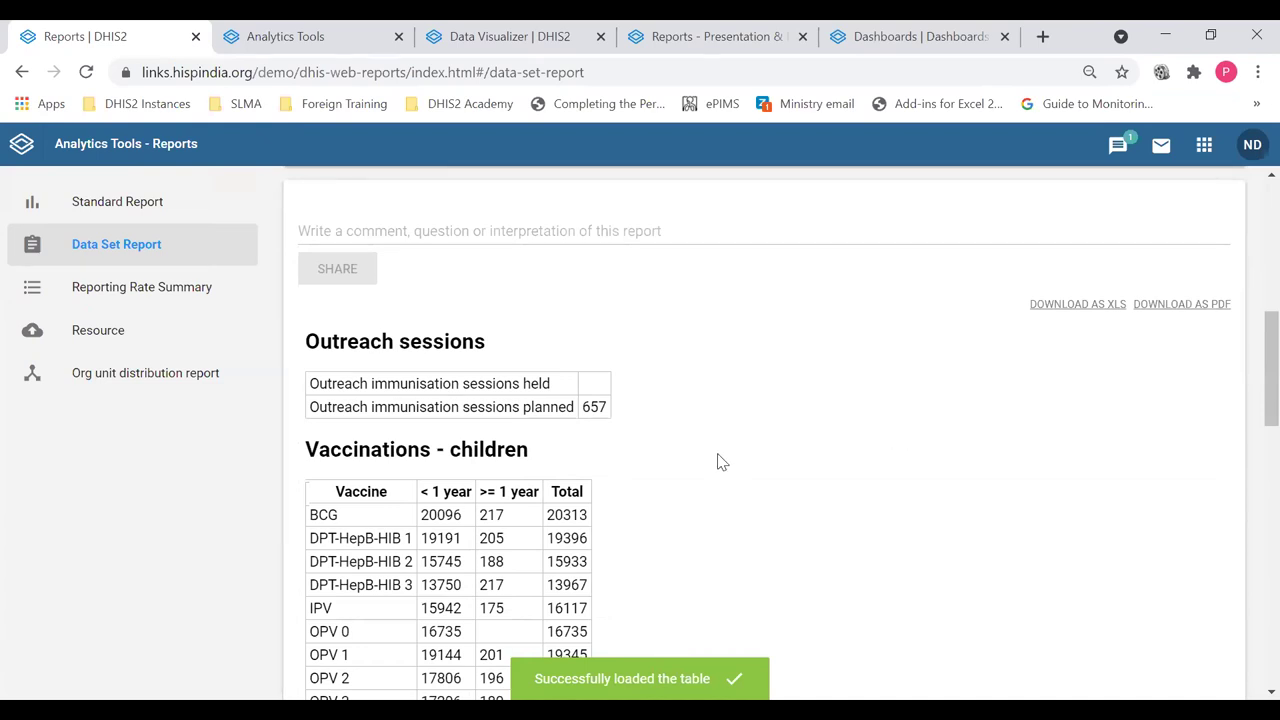
pyautogui.scroll(7, 720, 460)
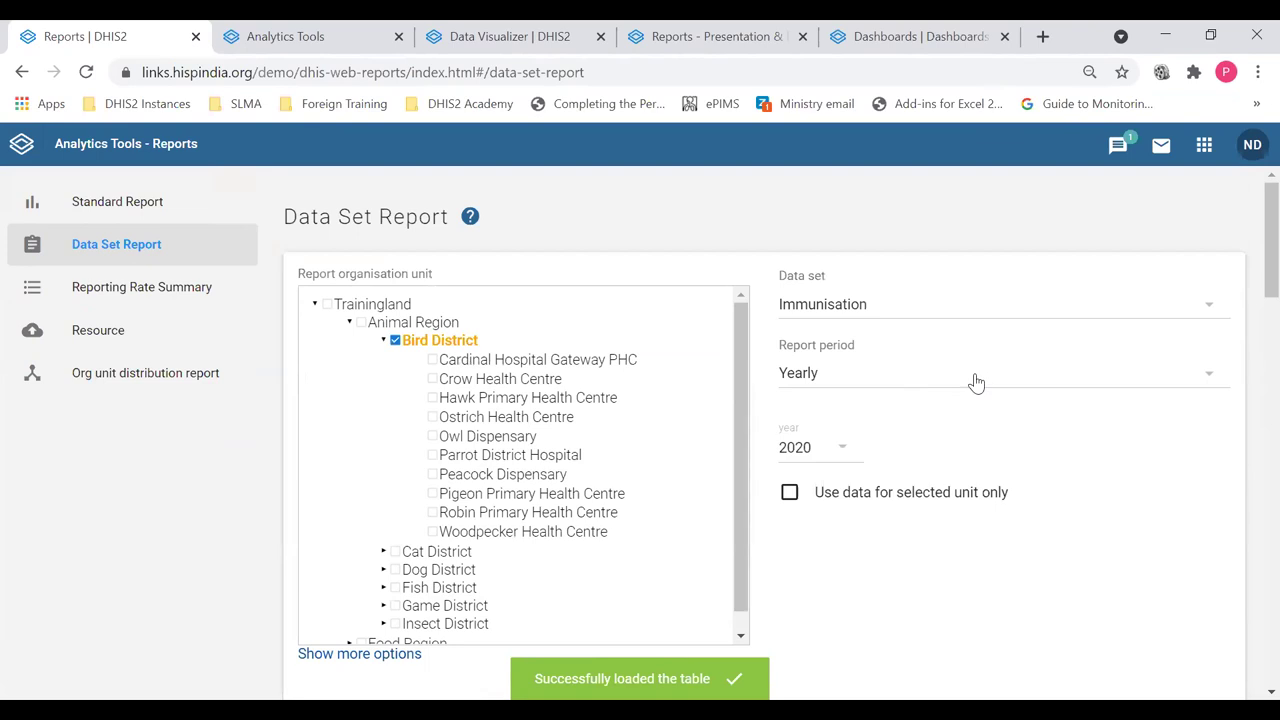
pyautogui.click(976, 380)
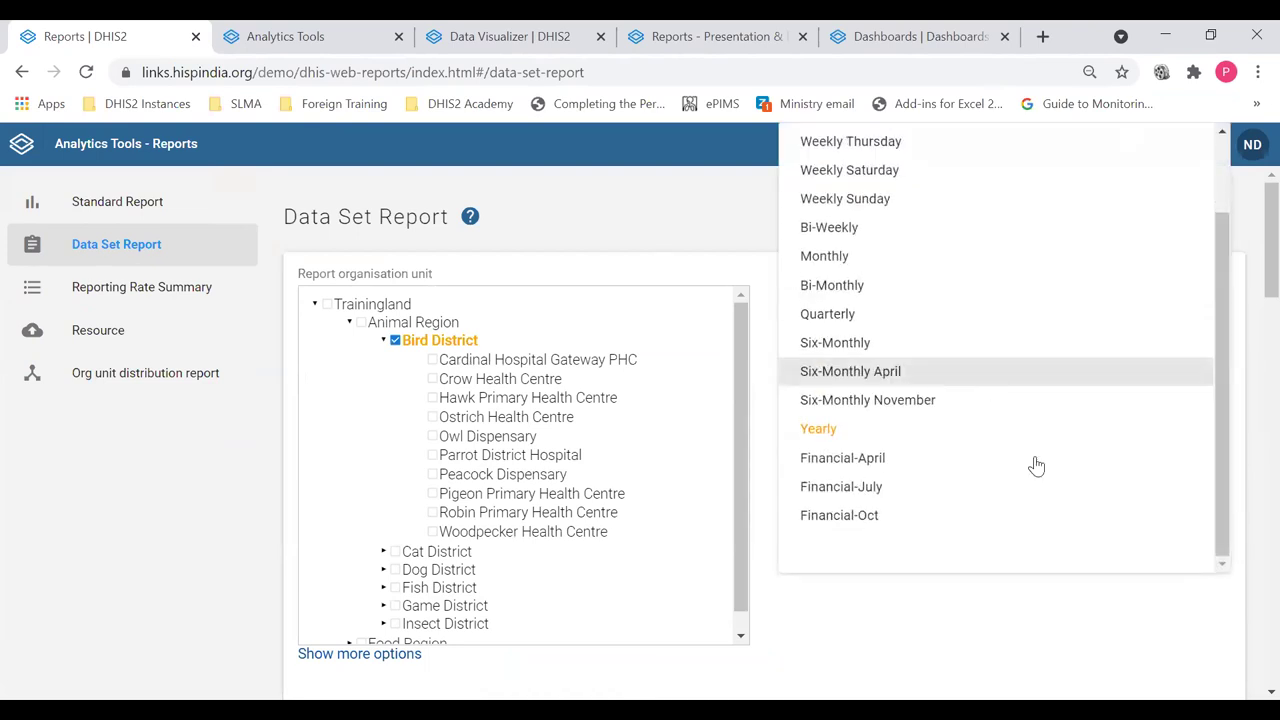
pyautogui.click(1071, 641)
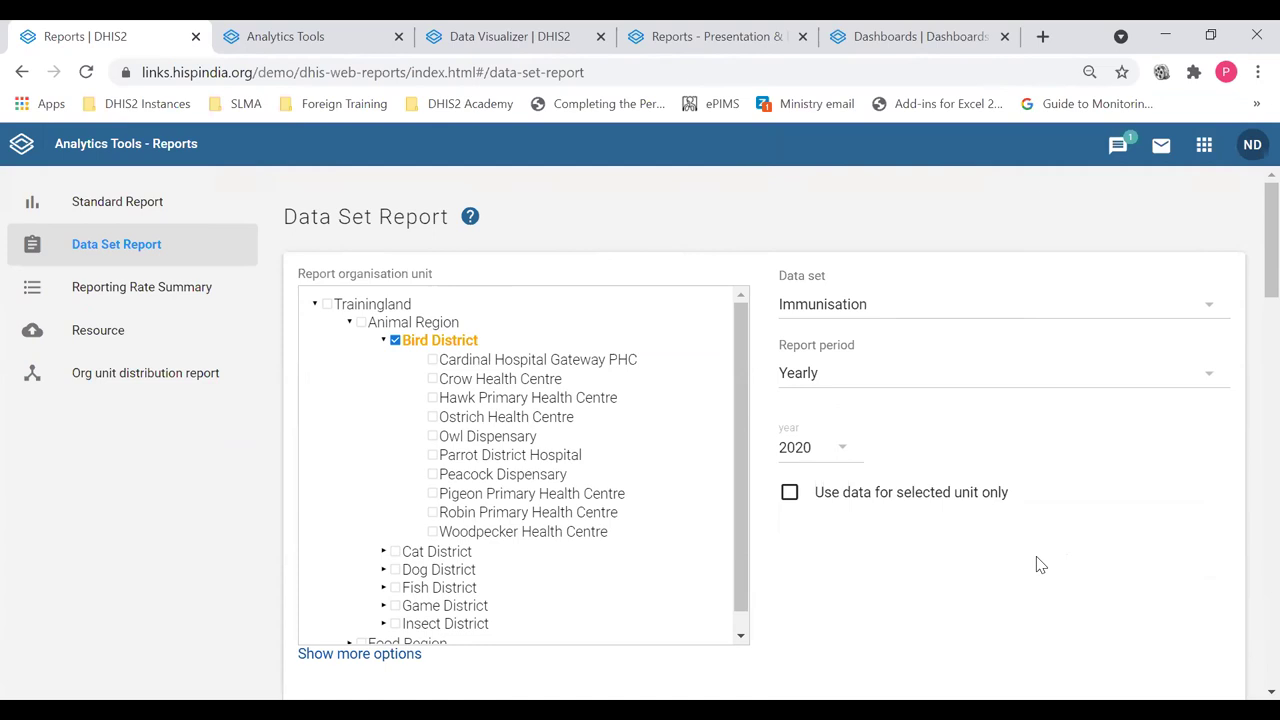
# Download the generated report as a PDF, look through its pages, and return to the data set report.
pyautogui.scroll(-4, 1068, 628)
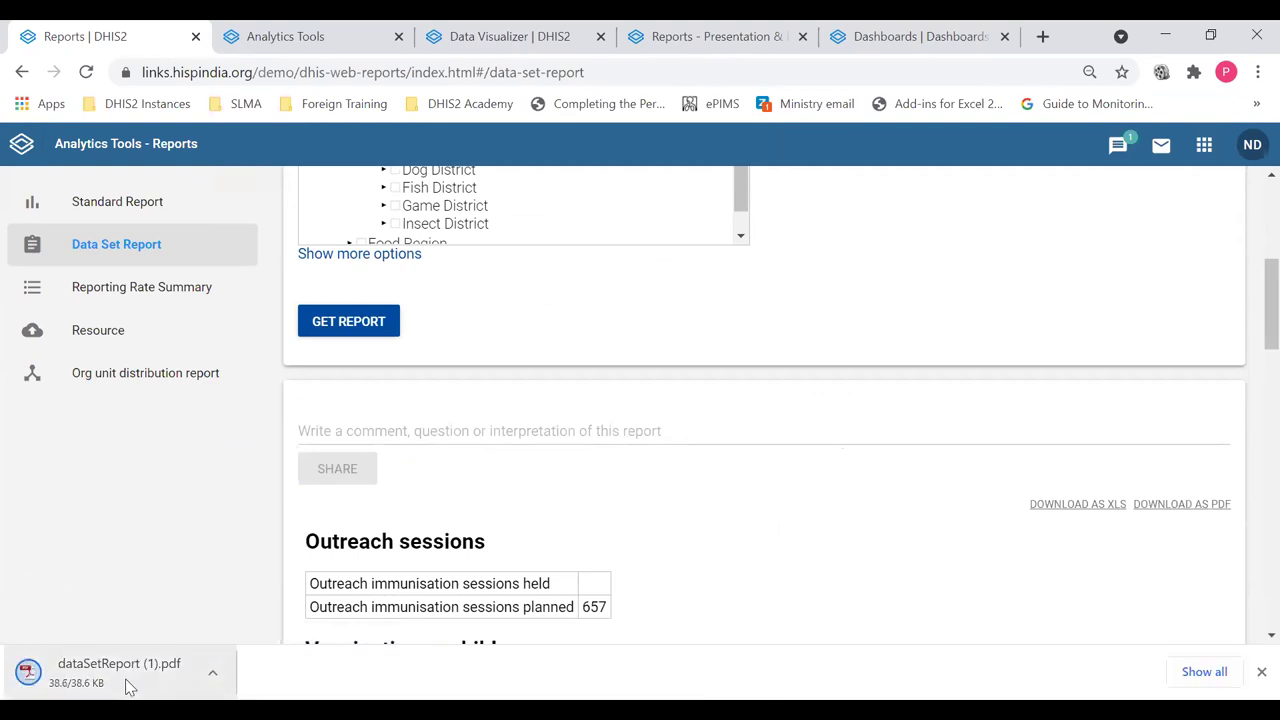
pyautogui.click(188, 650)
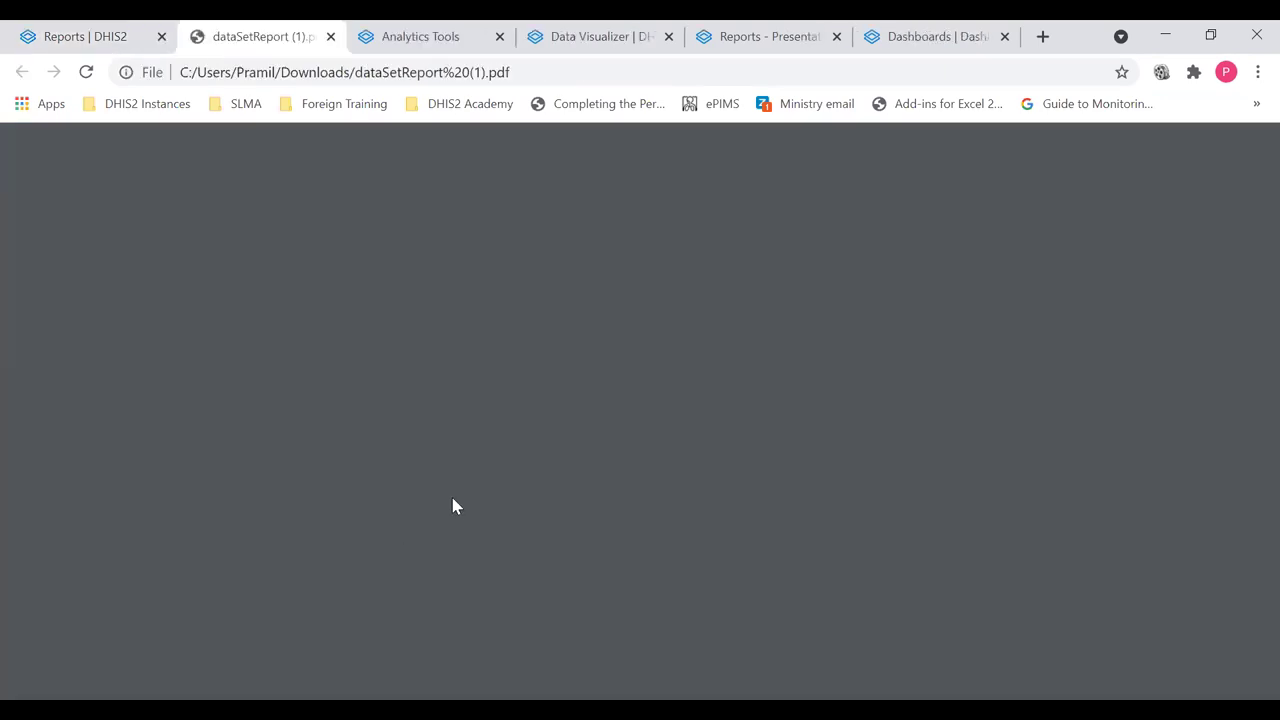
pyautogui.scroll(-15, 455, 484)
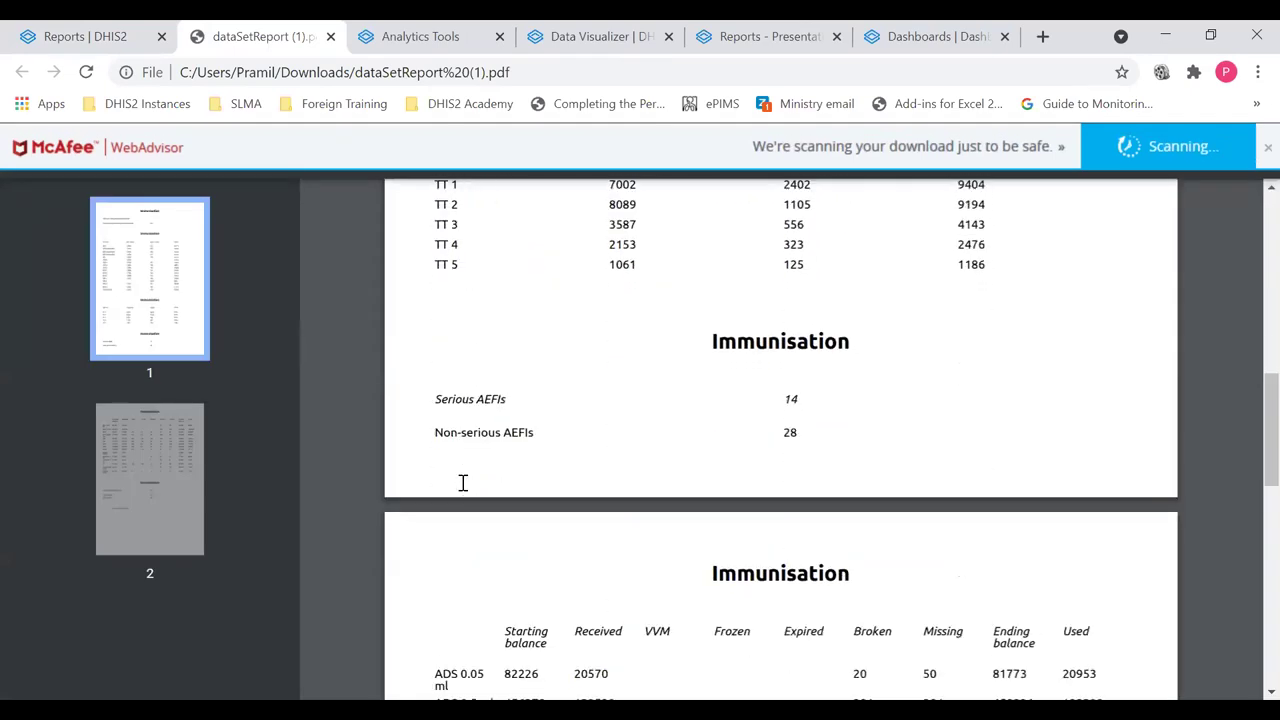
pyautogui.scroll(-3, 462, 484)
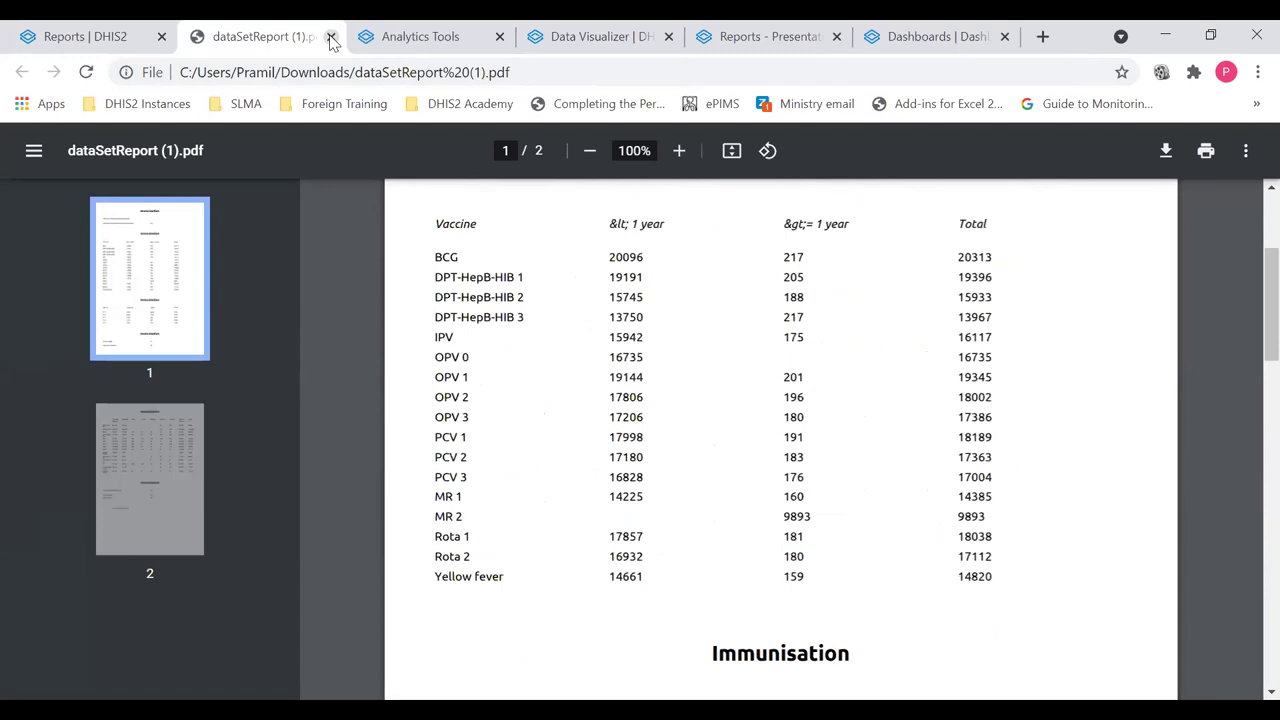
pyautogui.click(331, 37)
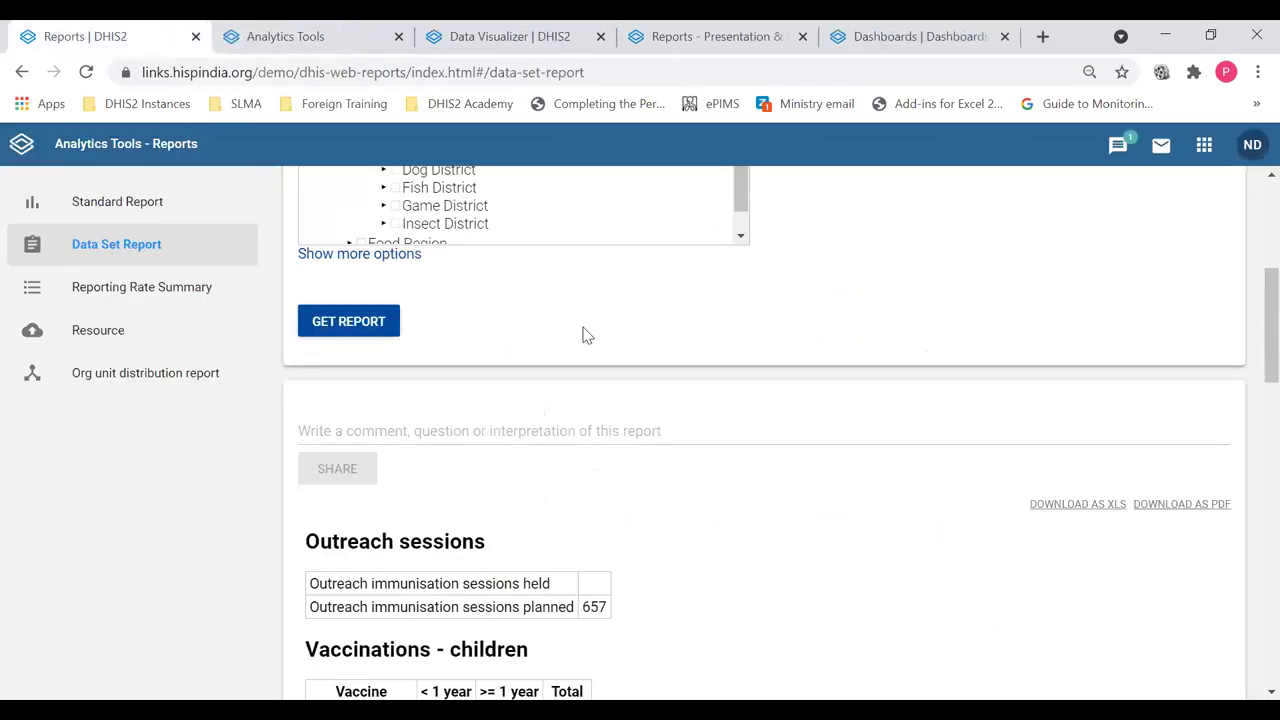
# Collapse Bird District in the organisation unit tree and show the additional report filter options.
pyautogui.scroll(3, 779, 370)
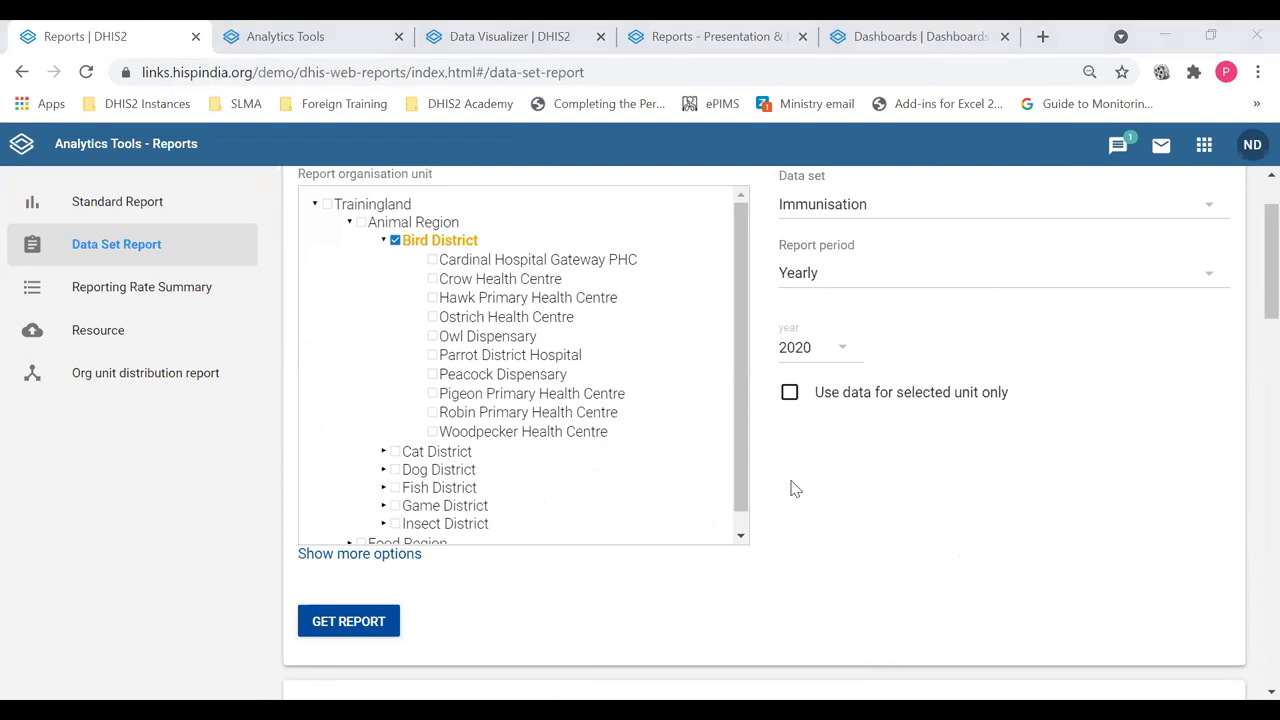
pyautogui.scroll(-1, 779, 470)
pyautogui.scroll(2, 767, 468)
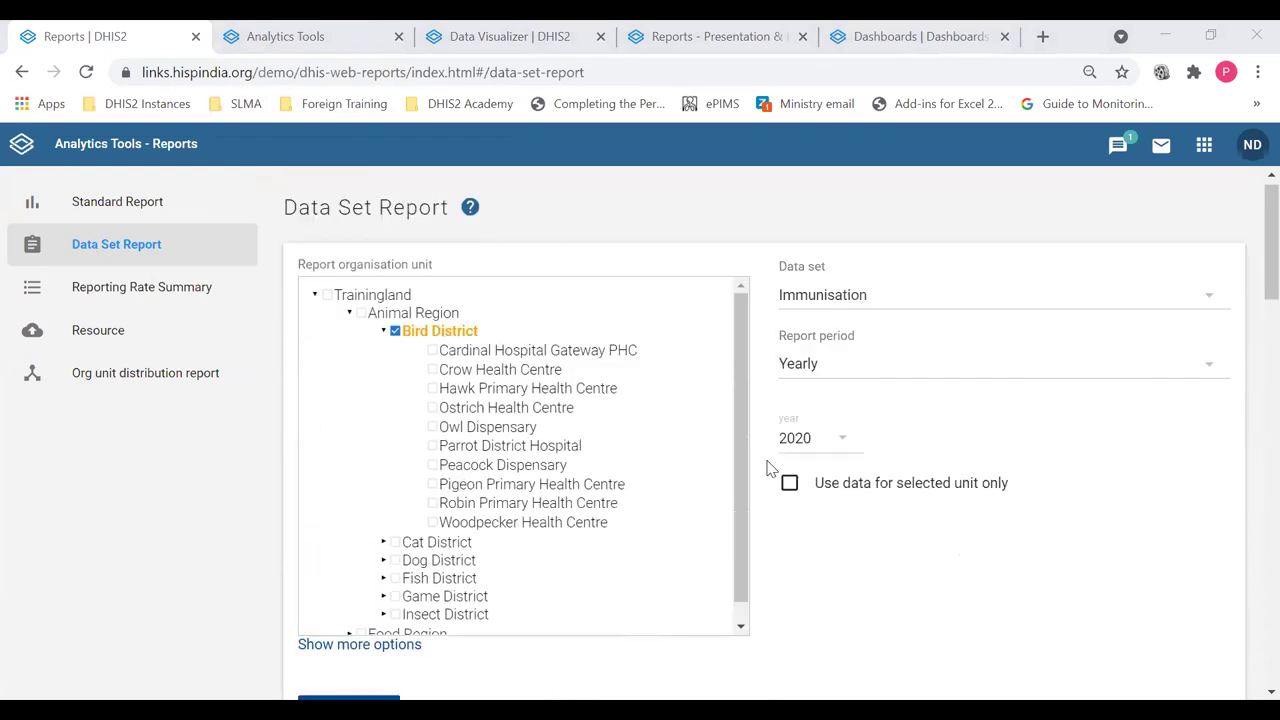
pyautogui.click(384, 341)
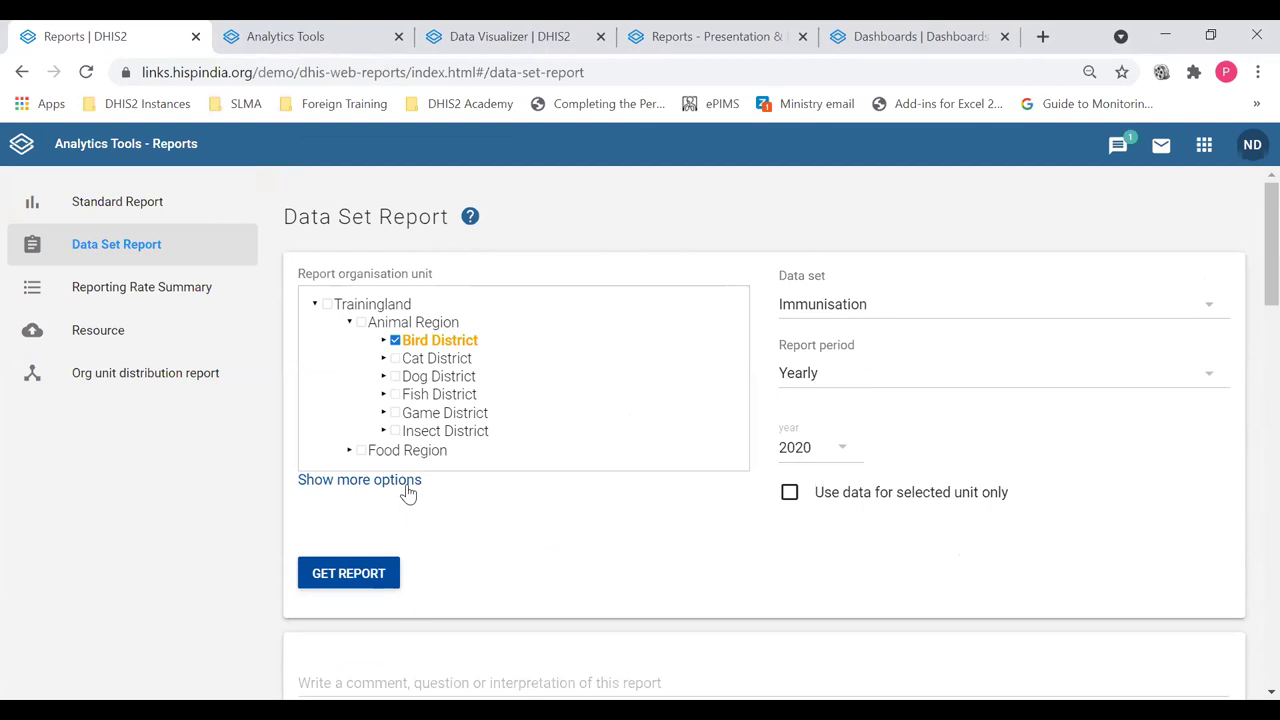
pyautogui.click(401, 489)
pyautogui.scroll(-1, 585, 513)
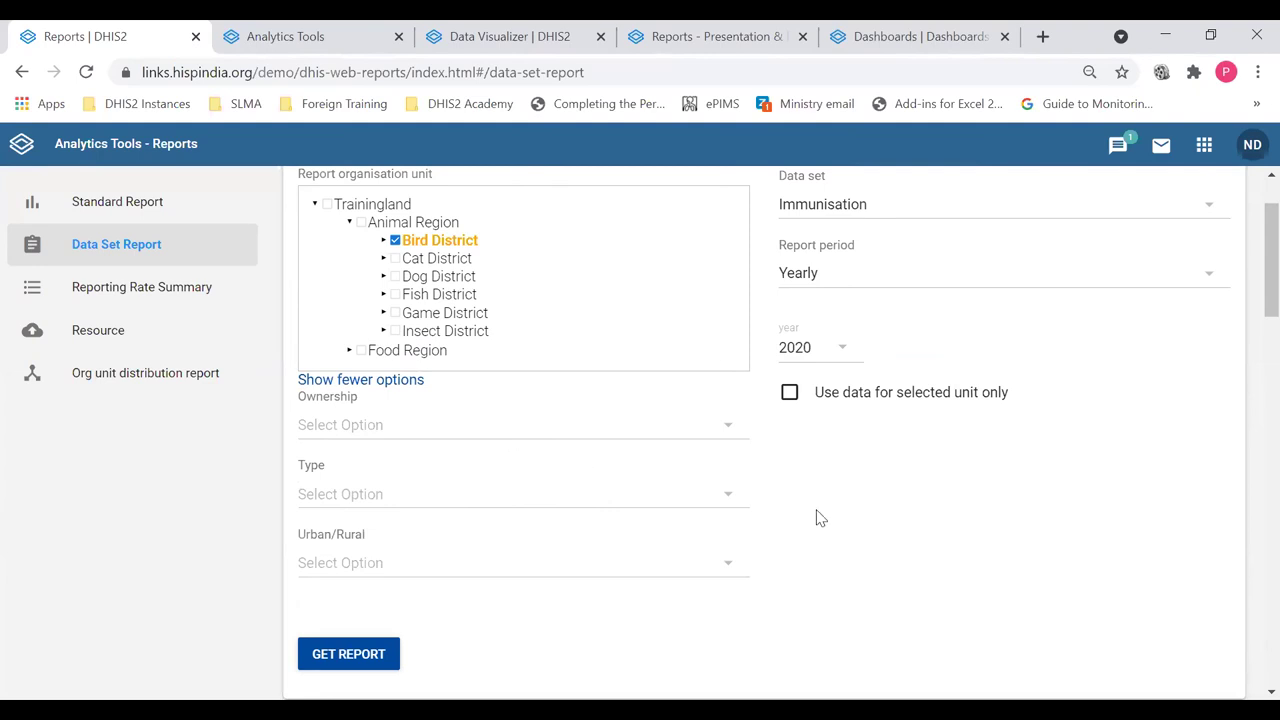
# Set the Ownership filter to Public and generate the Bird District report with that filter.
pyautogui.scroll(2, 816, 518)
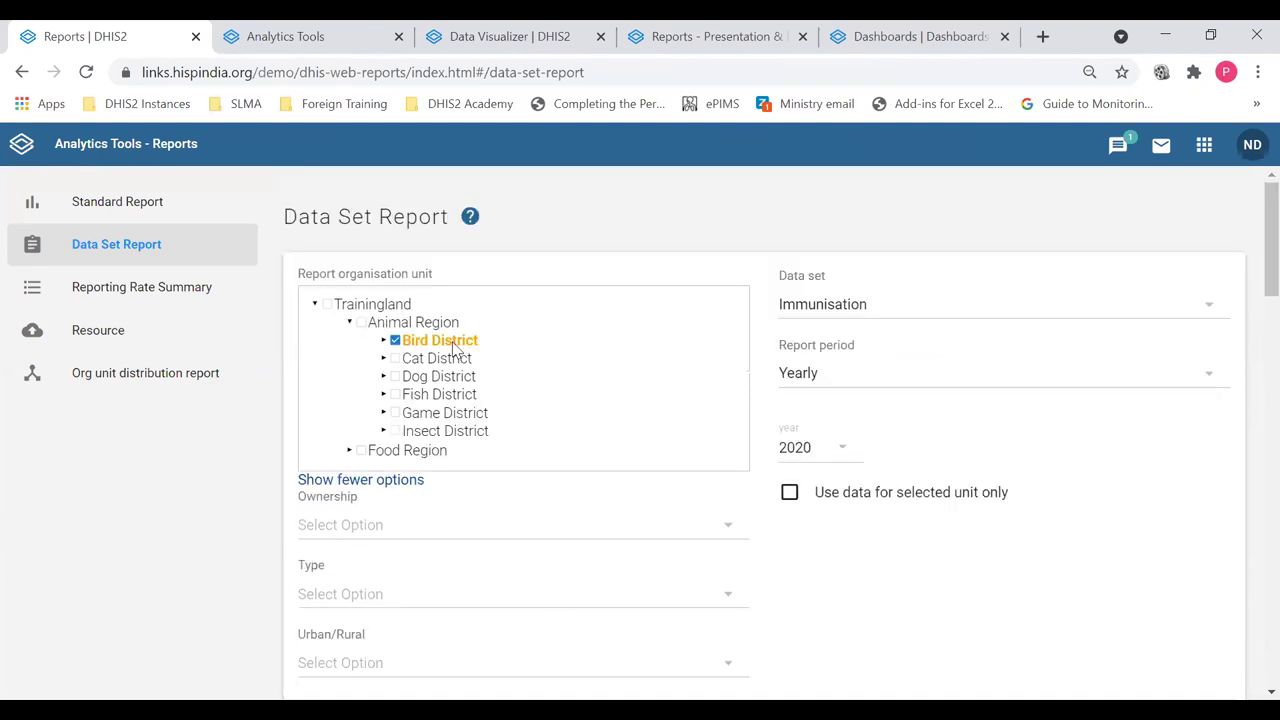
pyautogui.scroll(-2, 746, 517)
pyautogui.click(495, 432)
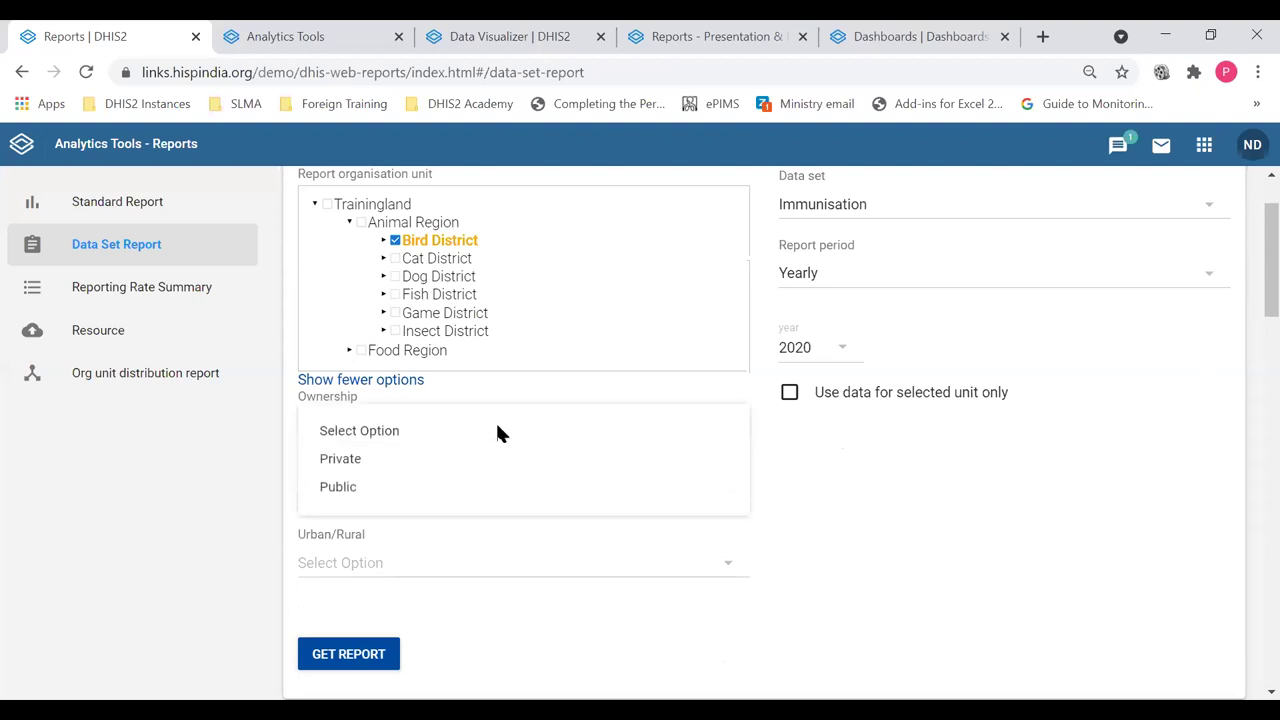
pyautogui.click(338, 489)
pyautogui.scroll(-2, 716, 497)
pyautogui.click(361, 566)
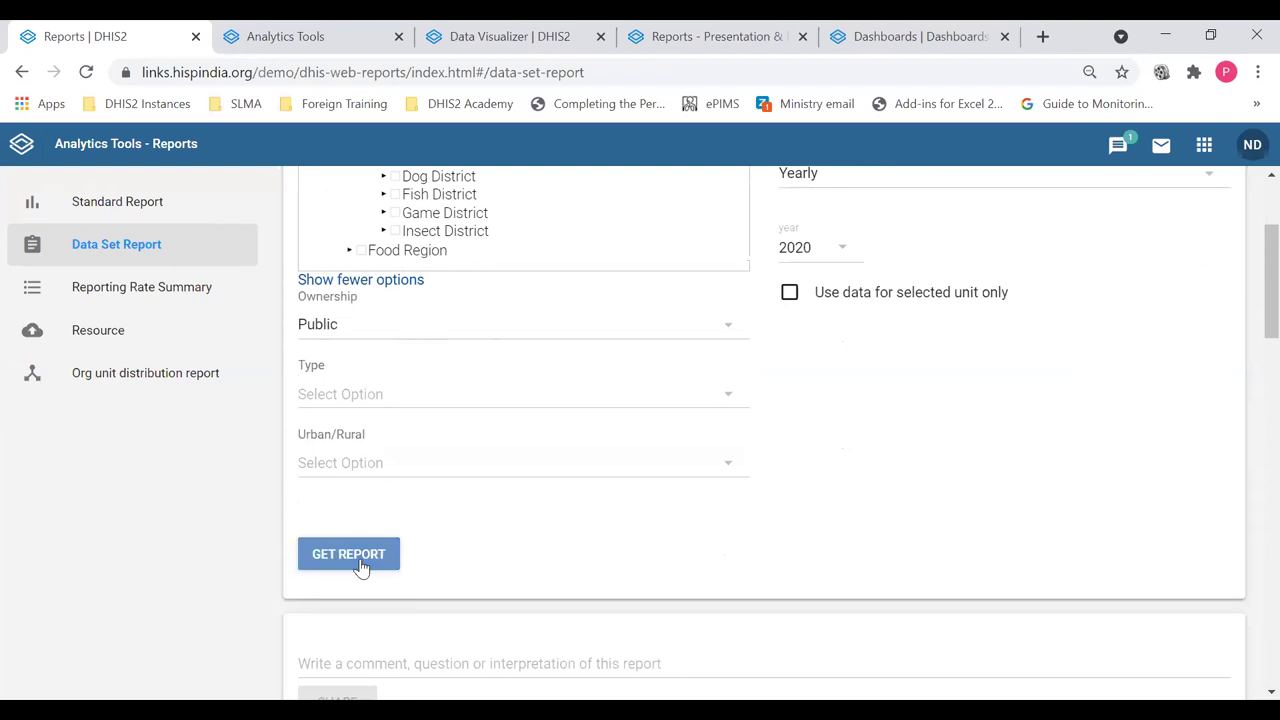
pyautogui.scroll(-5, 634, 508)
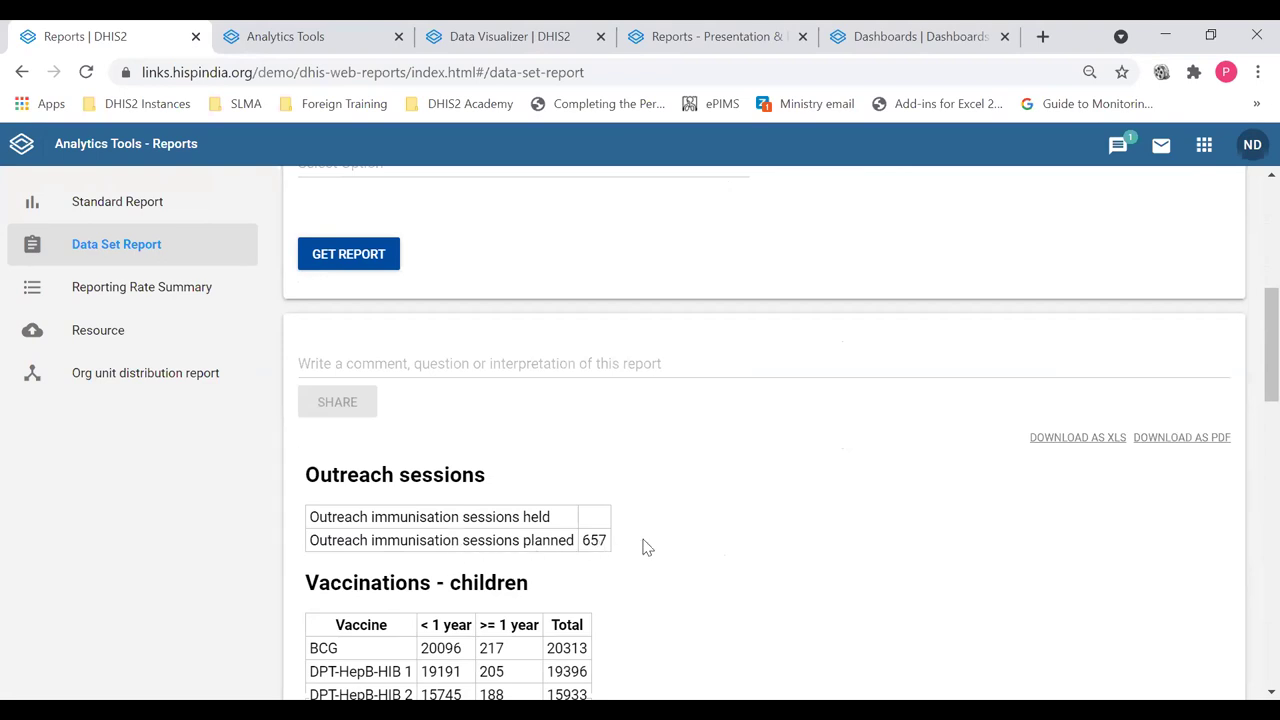
pyautogui.scroll(2, 643, 546)
pyautogui.click(375, 363)
pyautogui.scroll(-1, 630, 433)
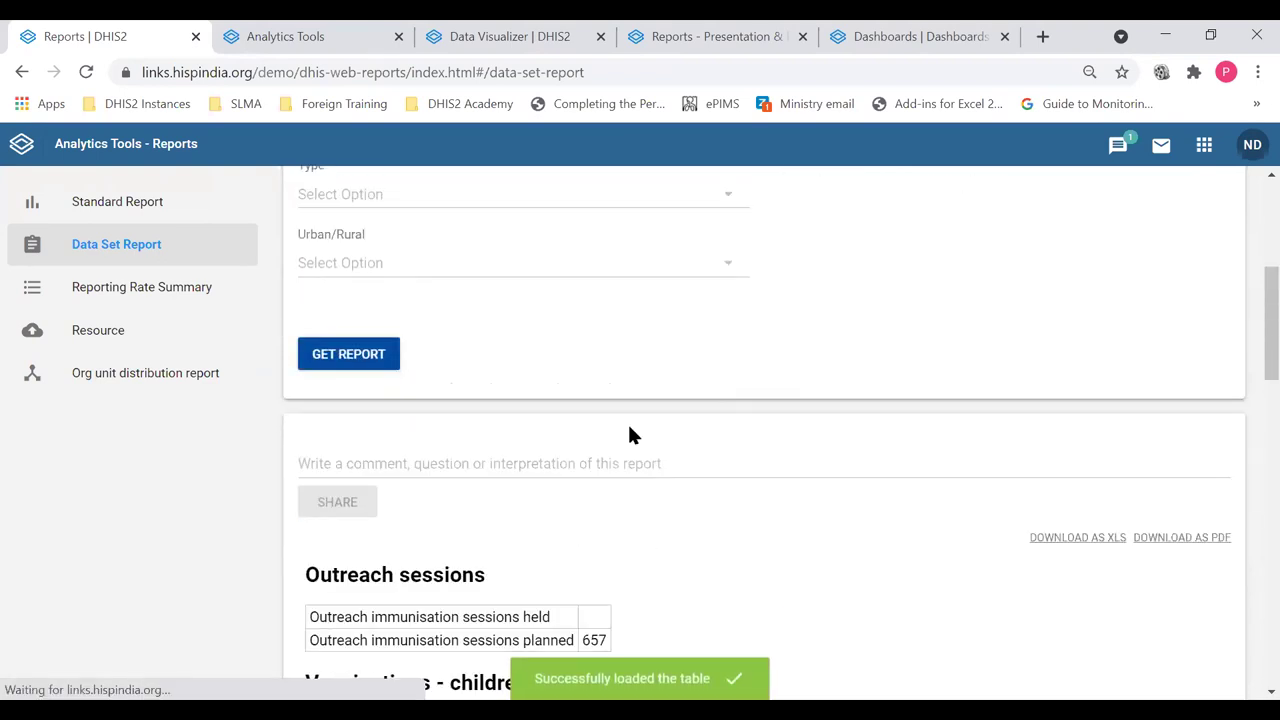
# Check the filtered report's outreach and child vaccination figures against the selected organisation unit, period and ownership.
pyautogui.scroll(-3, 630, 433)
pyautogui.scroll(6, 630, 435)
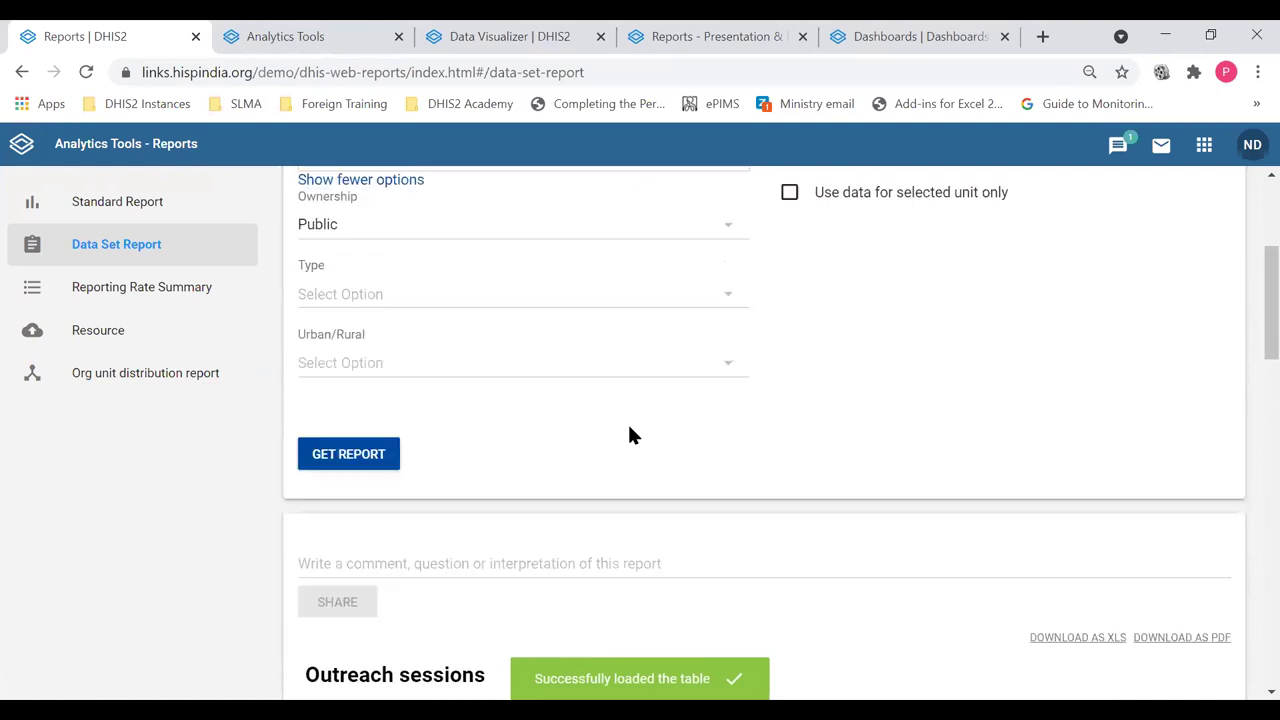
pyautogui.scroll(1, 630, 435)
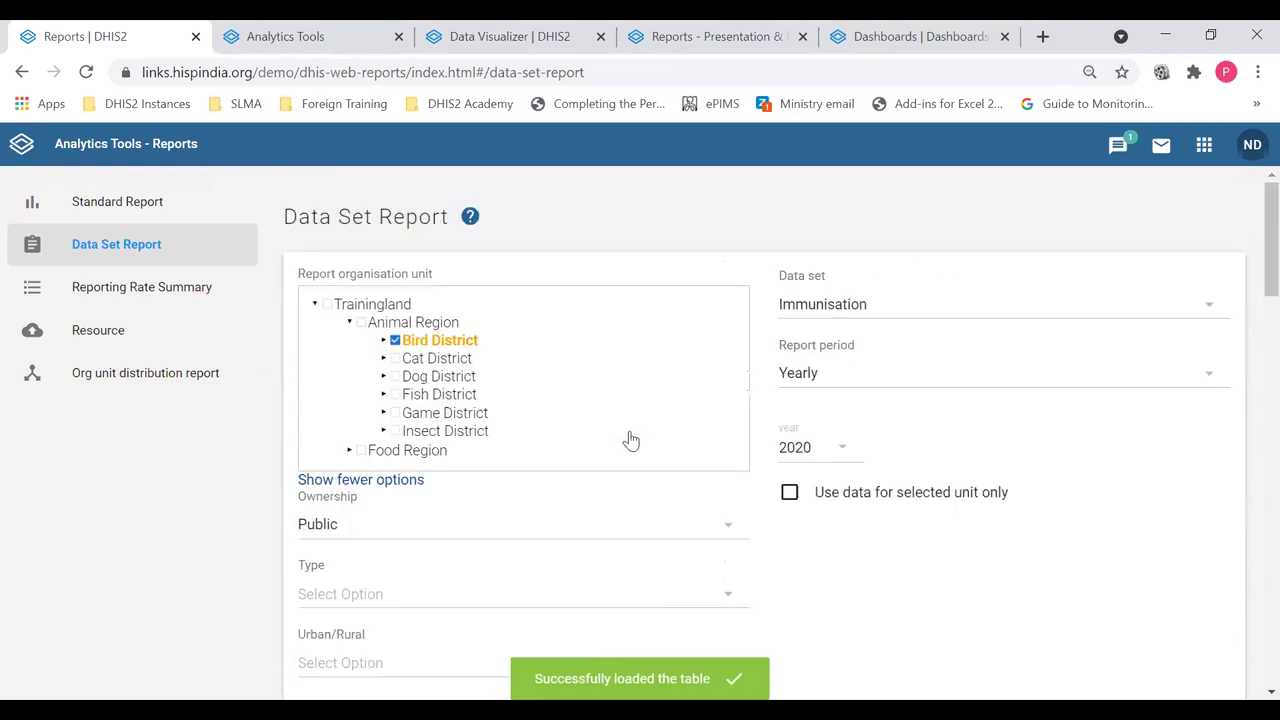
pyautogui.scroll(-7, 630, 440)
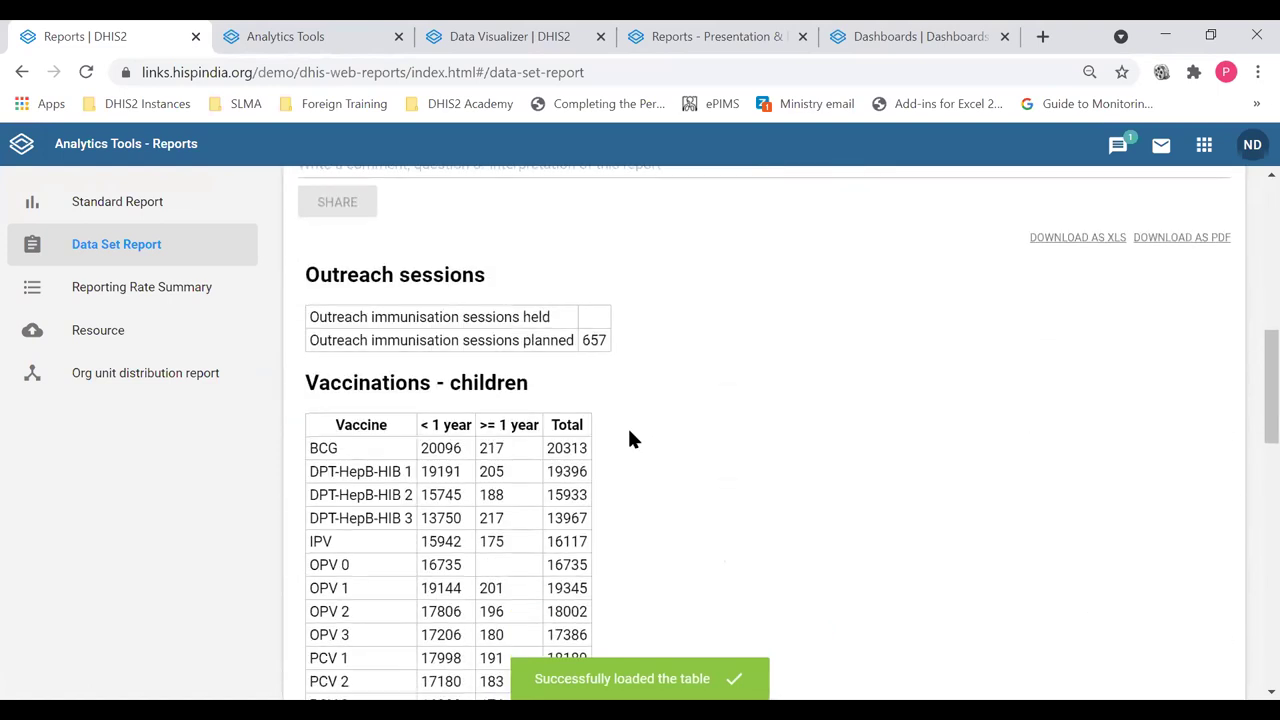
pyautogui.scroll(7, 632, 440)
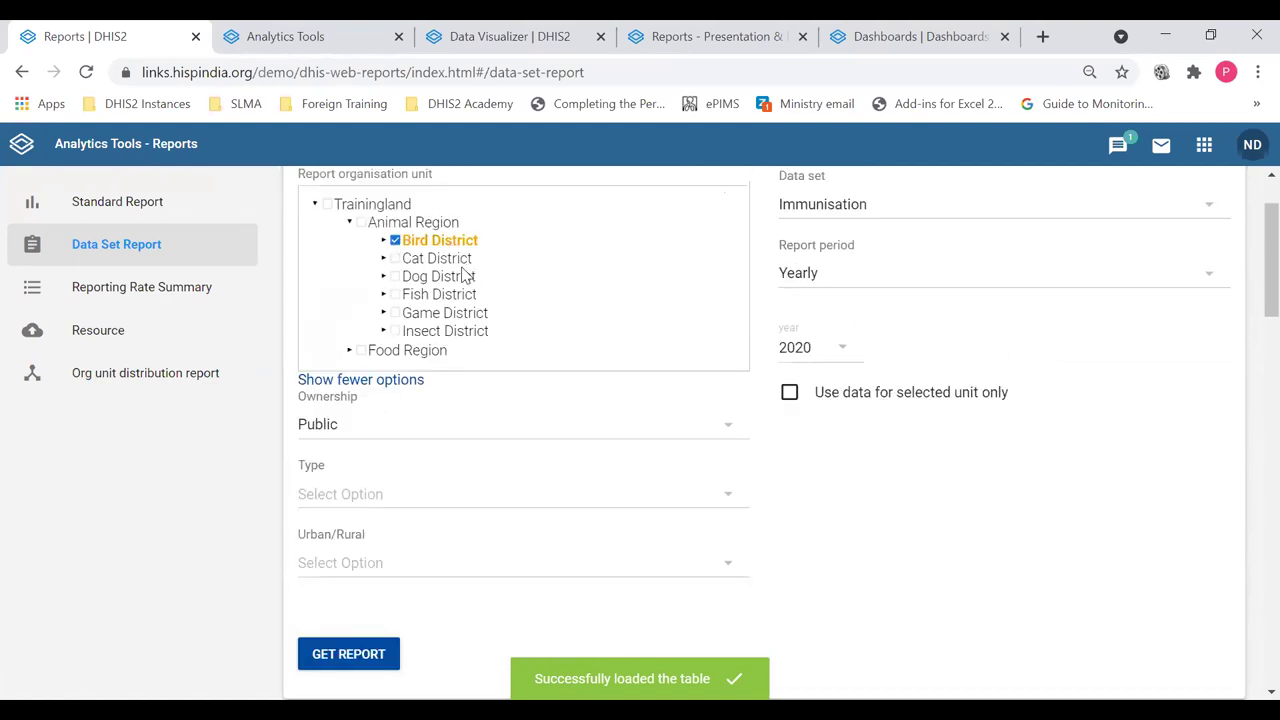
pyautogui.scroll(-3, 860, 460)
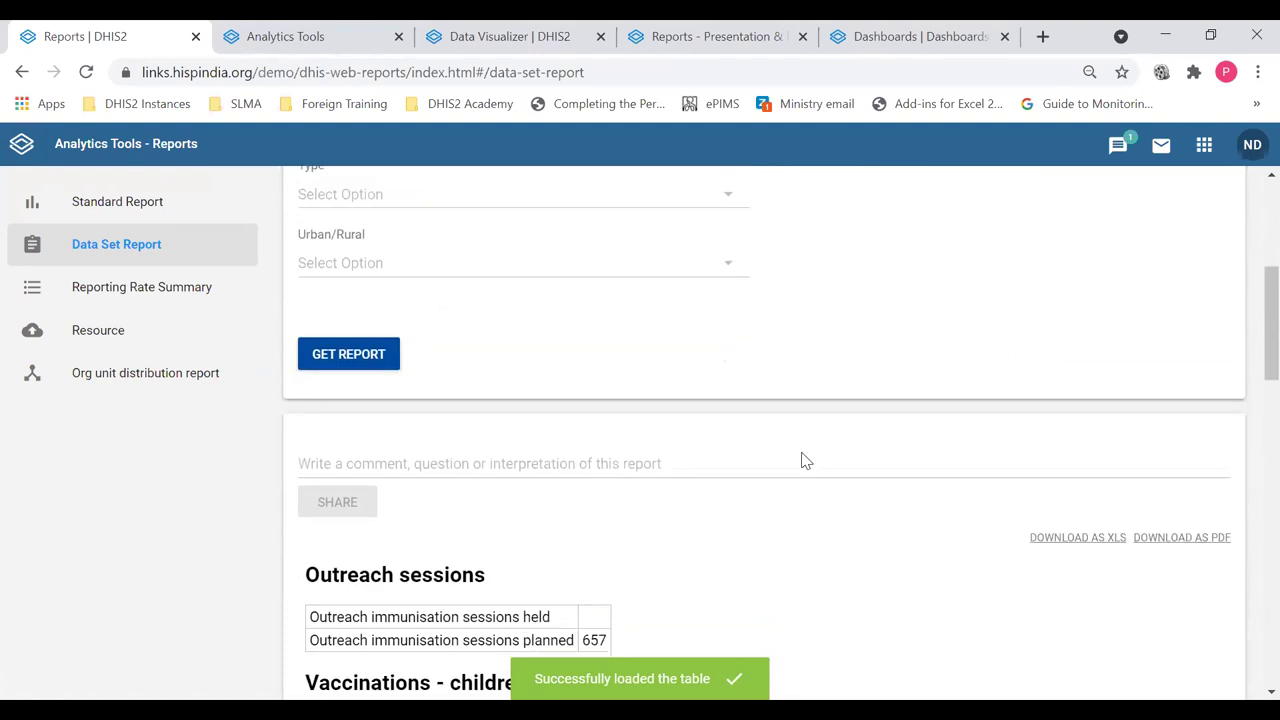
pyautogui.scroll(-3, 817, 485)
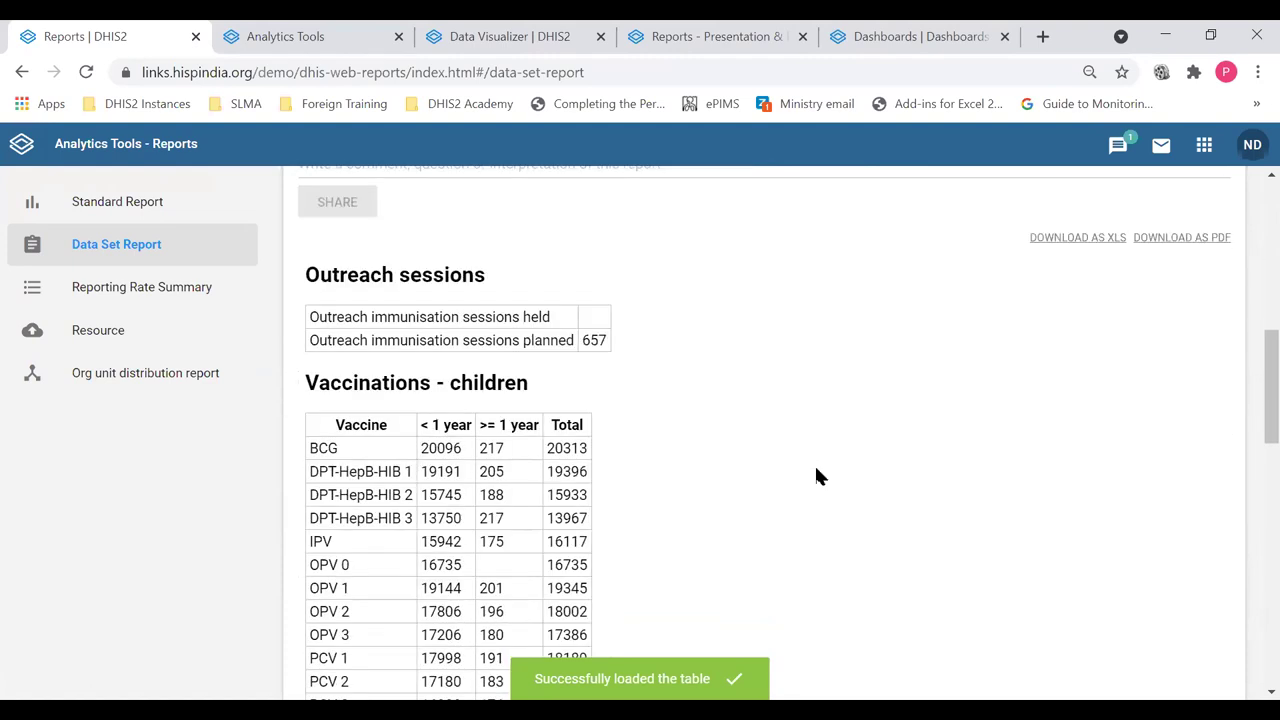
pyautogui.scroll(6, 814, 470)
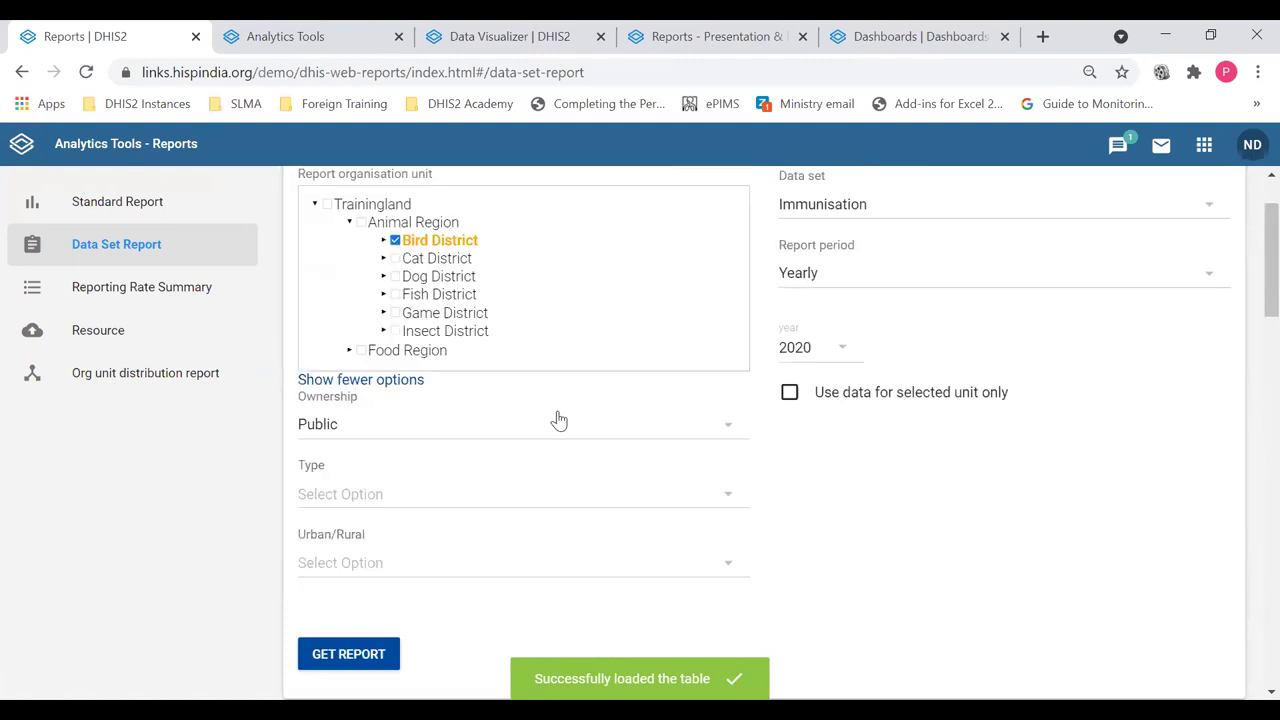
# Examine the available options of the Ownership, Type and Urban/Rural report filters.
pyautogui.click(560, 426)
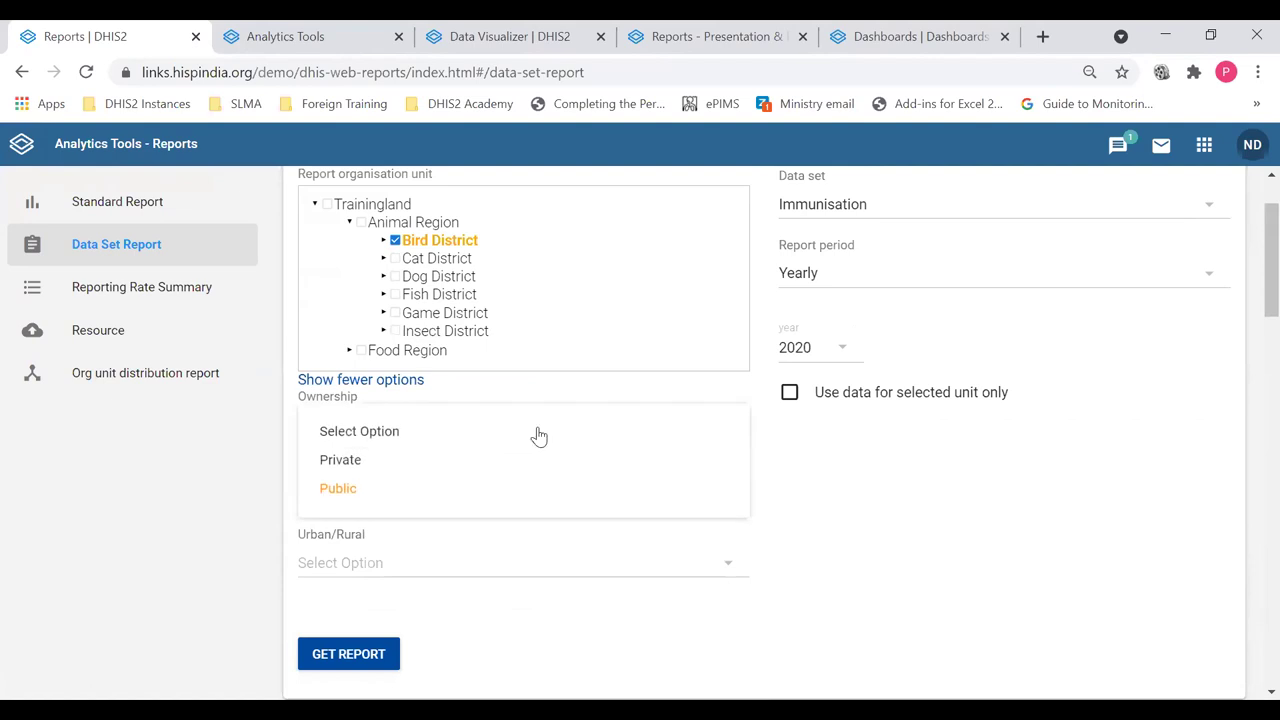
pyautogui.click(400, 488)
pyautogui.click(480, 496)
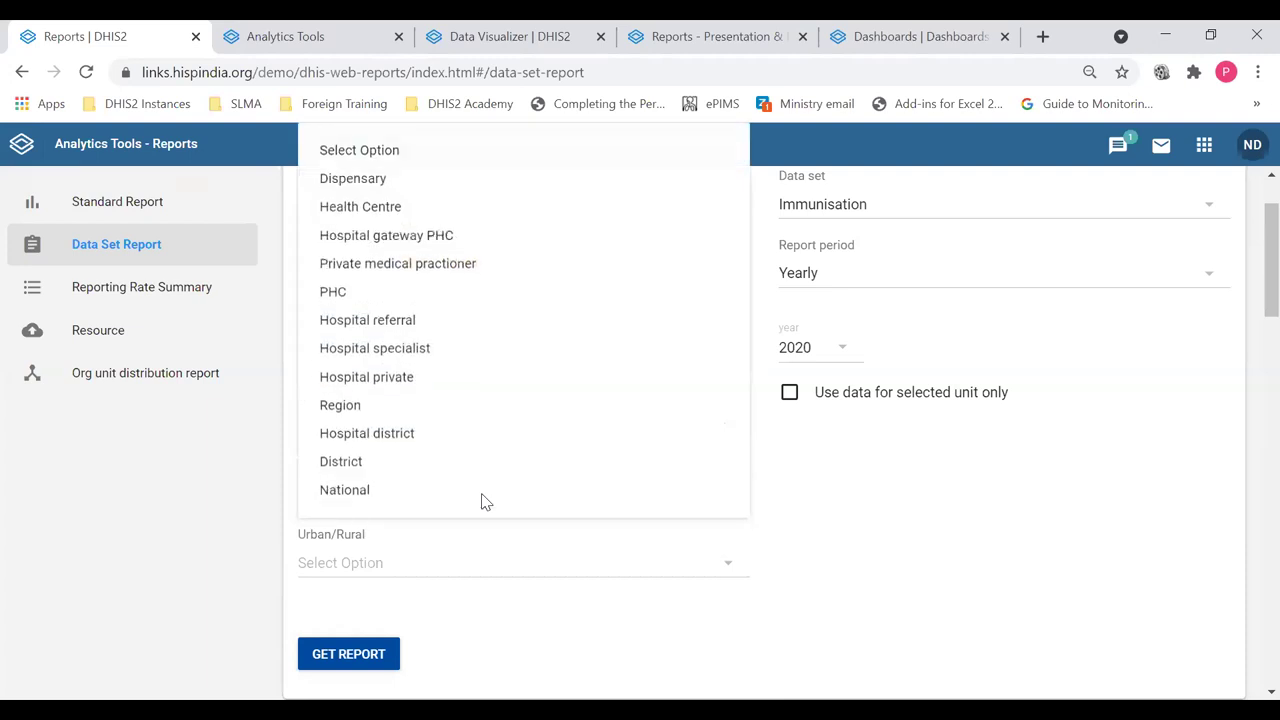
pyautogui.click(710, 527)
pyautogui.click(594, 553)
pyautogui.click(626, 563)
pyautogui.click(634, 563)
pyautogui.click(852, 541)
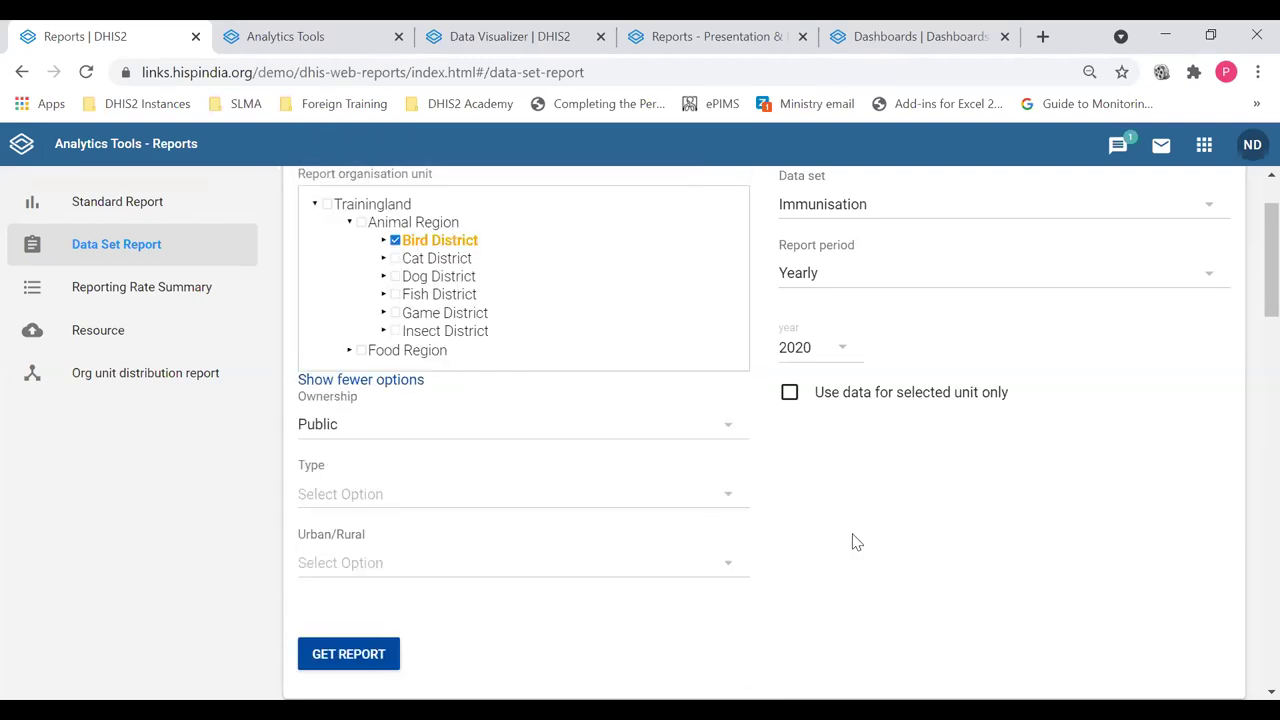
# Change the Ownership filter to Private and generate the Bird District Immunisation report for 2020 with that filter.
pyautogui.scroll(2, 855, 535)
pyautogui.click(634, 530)
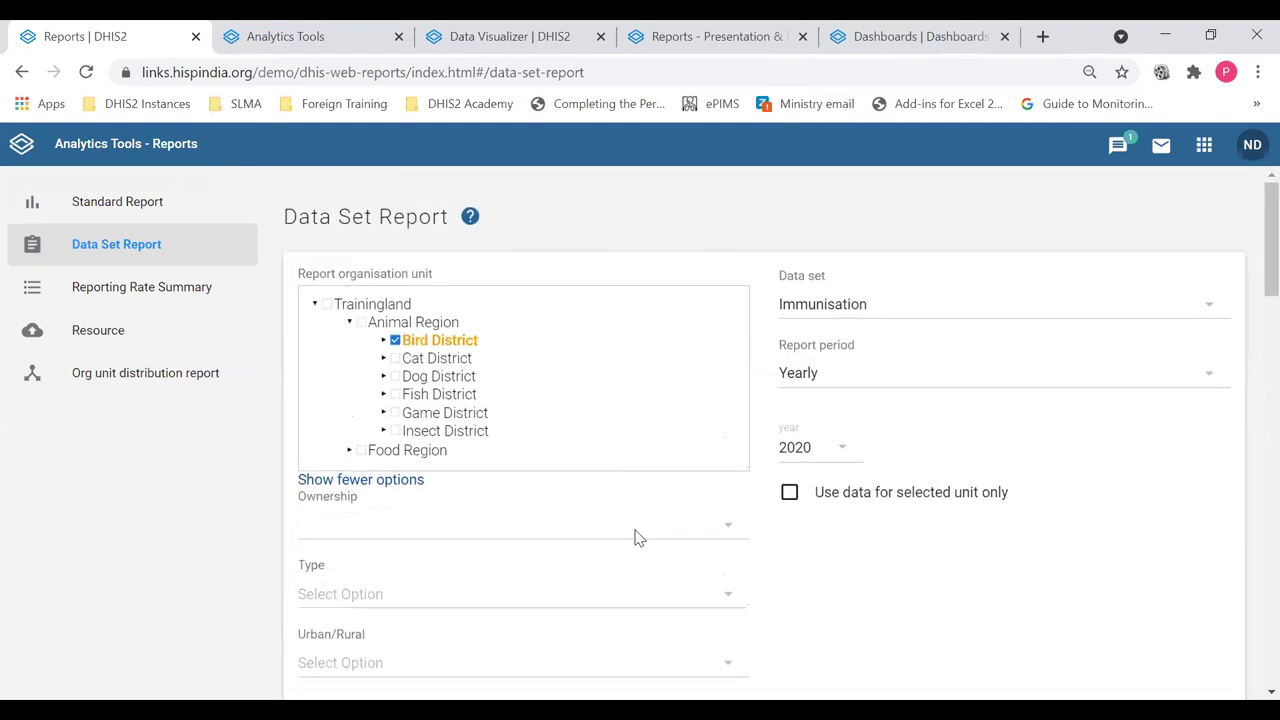
pyautogui.click(500, 568)
pyautogui.scroll(-2, 819, 550)
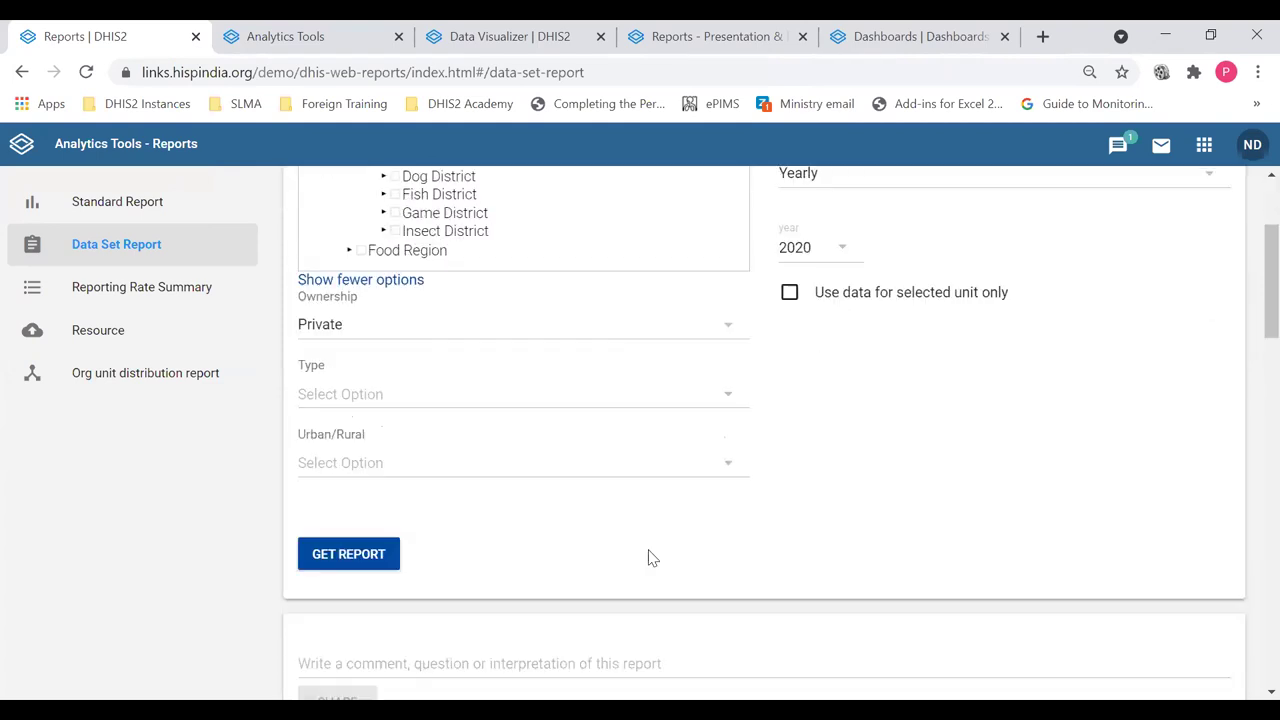
pyautogui.click(385, 560)
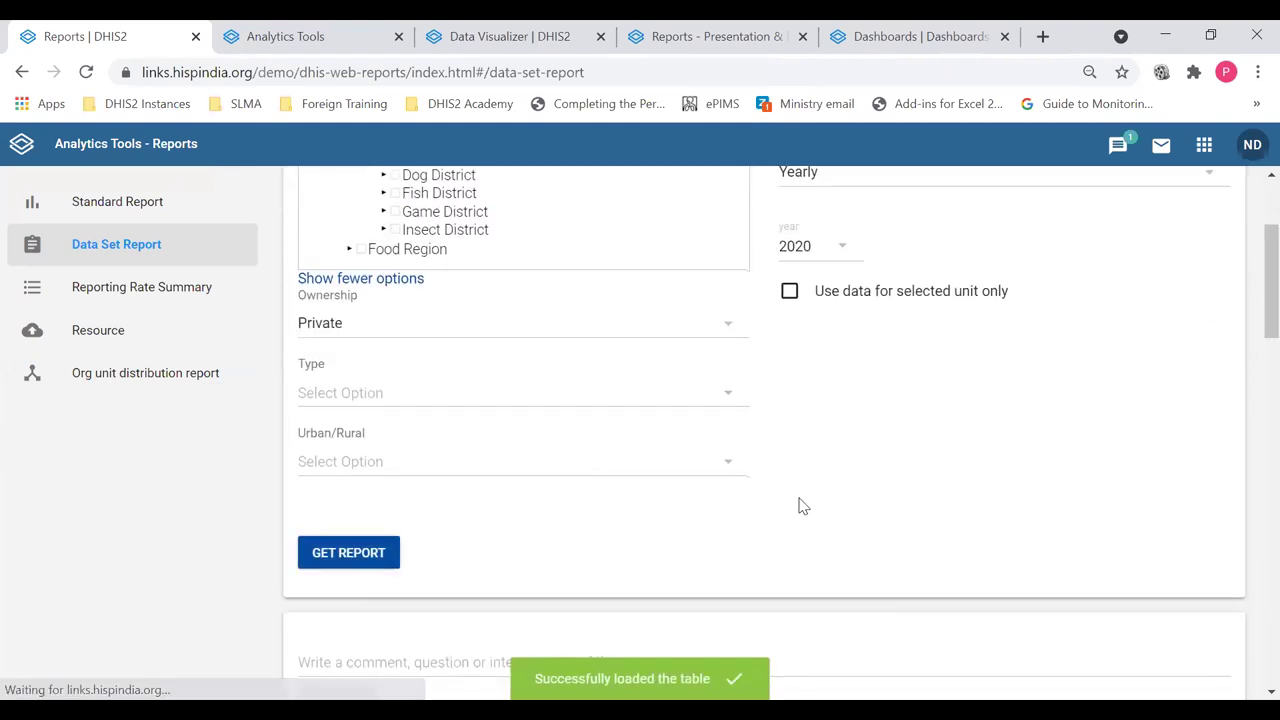
# Examine the outreach, vaccination, adverse events and stock tables of the report filtered by private ownership.
pyautogui.scroll(-4, 800, 505)
pyautogui.scroll(-5, 800, 505)
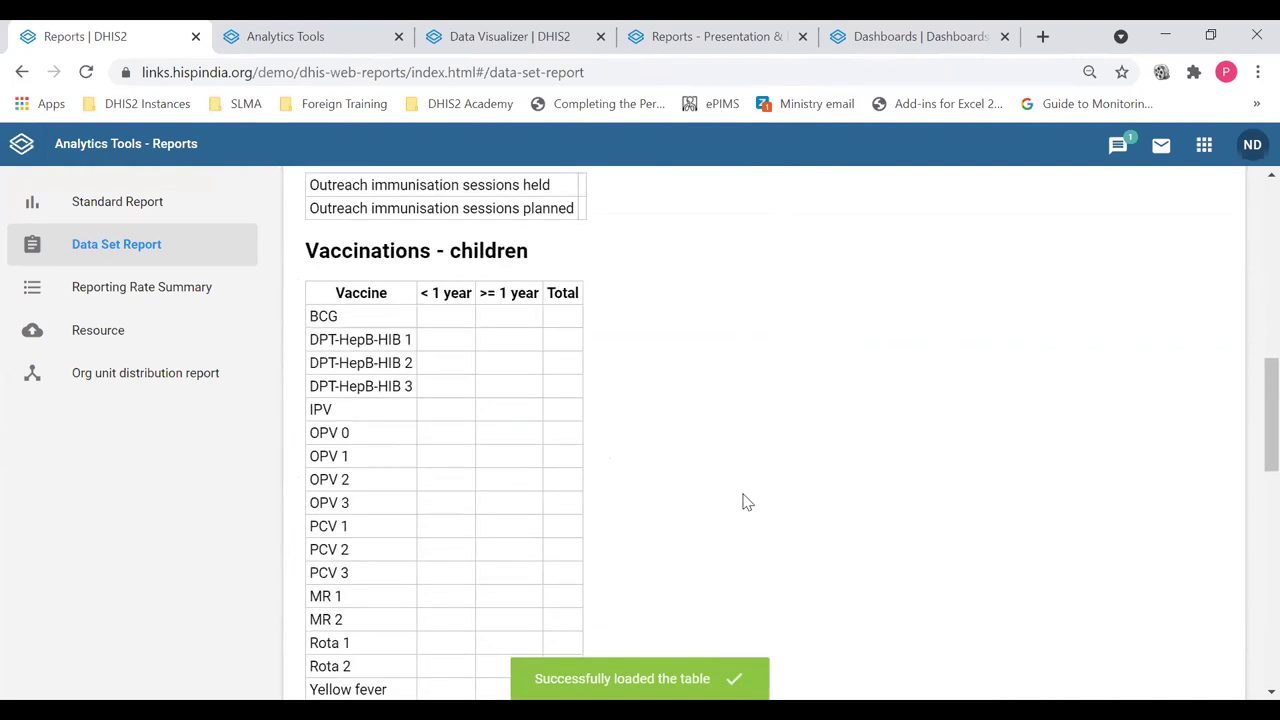
pyautogui.scroll(-2, 760, 511)
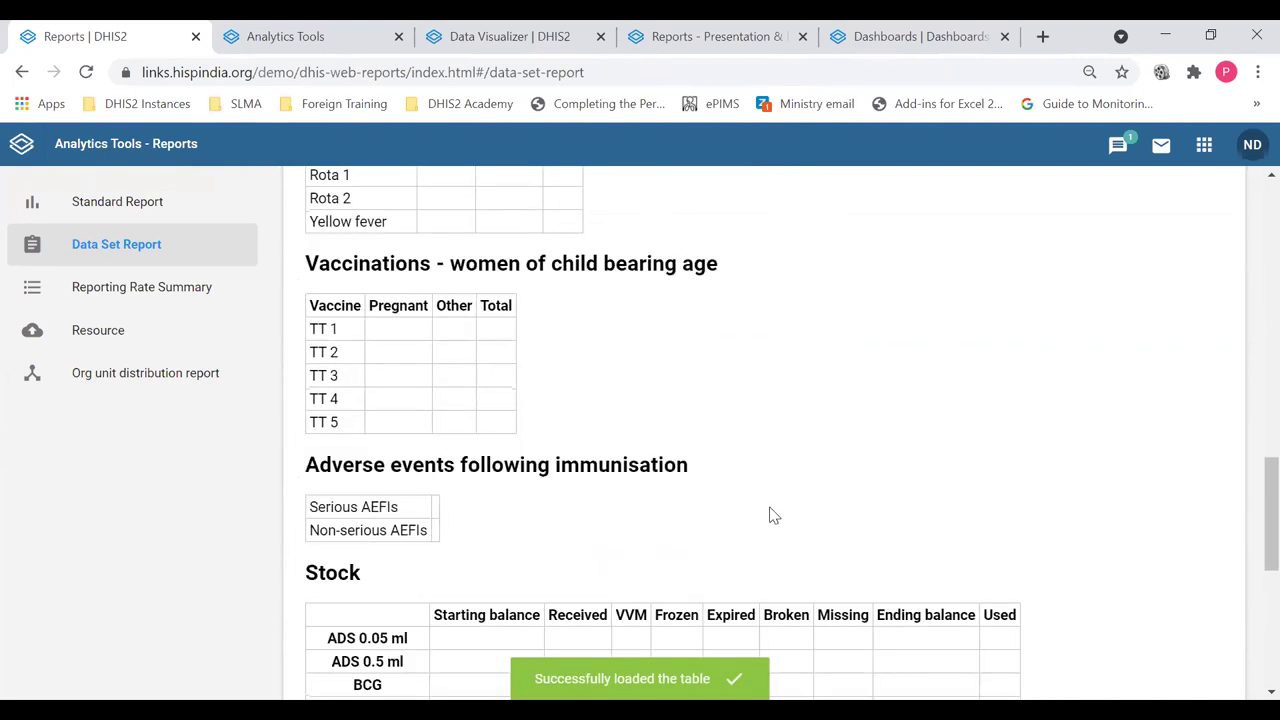
pyautogui.scroll(-1, 773, 515)
pyautogui.scroll(14, 775, 510)
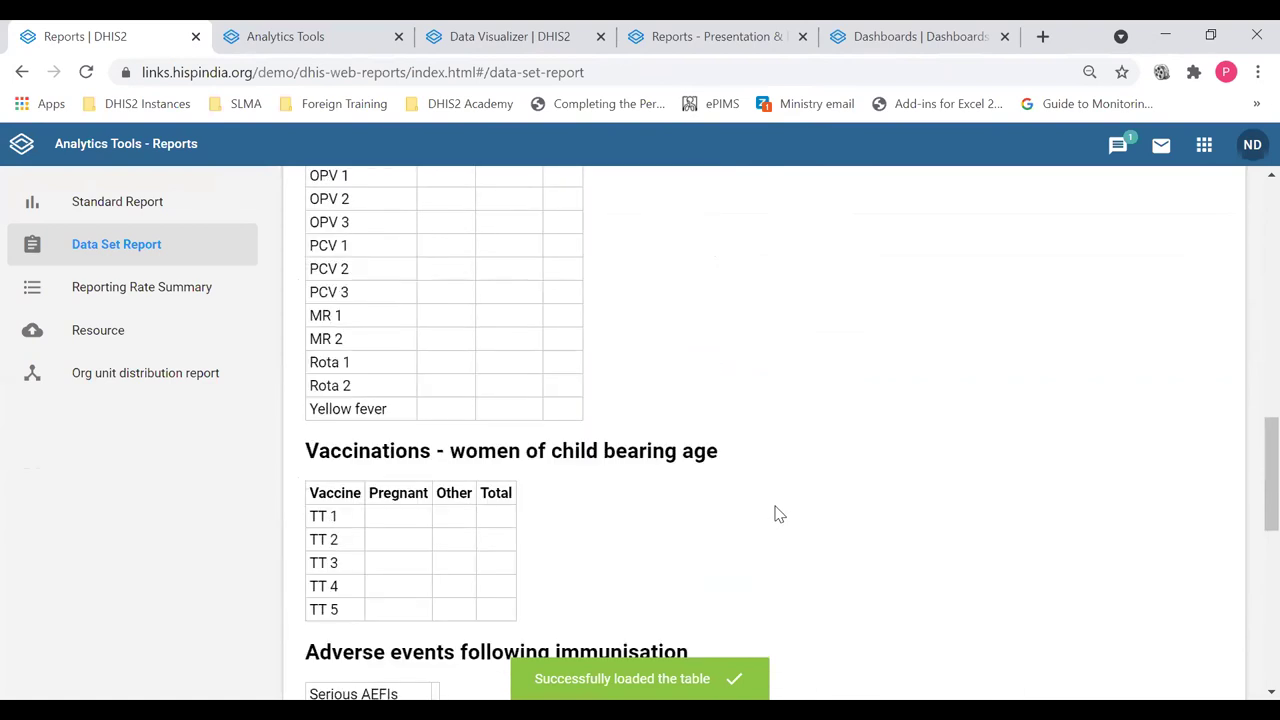
pyautogui.scroll(1, 785, 515)
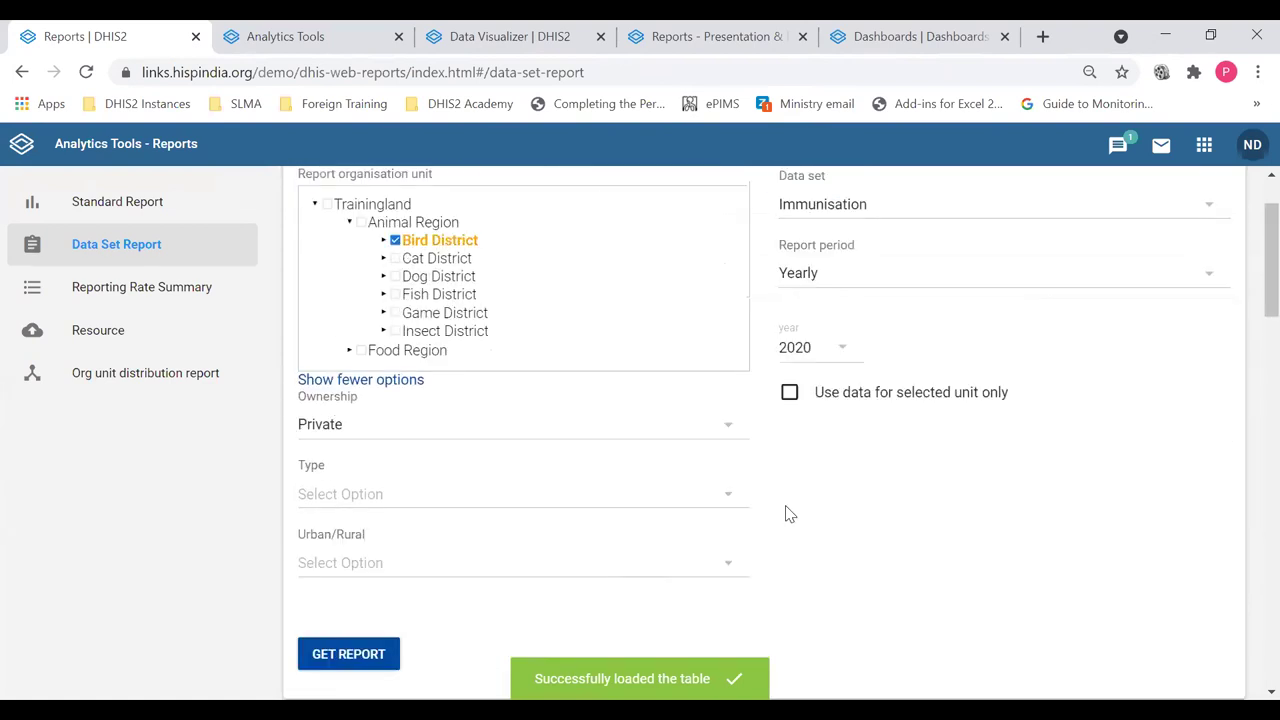
# Clear the Ownership filter, set the Type filter to Health Centre and generate the Bird District report.
pyautogui.click(694, 428)
pyautogui.click(525, 437)
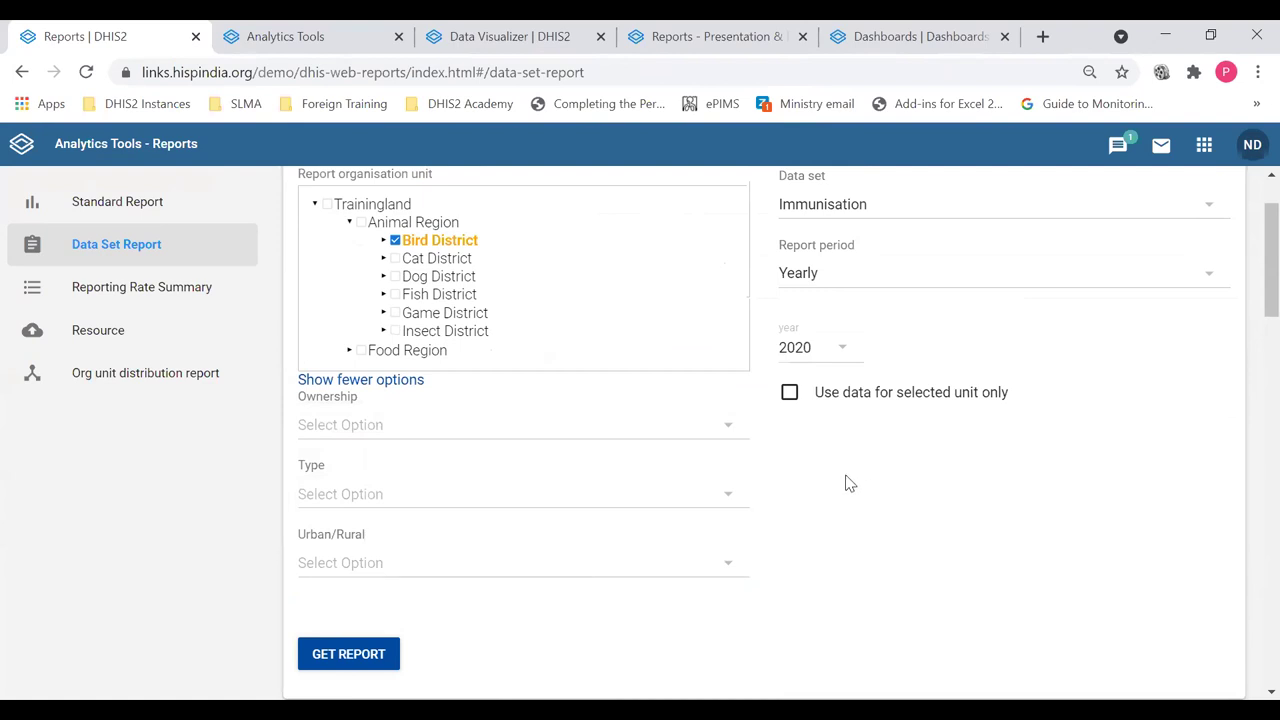
pyautogui.click(669, 500)
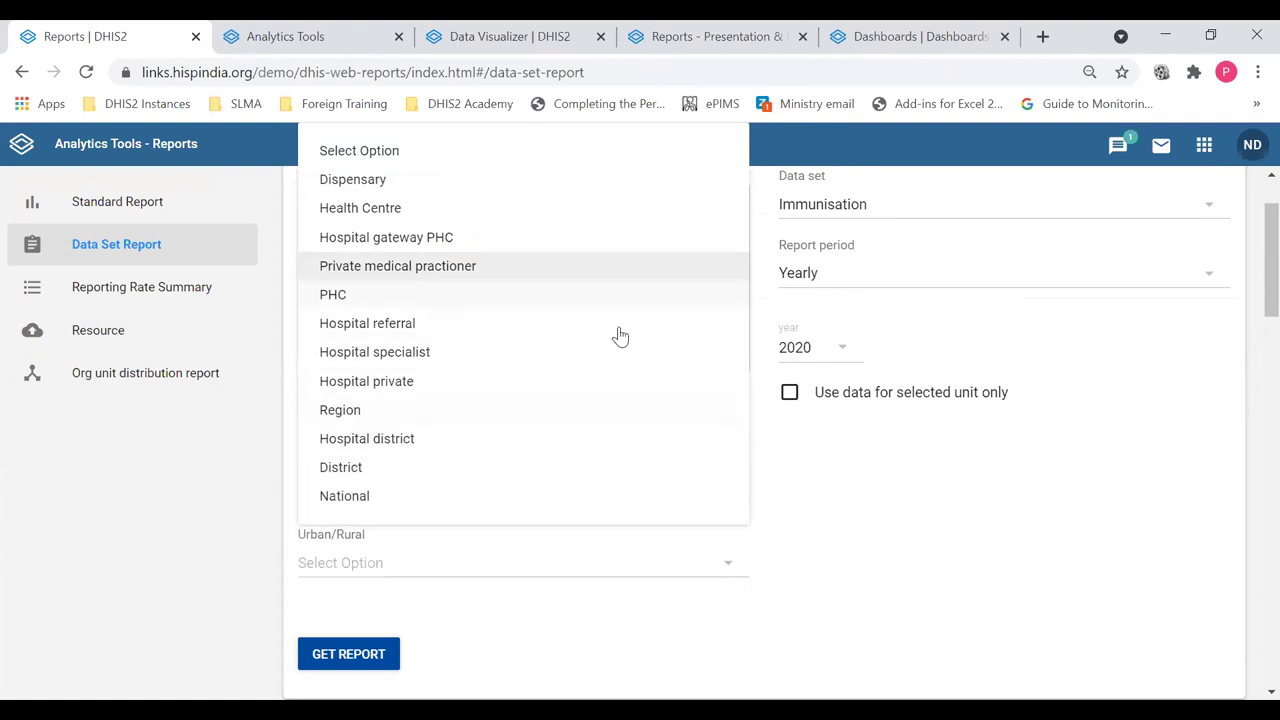
pyautogui.click(436, 207)
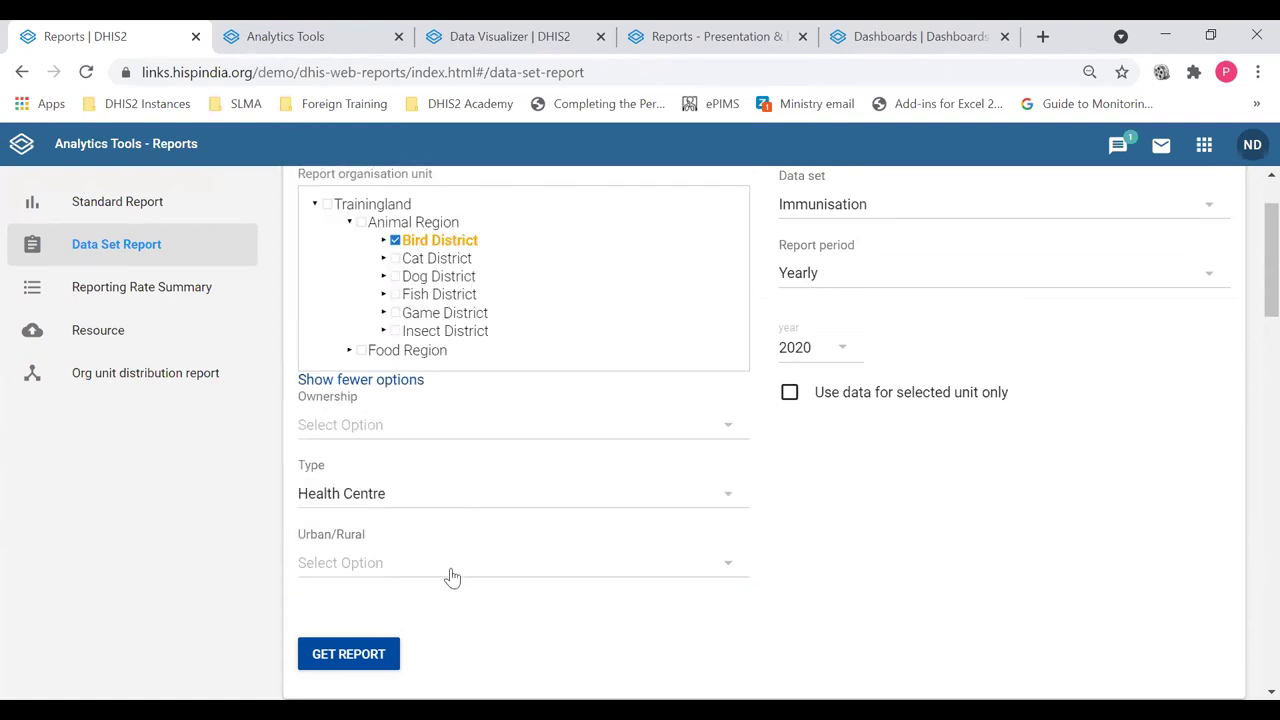
pyautogui.click(399, 660)
# Check the Health Centre report's outreach and child vaccination figures against the selected filter options.
pyautogui.scroll(-6, 748, 493)
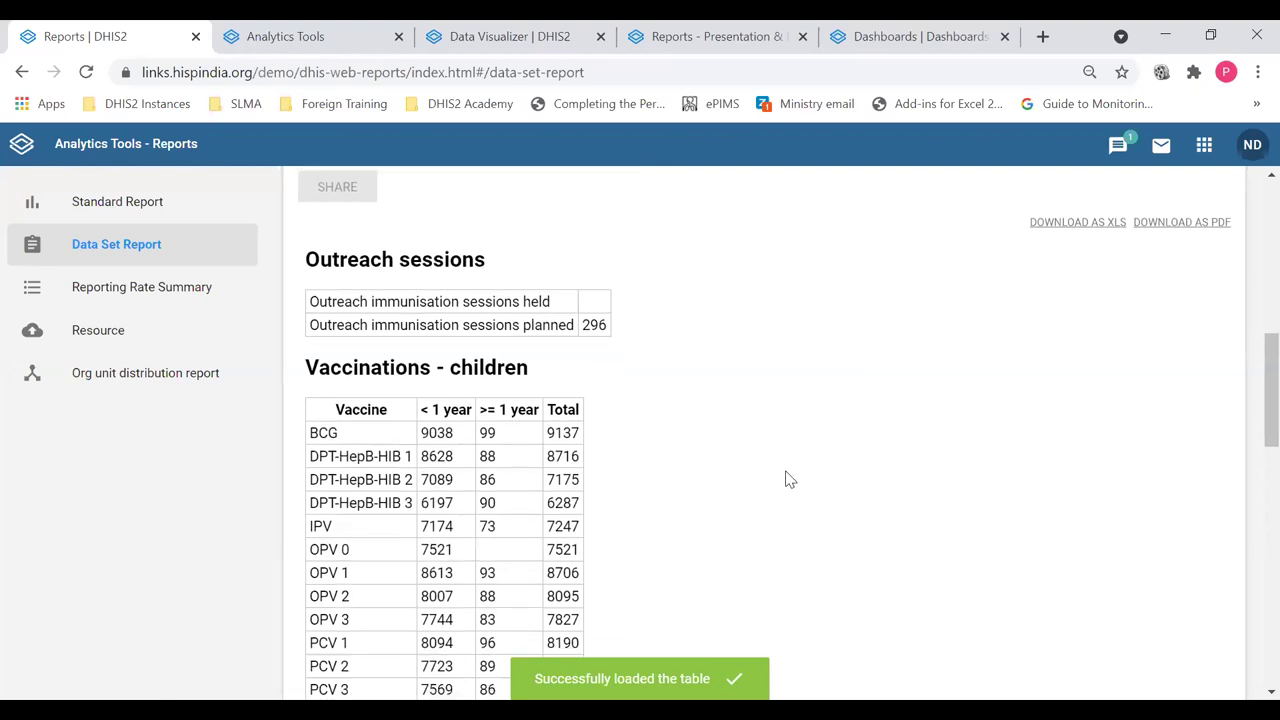
pyautogui.scroll(6, 786, 479)
pyautogui.scroll(-2, 786, 479)
pyautogui.scroll(-3, 786, 479)
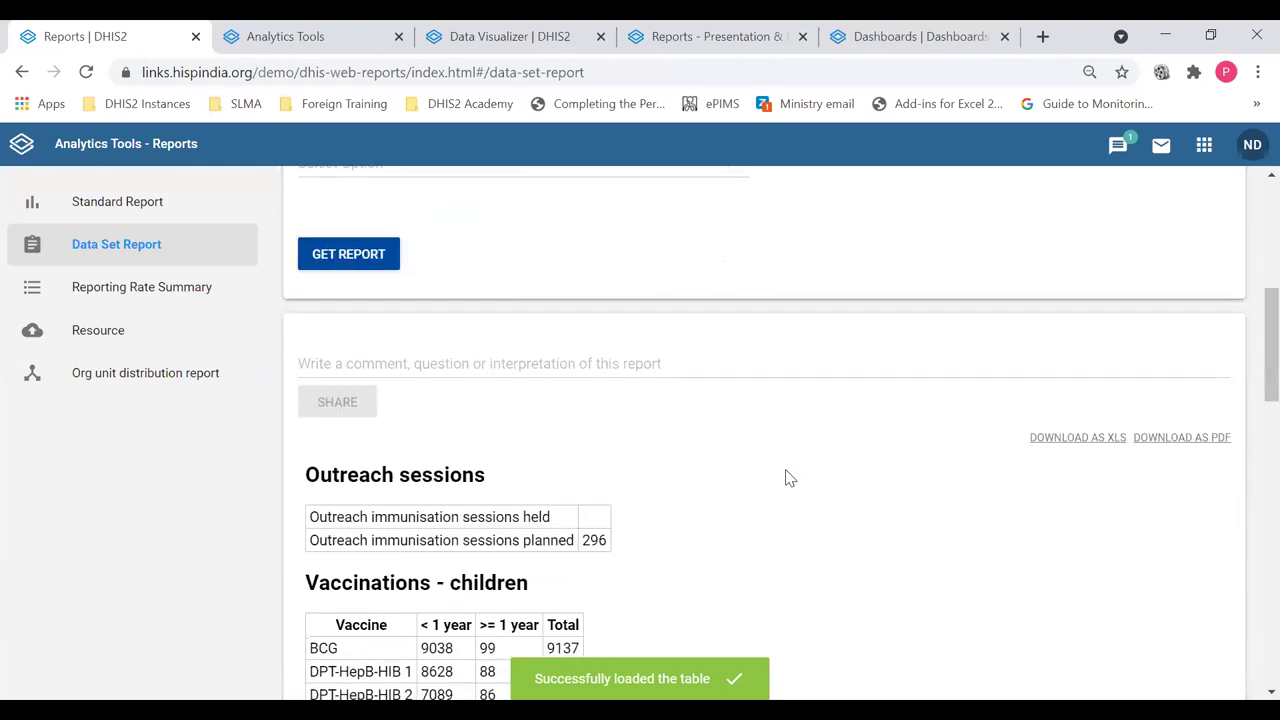
pyautogui.scroll(2, 786, 475)
pyautogui.scroll(2, 786, 471)
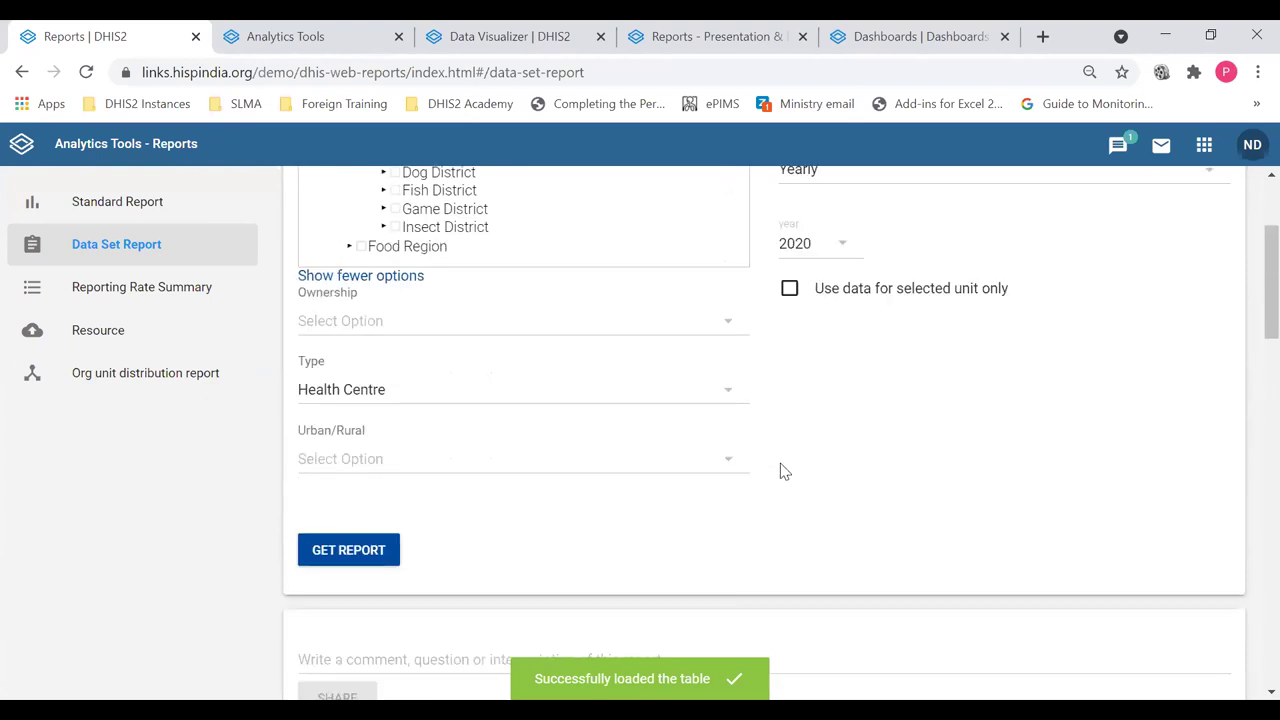
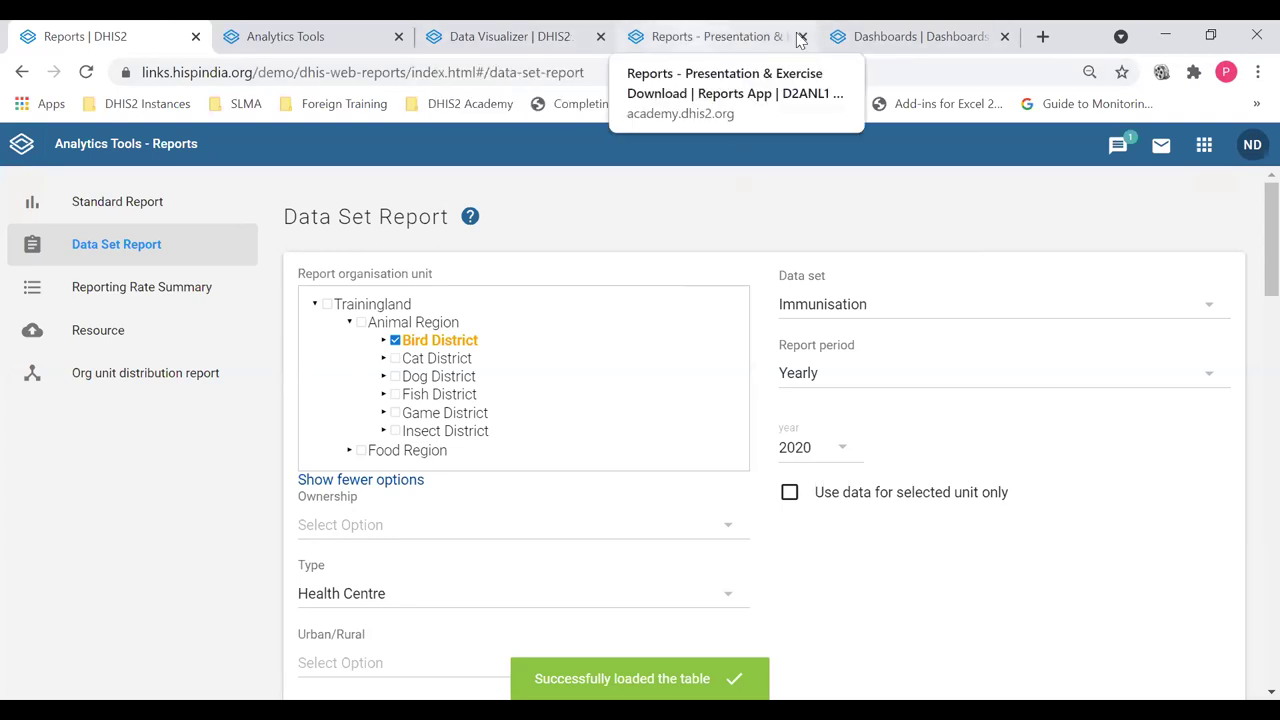
# Switch to the DHIS2 Academy Reports course page and open the exercises document to view its learning objectives and session timing.
pyautogui.click(738, 38)
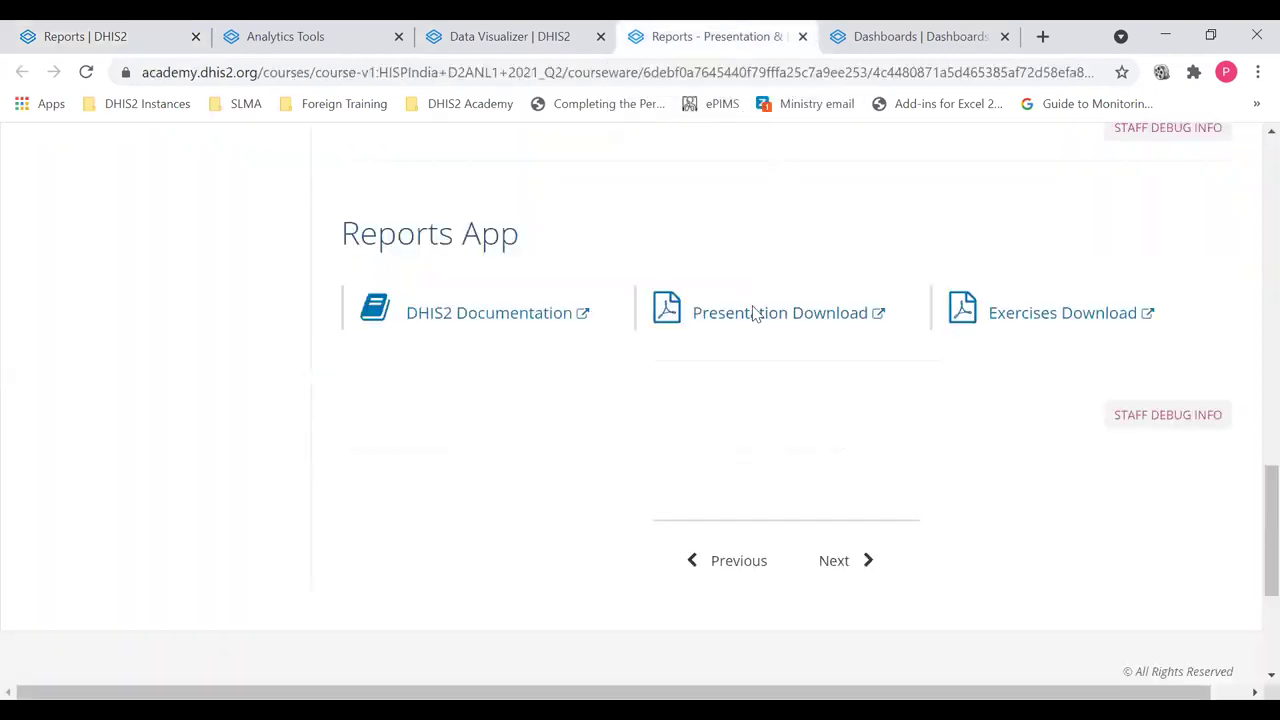
pyautogui.scroll(-5, 971, 426)
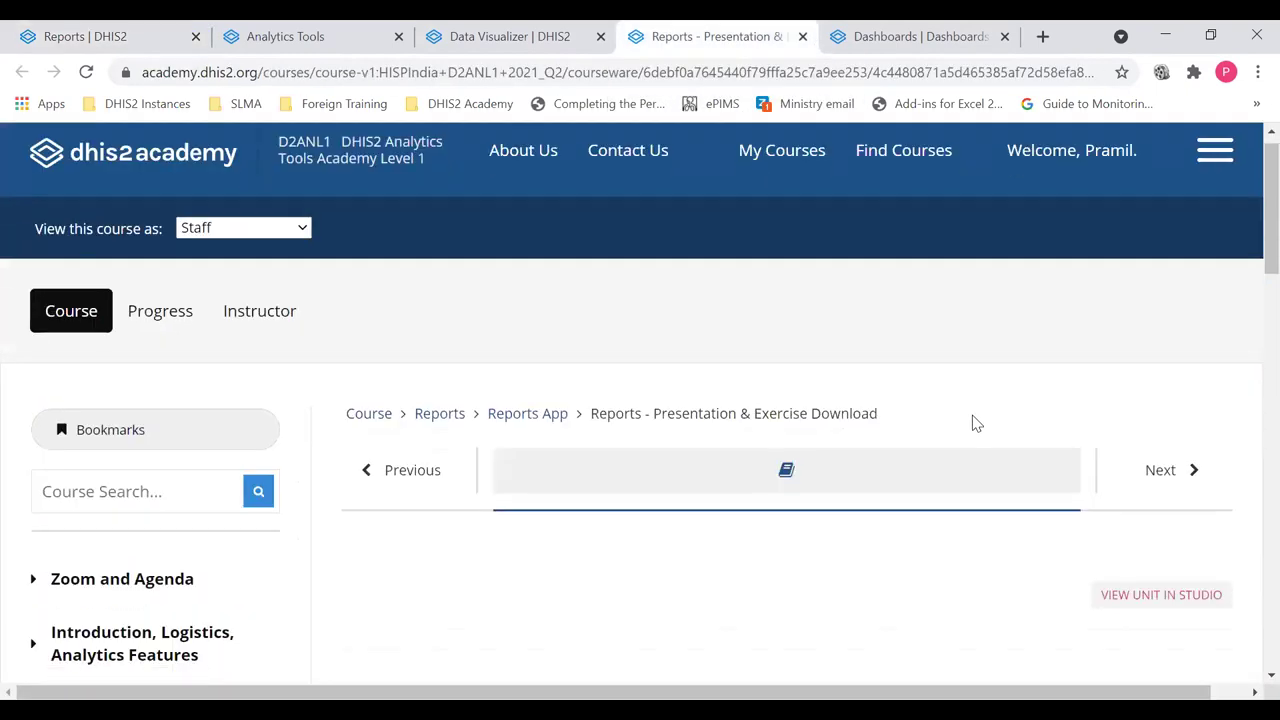
pyautogui.scroll(-3, 969, 421)
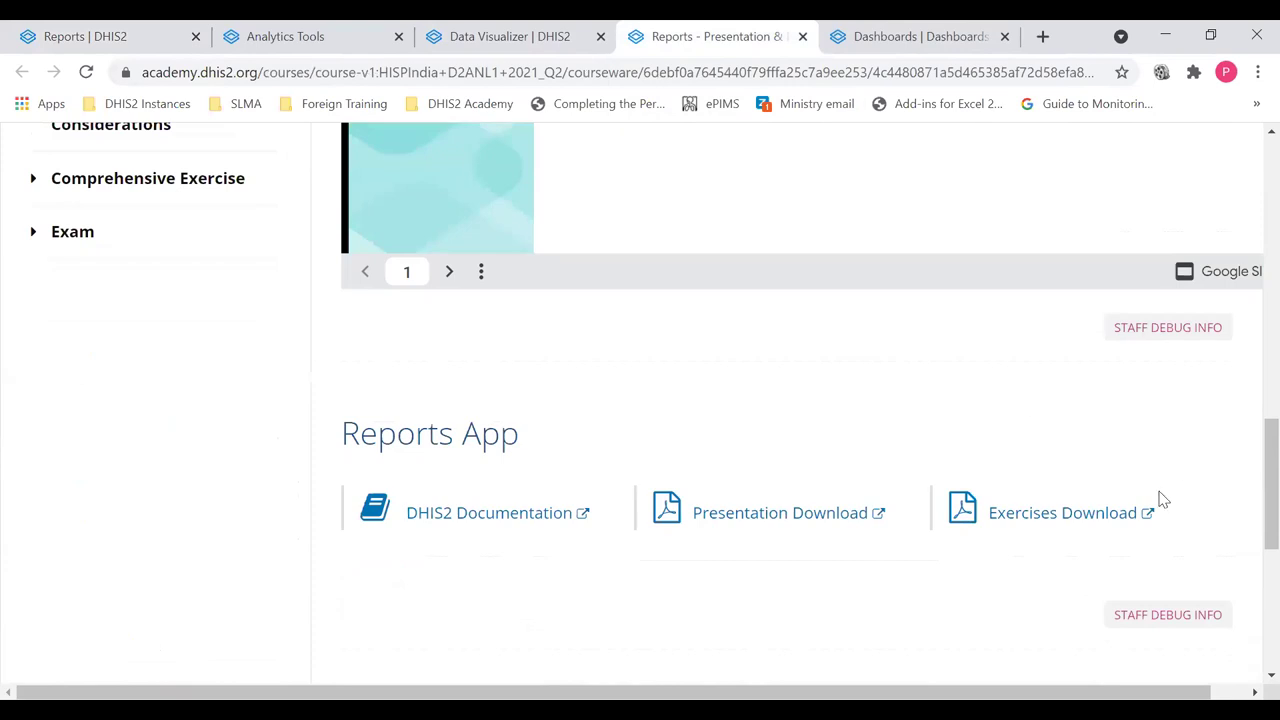
pyautogui.click(1054, 526)
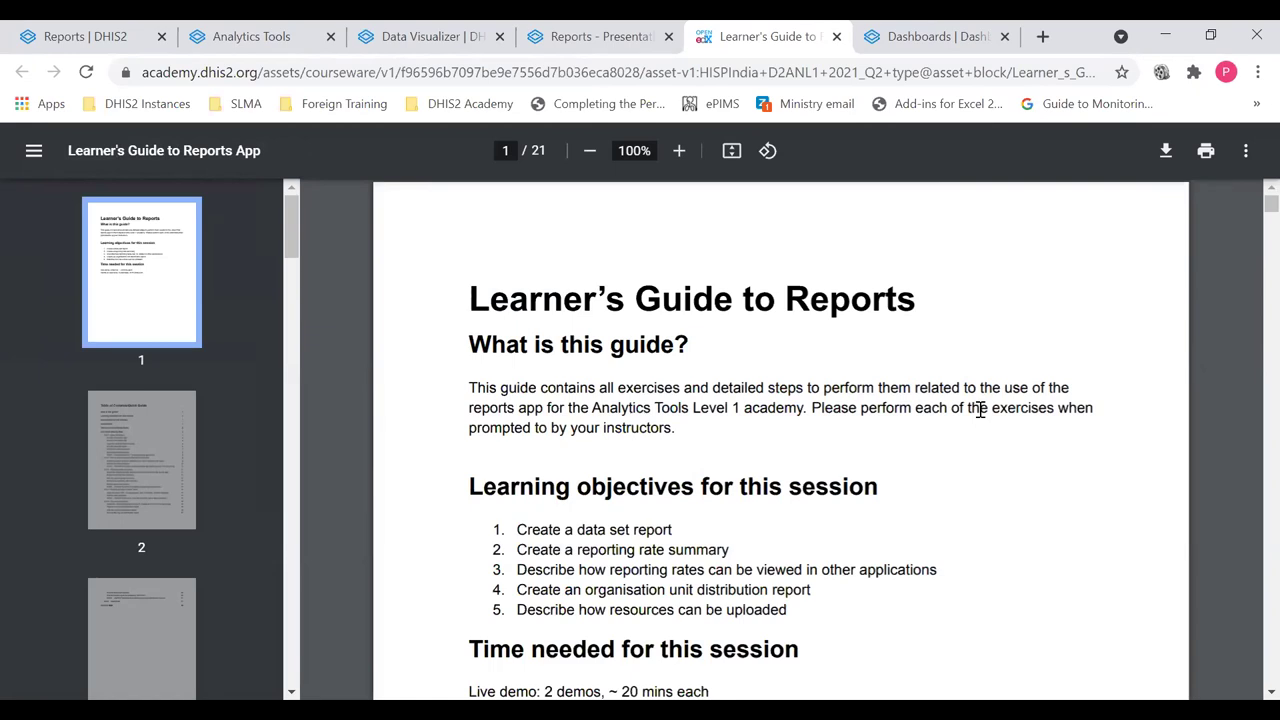
pyautogui.scroll(-3, 957, 385)
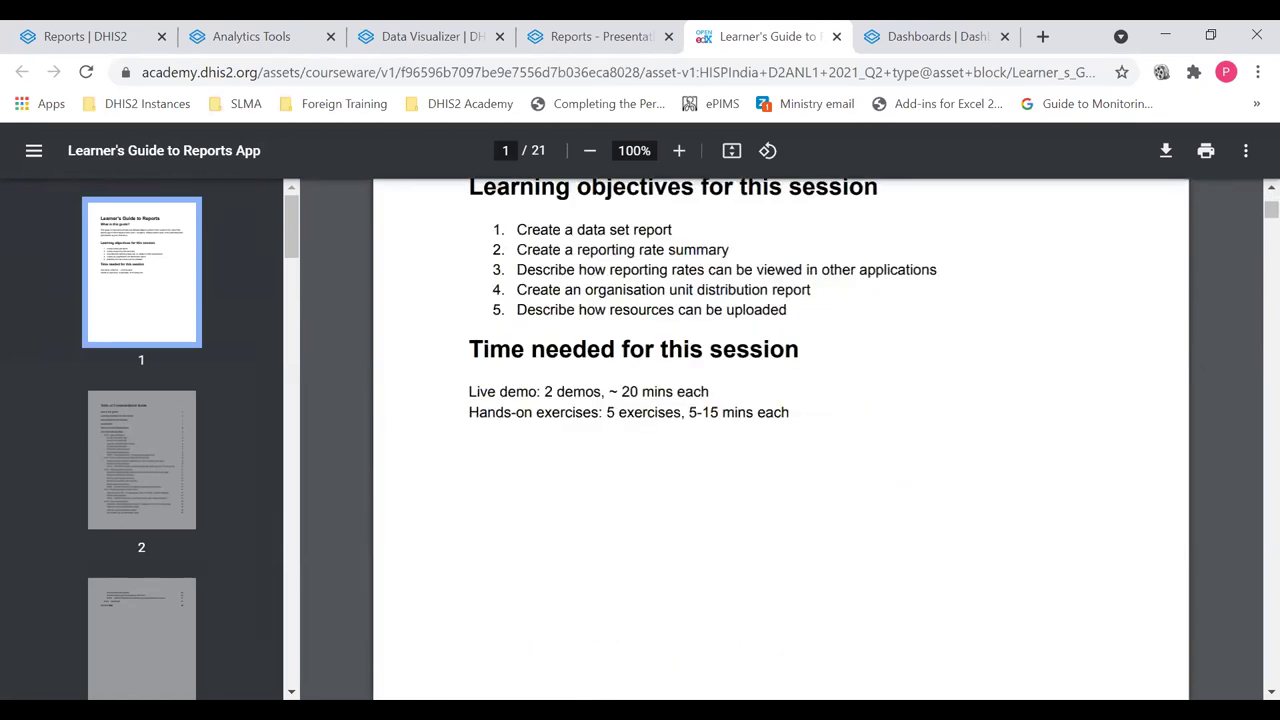
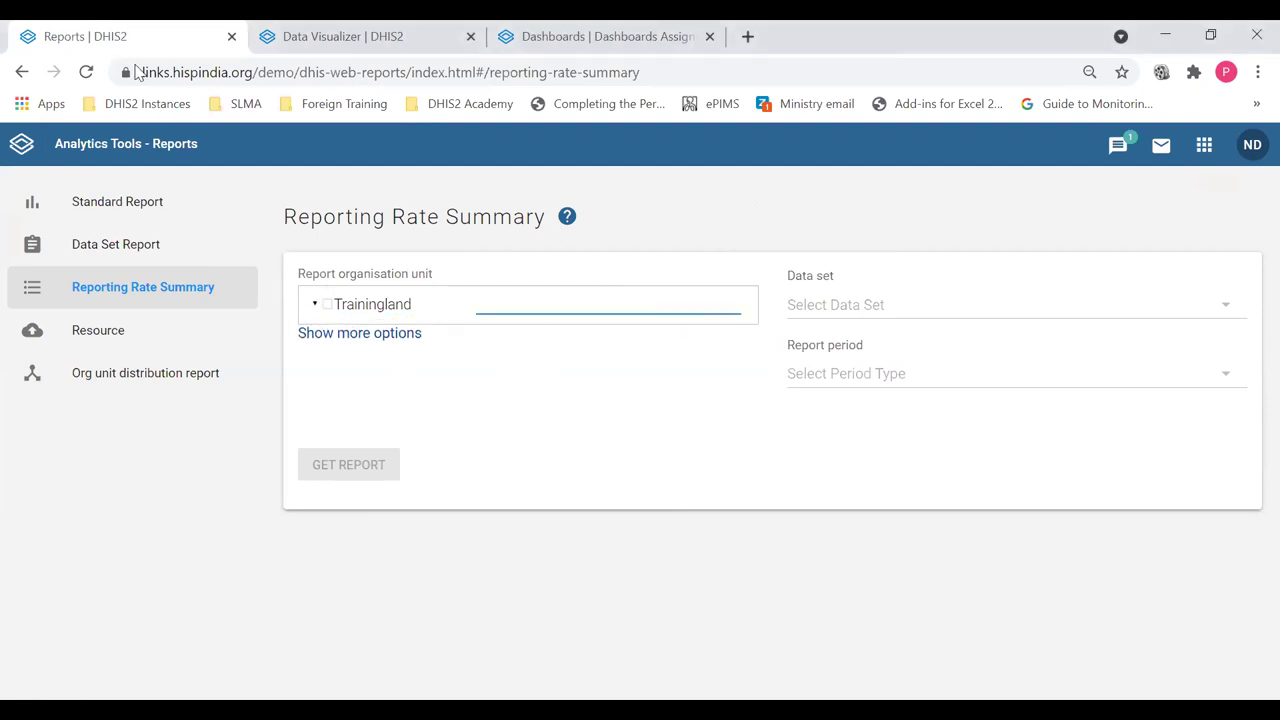
# Try to reload the Reporting Rate Summary page.
pyautogui.click(86, 72)
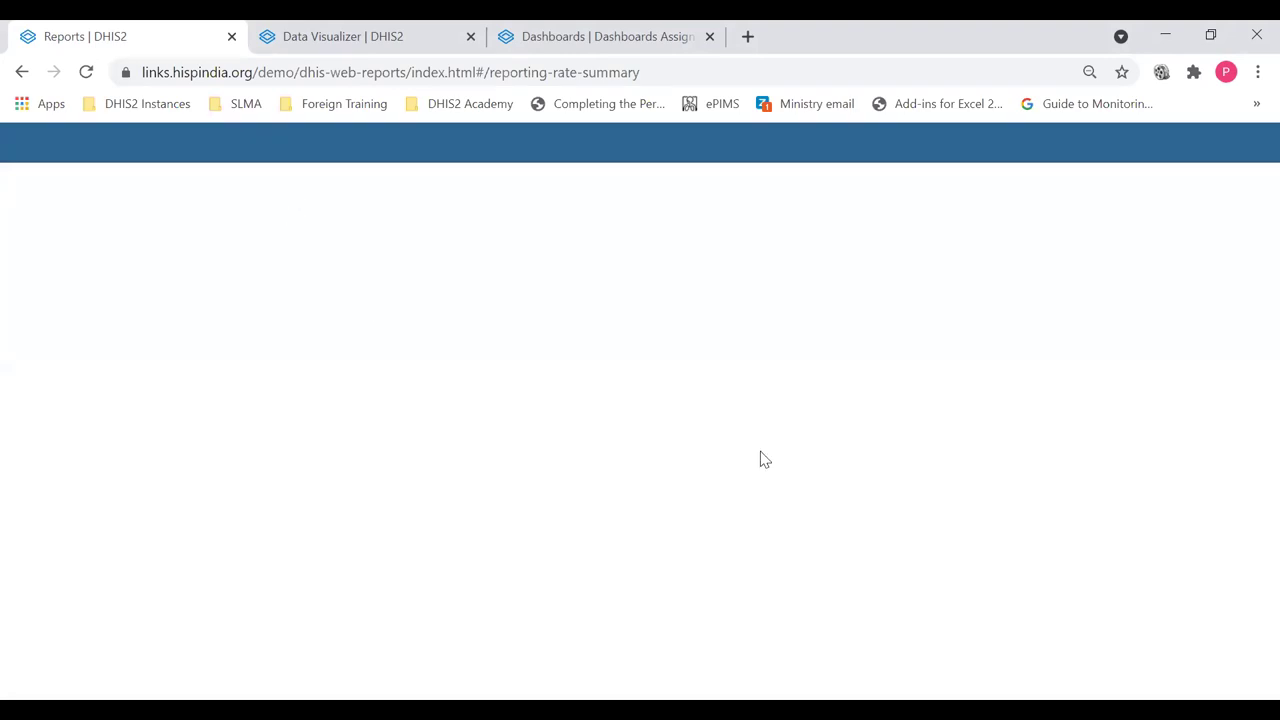
pyautogui.click(86, 72)
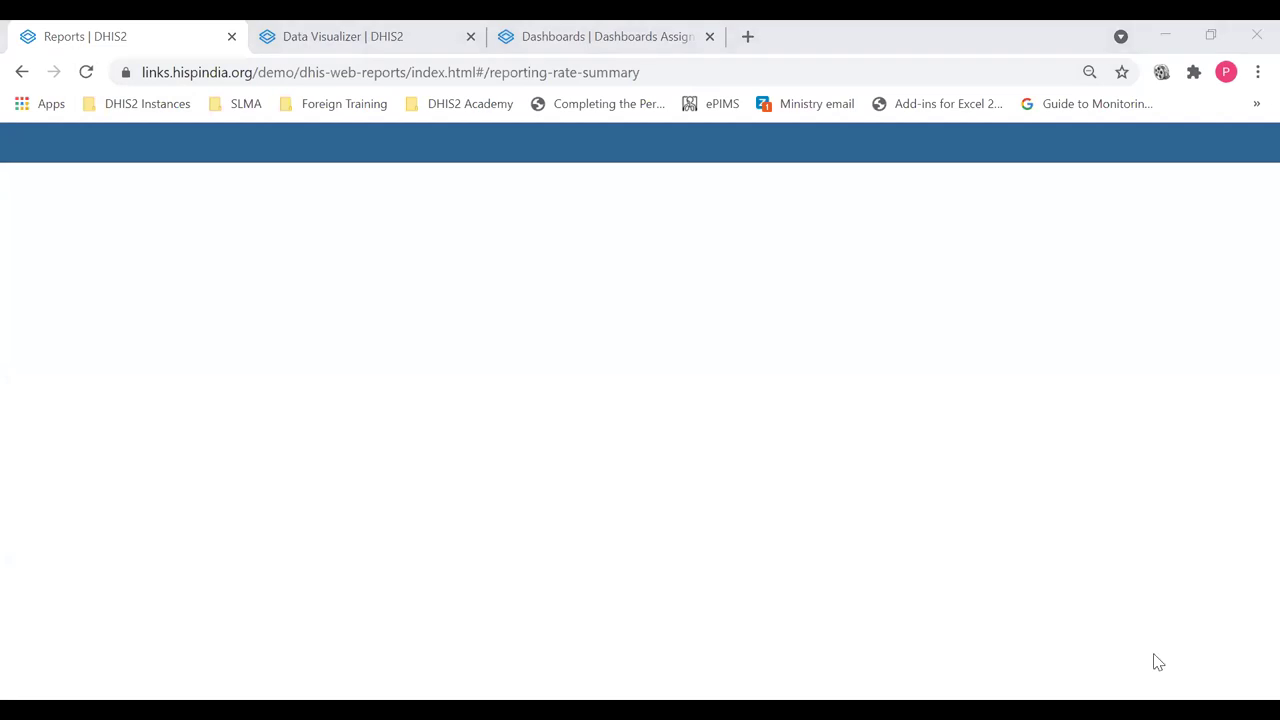
pyautogui.click(457, 177)
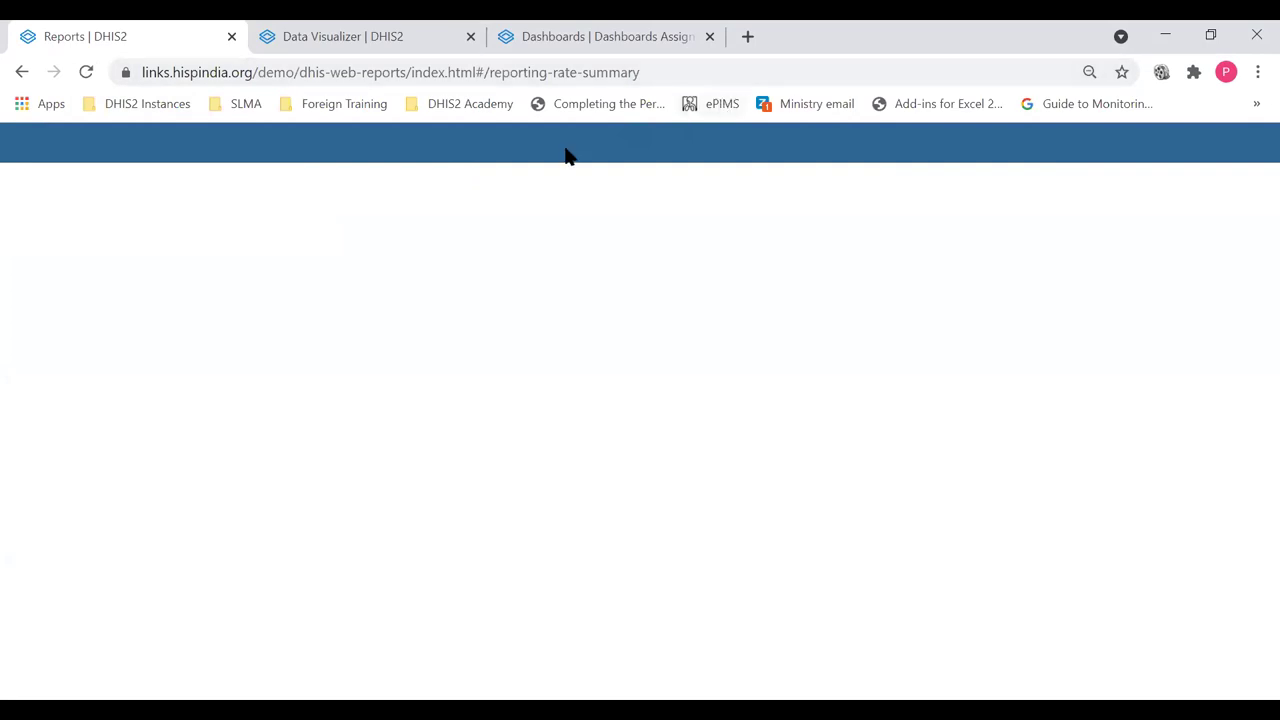
# Open the bookmarked Analytics Tools site from the DHIS2 Academy bookmarks and sign in with the prefilled credentials.
pyautogui.click(465, 112)
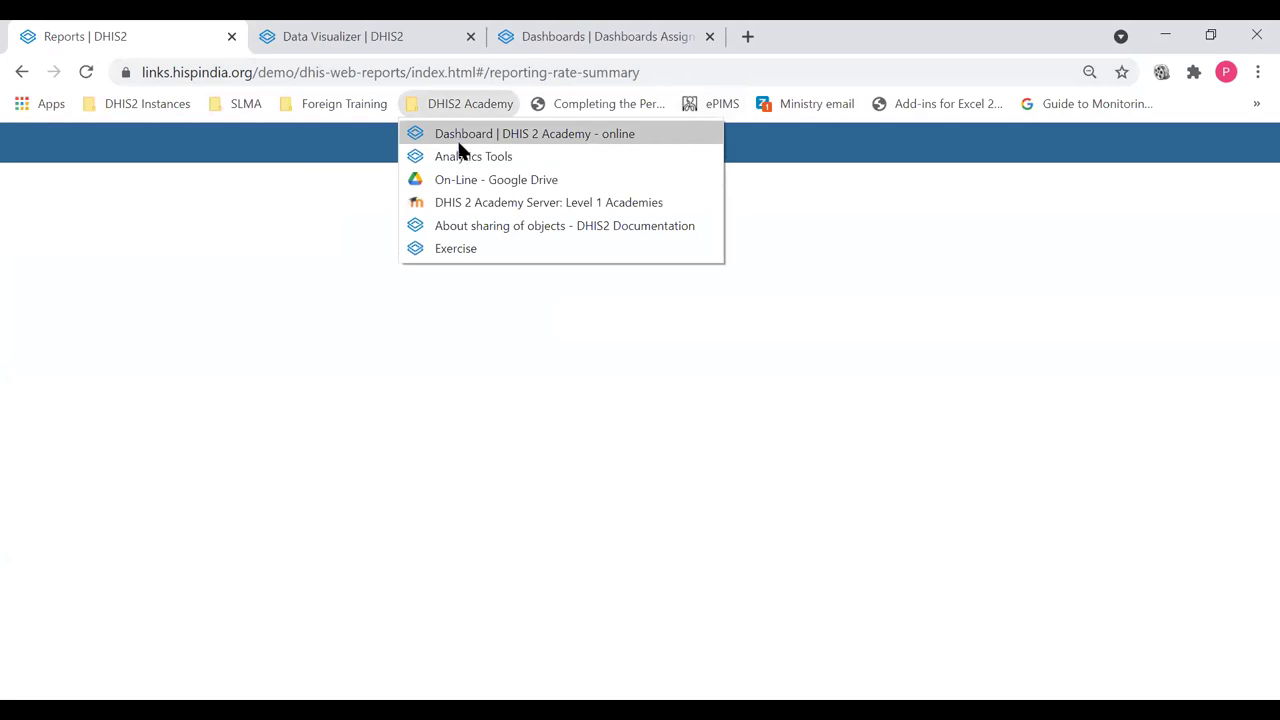
pyautogui.click(460, 154)
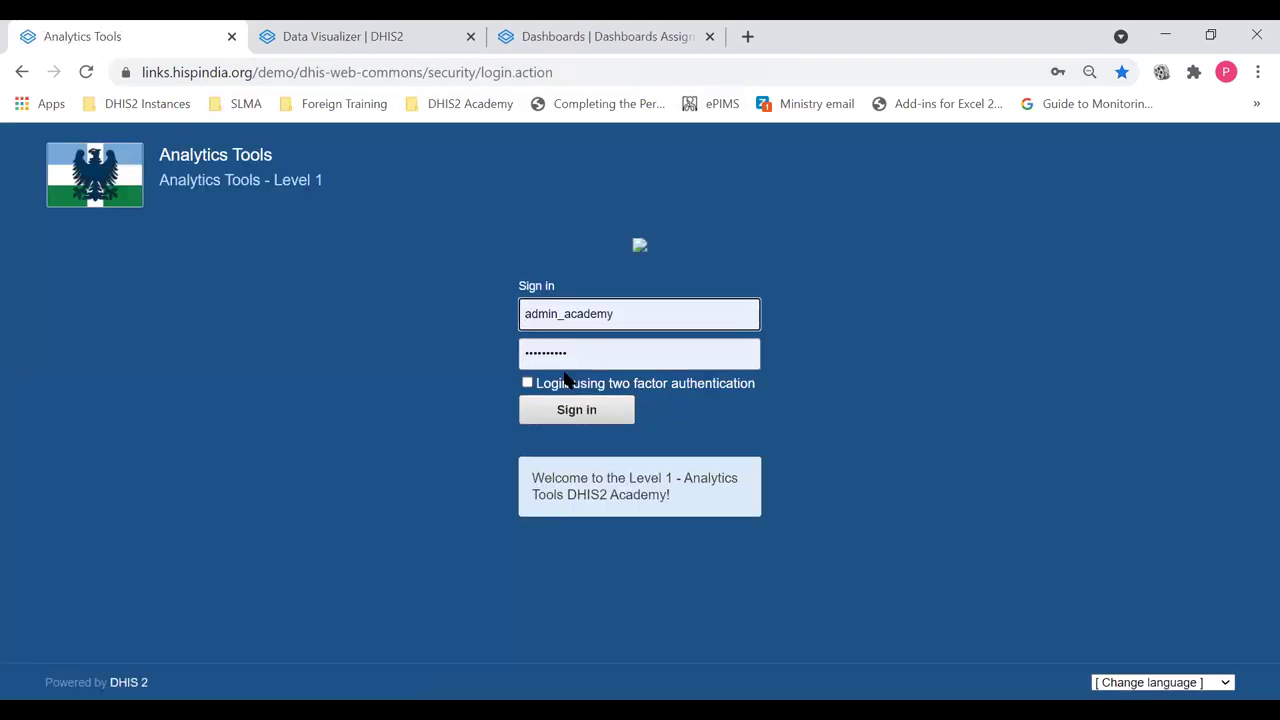
pyautogui.click(570, 411)
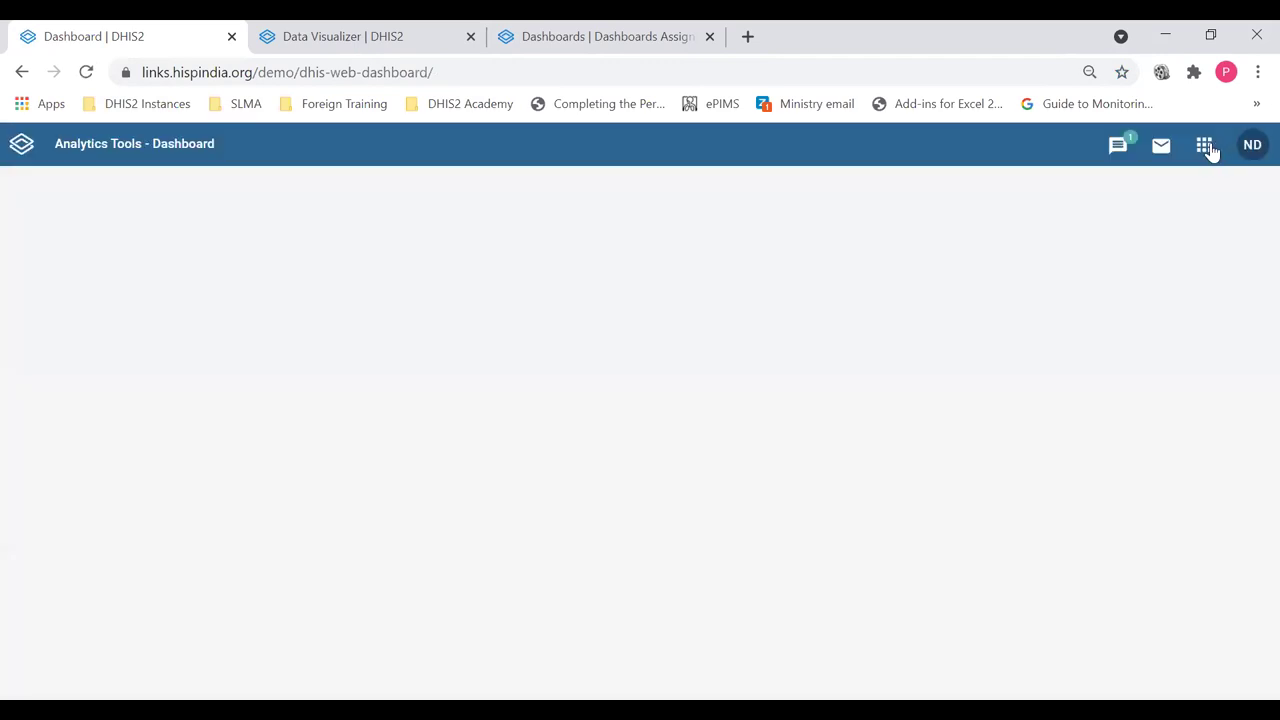
# Search the apps for "re", open the Reports app and go to its Reporting Rate Summary.
pyautogui.click(1207, 147)
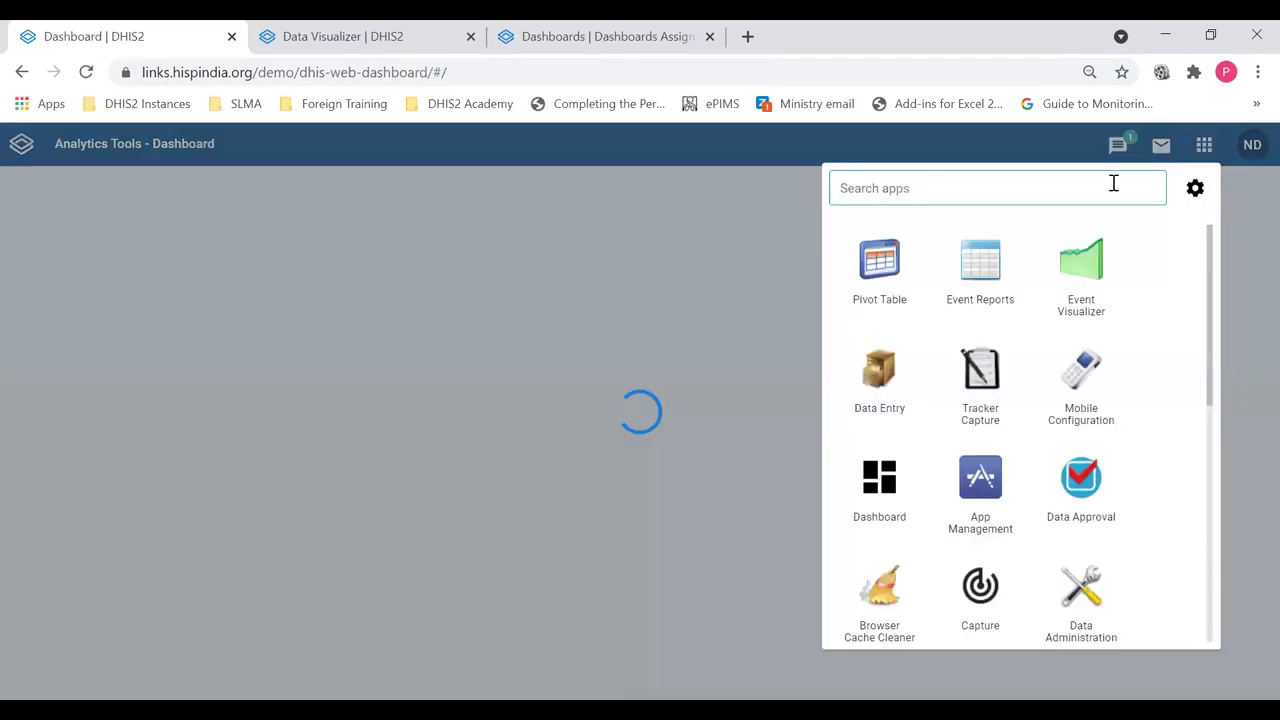
pyautogui.write('re')
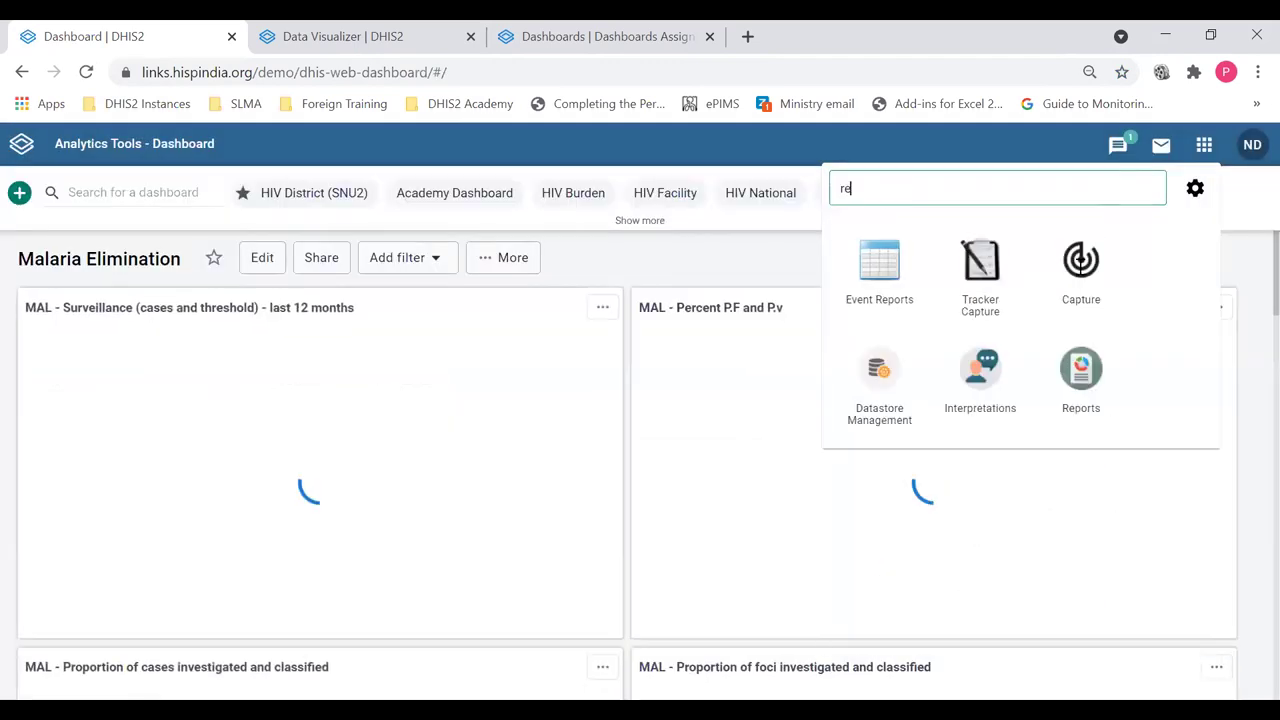
pyautogui.click(1070, 397)
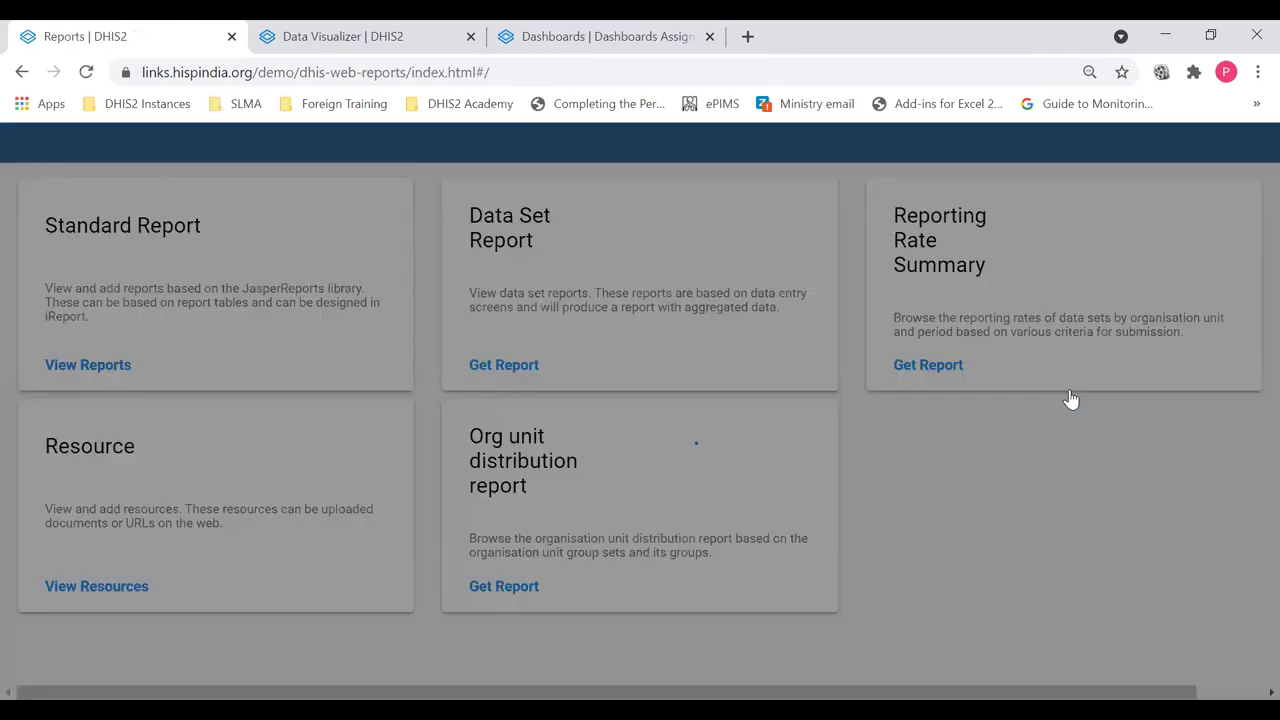
pyautogui.click(1053, 270)
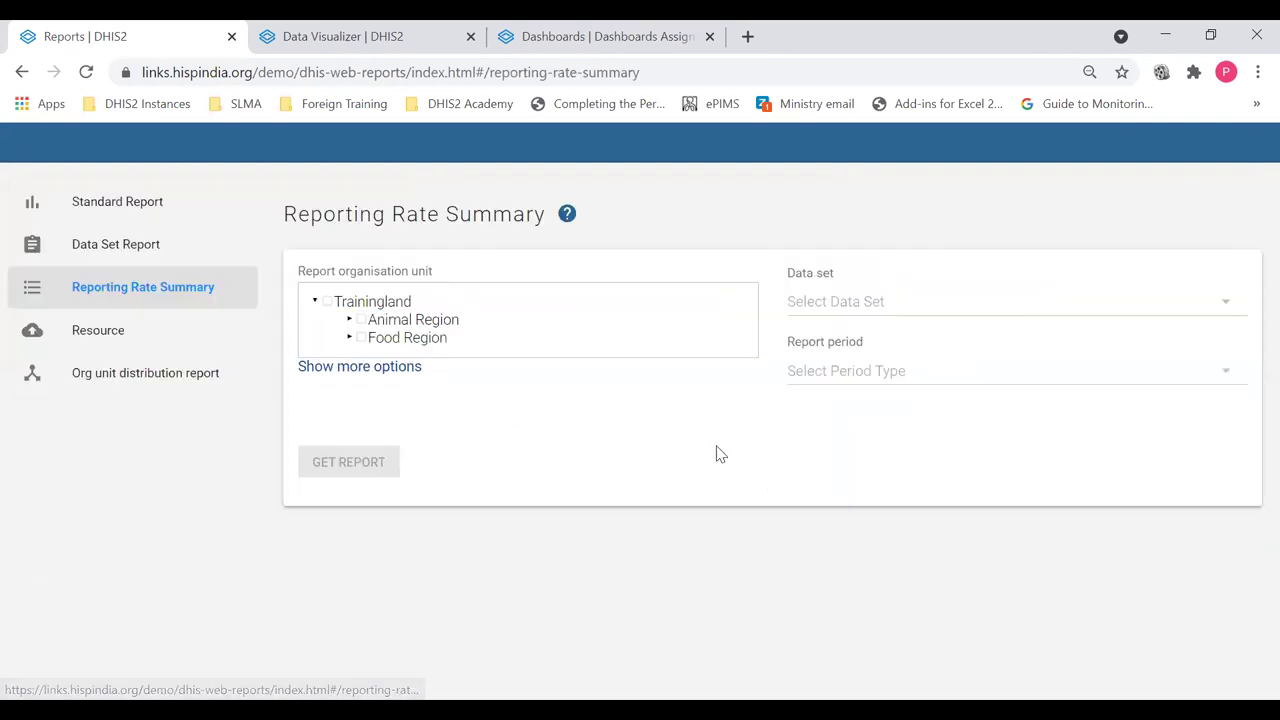
# Select Dog District under Animal Region as the report organisation unit and Immunisation as the data set.
pyautogui.click(349, 322)
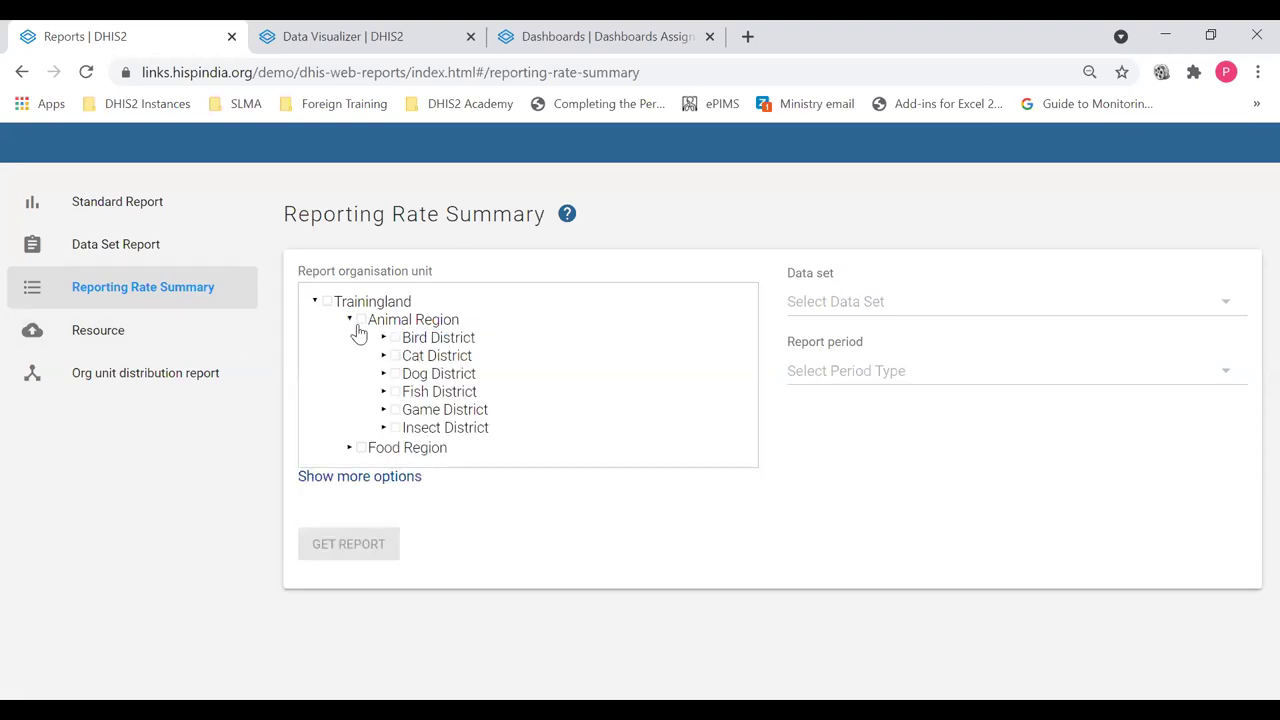
pyautogui.click(396, 374)
pyautogui.click(950, 308)
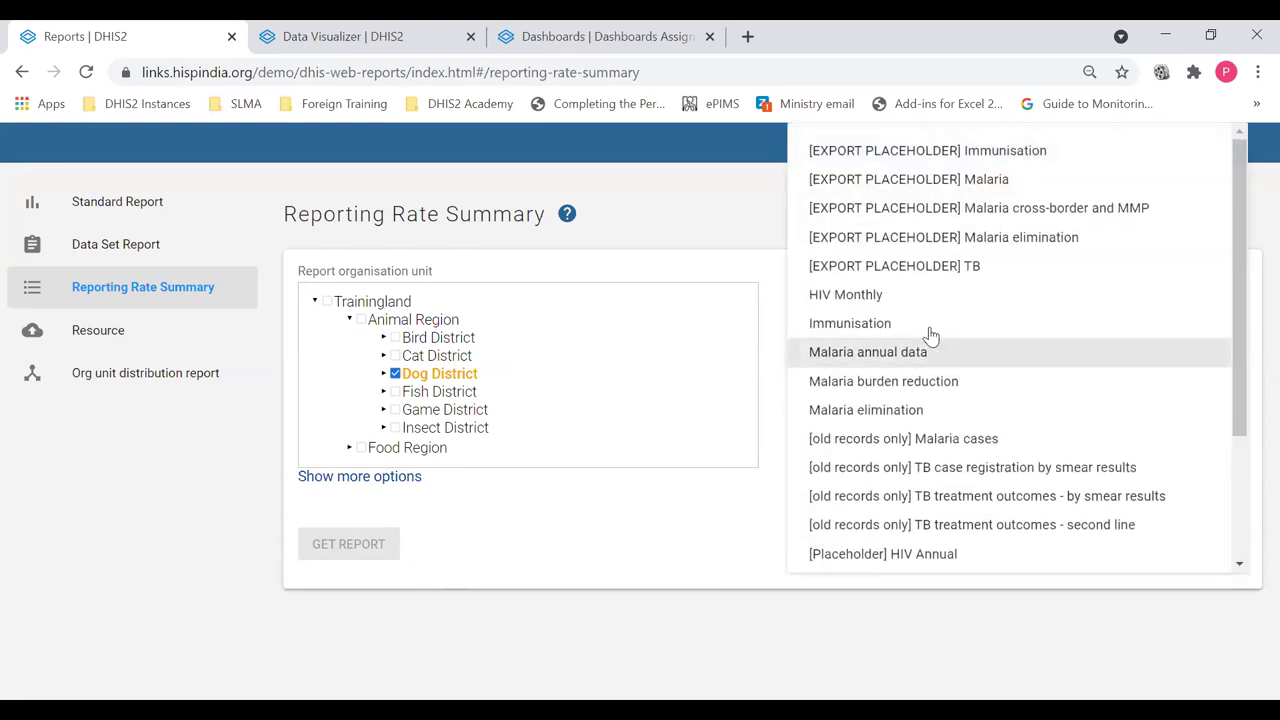
pyautogui.click(929, 333)
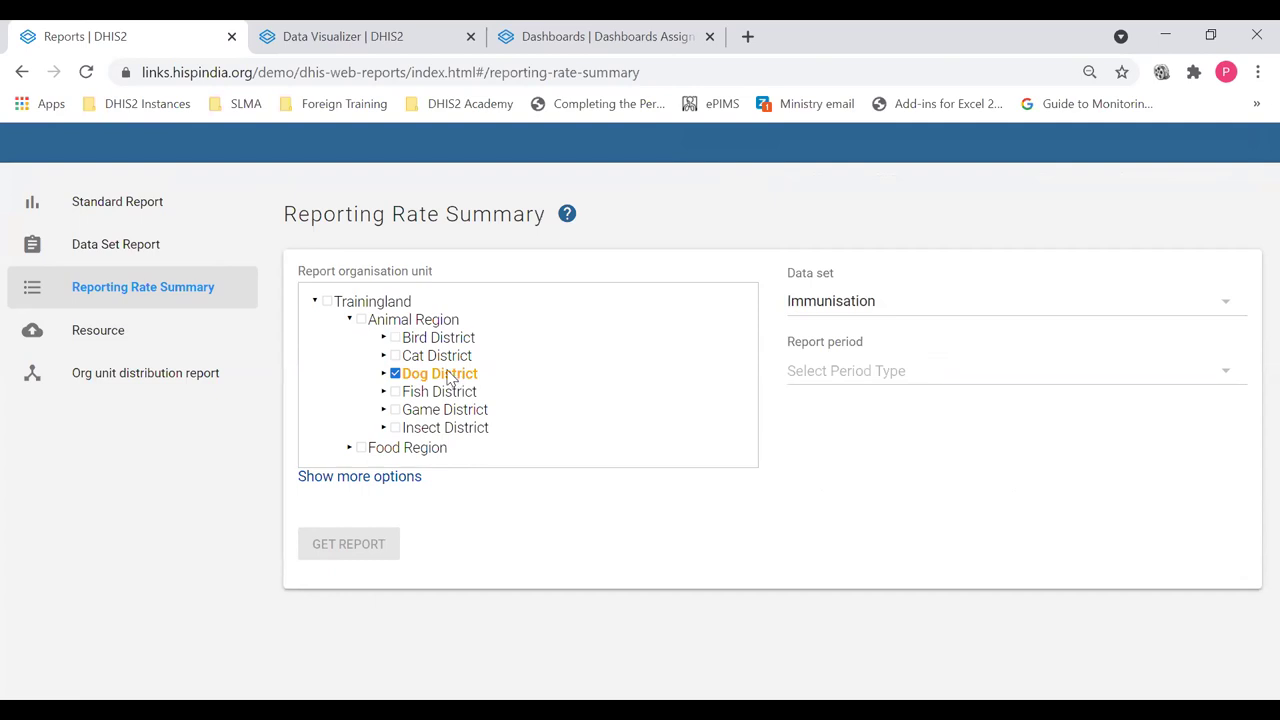
# Set the report period to Yearly for 2021 and generate the reporting rate summary.
pyautogui.click(888, 380)
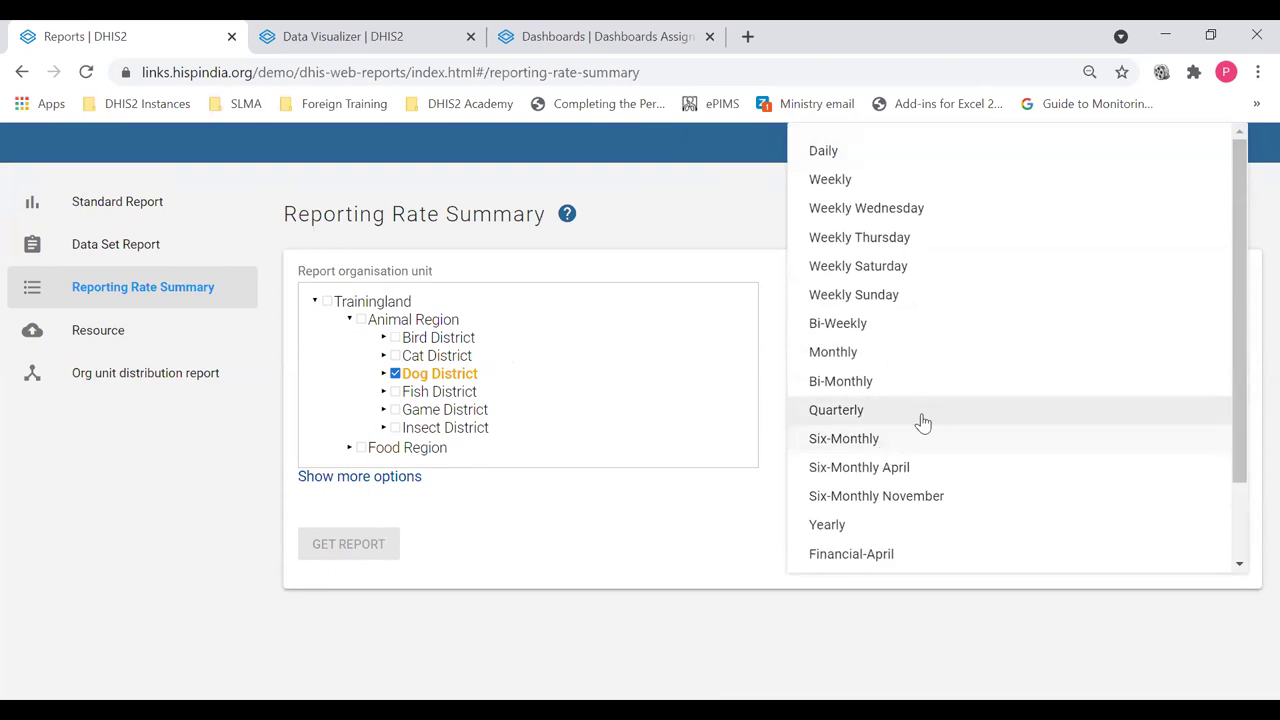
pyautogui.click(848, 524)
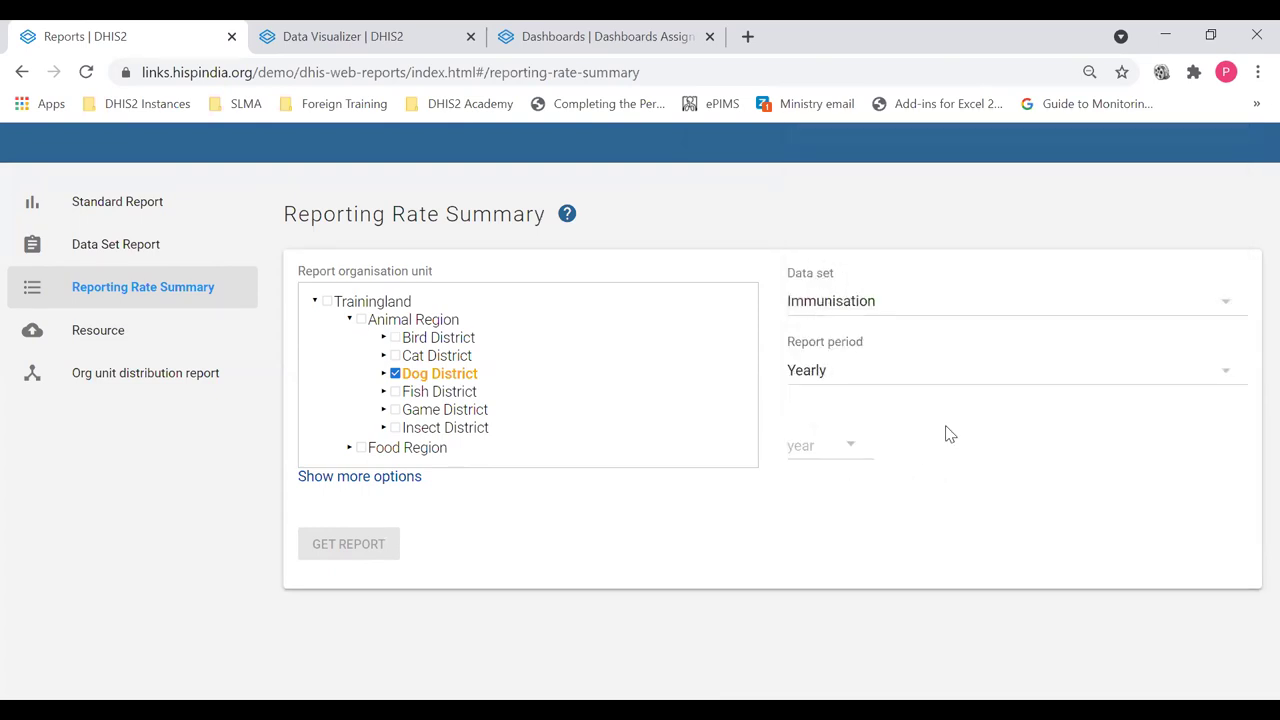
pyautogui.click(829, 457)
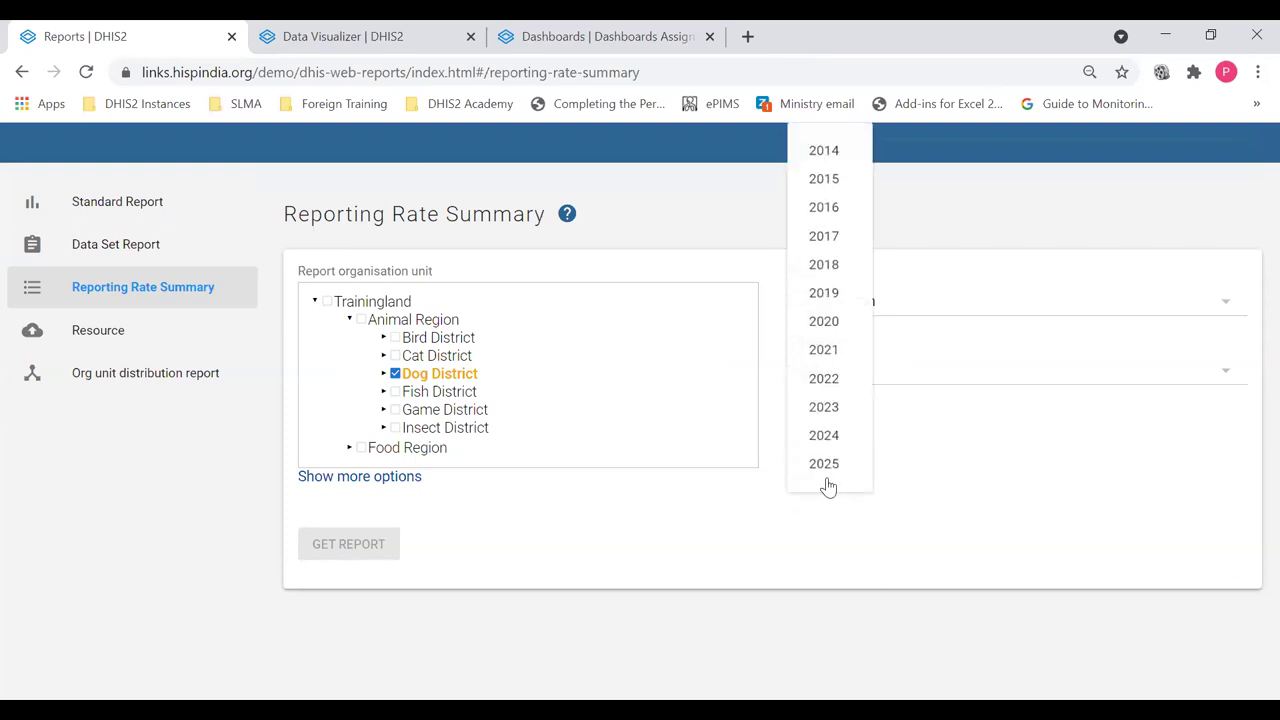
pyautogui.click(836, 352)
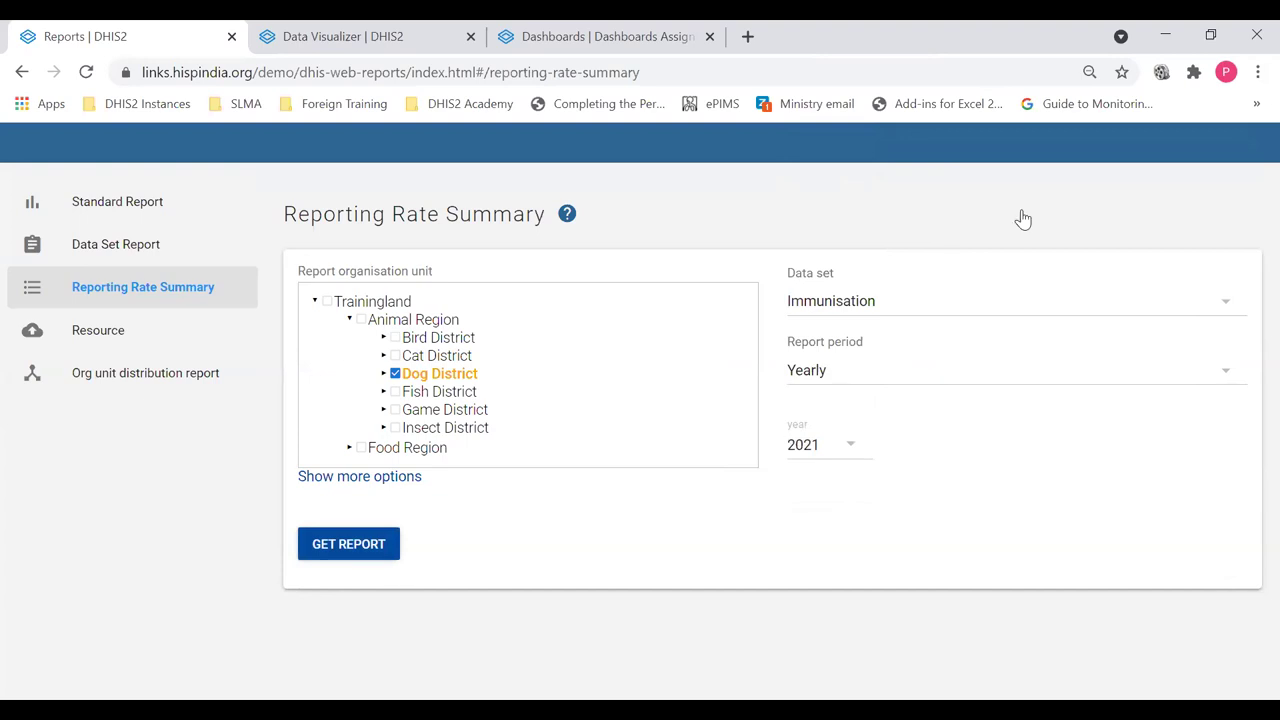
pyautogui.click(344, 550)
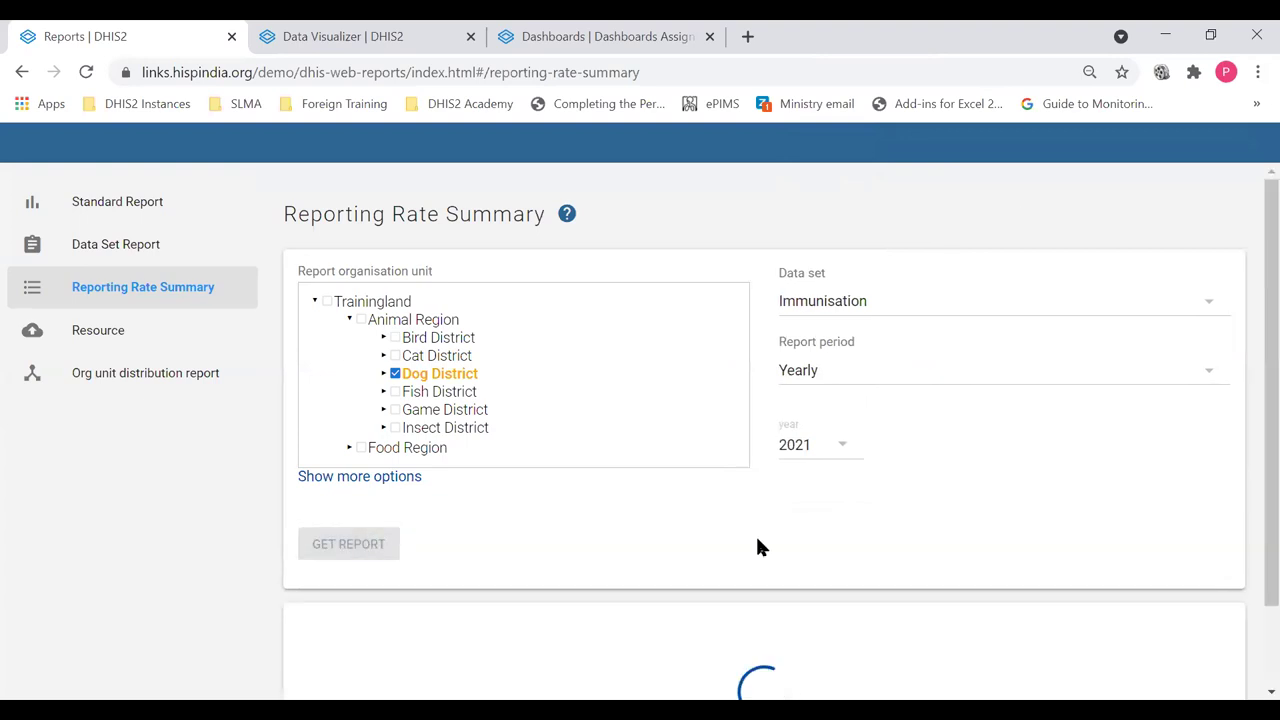
# Examine the Dog District Immunisation 2021 table, reading its facility list and reporting columns.
pyautogui.scroll(-2, 757, 540)
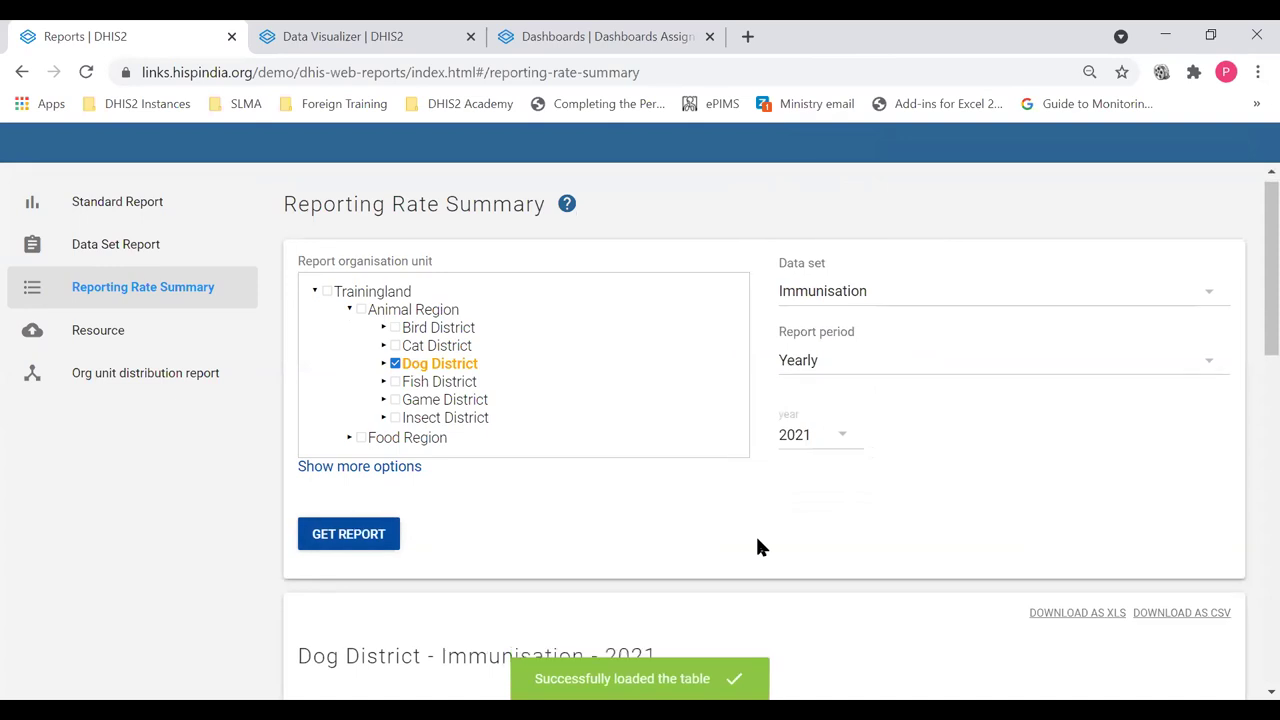
pyautogui.scroll(-1, 757, 547)
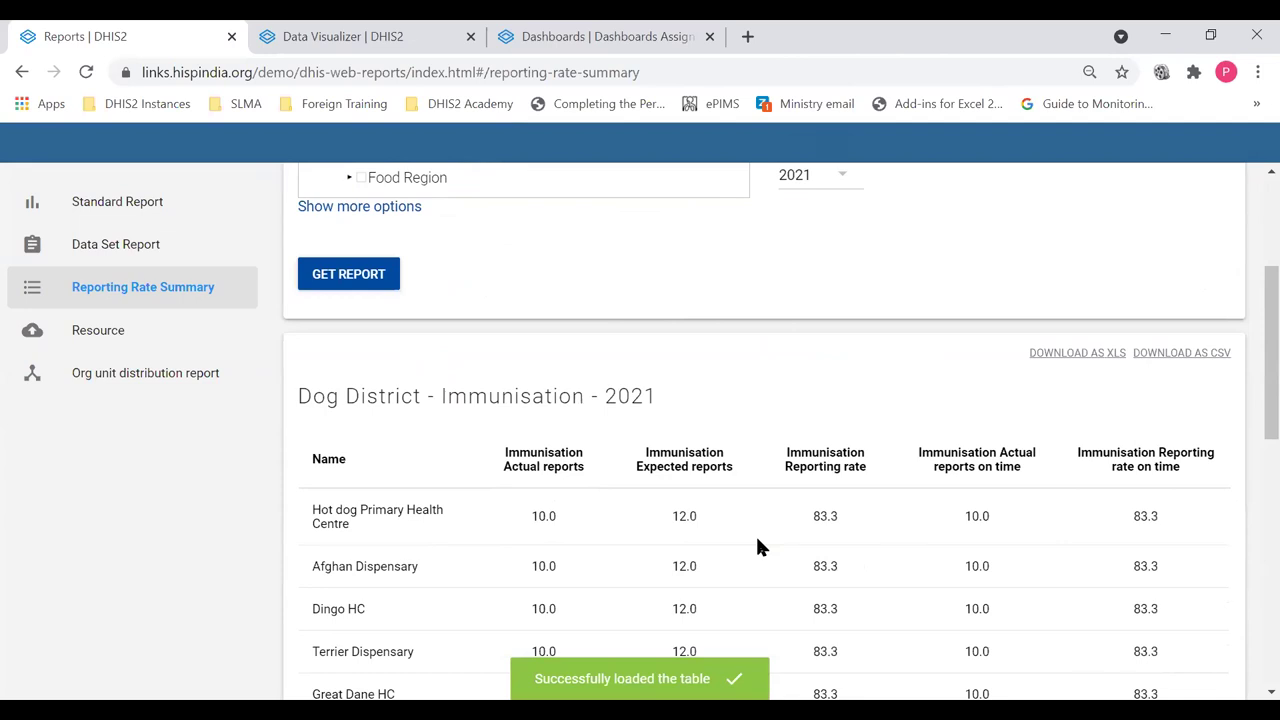
pyautogui.scroll(-1, 757, 547)
pyautogui.scroll(-1, 757, 547)
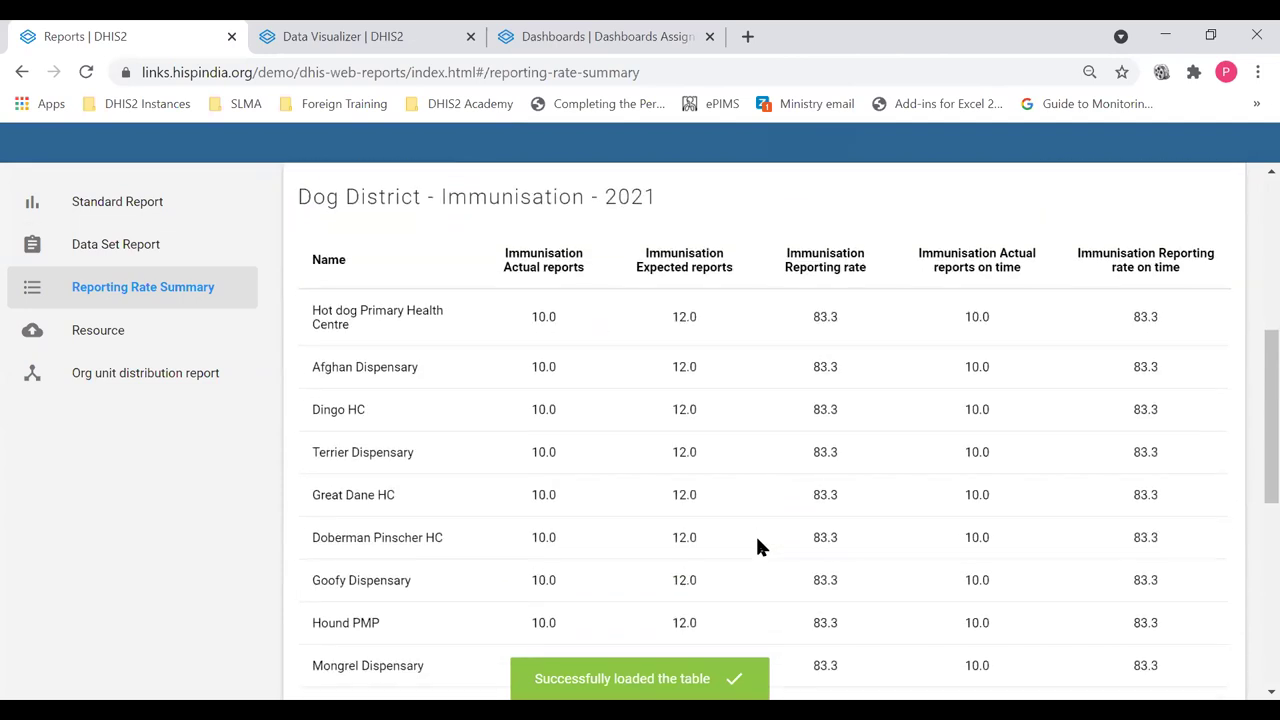
pyautogui.scroll(-1, 757, 546)
pyautogui.scroll(2, 757, 546)
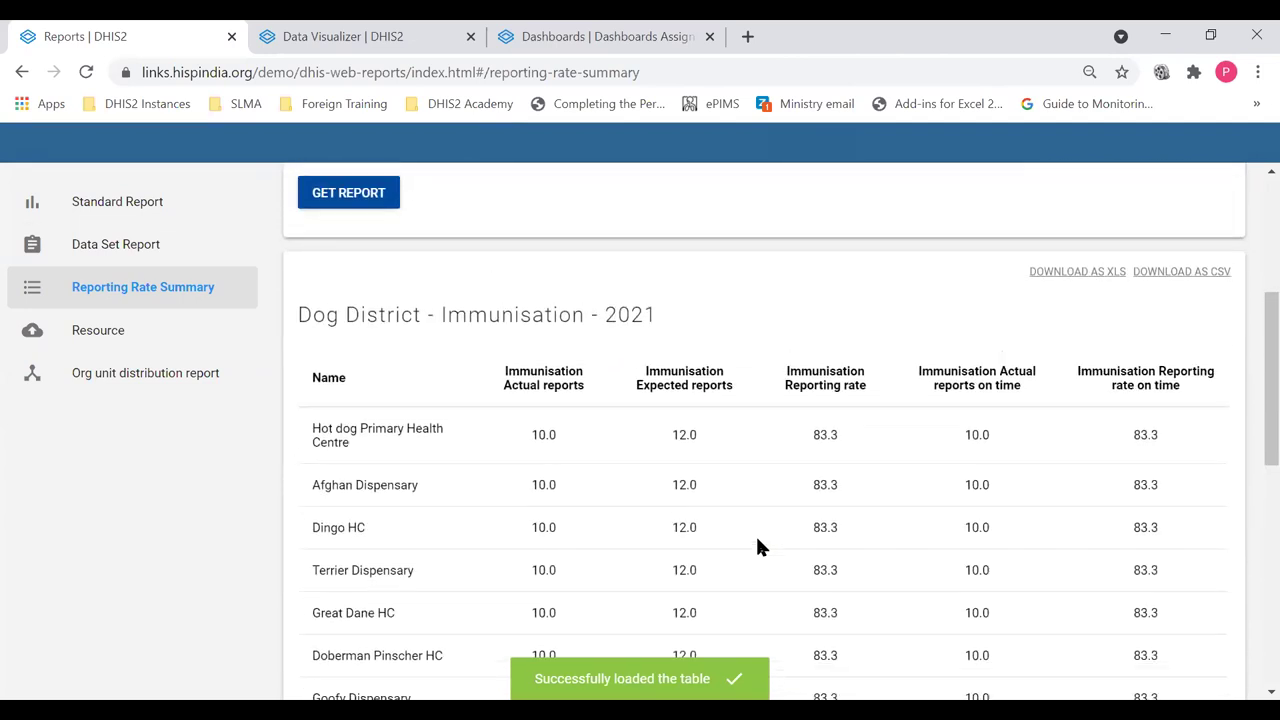
pyautogui.scroll(3, 757, 547)
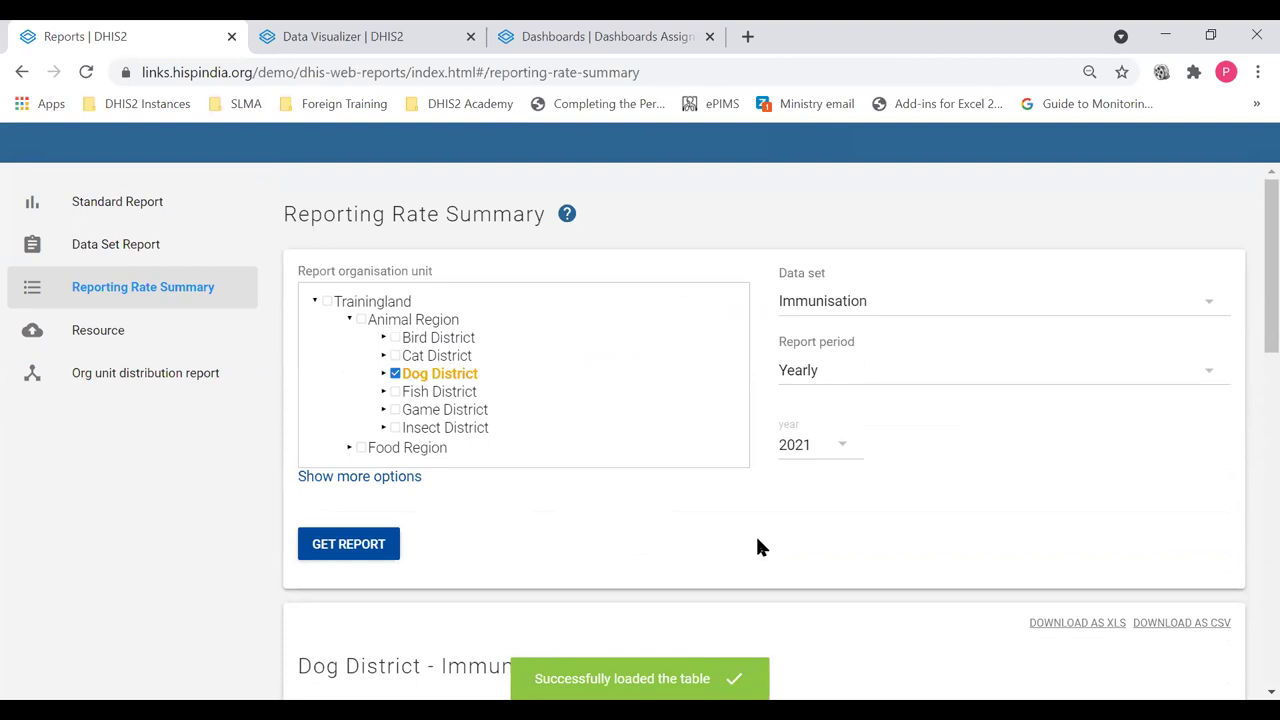
pyautogui.scroll(-3, 757, 546)
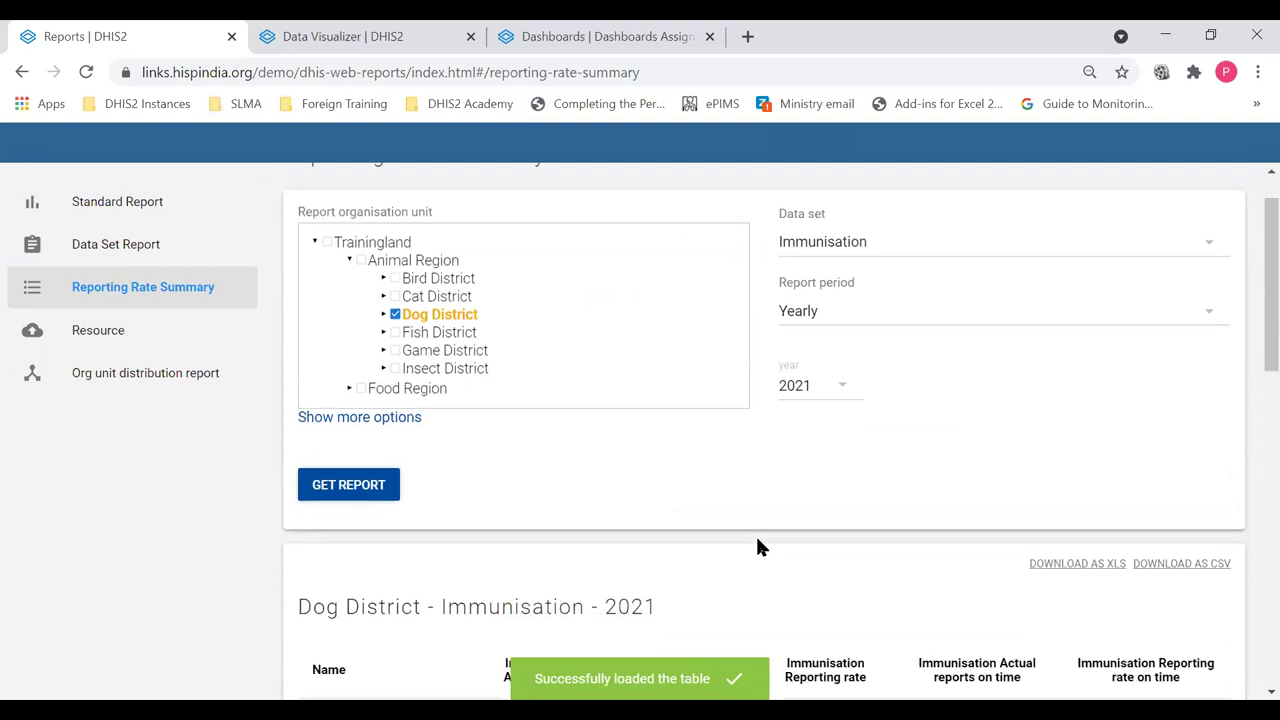
pyautogui.scroll(-1, 757, 546)
pyautogui.scroll(-1, 757, 546)
pyautogui.scroll(-1, 757, 546)
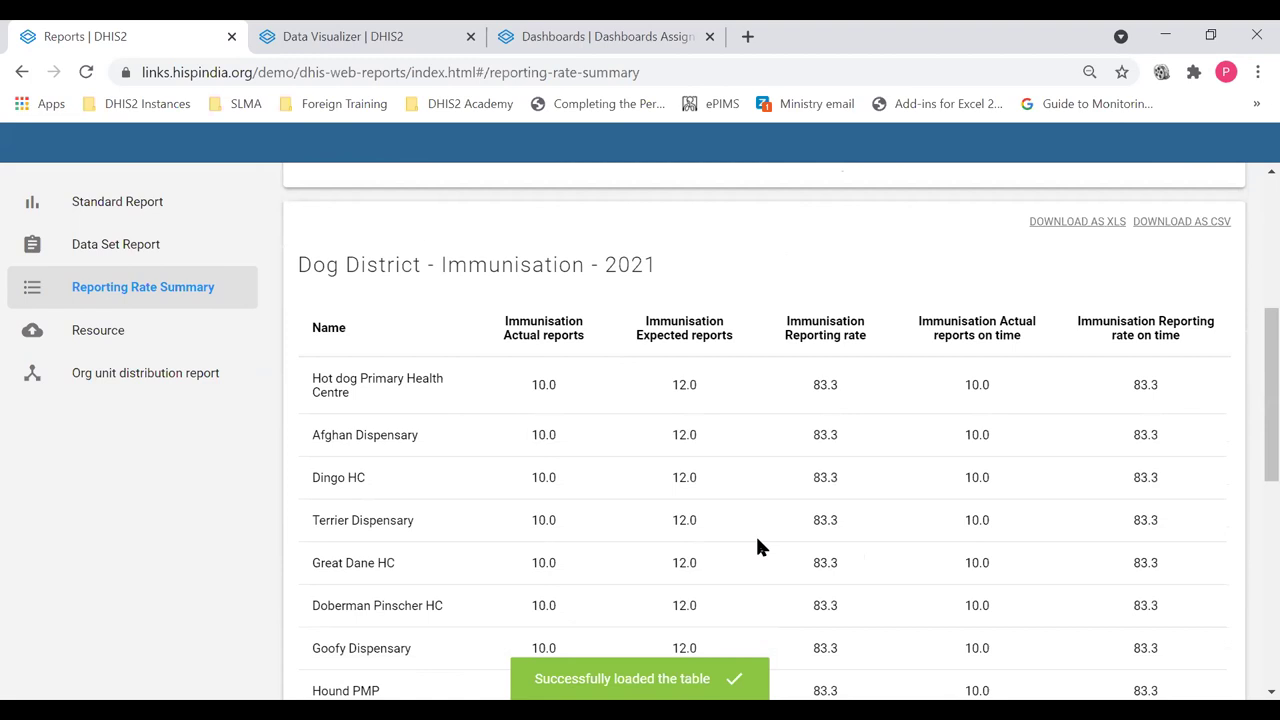
pyautogui.scroll(-1, 757, 546)
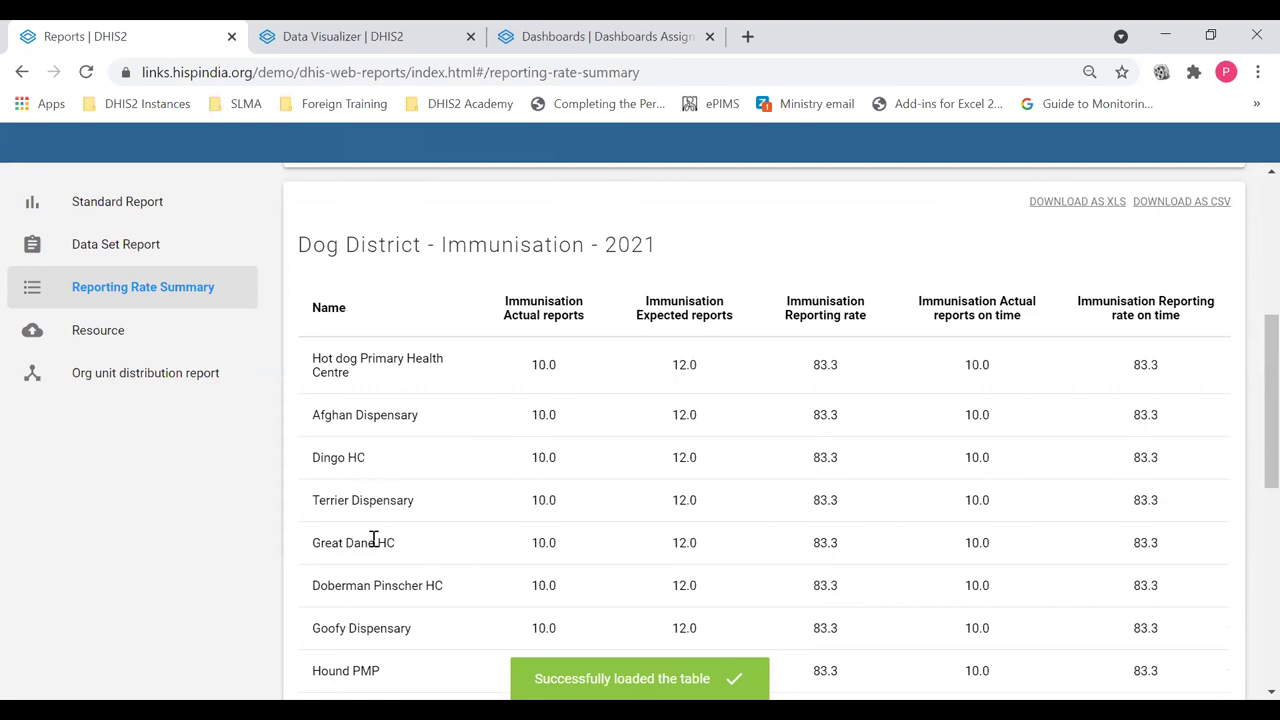
pyautogui.scroll(-1, 377, 623)
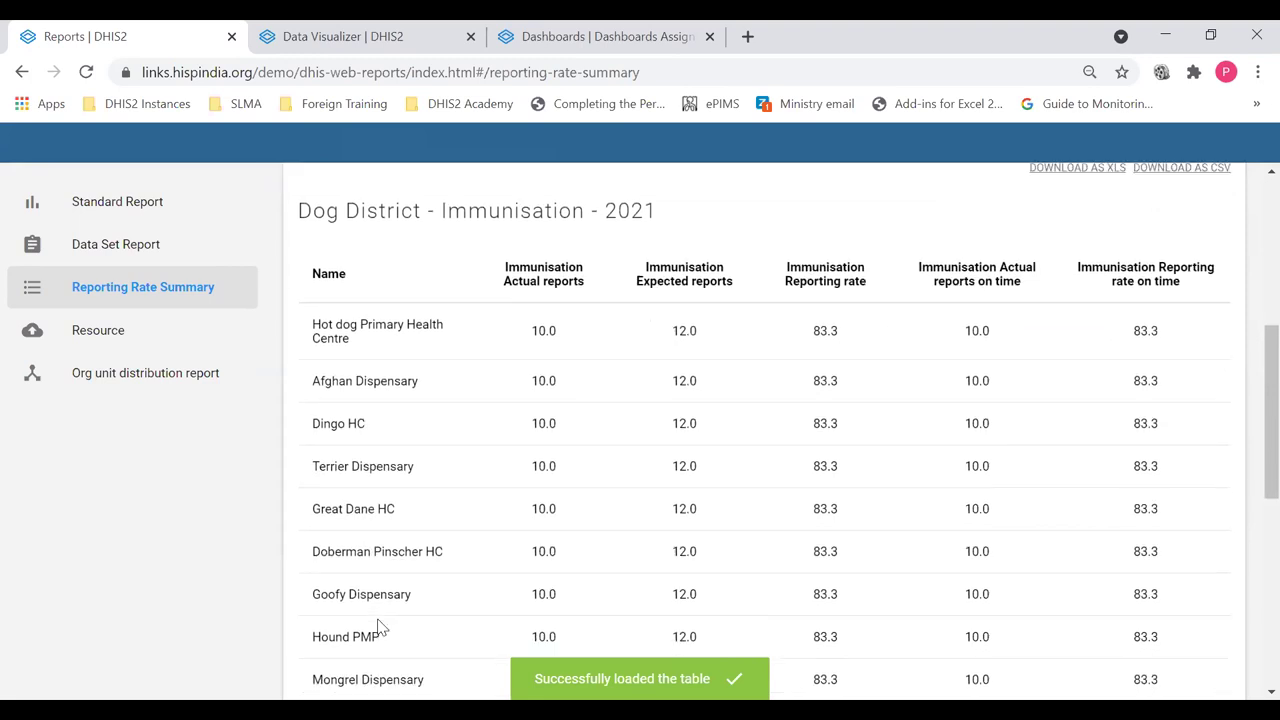
pyautogui.scroll(-1, 400, 623)
pyautogui.scroll(2, 580, 454)
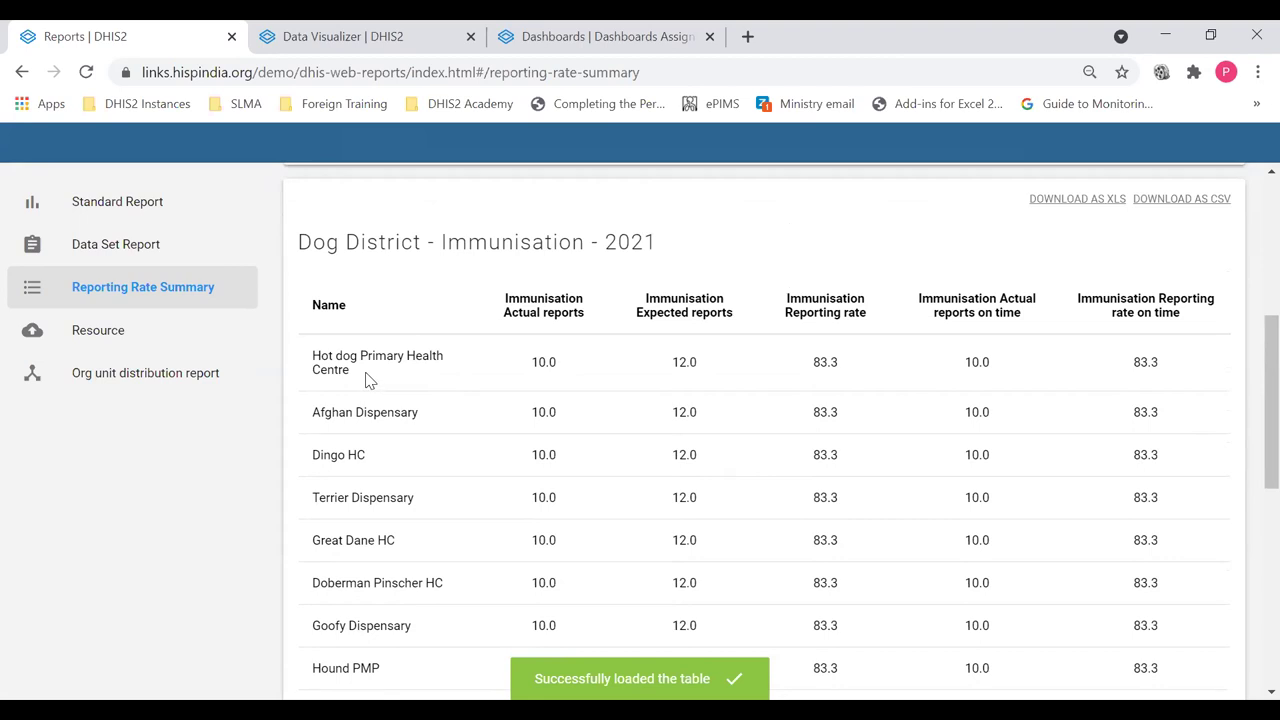
# Compare the actual and expected Immunisation reports for Hot dog Primary Health Centre, and review the report selection.
pyautogui.moveTo(557, 364)
pyautogui.mouseDown()
pyautogui.moveTo(539, 358)
pyautogui.moveTo(572, 375)
pyautogui.mouseUp()
pyautogui.click(574, 375)
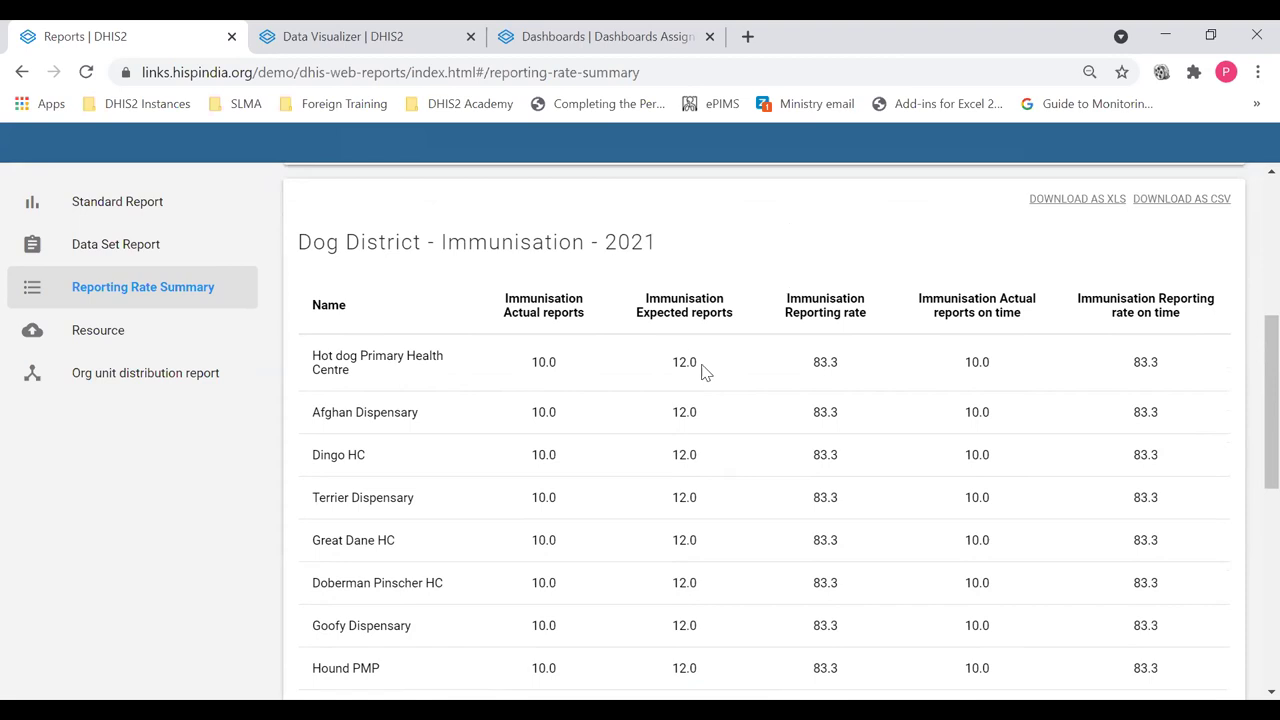
pyautogui.moveTo(673, 362); pyautogui.dragTo(730, 377)
pyautogui.click(676, 387)
pyautogui.scroll(4, 470, 354)
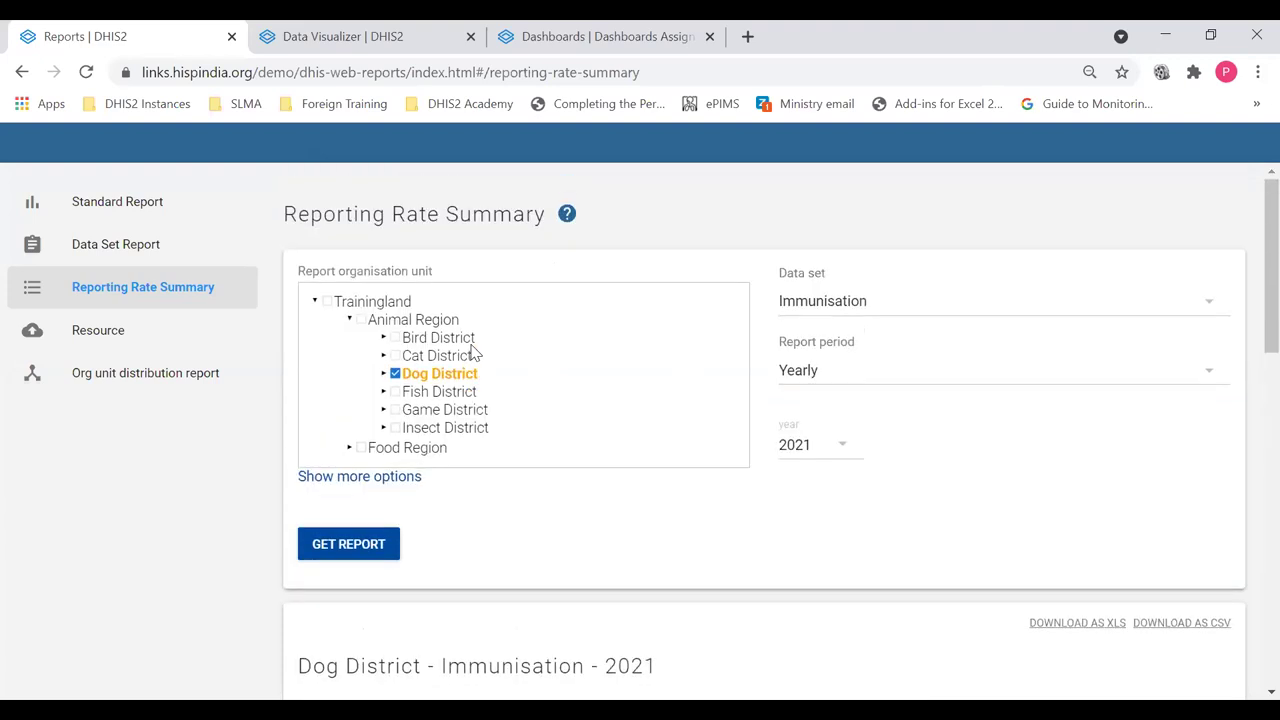
pyautogui.scroll(-2, 475, 352)
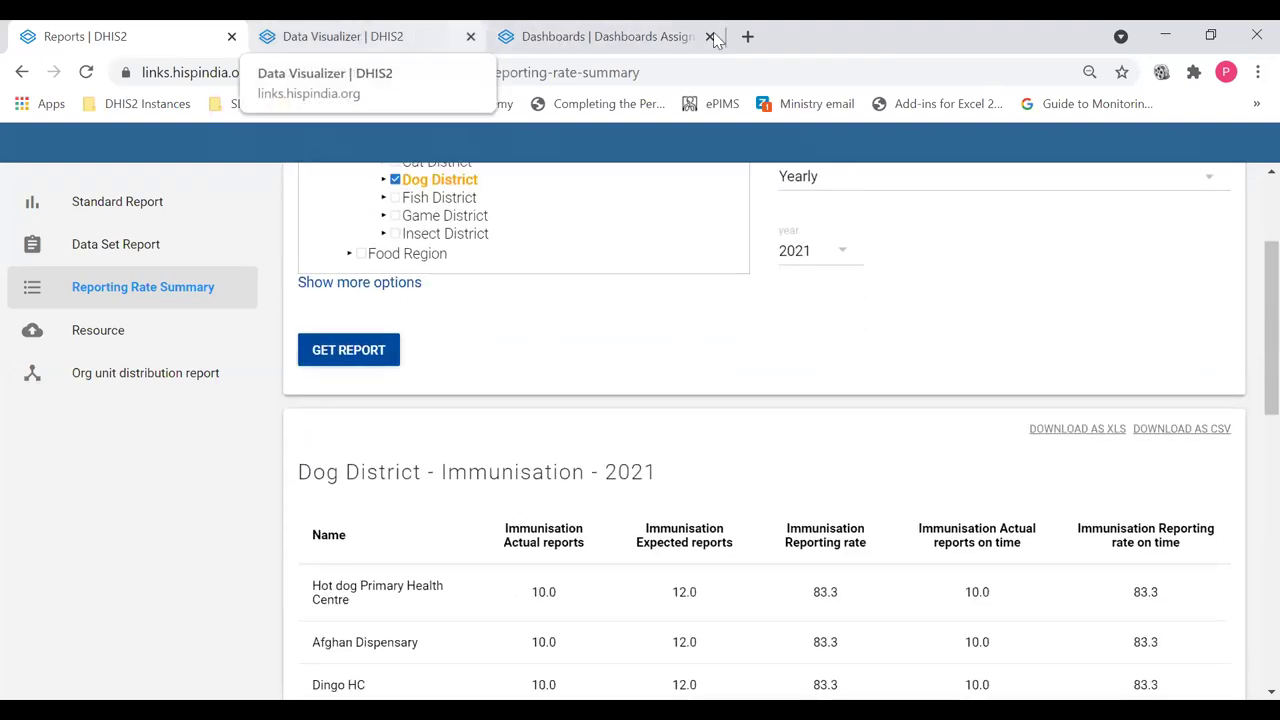
# Open the bookmarked Analytics Tools site in a new browser tab and sign in with the prefilled credentials.
pyautogui.click(747, 36)
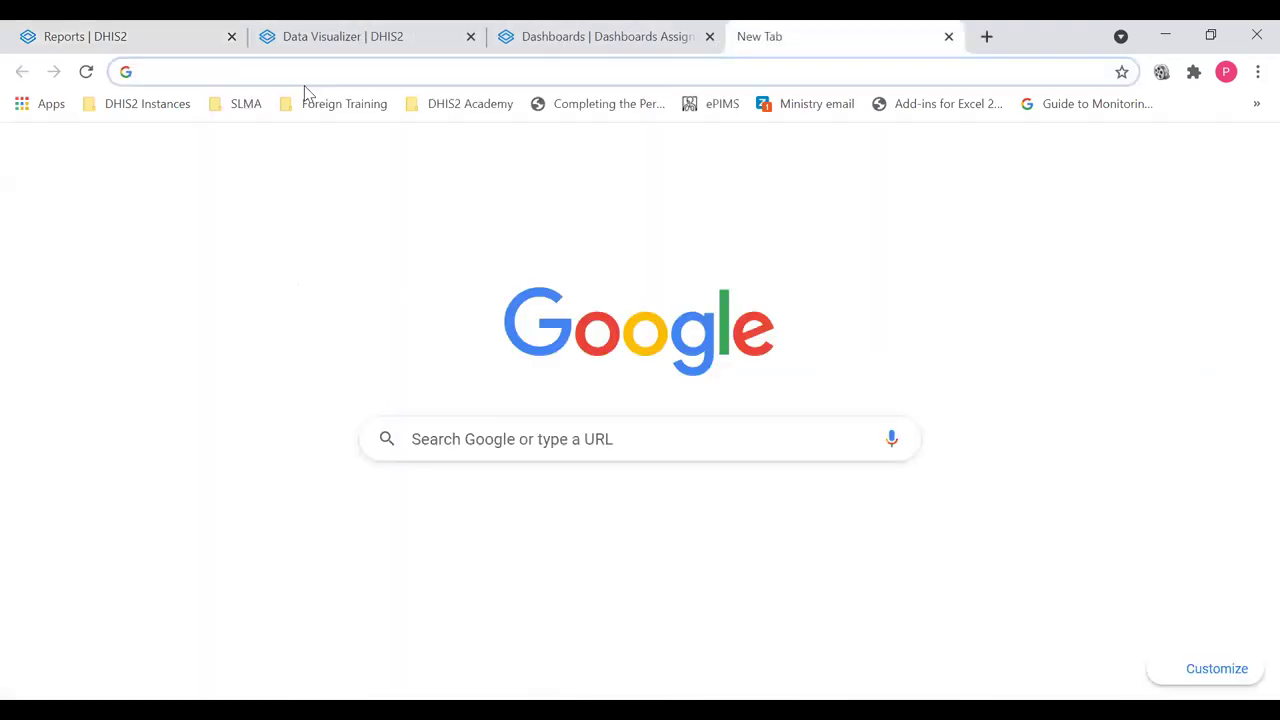
pyautogui.click(440, 102)
pyautogui.click(446, 131)
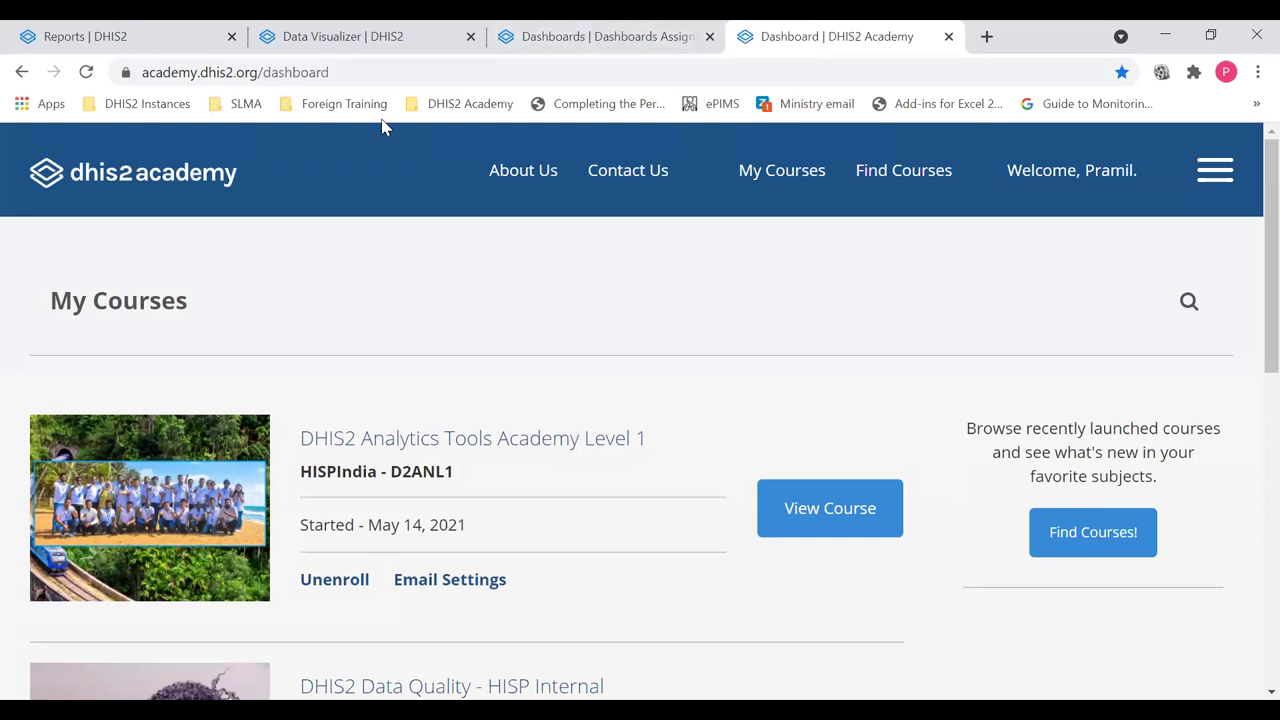
pyautogui.click(450, 106)
pyautogui.click(457, 155)
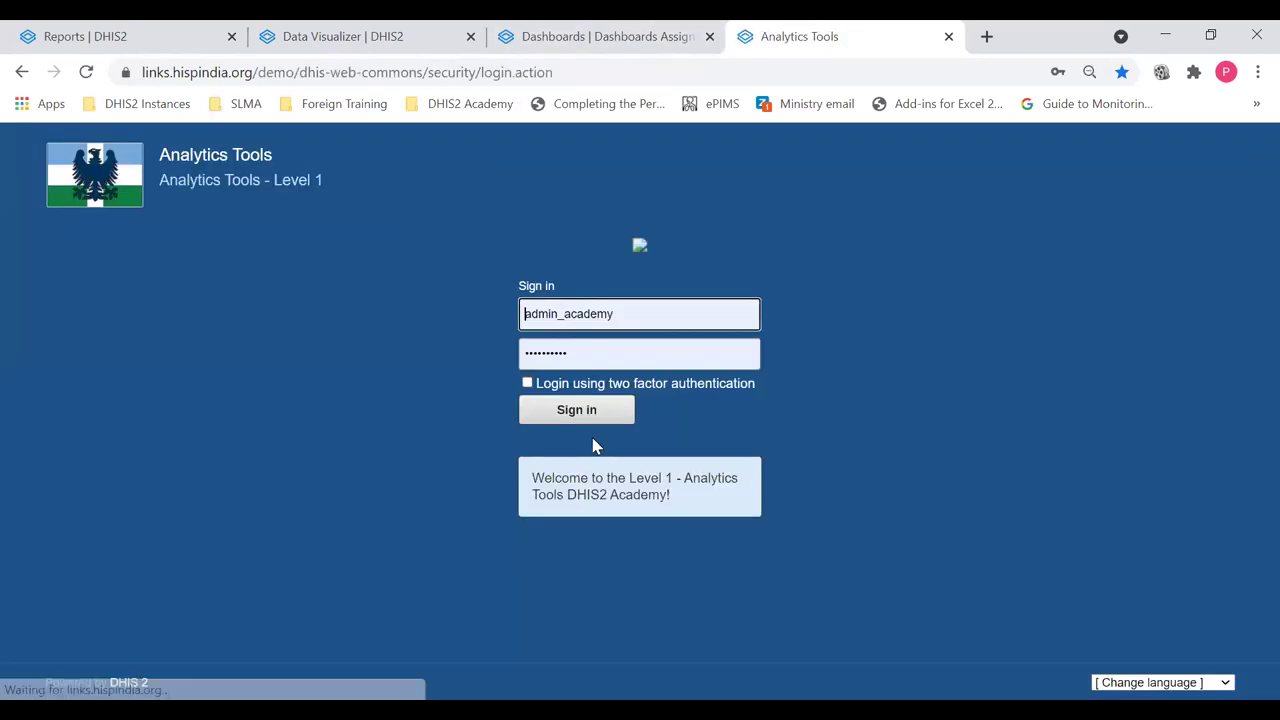
pyautogui.click(594, 411)
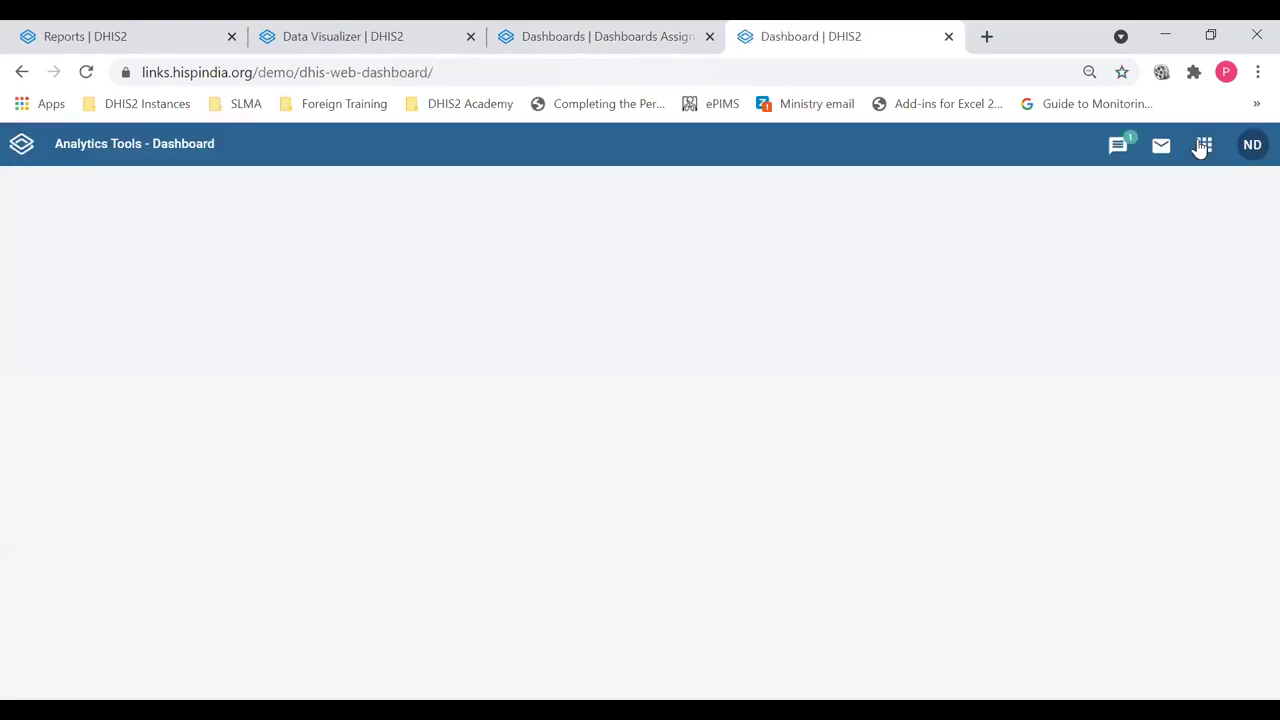
# Search the apps for "main" and open the Maintenance app.
pyautogui.click(1203, 147)
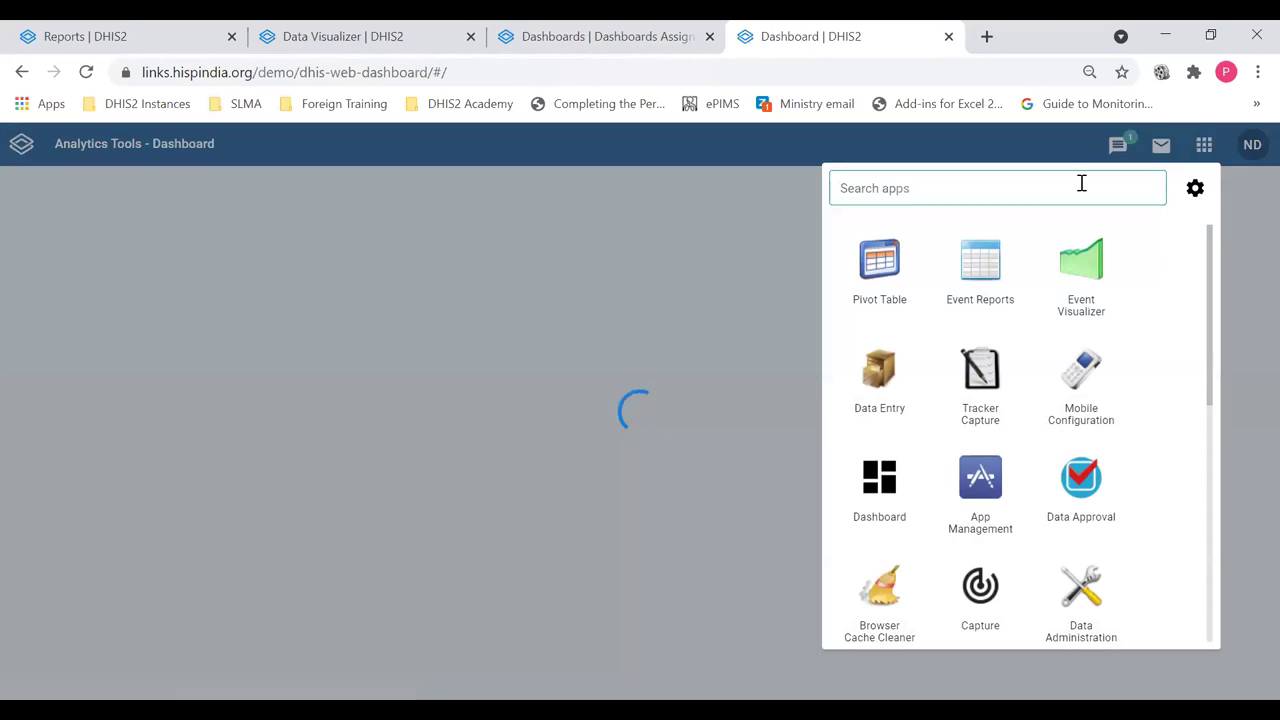
pyautogui.click(1046, 236)
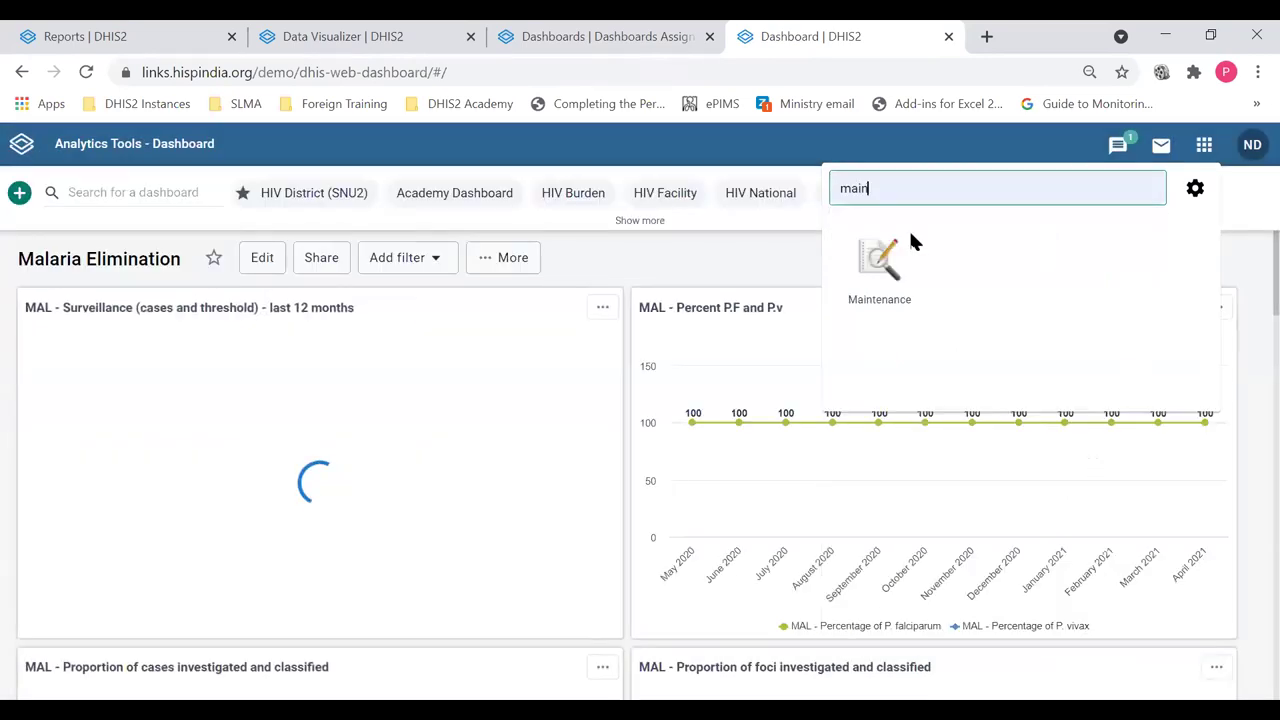
pyautogui.click(870, 262)
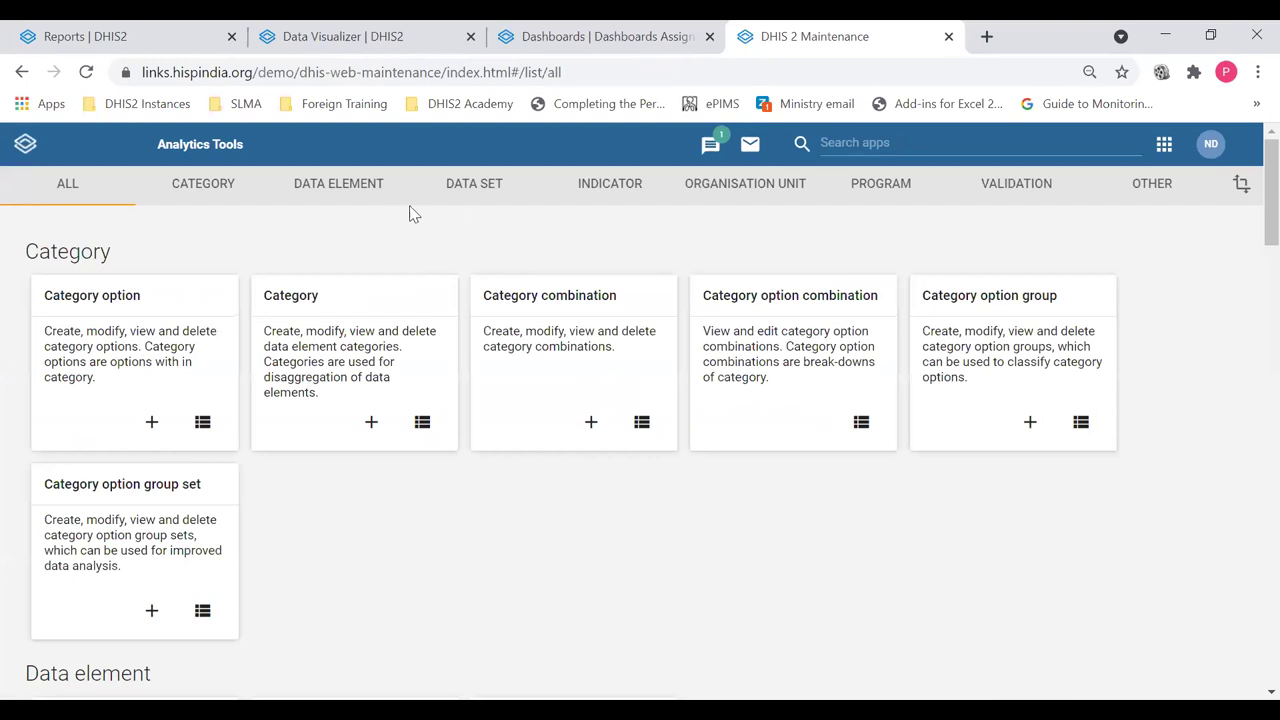
# Open the Immunisation data set from the data set list and examine its days after period to qualify for timely submission.
pyautogui.click(463, 197)
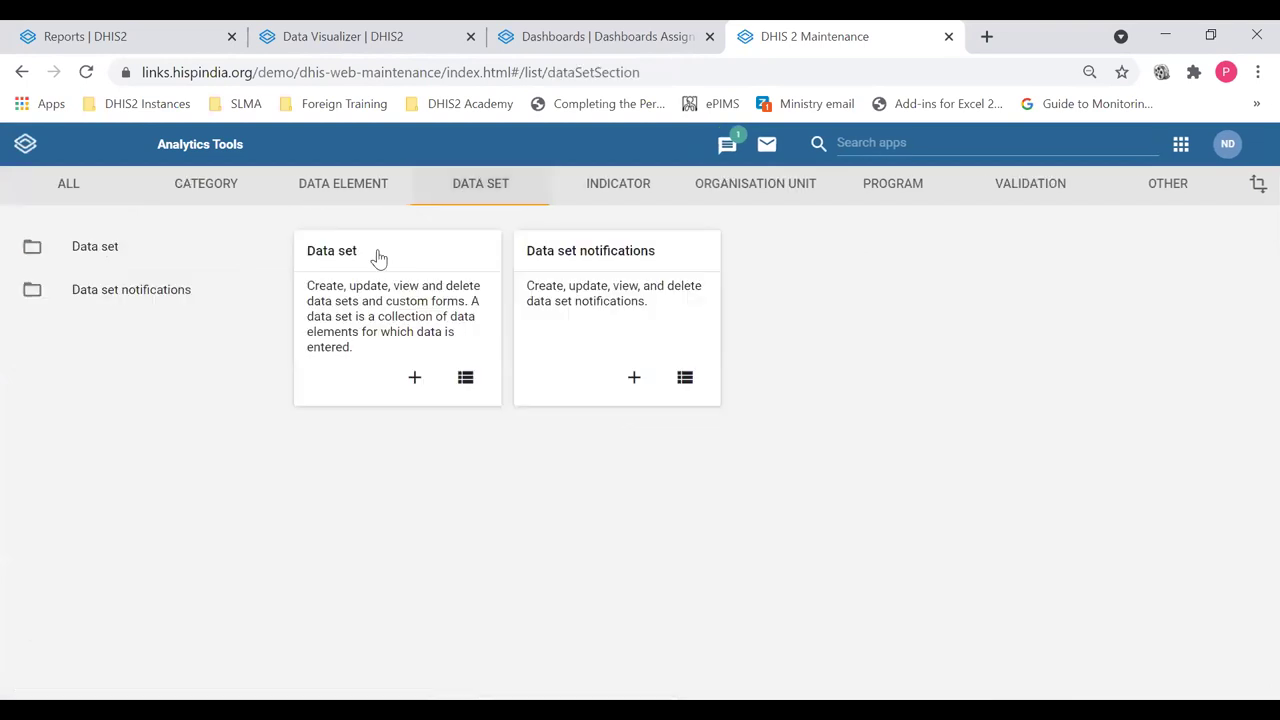
pyautogui.click(366, 251)
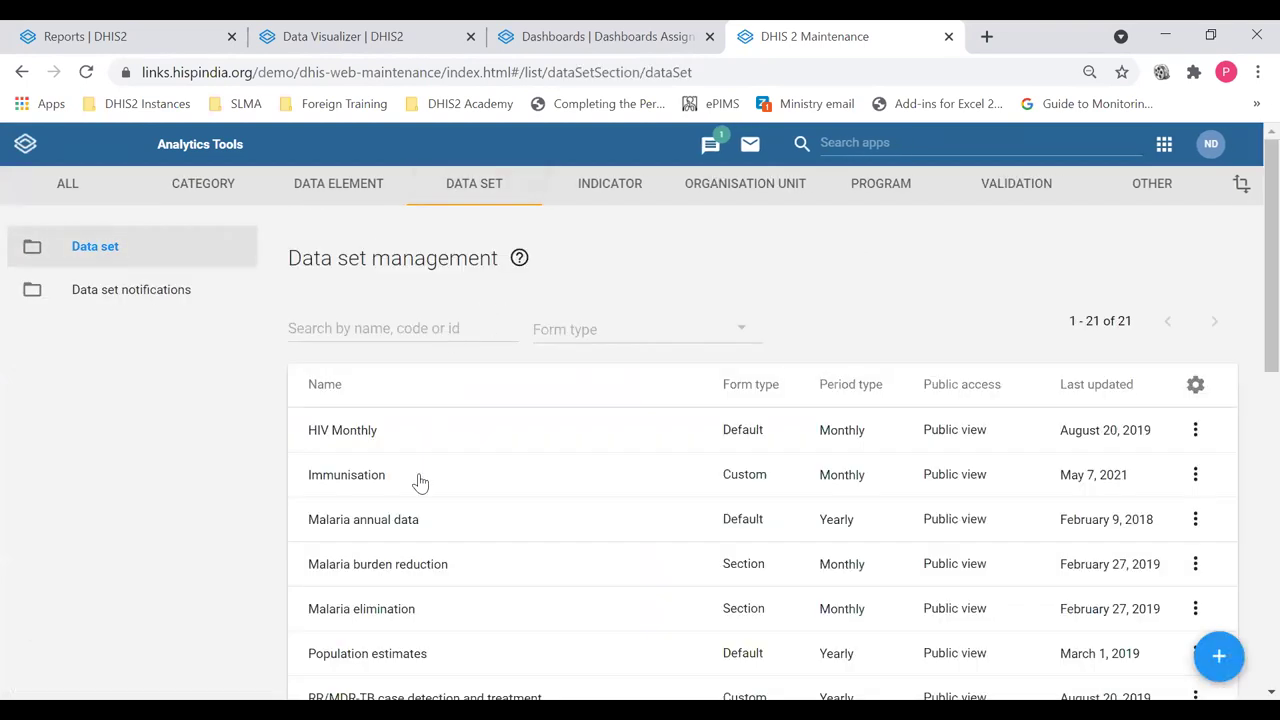
pyautogui.click(410, 488)
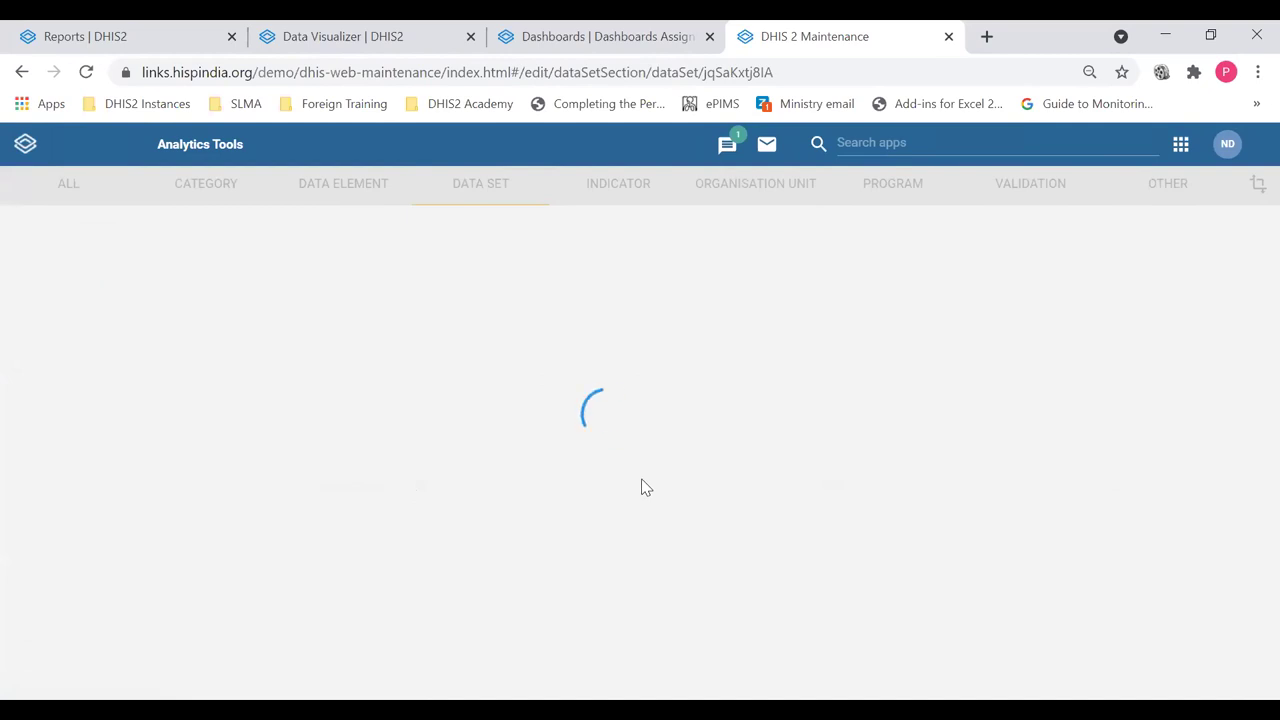
pyautogui.scroll(-4, 643, 480)
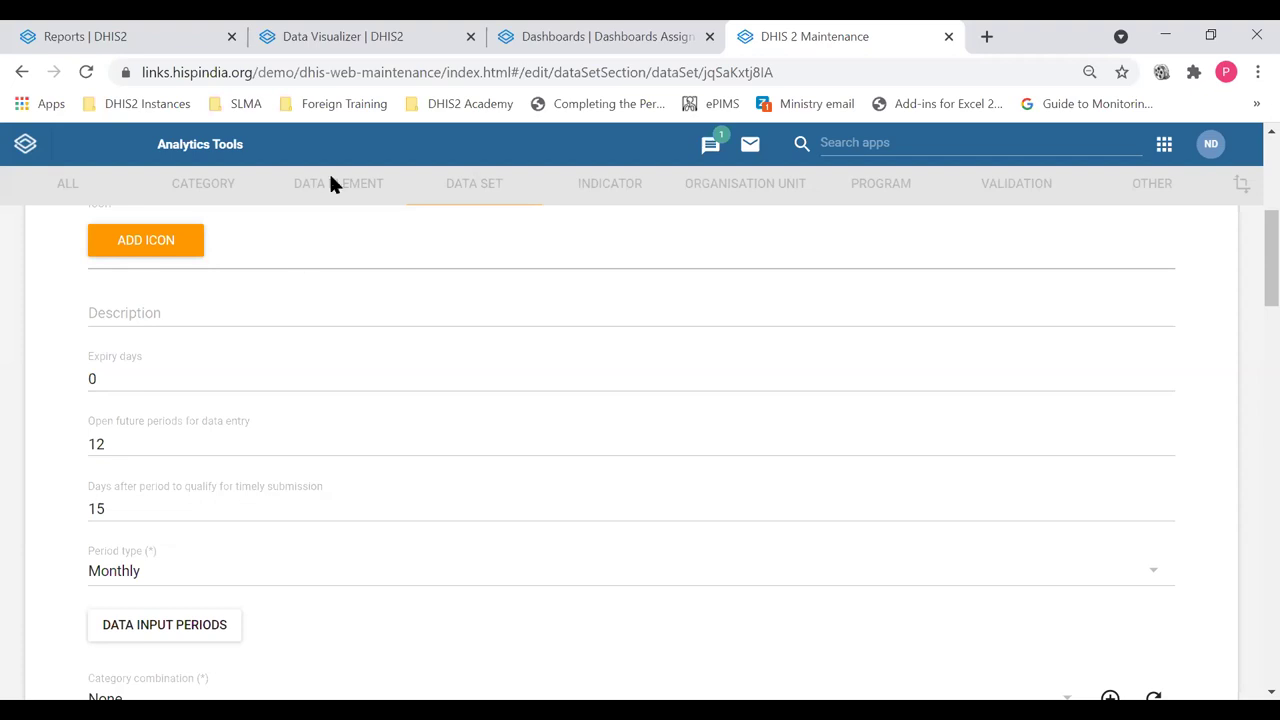
# Return to the Dog District reporting rate summary and examine the on-time reports and on-time reporting rate columns.
pyautogui.click(188, 40)
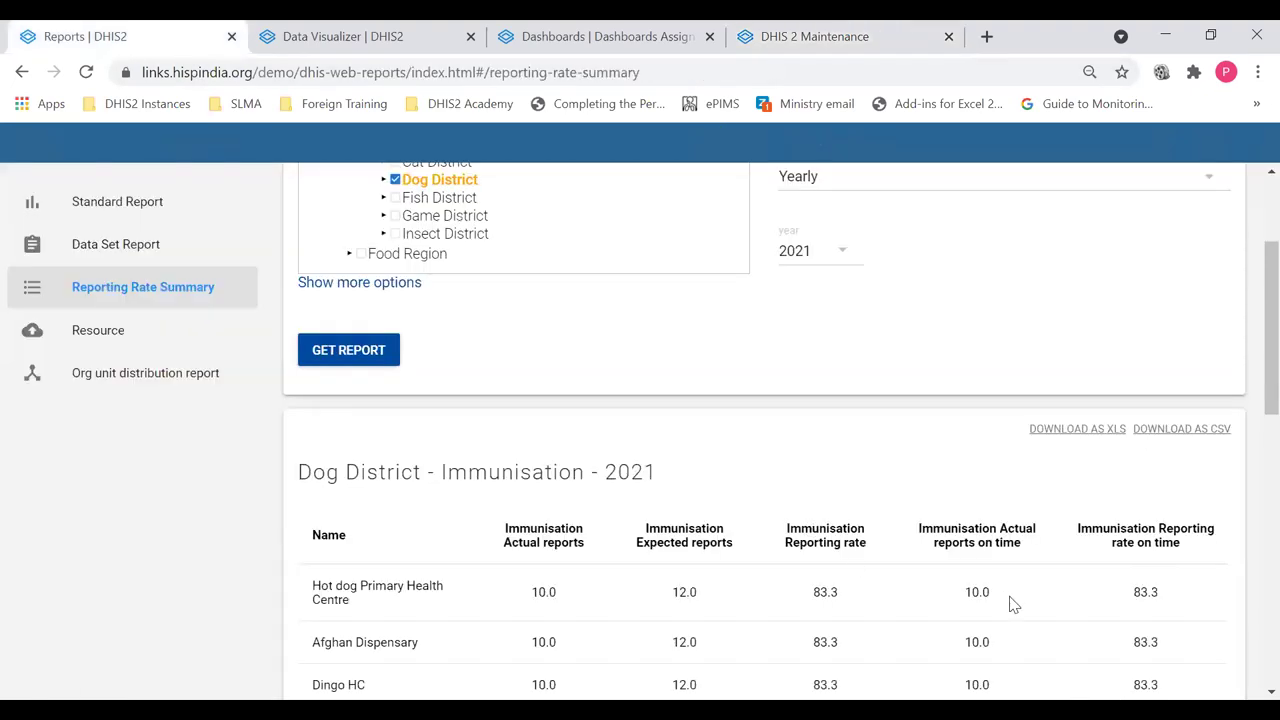
pyautogui.scroll(-1, 1004, 596)
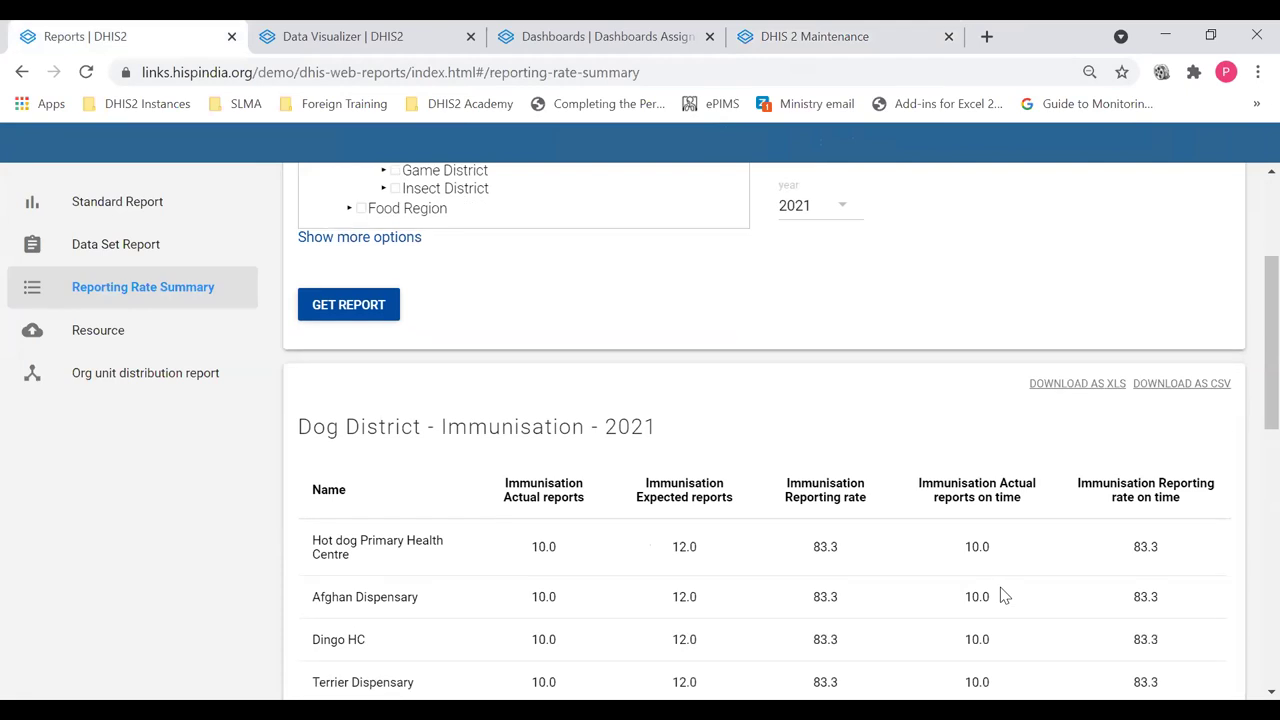
pyautogui.scroll(-1, 1004, 596)
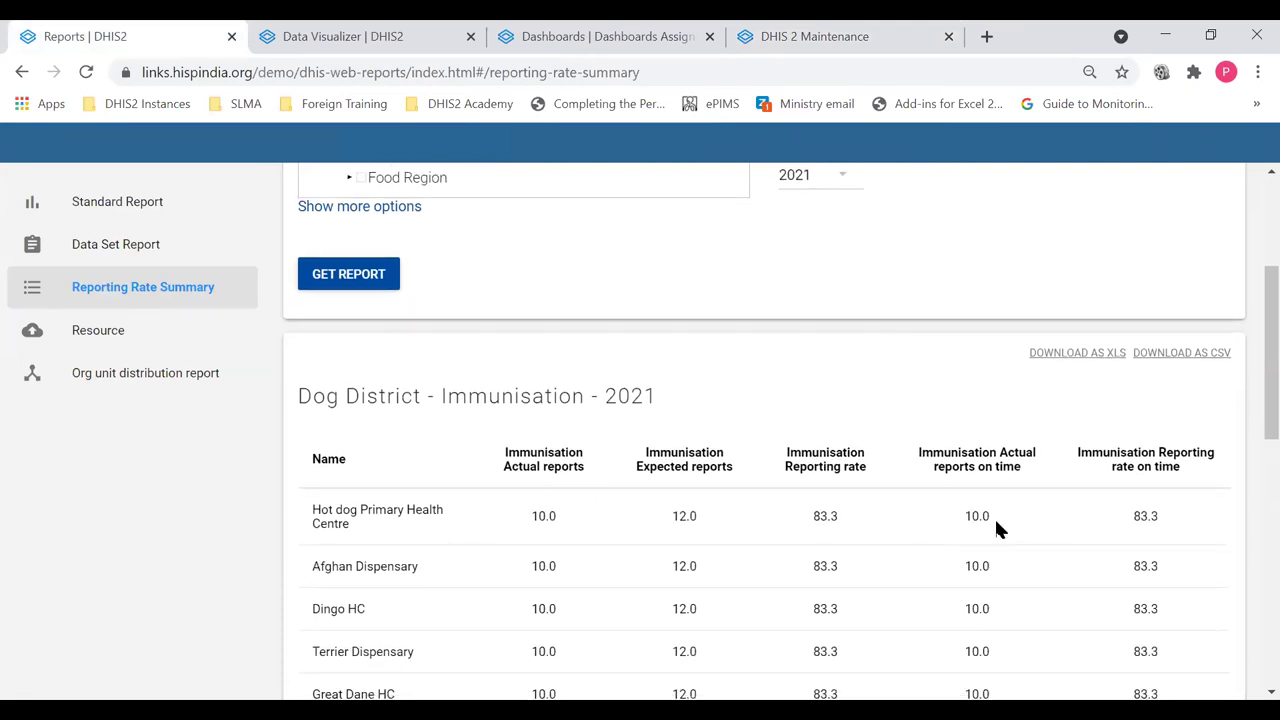
pyautogui.scroll(-2, 990, 527)
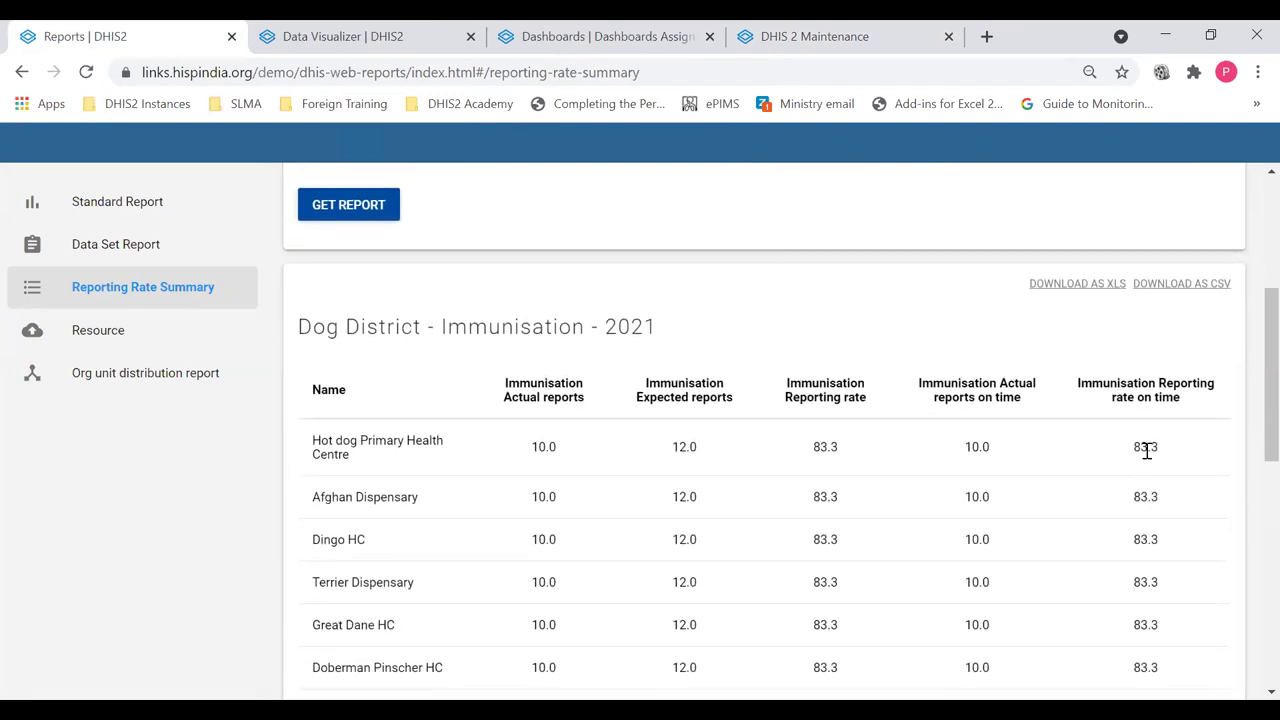
pyautogui.scroll(-1, 1146, 451)
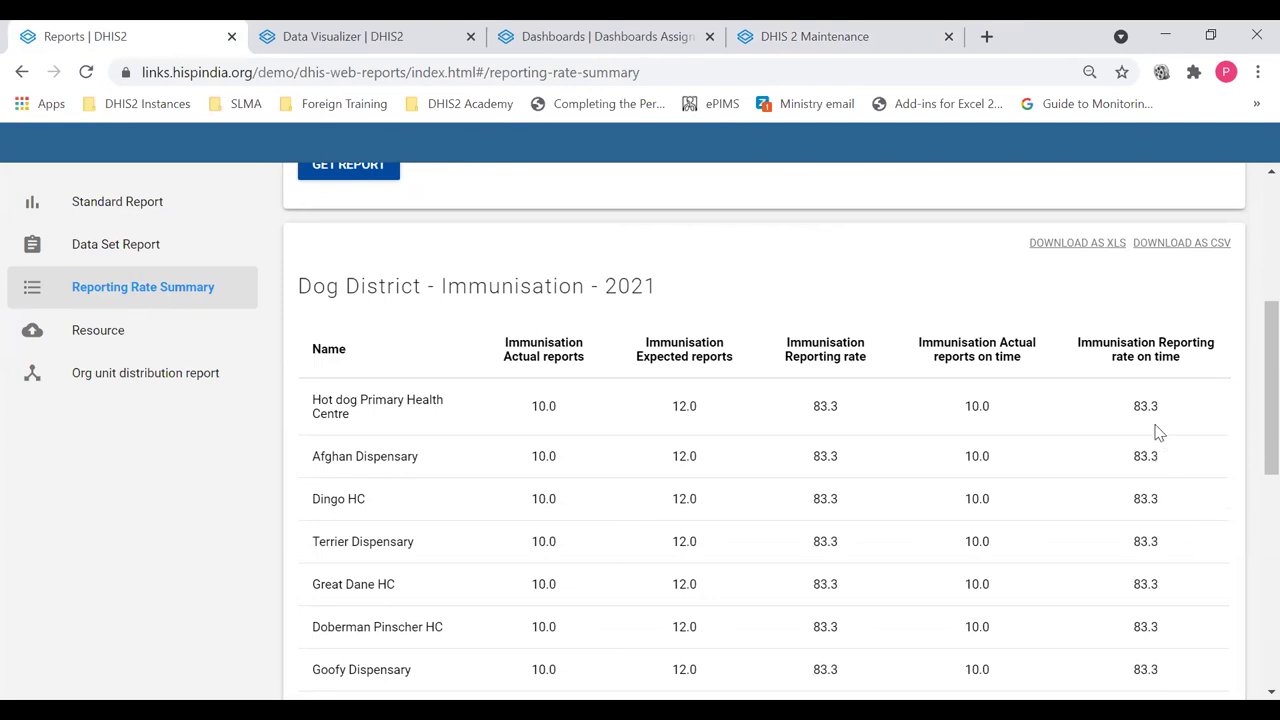
pyautogui.scroll(-3, 966, 440)
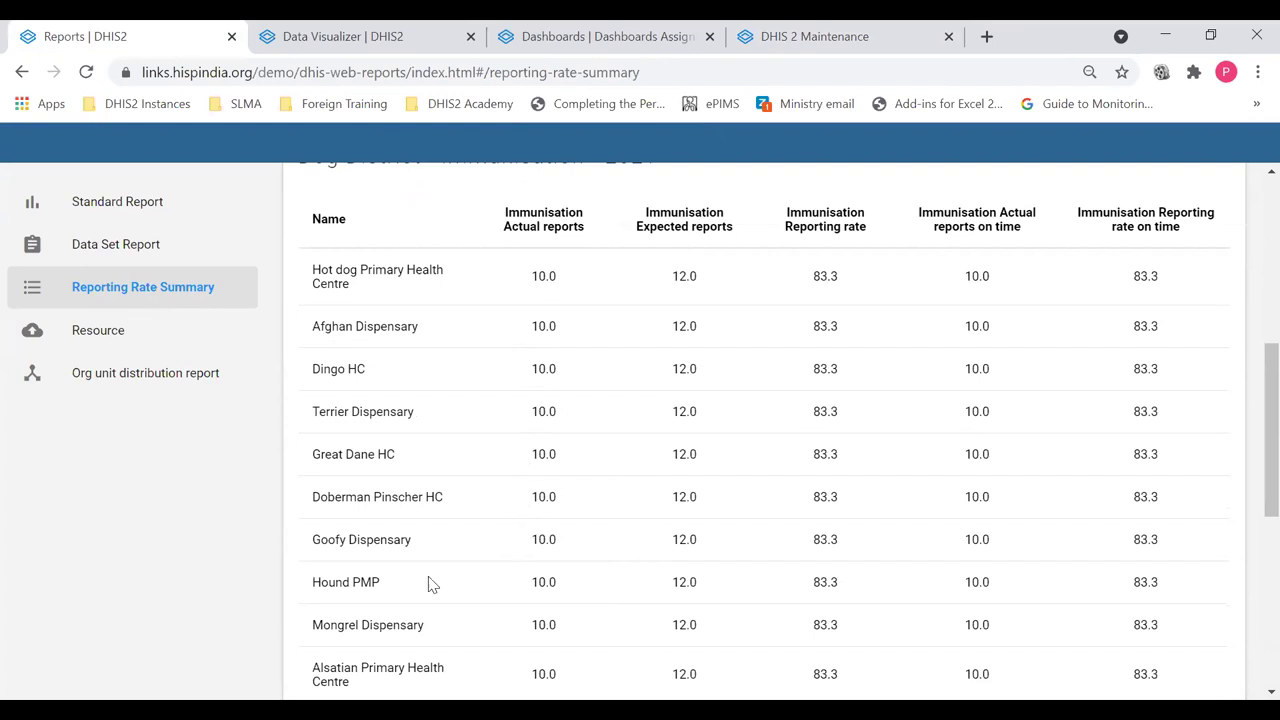
# Examine the facility rows of the Dog District Immunisation summary and compare them with the Dog row's actual and expected reports.
pyautogui.scroll(2, 562, 562)
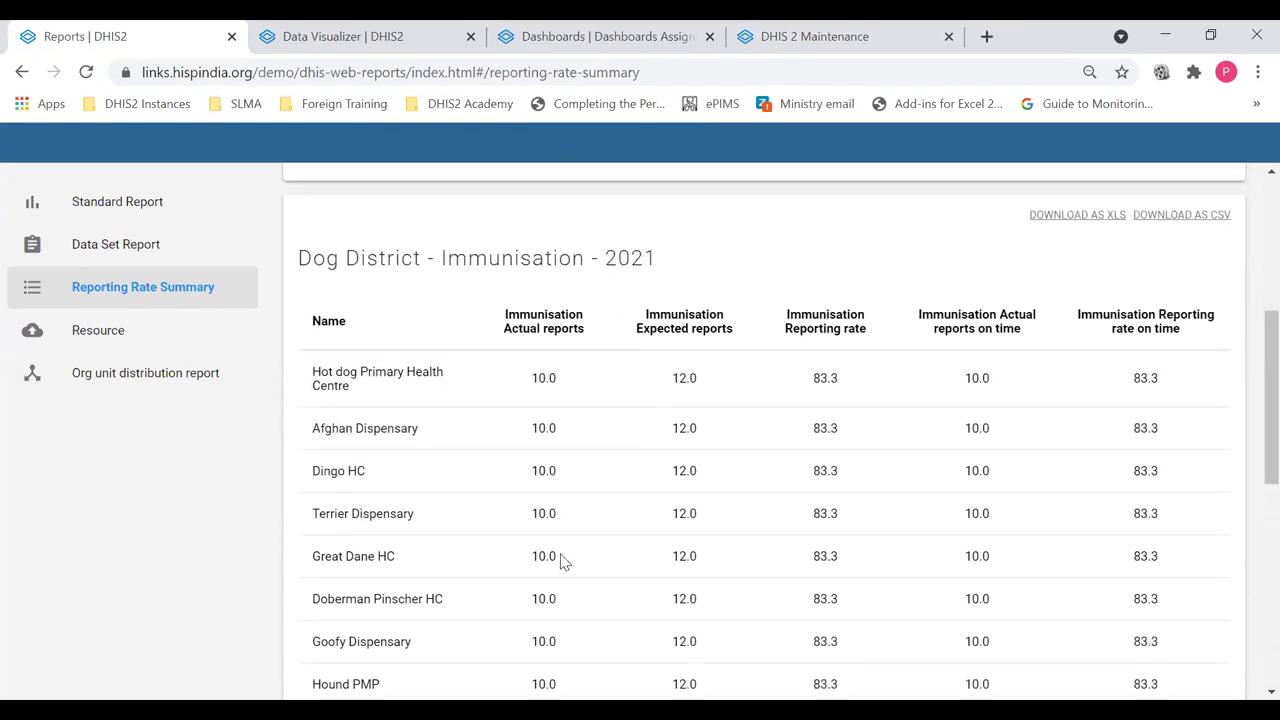
pyautogui.scroll(-3, 562, 562)
pyautogui.scroll(-1, 562, 562)
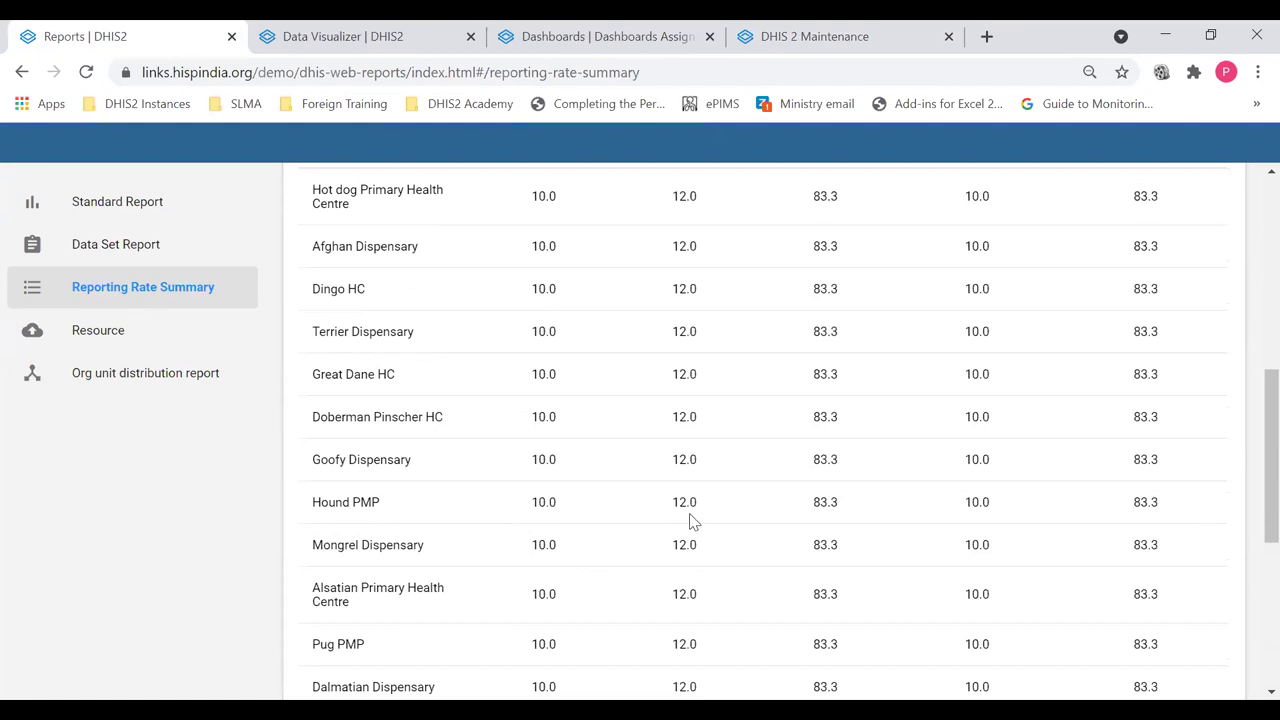
pyautogui.scroll(-3, 840, 514)
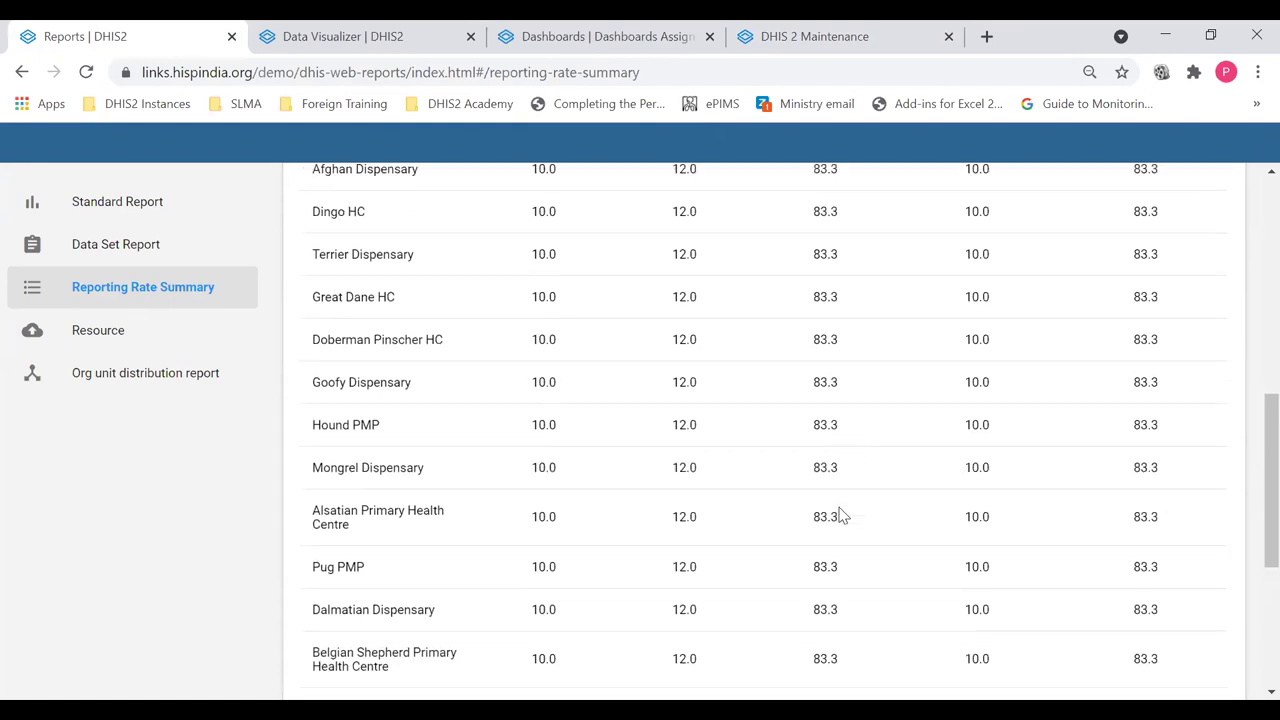
pyautogui.scroll(-5, 840, 514)
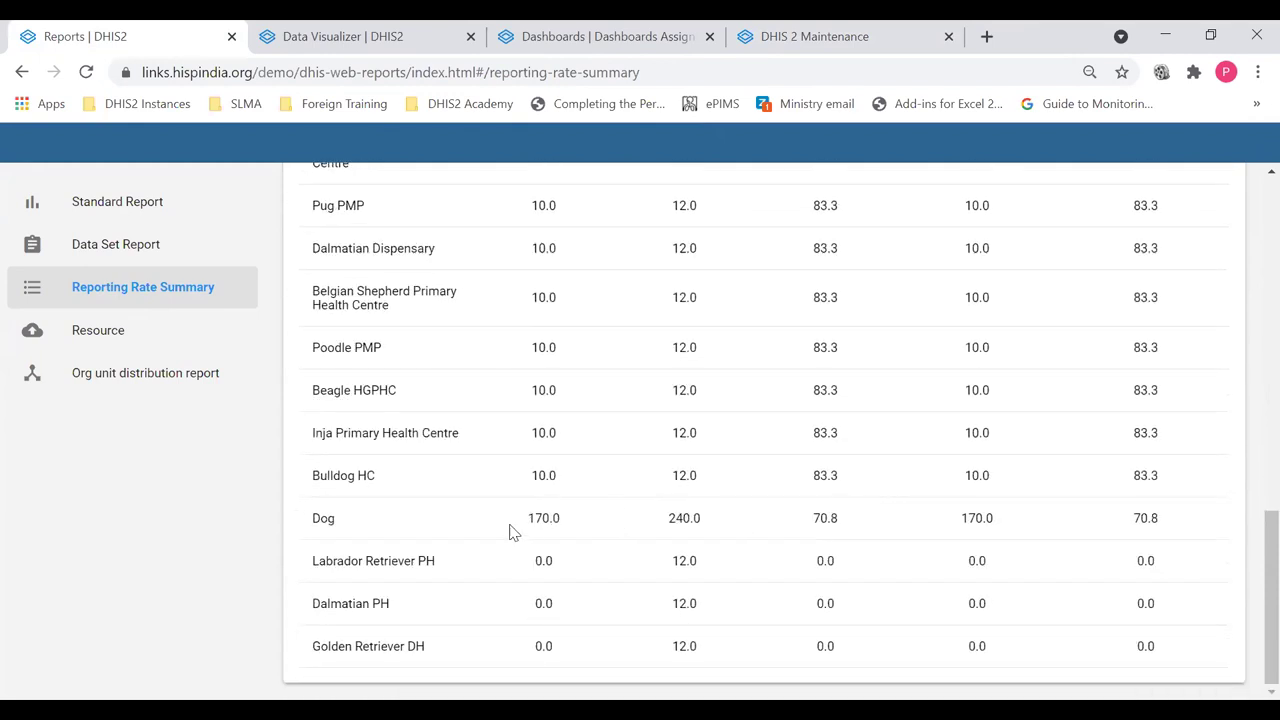
pyautogui.moveTo(314, 514); pyautogui.dragTo(340, 521)
pyautogui.moveTo(703, 518); pyautogui.dragTo(667, 516)
pyautogui.scroll(4, 731, 513)
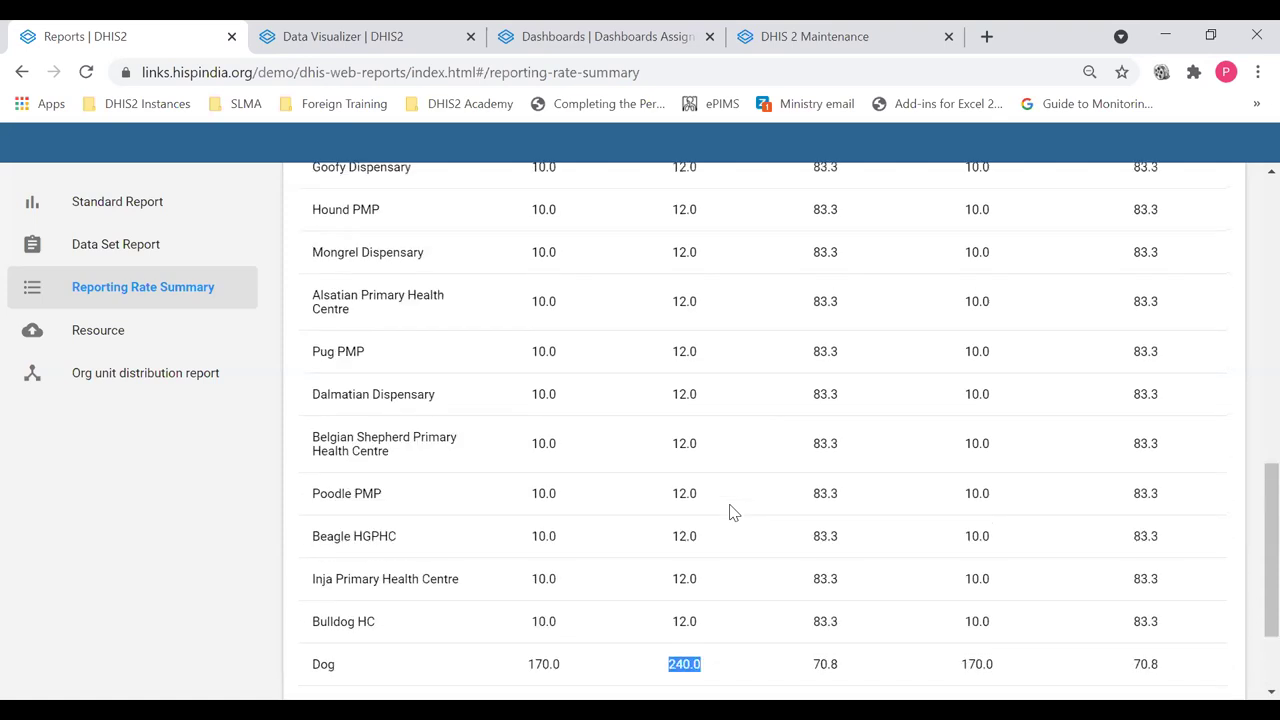
pyautogui.scroll(-4, 731, 513)
pyautogui.click(669, 525)
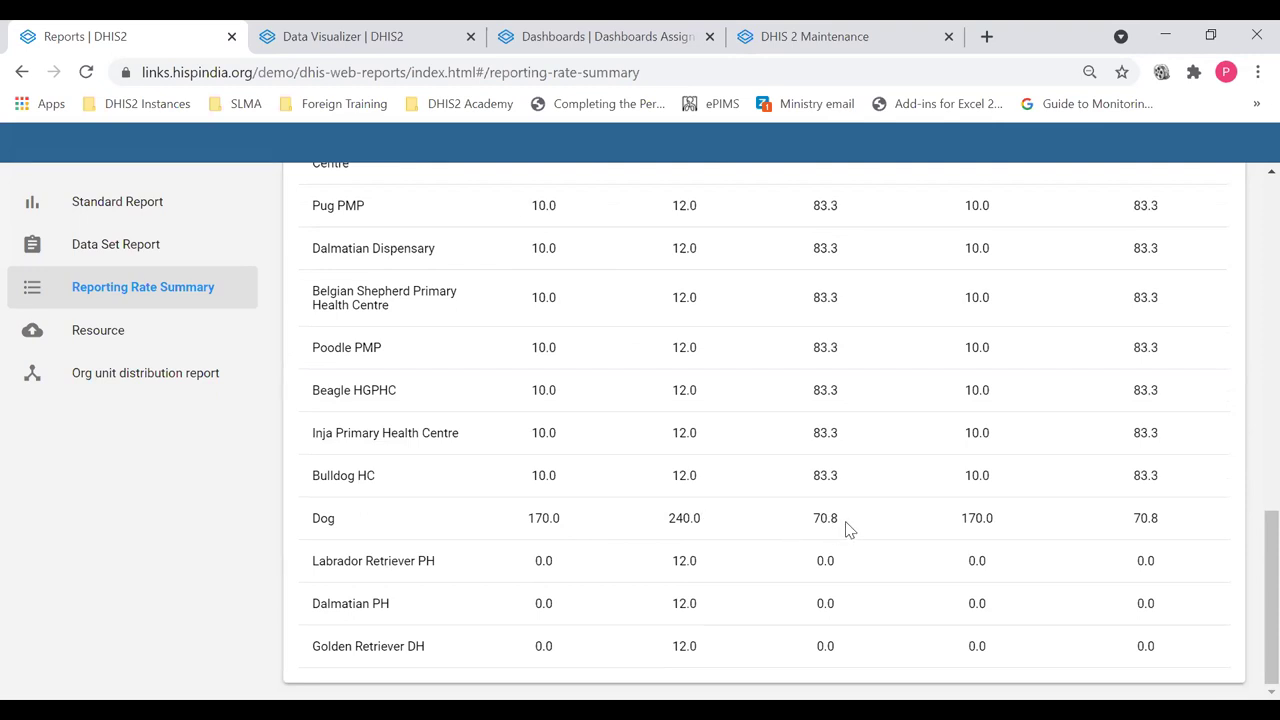
# Show more organisation unit options for the reporting rate summary and view the available choices for Type.
pyautogui.scroll(10, 845, 530)
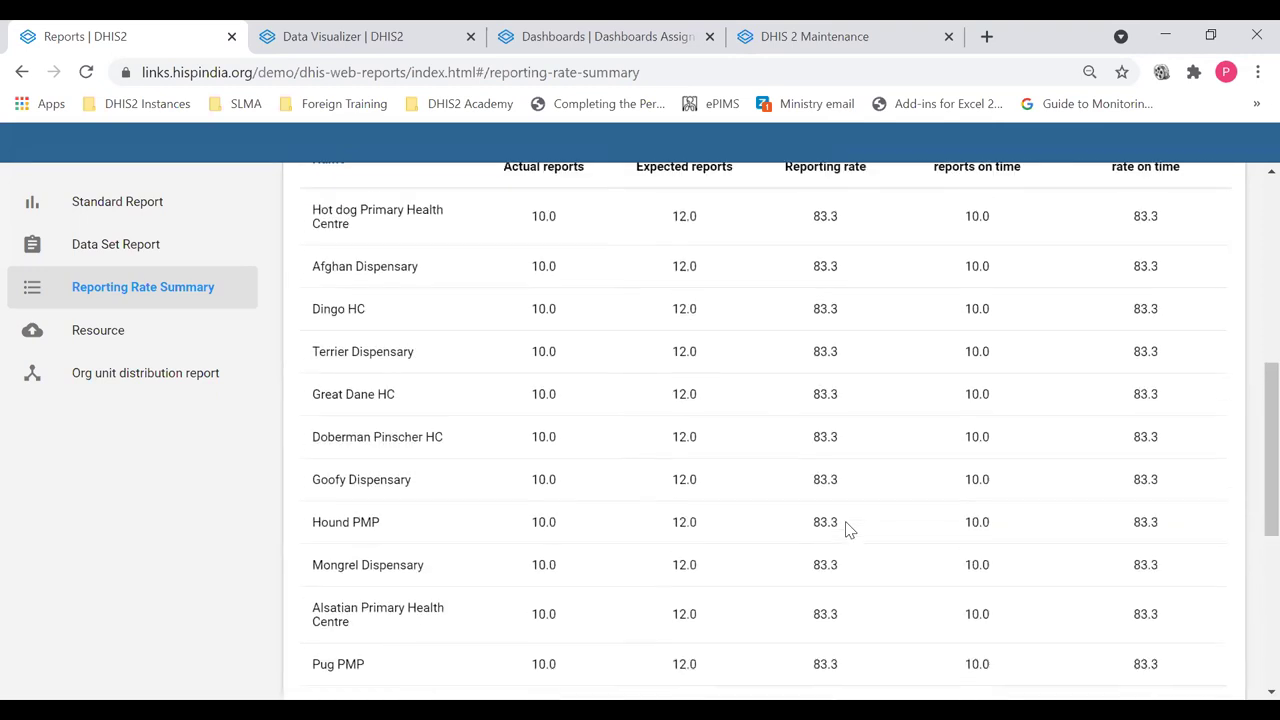
pyautogui.scroll(3, 845, 530)
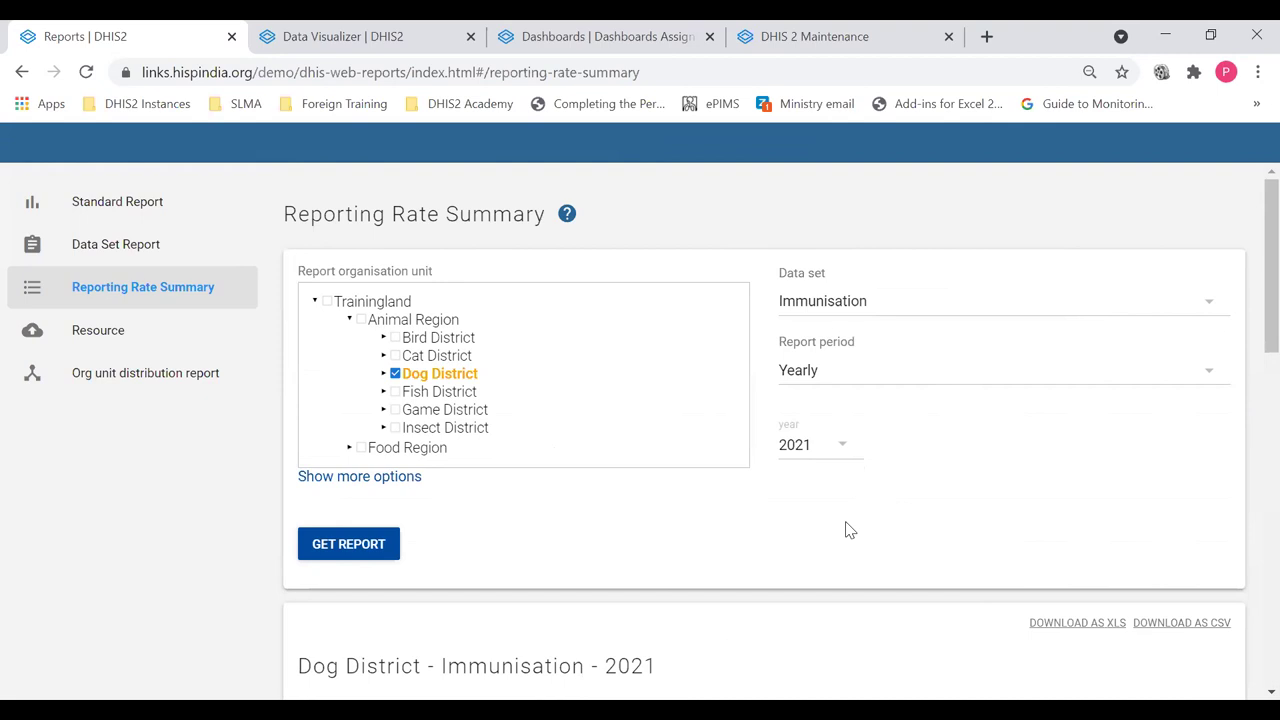
pyautogui.click(417, 480)
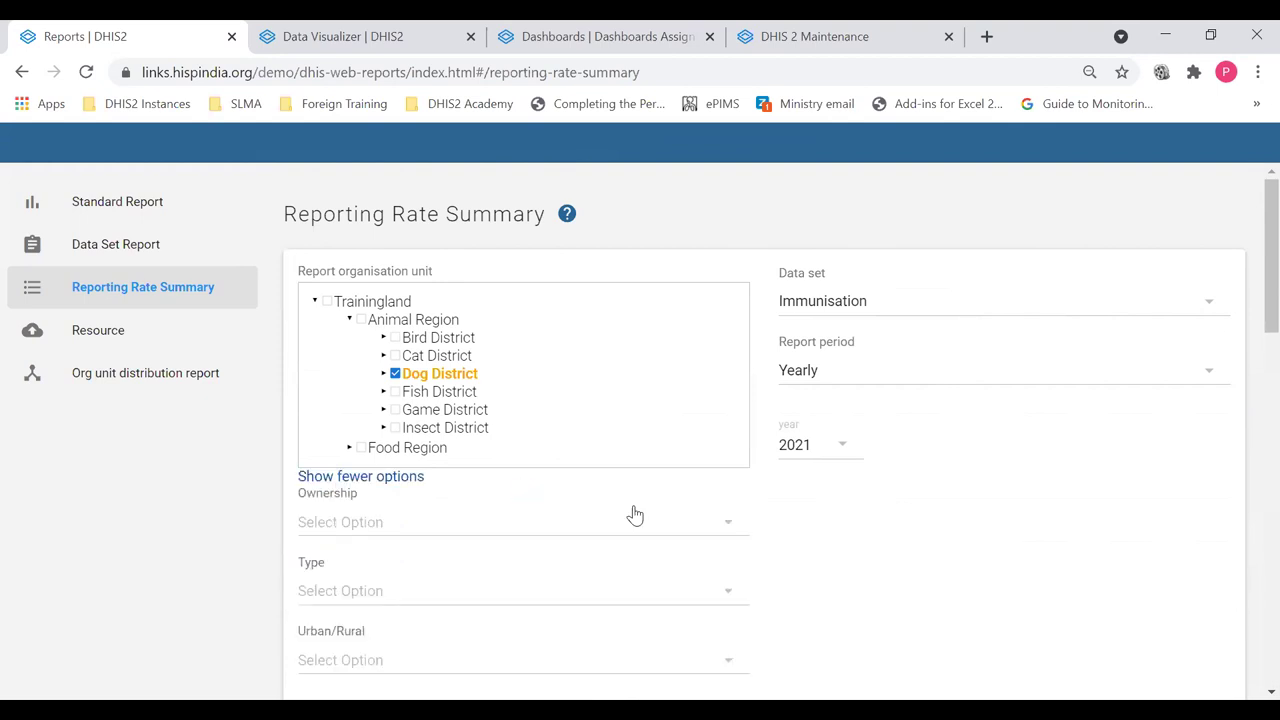
pyautogui.scroll(-1, 635, 515)
pyautogui.scroll(-1, 635, 515)
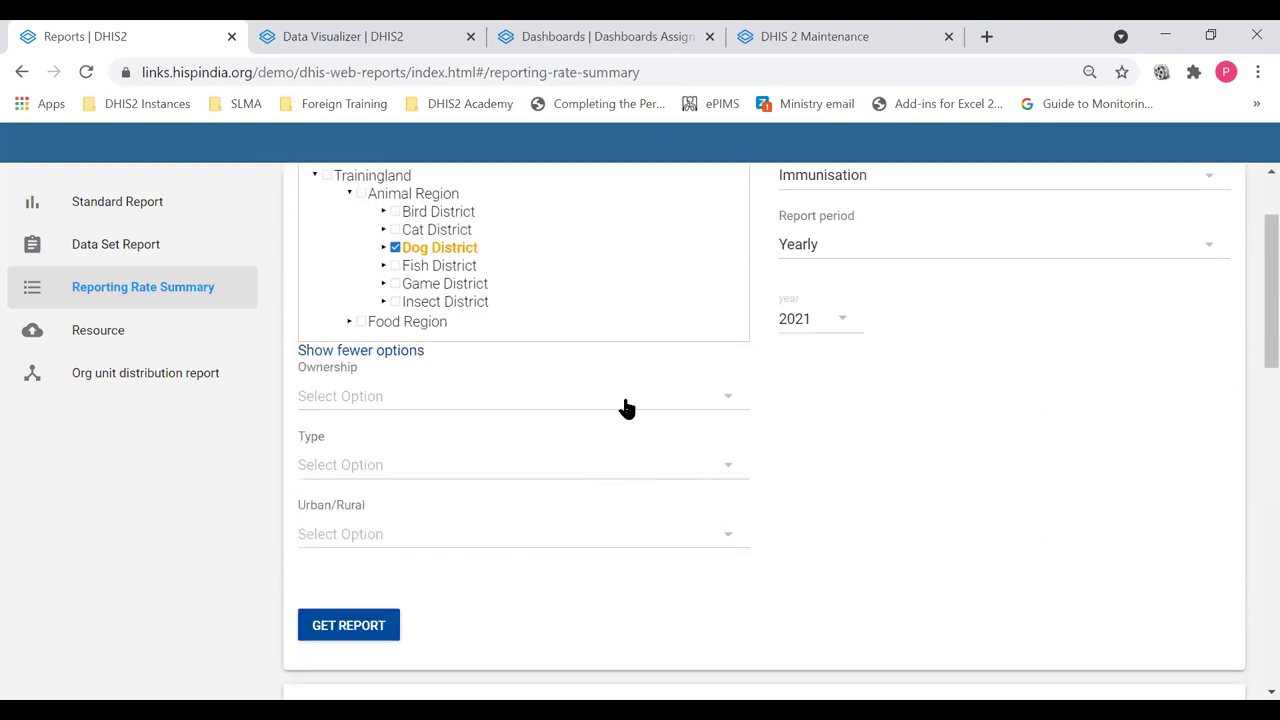
pyautogui.click(602, 464)
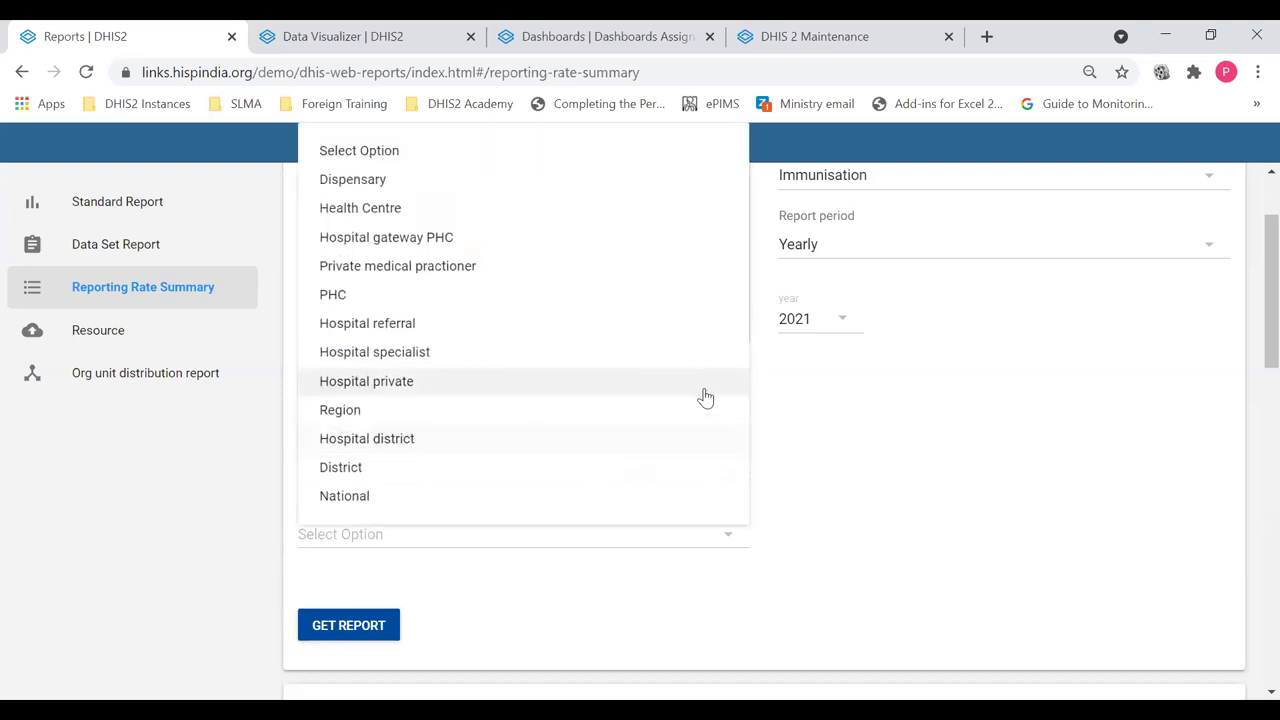
pyautogui.click(810, 424)
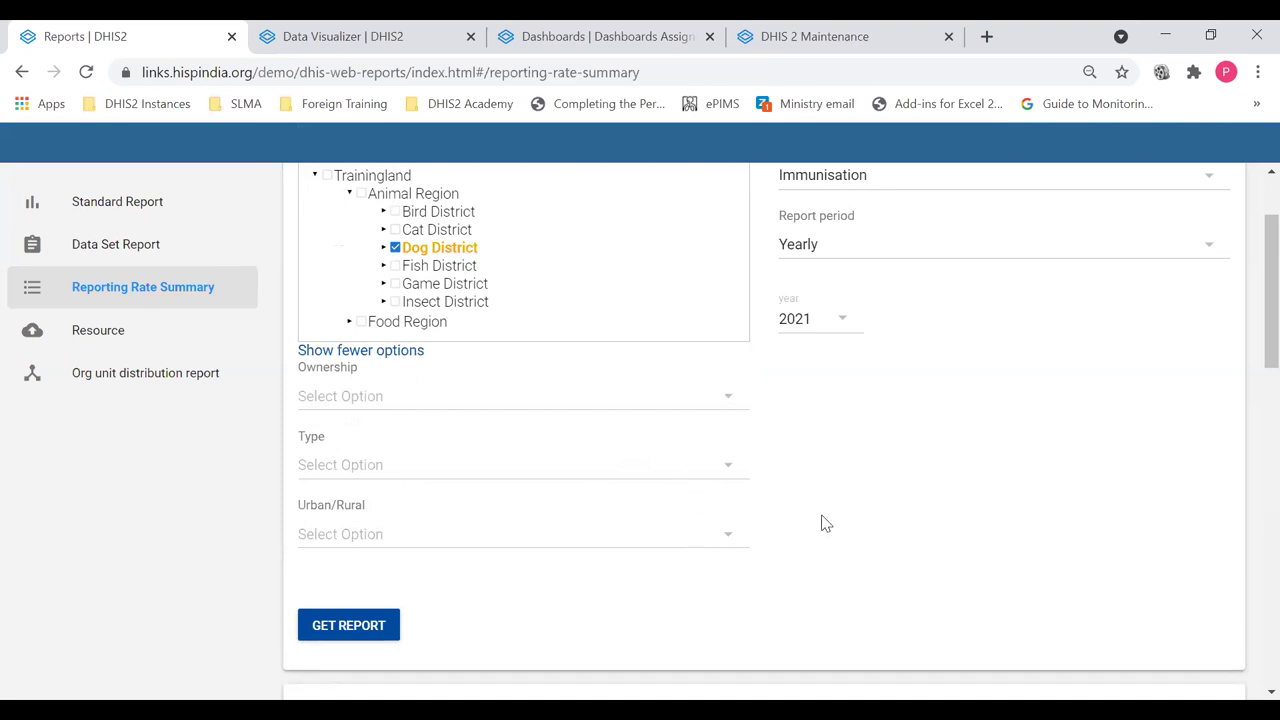
# View the available report period types for the reporting rate summary and close the list without choosing another.
pyautogui.scroll(2, 909, 506)
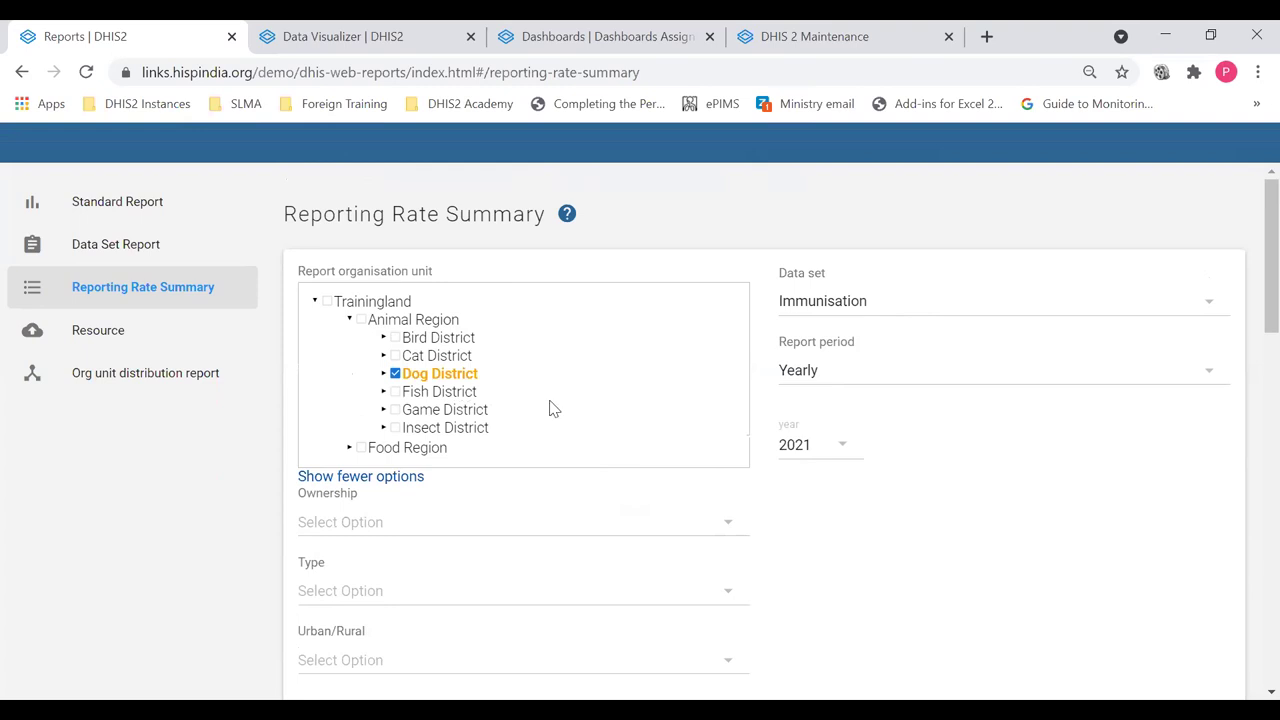
pyautogui.click(915, 385)
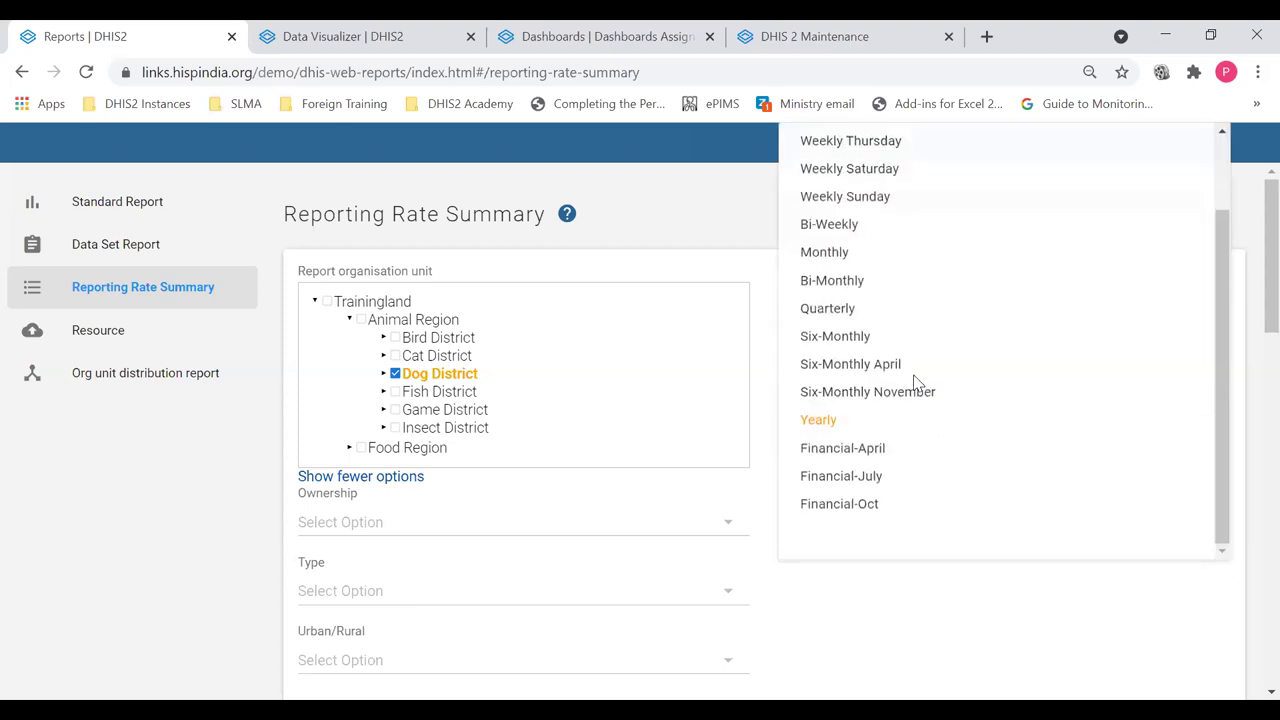
pyautogui.click(684, 246)
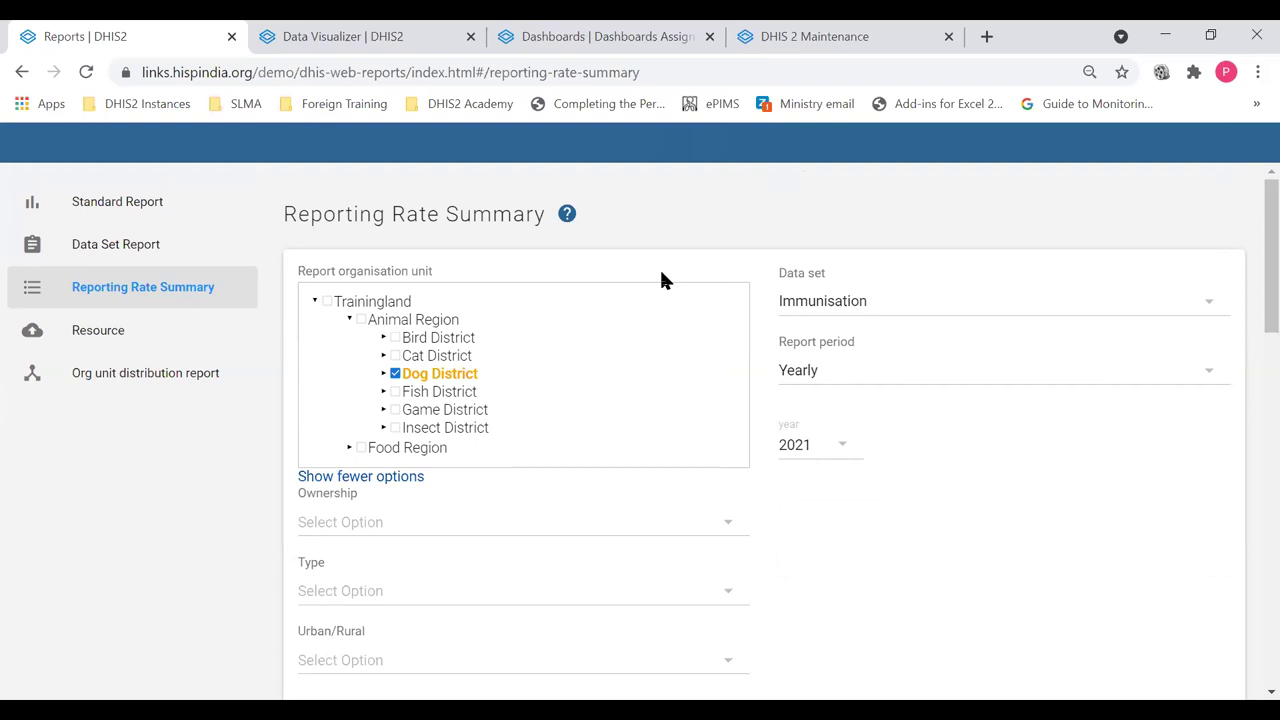
# Switch to Data Visualizer, reload it, and open the saved chart "EPI - Completeness - last 12 months" by searching for "comple".
pyautogui.click(410, 44)
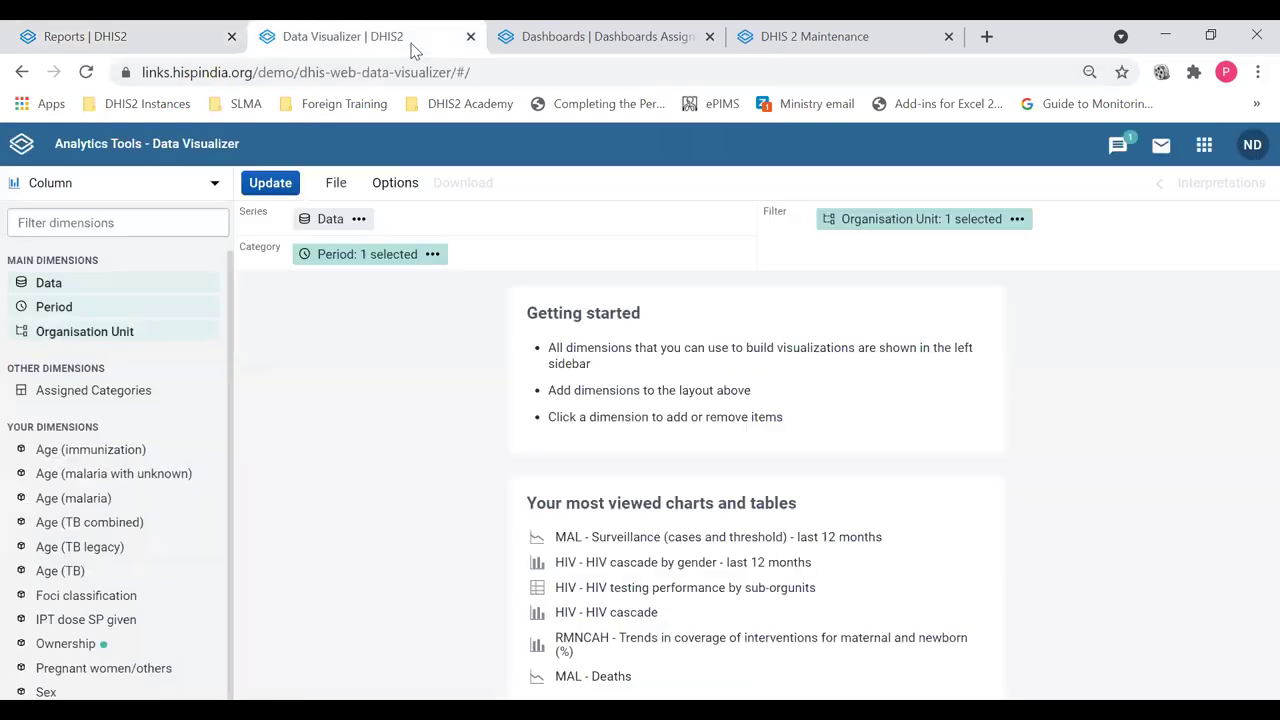
pyautogui.click(86, 72)
pyautogui.click(338, 183)
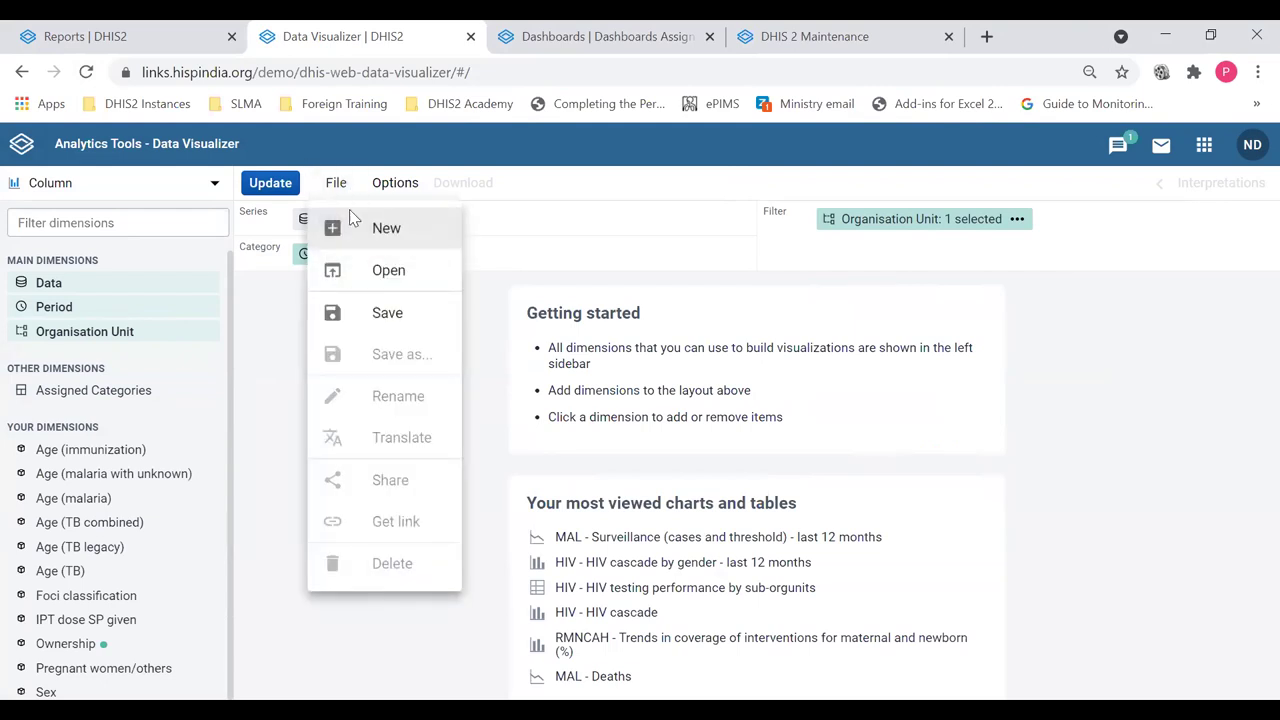
pyautogui.click(380, 270)
pyautogui.click(331, 226)
pyautogui.write('com')
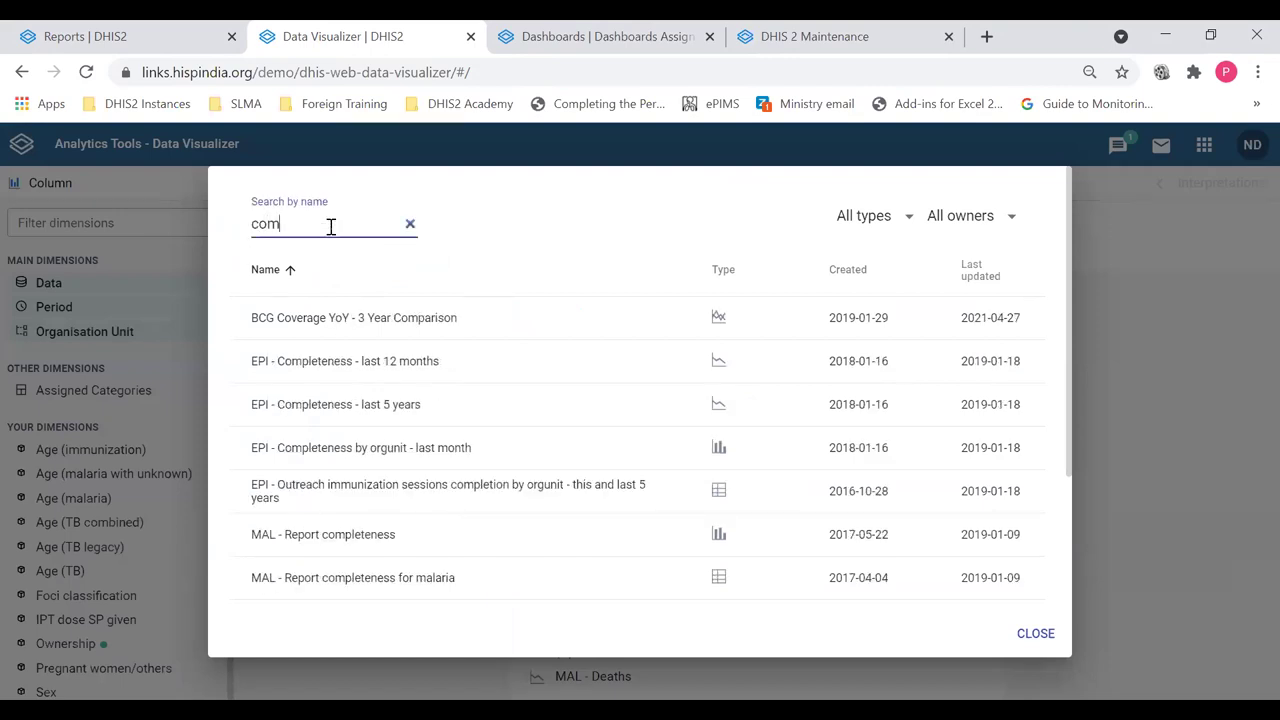
pyautogui.write('ple')
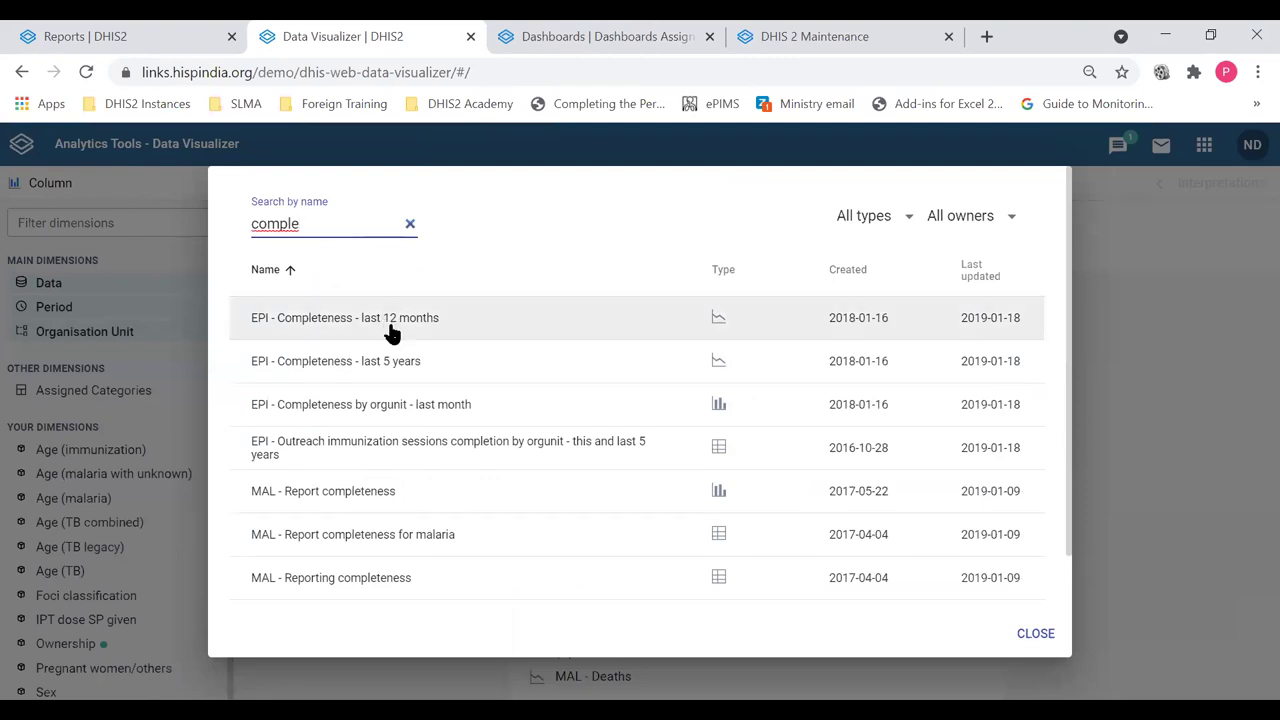
pyautogui.click(446, 338)
pyautogui.click(446, 338)
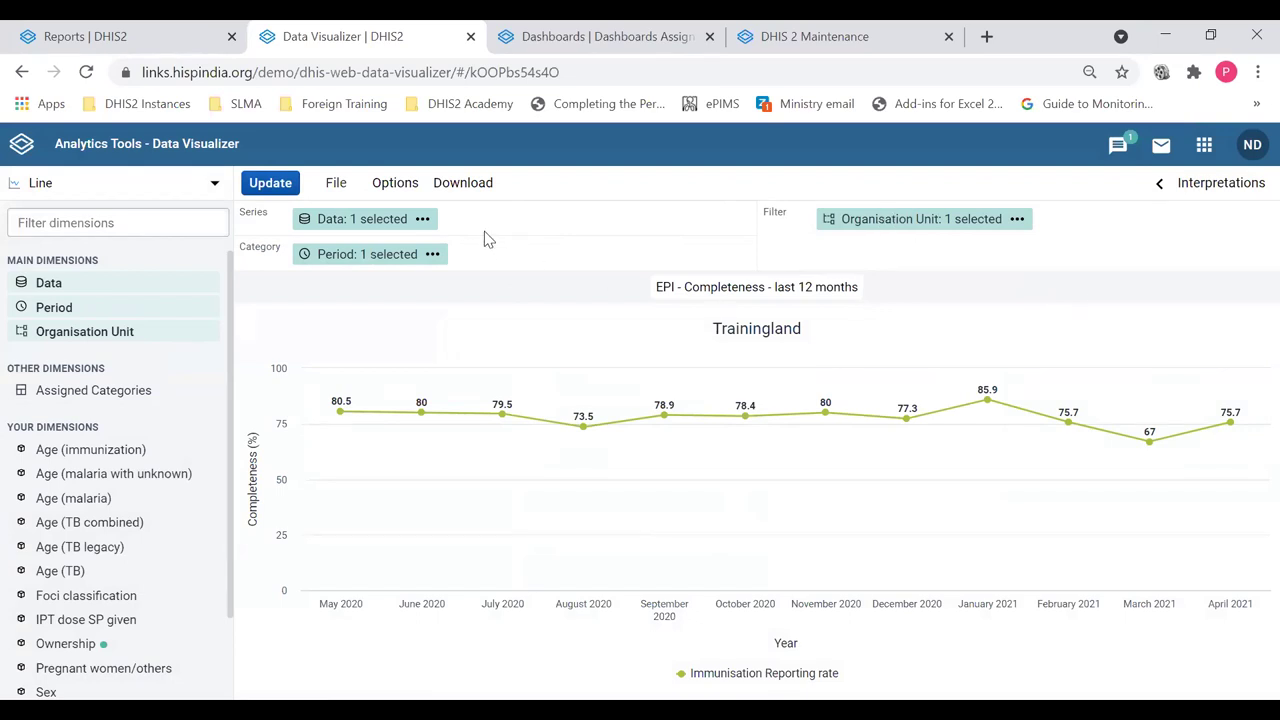
# Review the completeness chart's selected data, period and organisation unit without changing them.
pyautogui.click(395, 222)
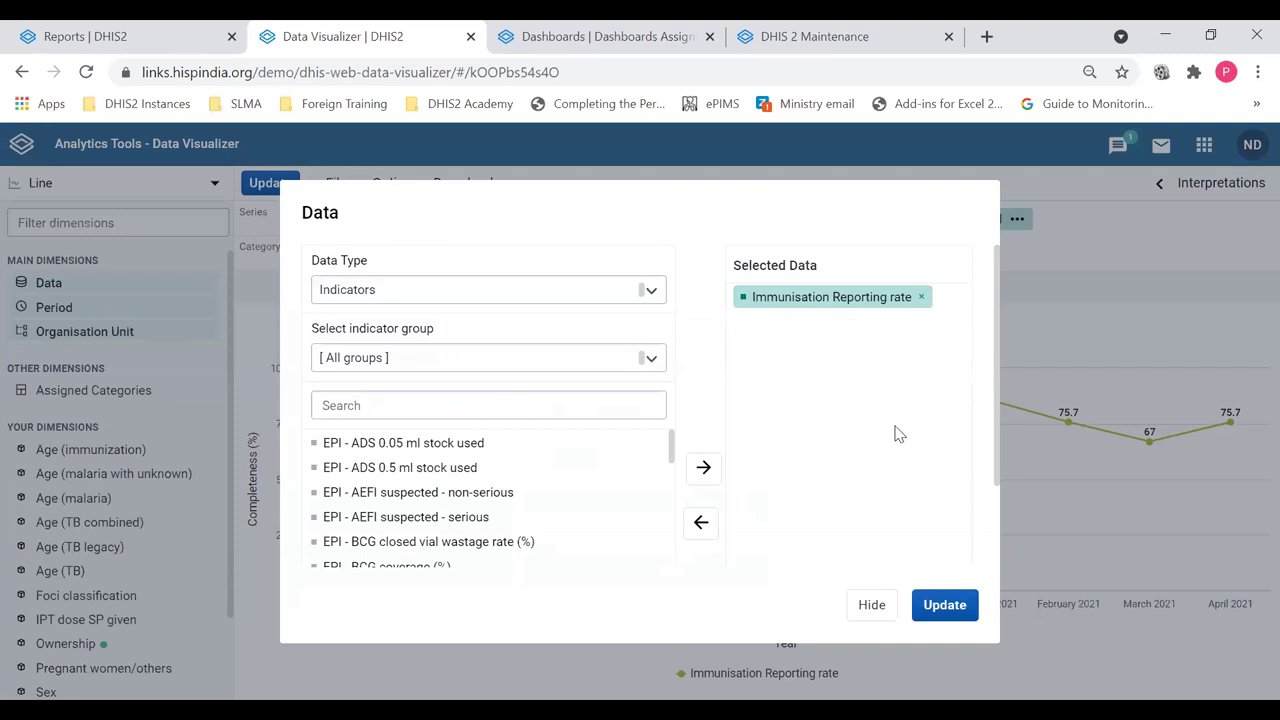
pyautogui.click(872, 606)
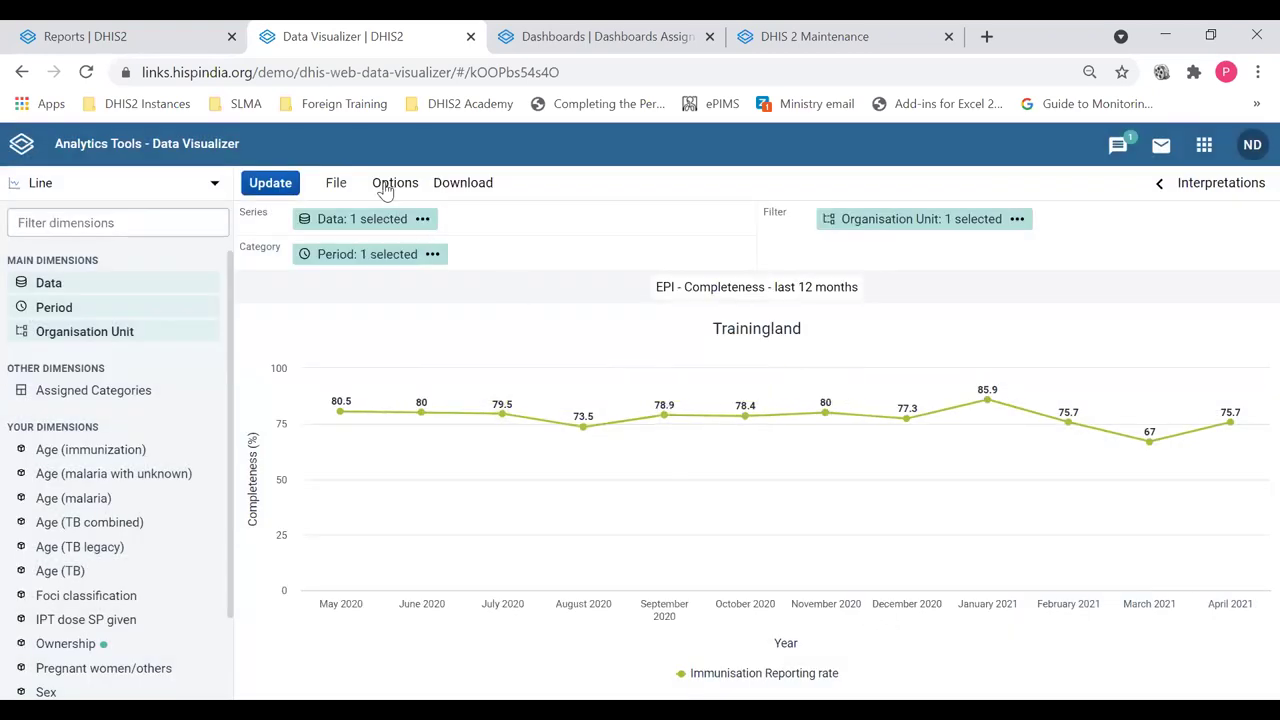
pyautogui.click(352, 256)
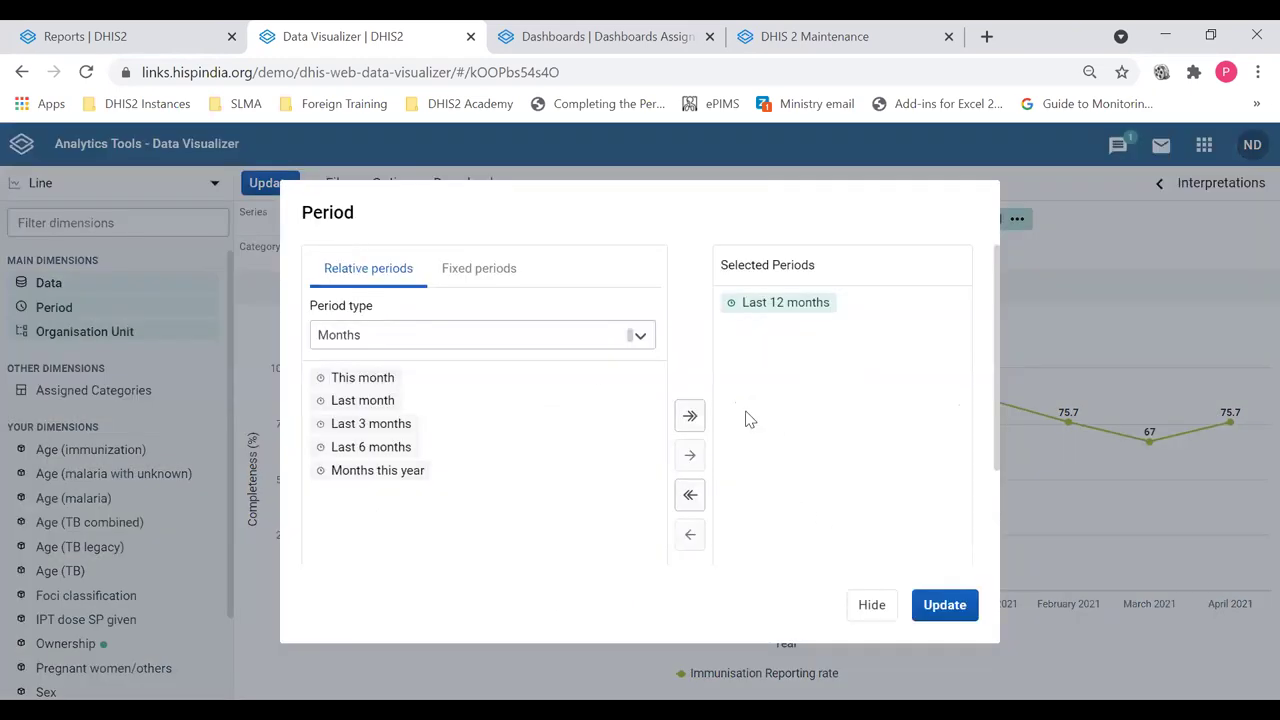
pyautogui.click(880, 600)
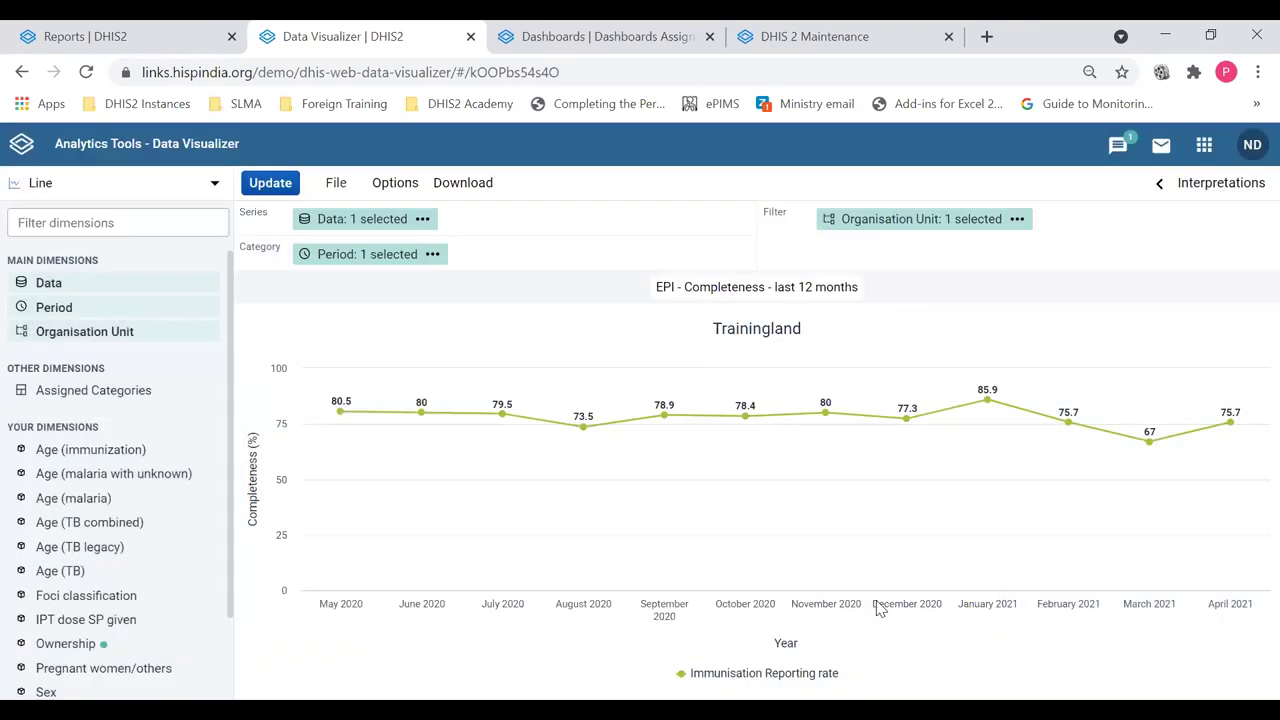
pyautogui.click(920, 220)
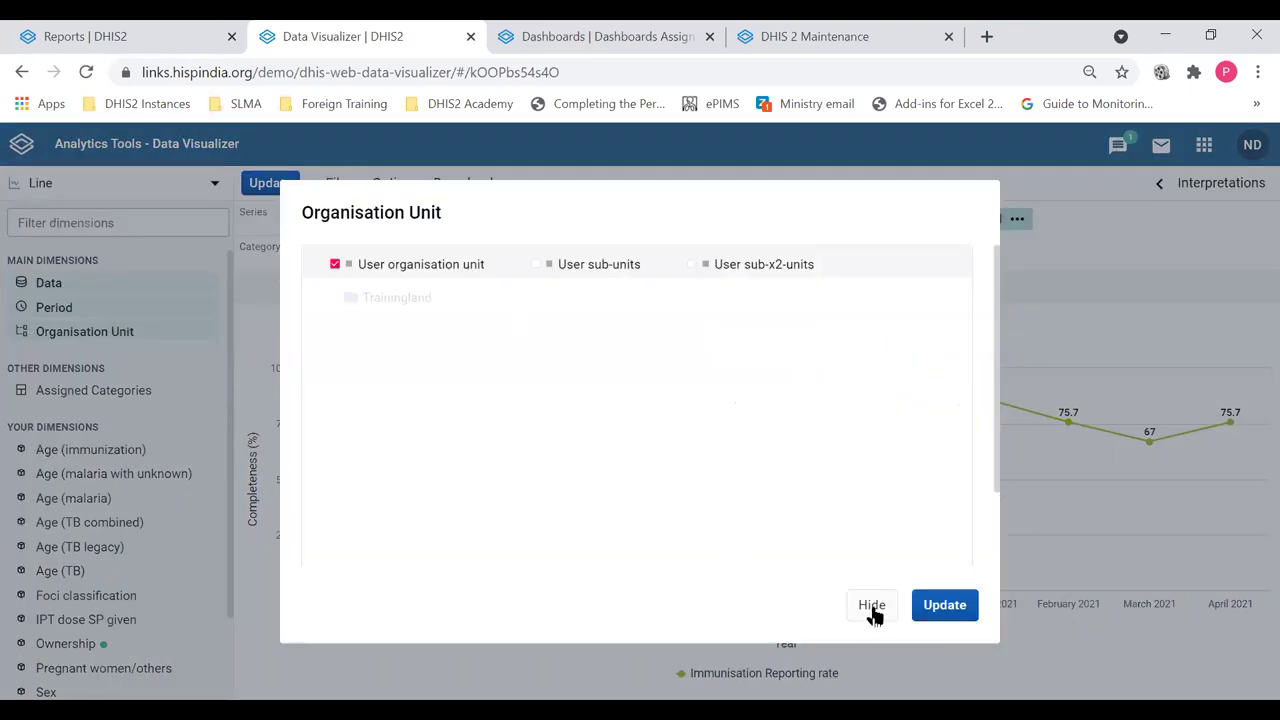
pyautogui.click(871, 606)
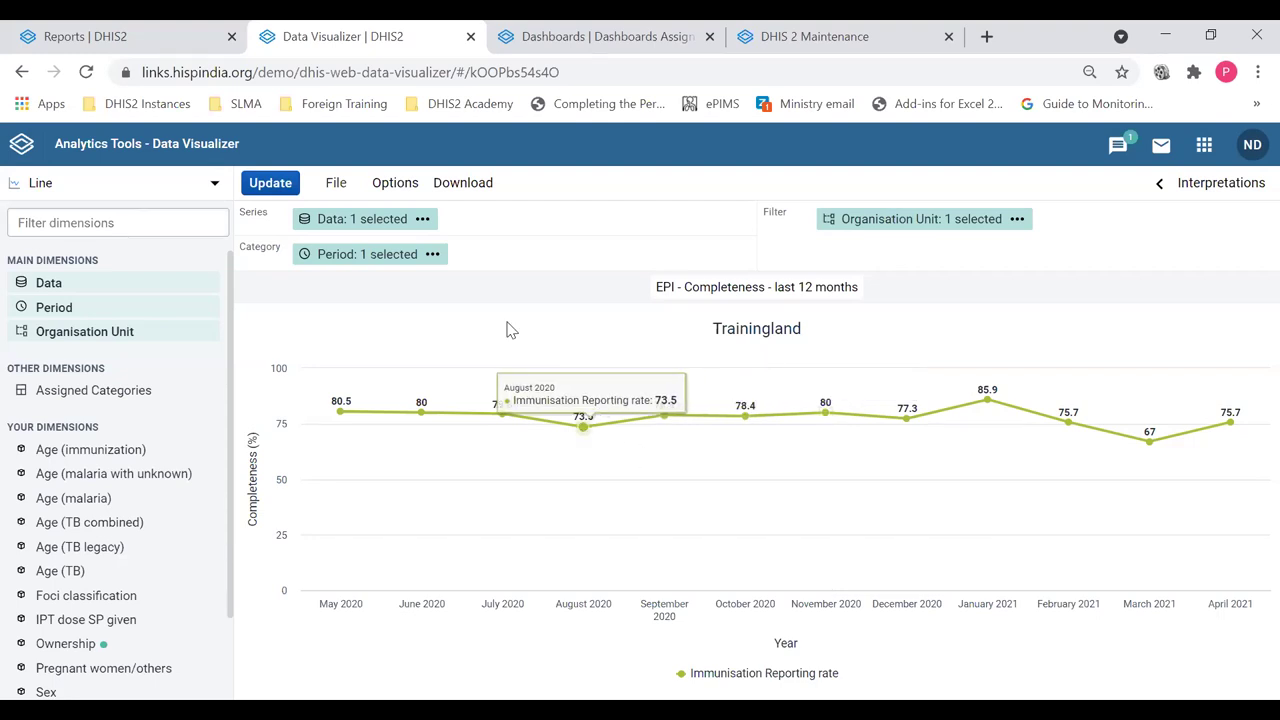
# For the chart's data selection, set the data type to Data sets and the metric to Reporting rate.
pyautogui.click(383, 220)
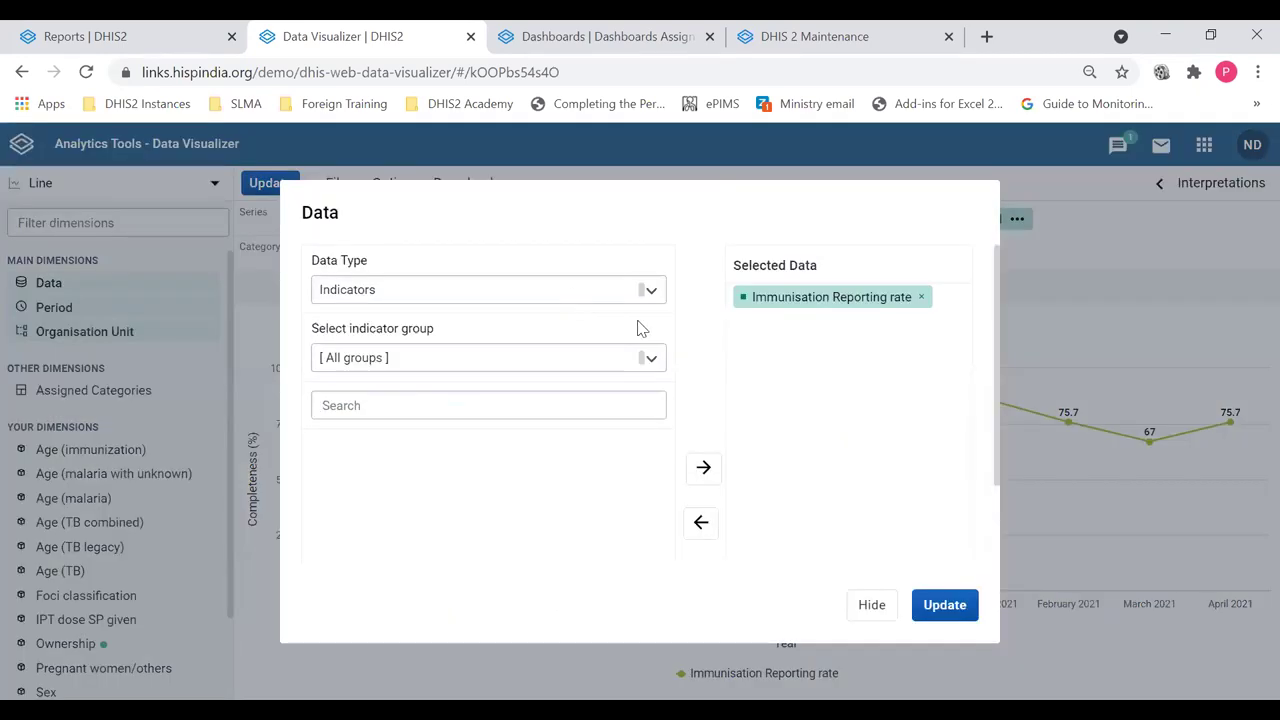
pyautogui.click(652, 290)
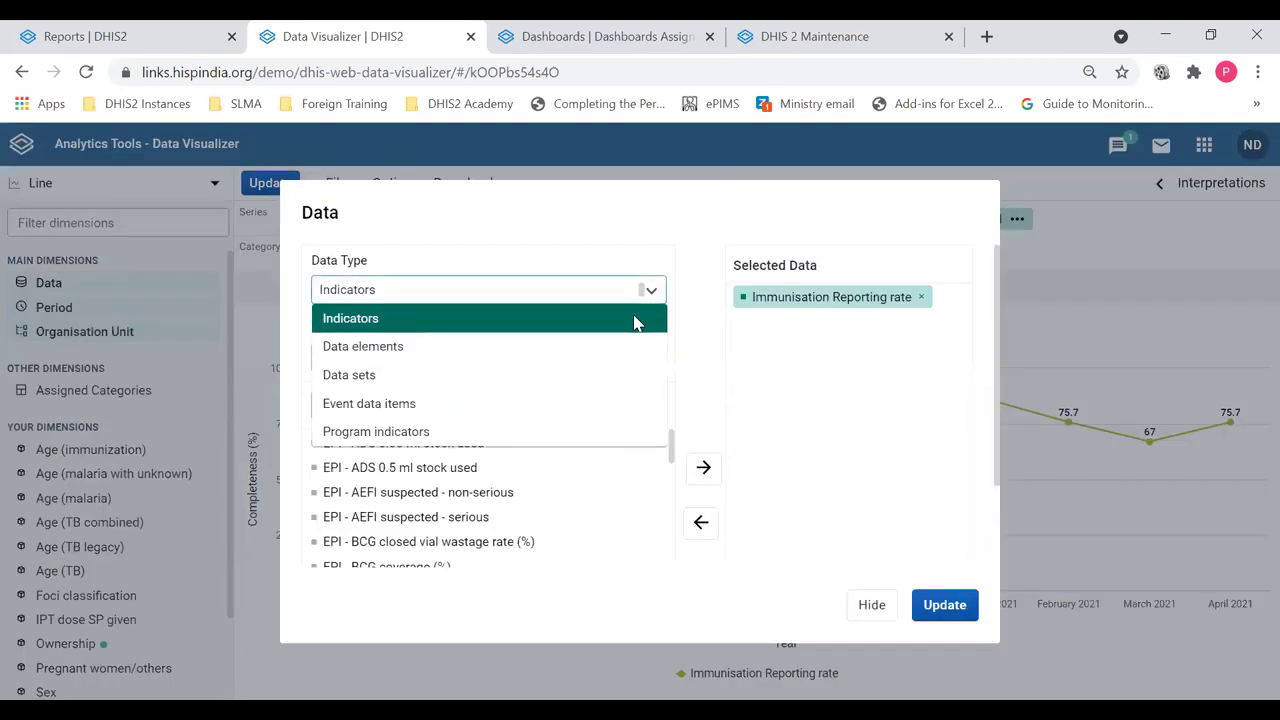
pyautogui.click(505, 377)
pyautogui.click(651, 360)
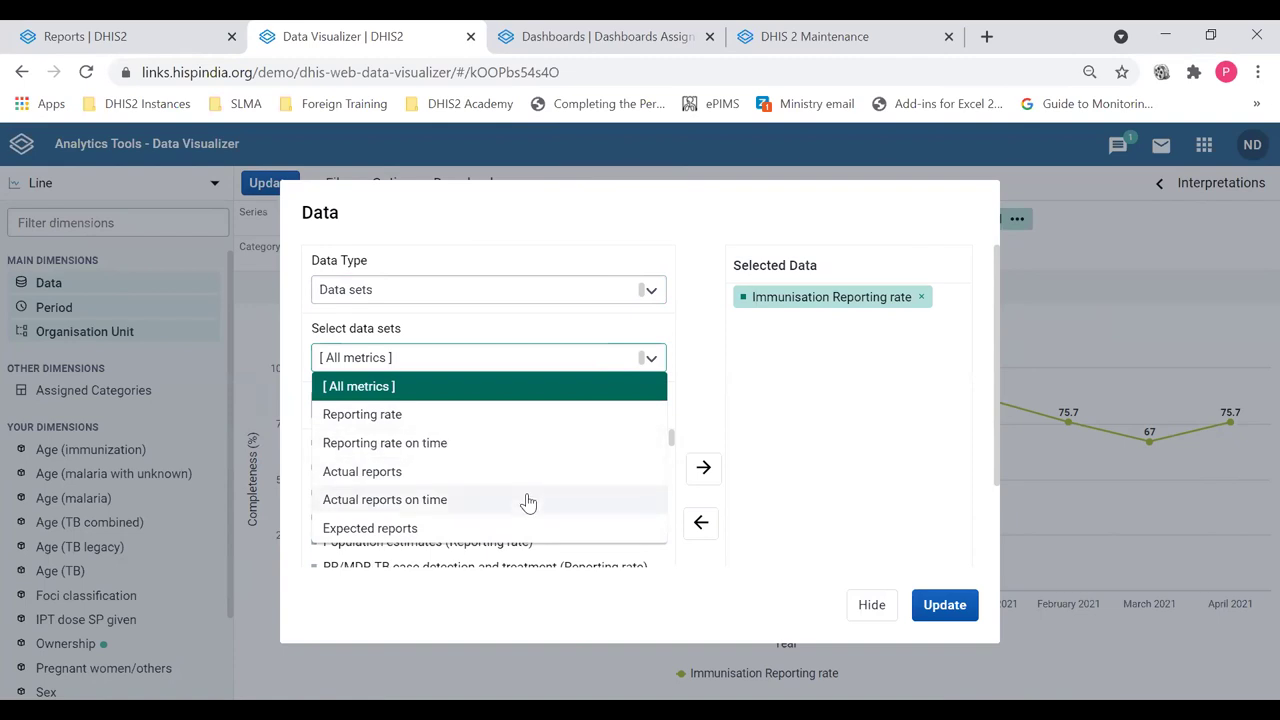
pyautogui.click(675, 463)
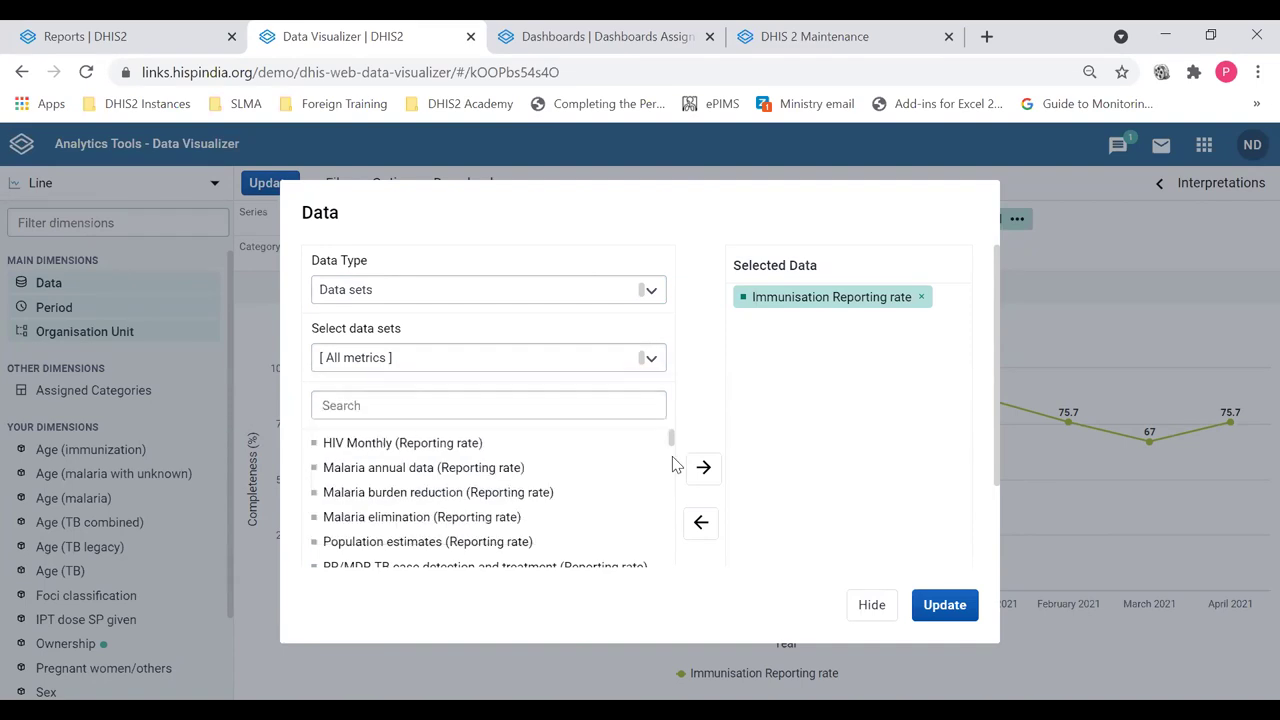
pyautogui.click(646, 359)
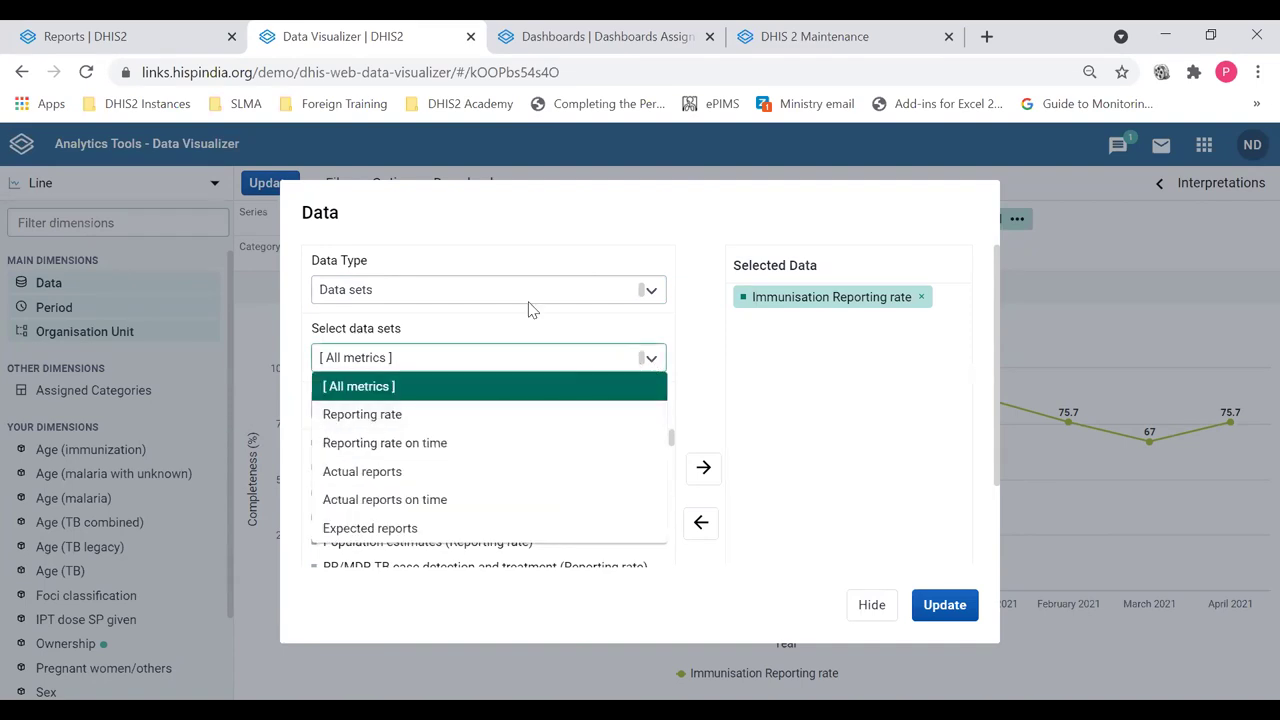
pyautogui.click(507, 416)
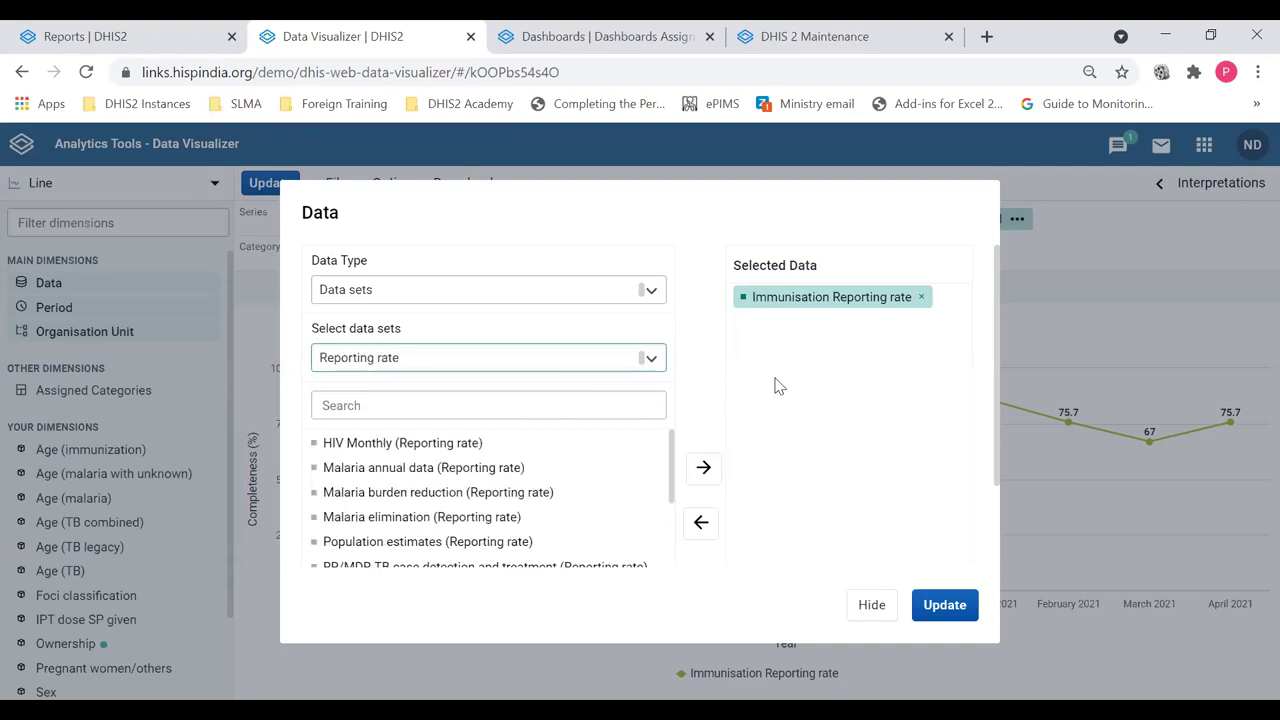
# Add HIV Monthly (Reporting rate) to the selected data and update the completeness chart.
pyautogui.click(563, 408)
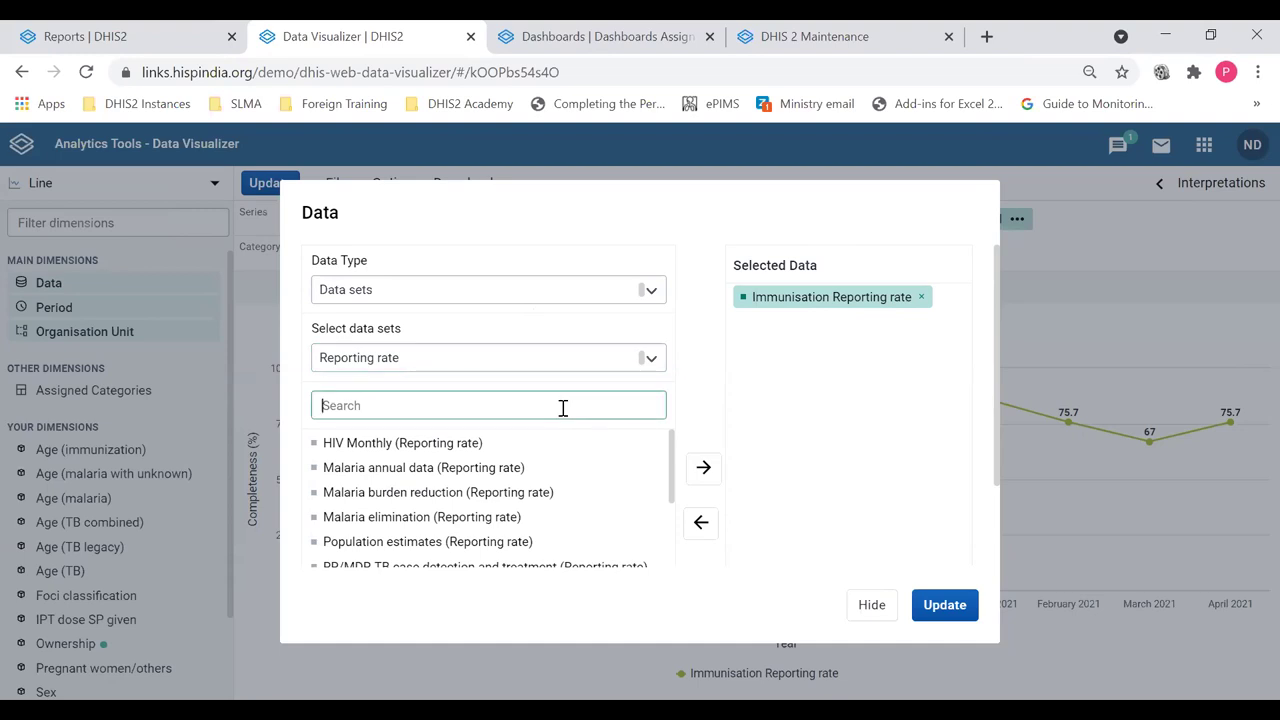
pyautogui.doubleClick(467, 447)
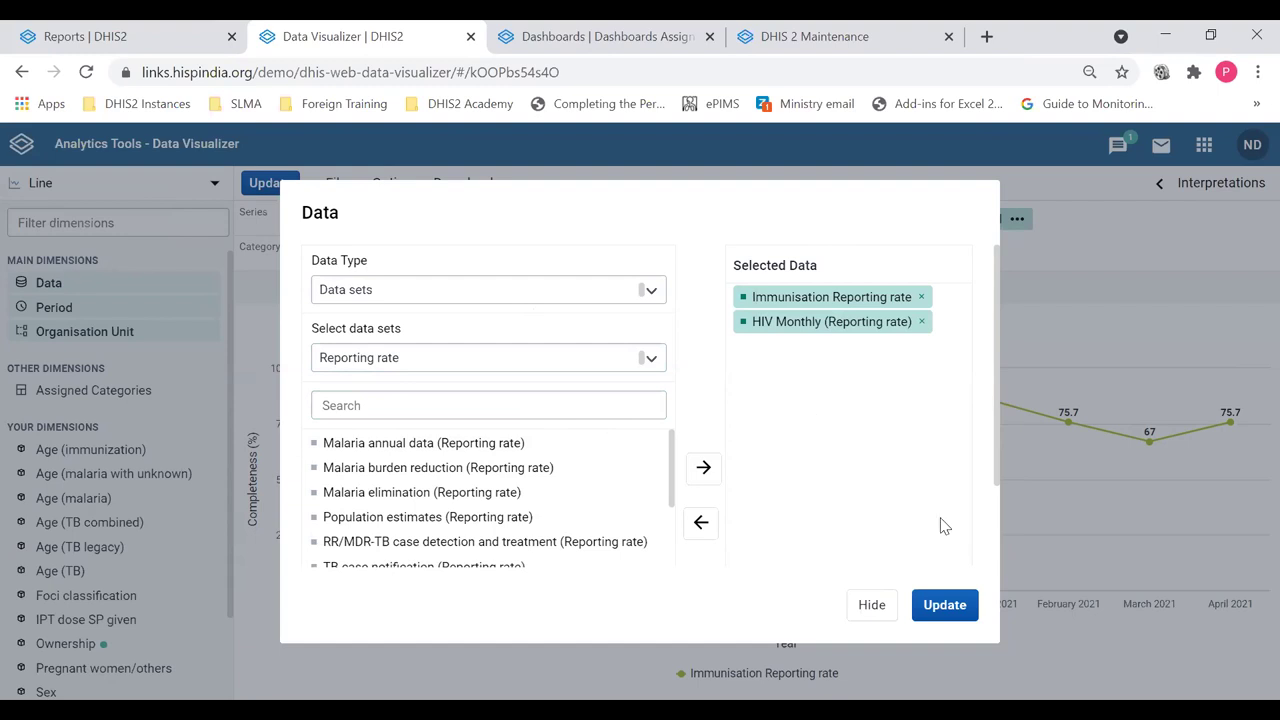
pyautogui.click(945, 610)
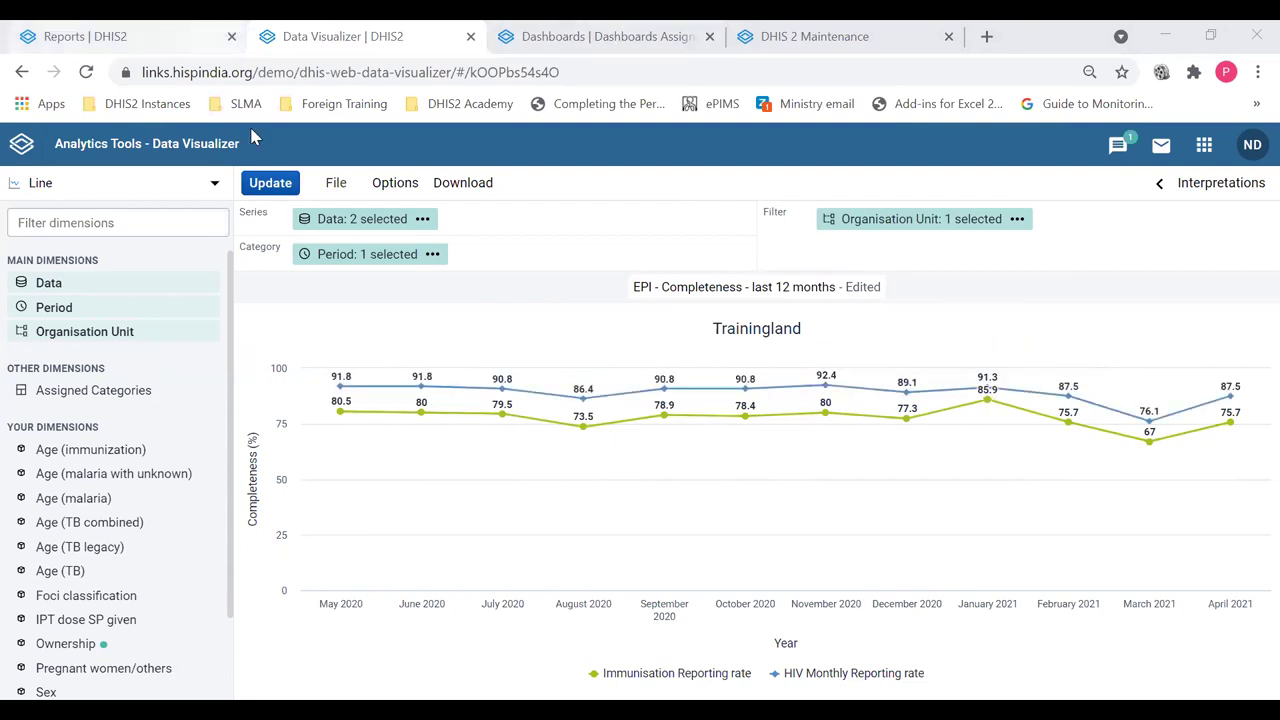
# Compare the Reports page with the Data Visualizer completeness chart and check the chart's period selection without changing it.
pyautogui.hotkey('ctrl', 'pageup')
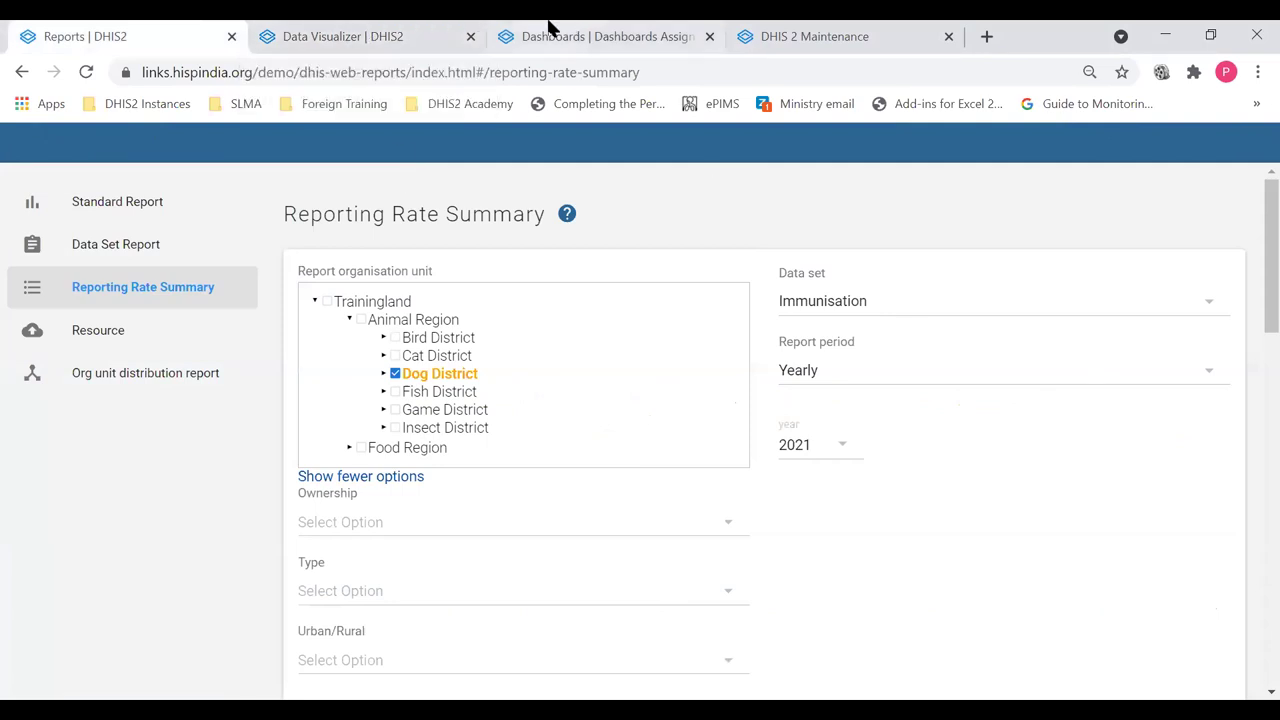
pyautogui.click(378, 36)
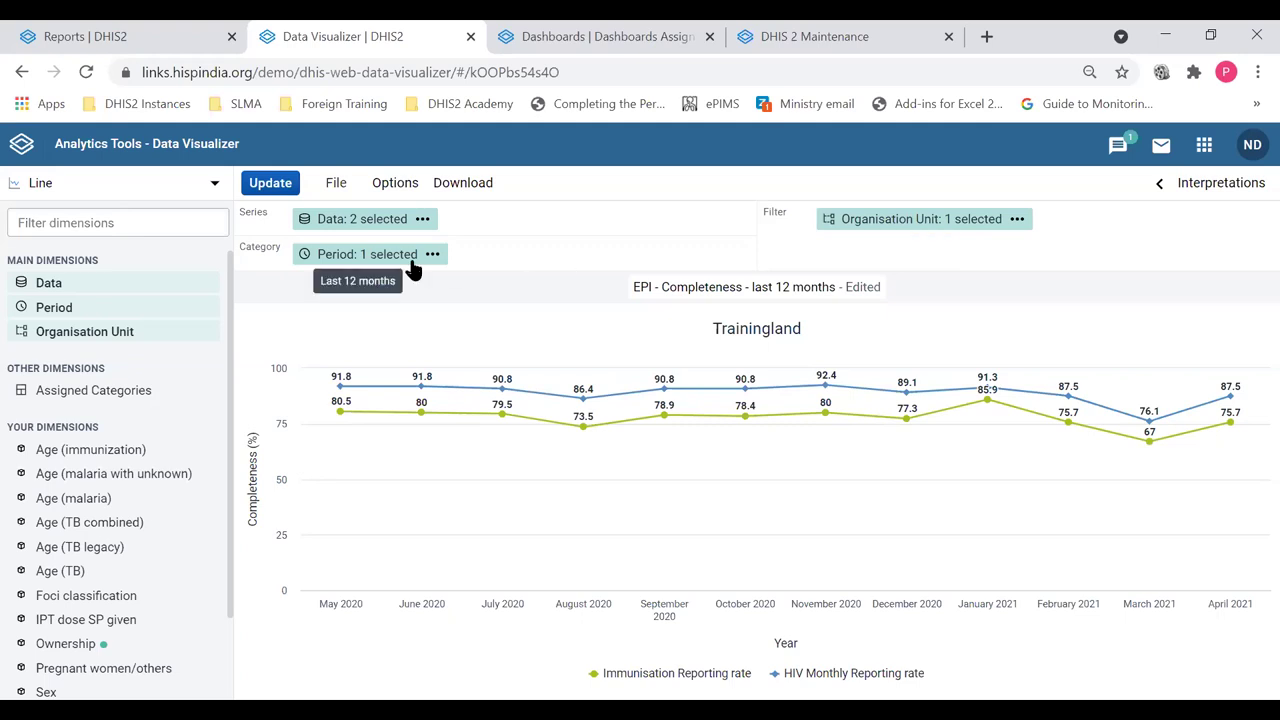
pyautogui.click(367, 254)
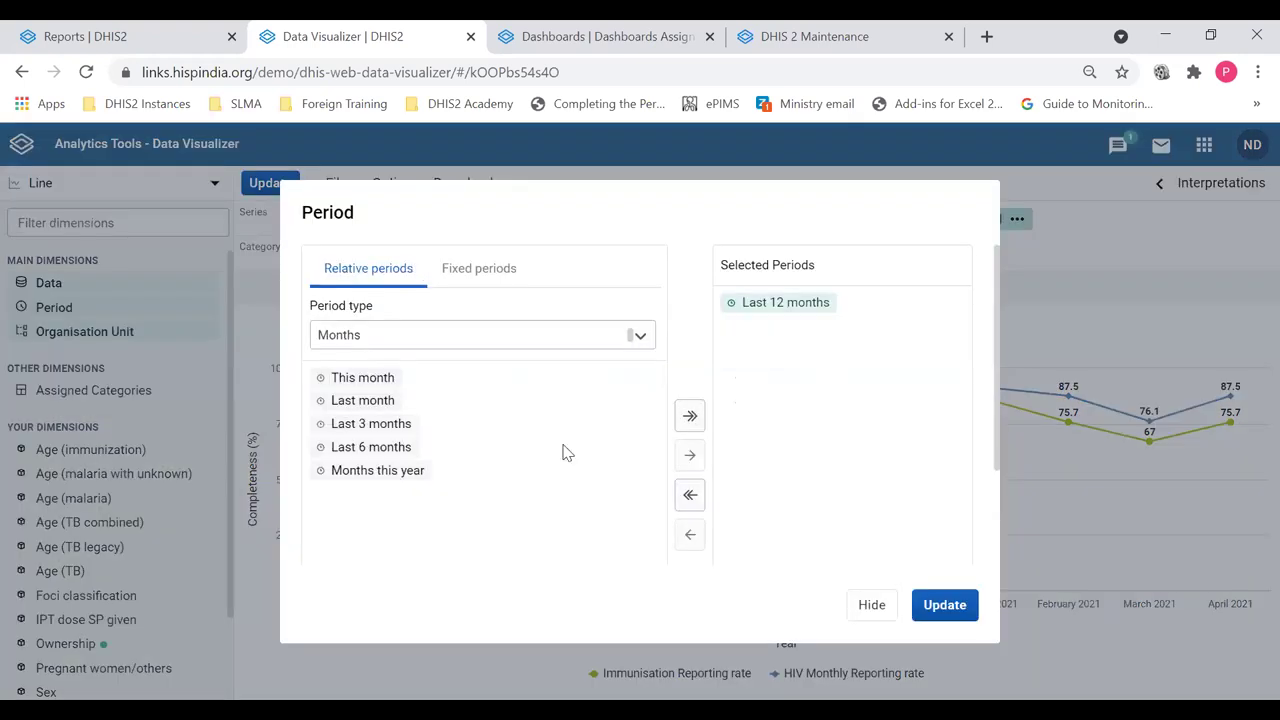
pyautogui.click(870, 608)
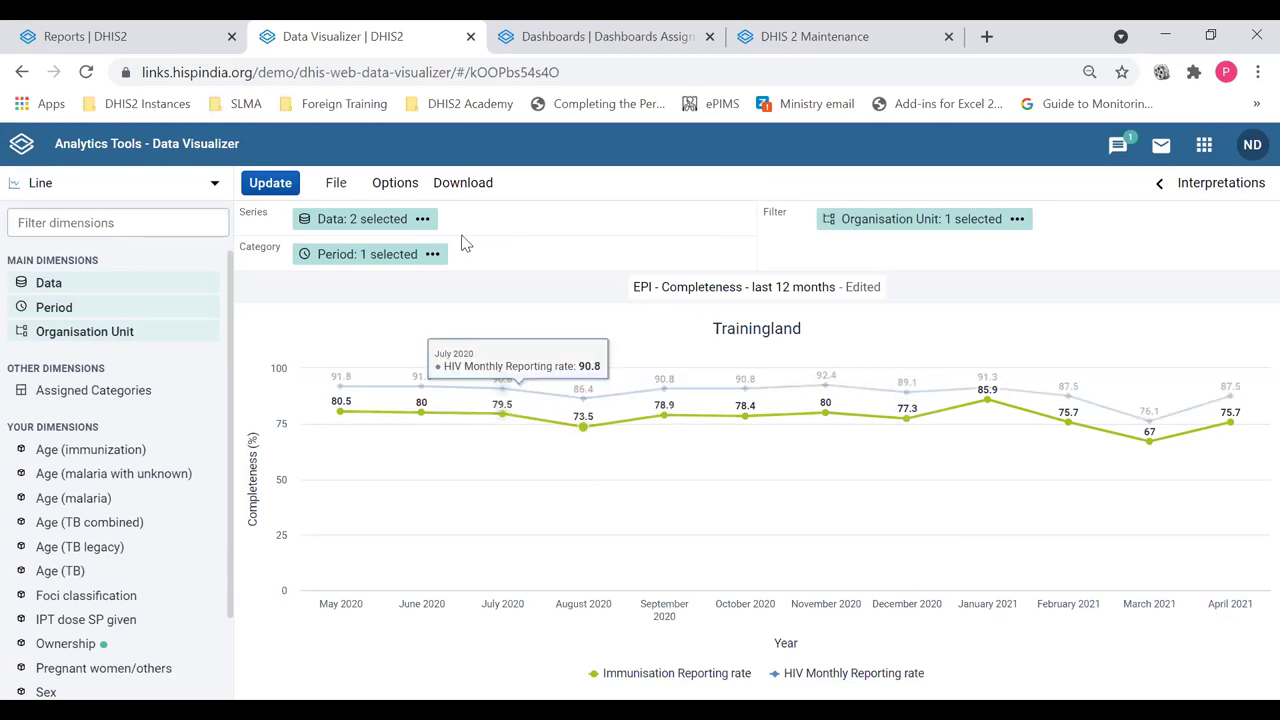
# Switch to Reports and review the Immunisation reporting rate summary for Dog District, 2021.
pyautogui.click(188, 42)
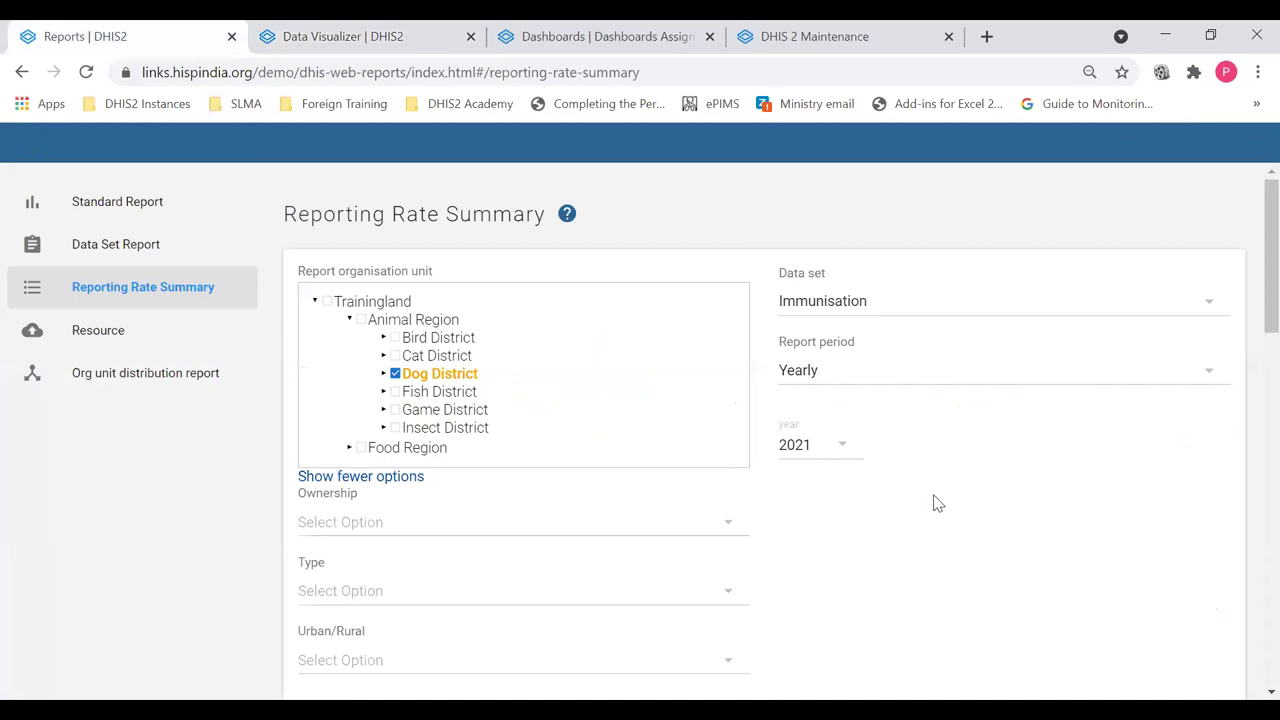
pyautogui.scroll(-3, 940, 510)
pyautogui.scroll(-5, 940, 510)
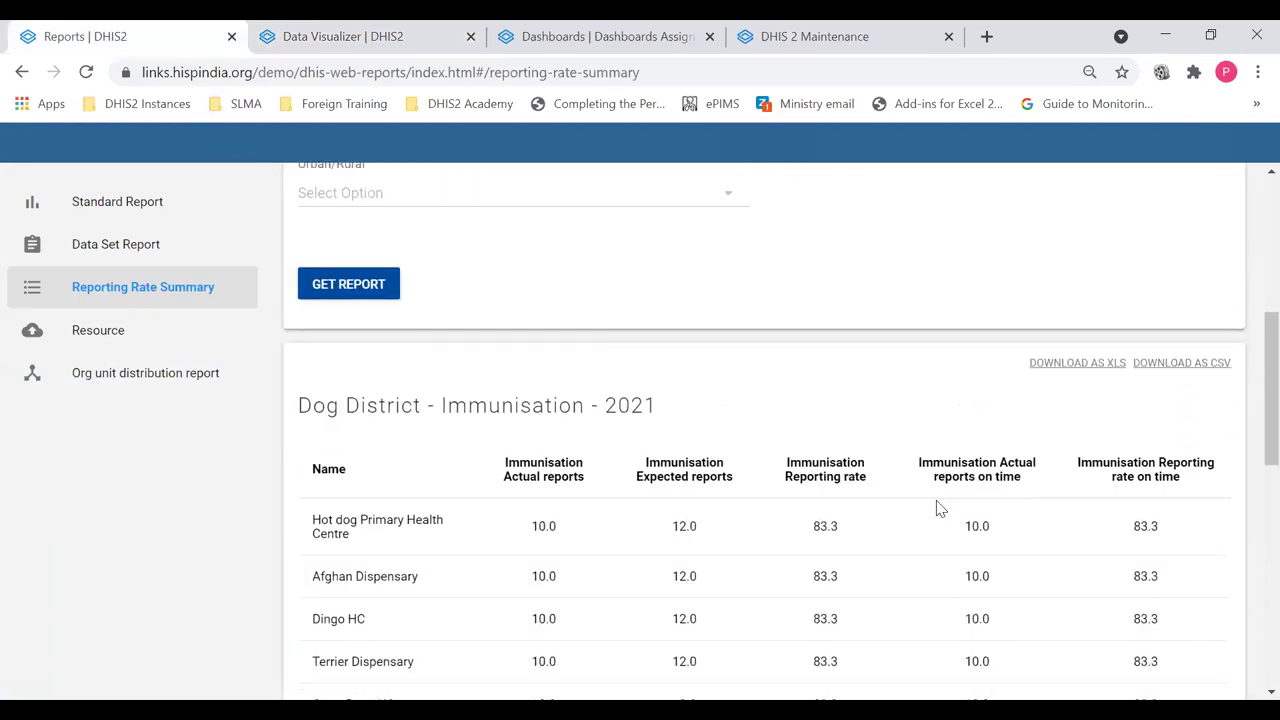
pyautogui.scroll(3, 937, 506)
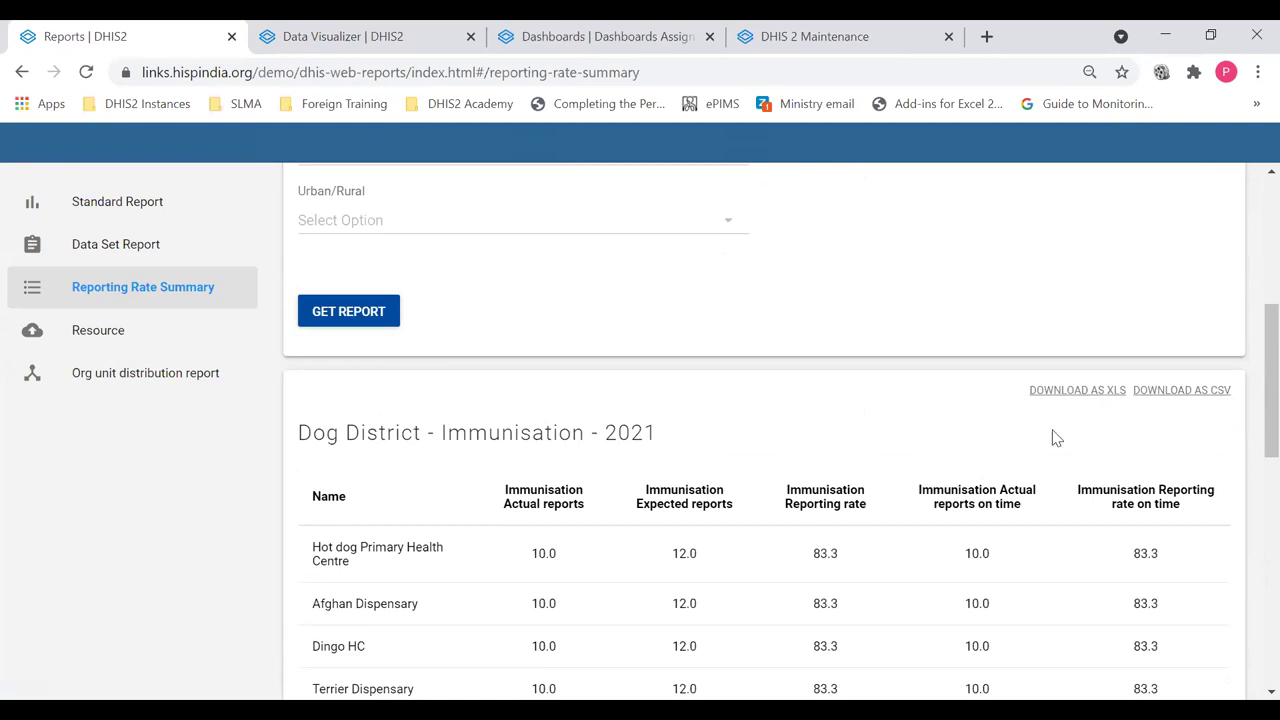
pyautogui.scroll(-6, 1052, 420)
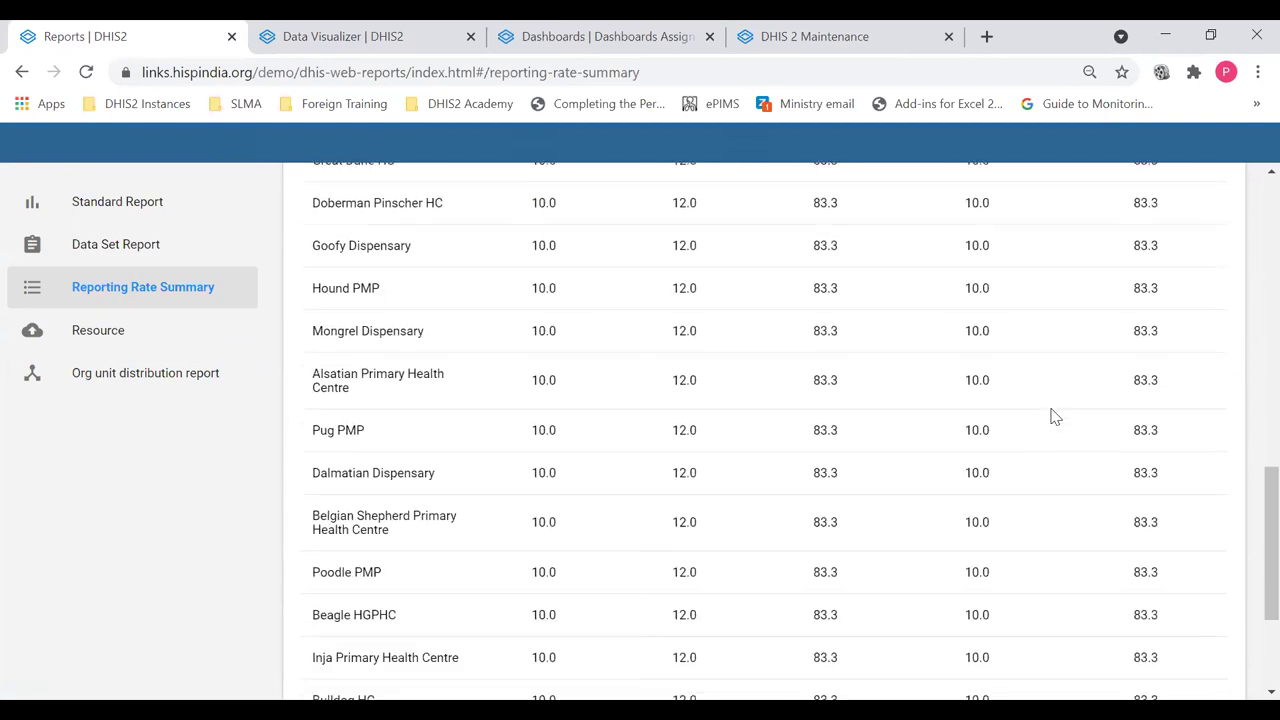
pyautogui.scroll(10, 1052, 416)
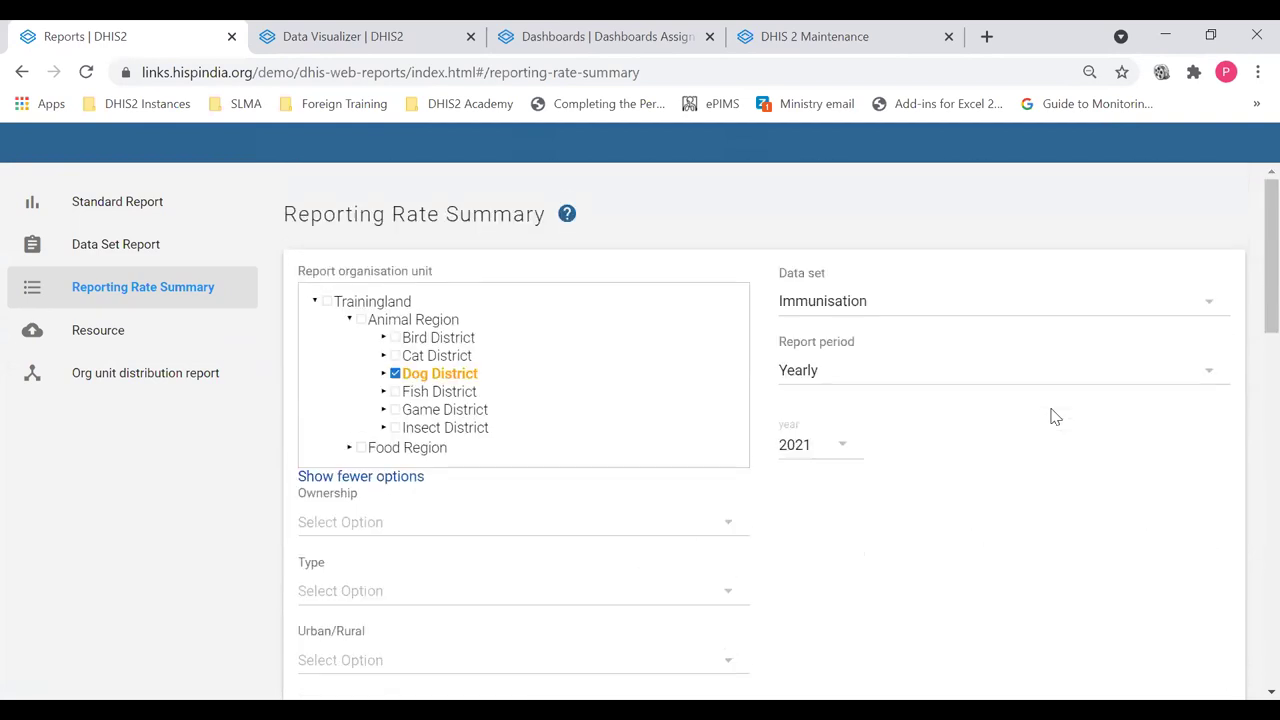
# Generate the 2021 Immunisation reporting rate summary for Animal Region and look through its district rows.
pyautogui.click(360, 320)
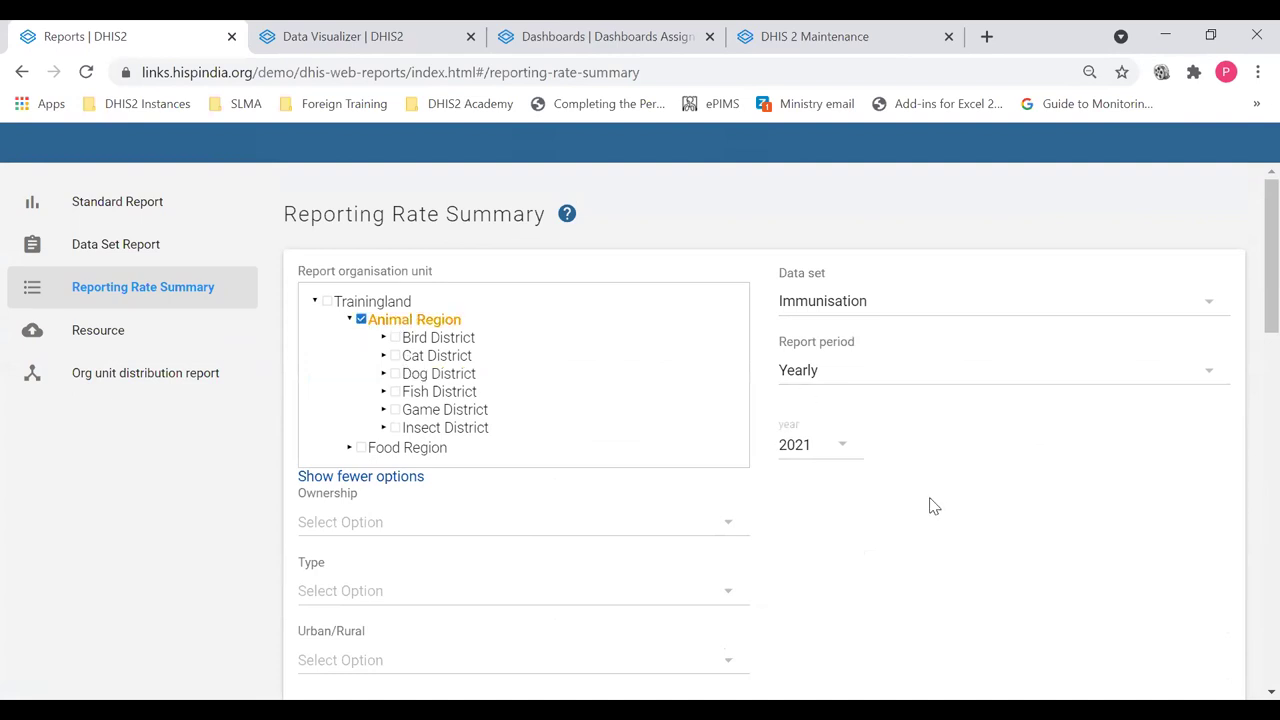
pyautogui.scroll(-2, 922, 519)
pyautogui.click(348, 574)
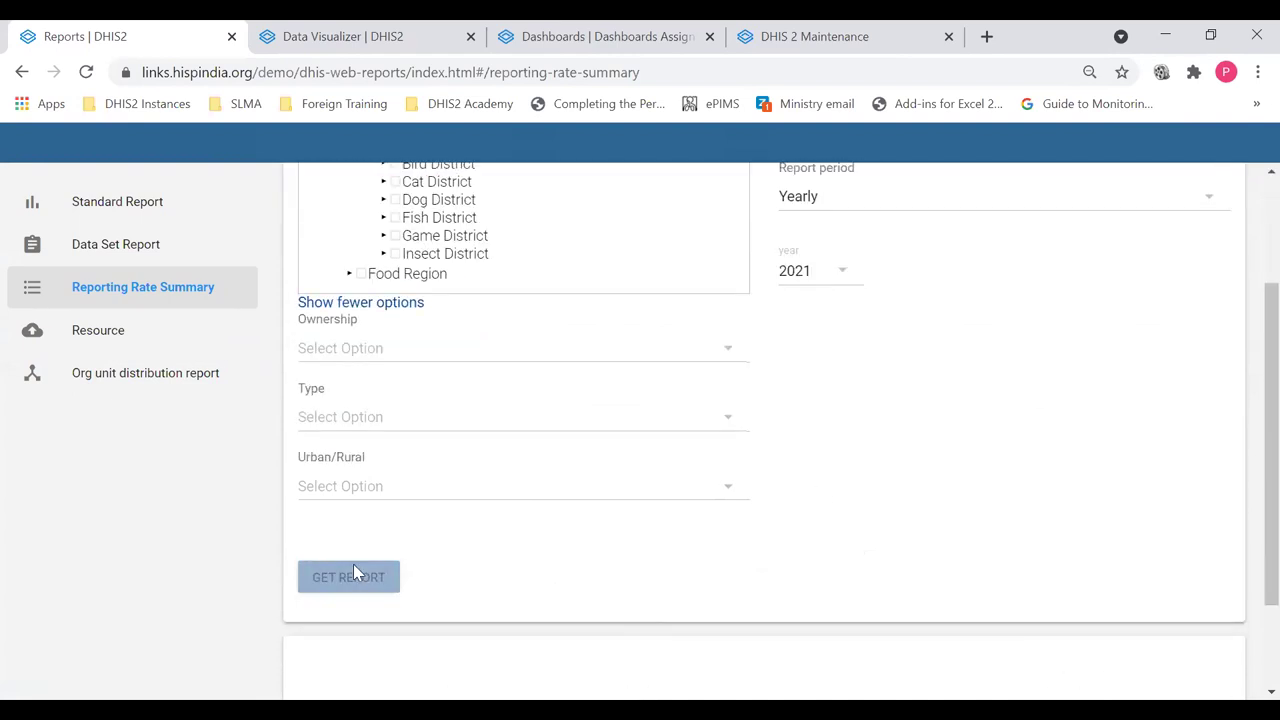
pyautogui.scroll(-5, 873, 494)
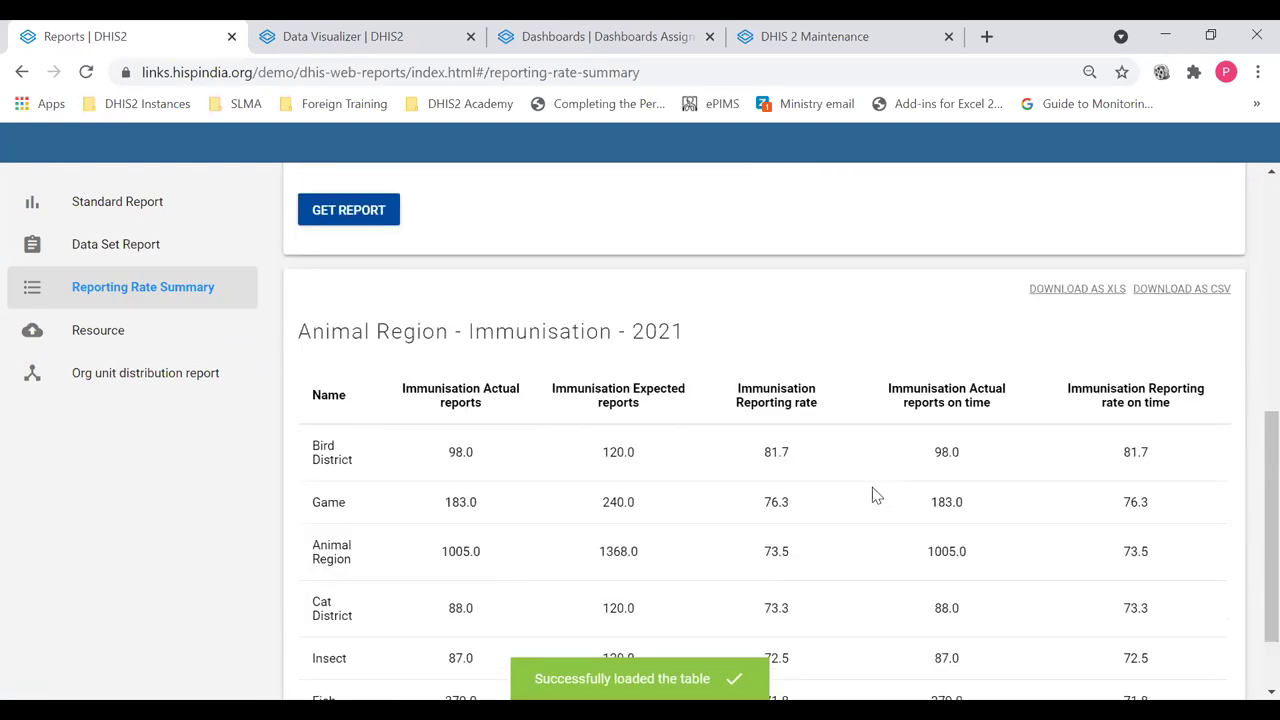
pyautogui.scroll(-1, 873, 494)
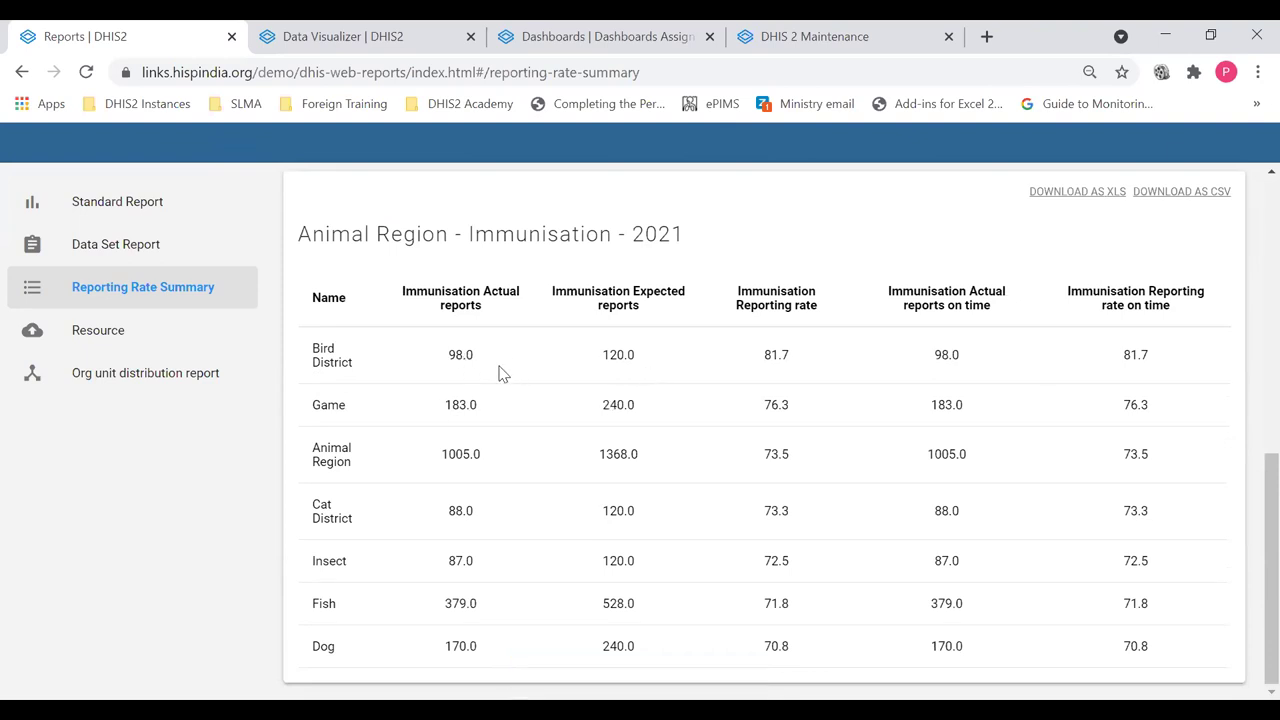
pyautogui.scroll(10, 500, 371)
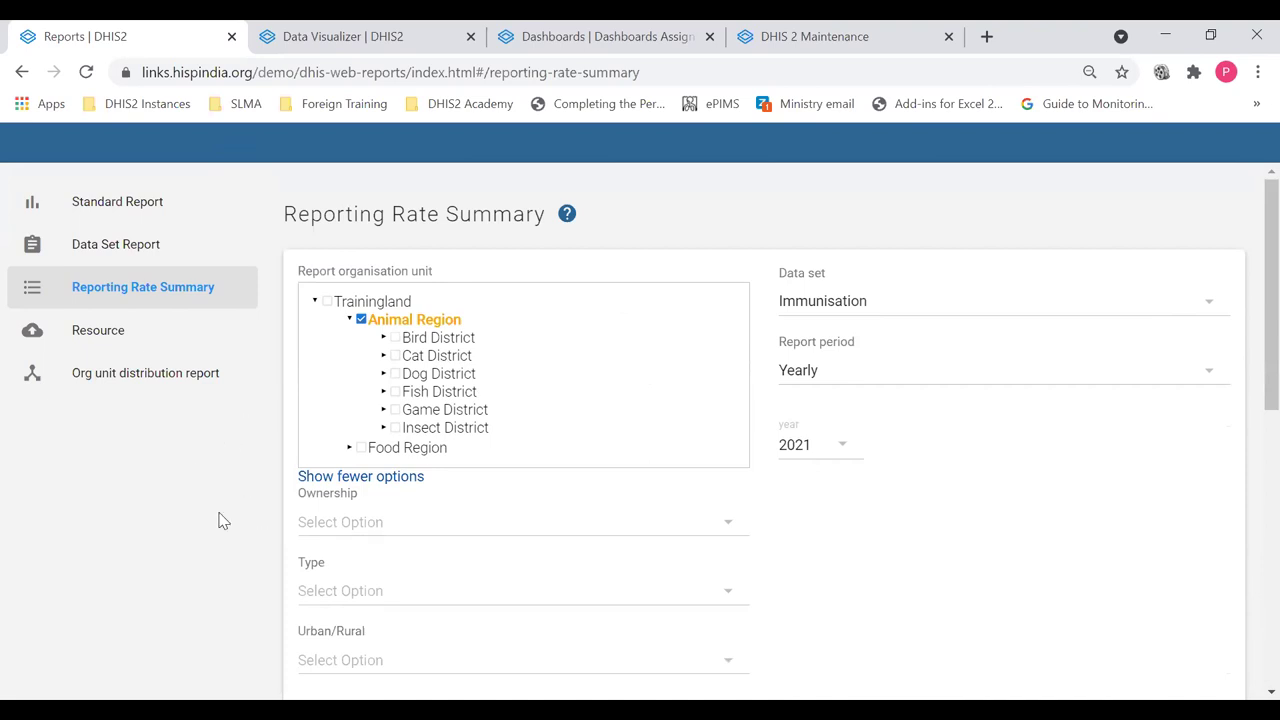
# Generate an org unit distribution report for Food Region using the Ownership group set.
pyautogui.click(178, 386)
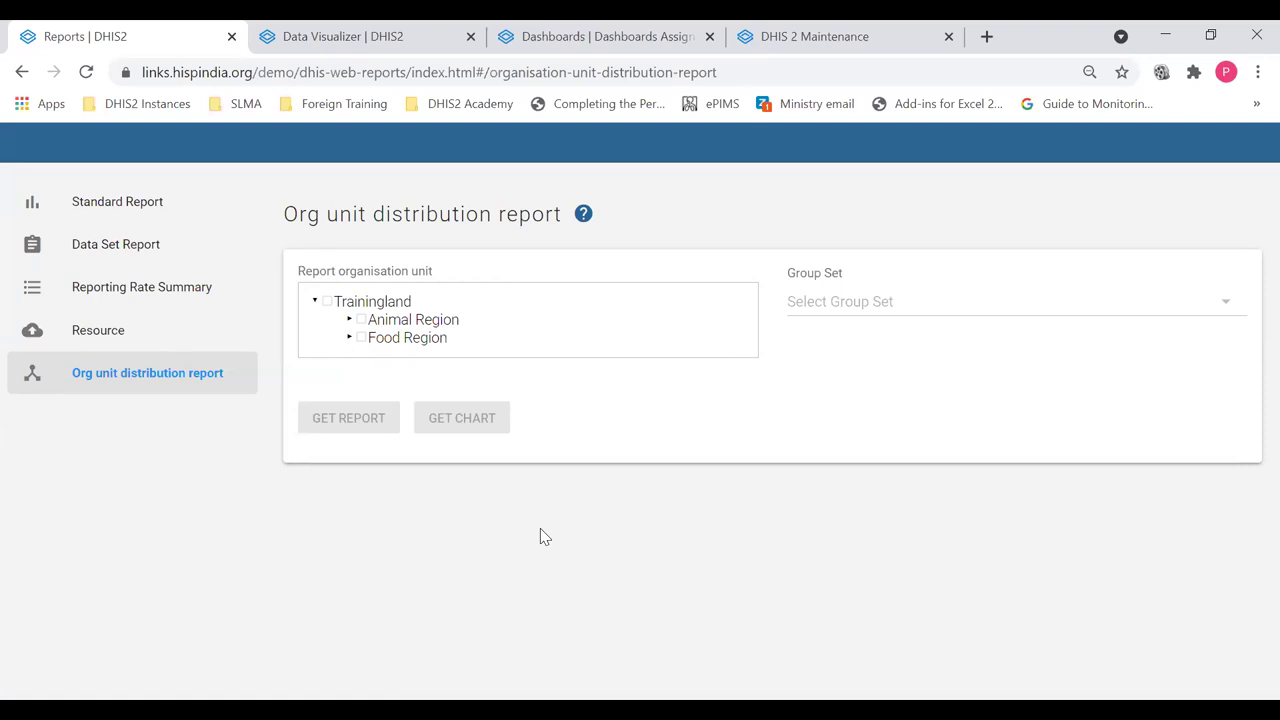
pyautogui.click(362, 338)
pyautogui.click(957, 303)
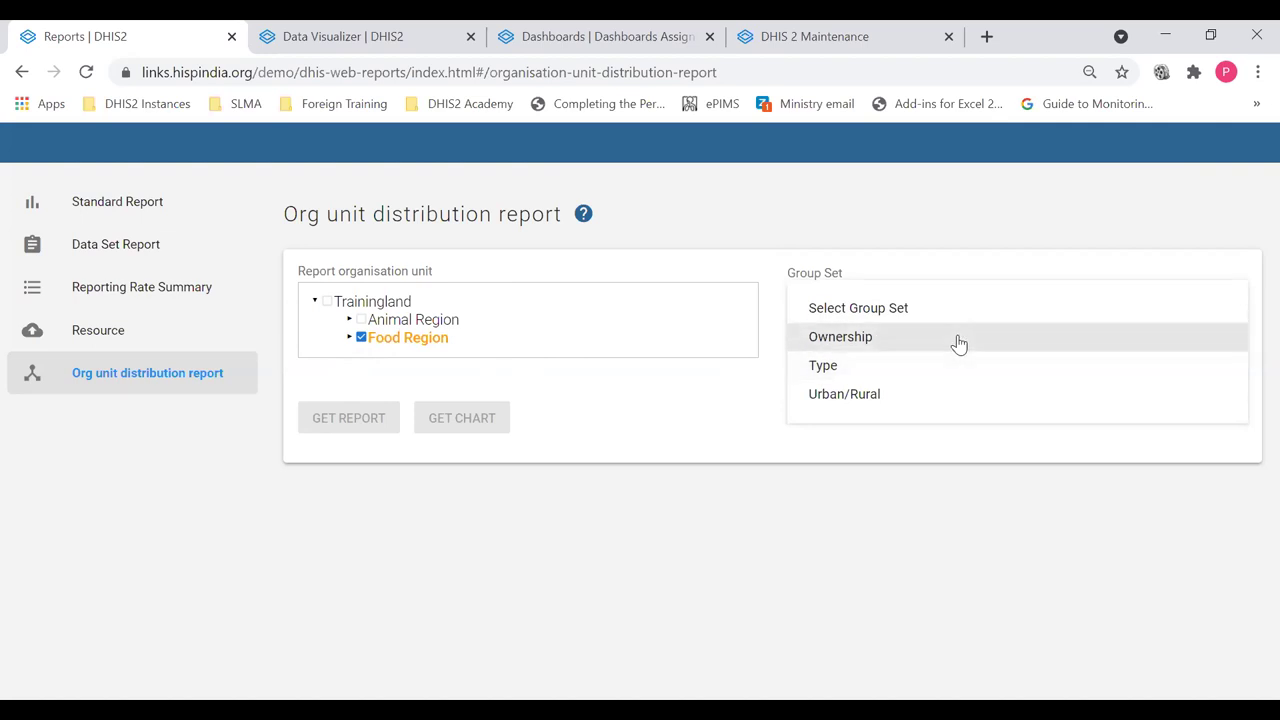
pyautogui.click(958, 348)
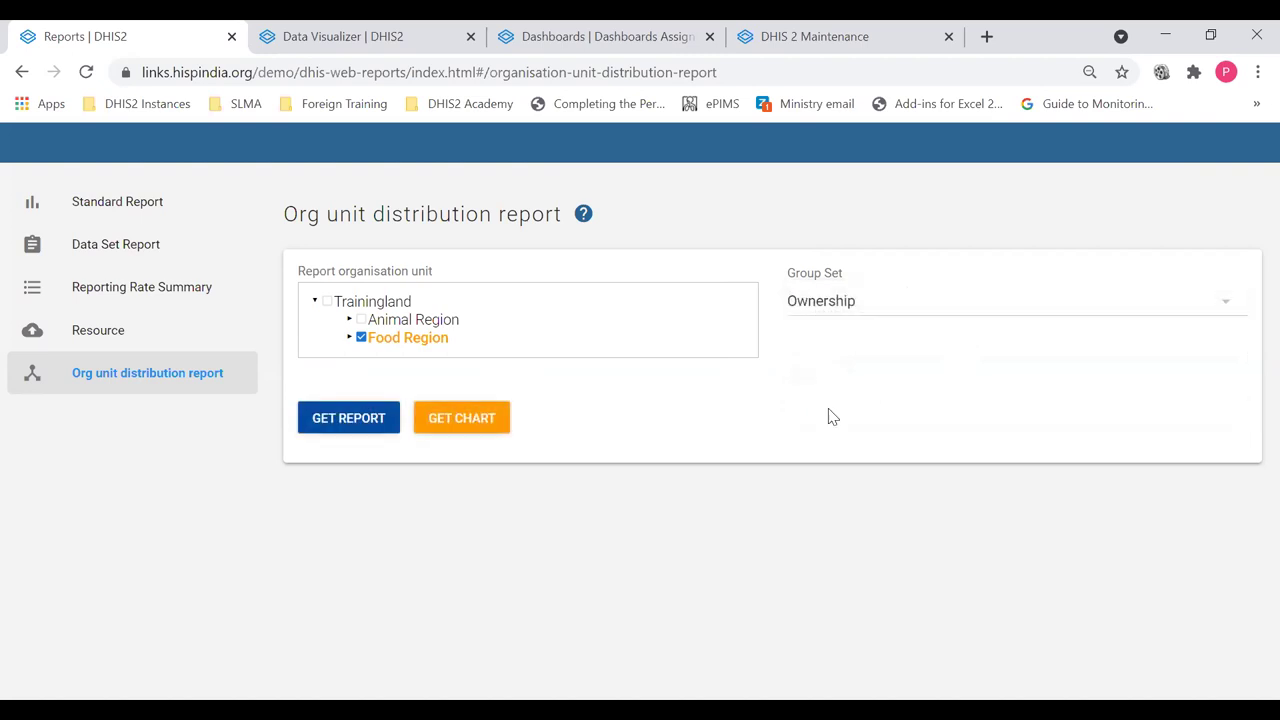
pyautogui.click(346, 428)
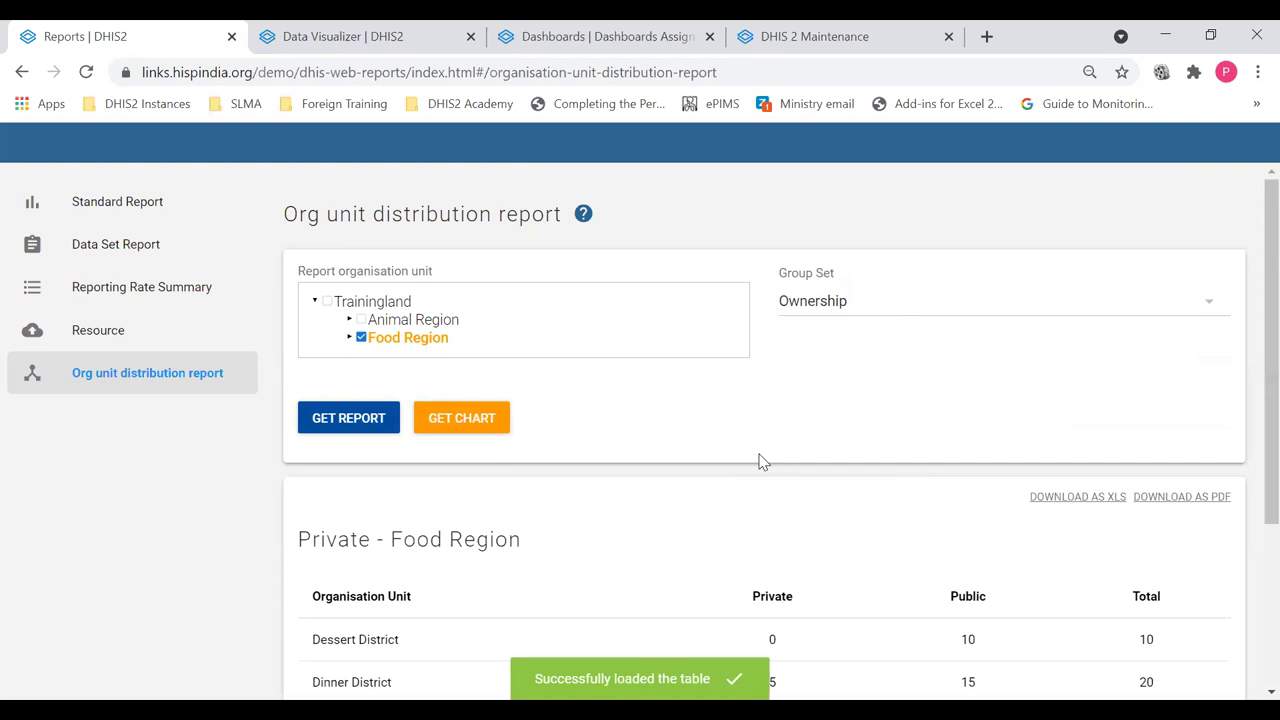
# Examine the private, public and total facility counts for each district in the Food Region ownership table.
pyautogui.scroll(-1, 760, 461)
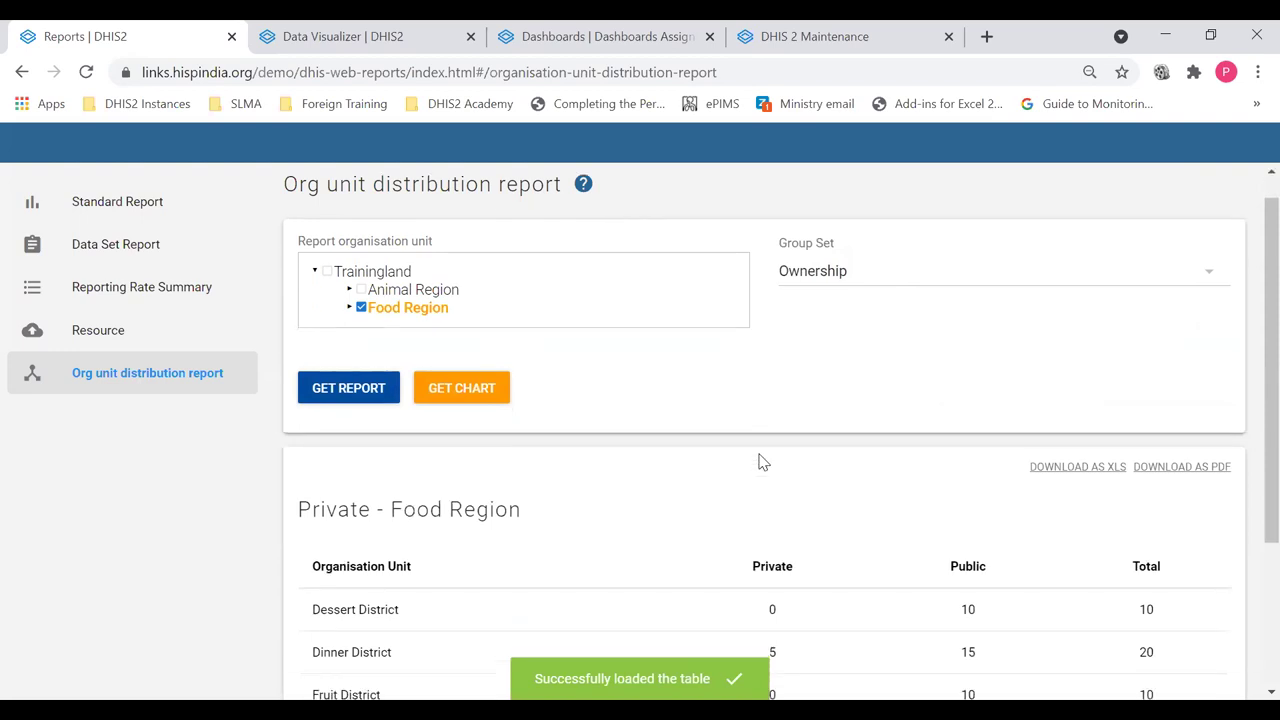
pyautogui.scroll(-3, 760, 461)
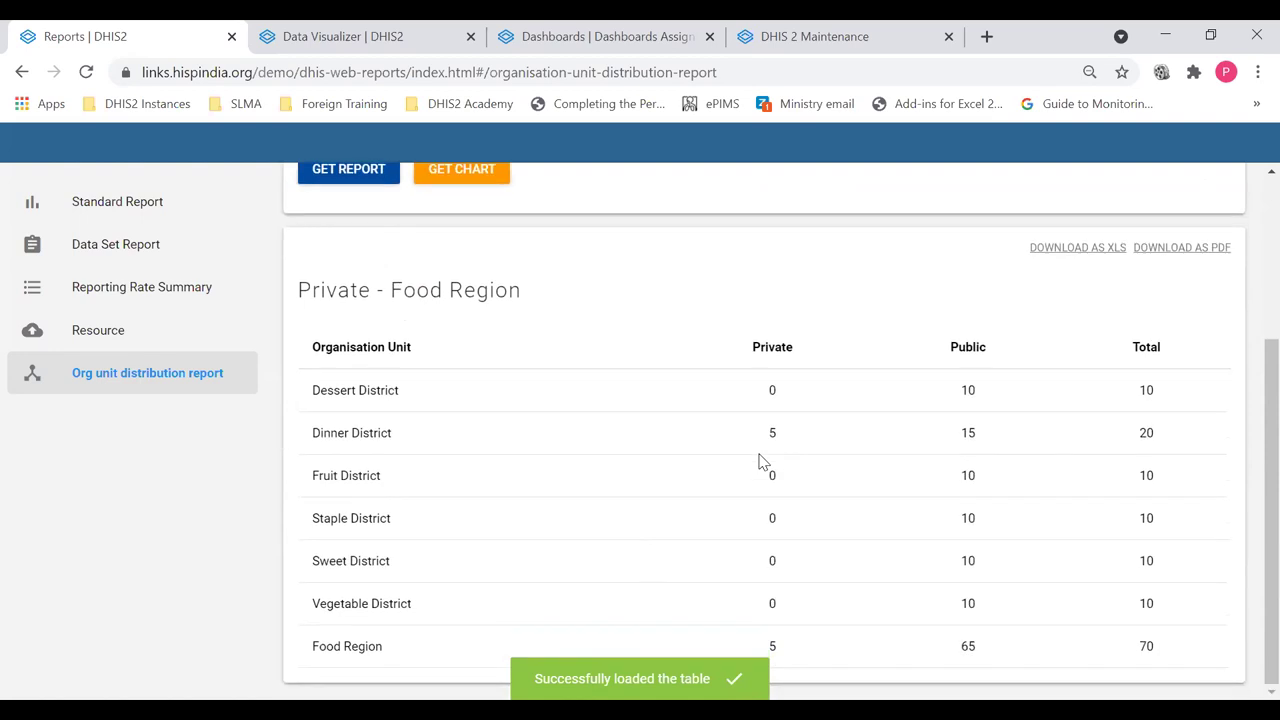
pyautogui.scroll(3, 760, 461)
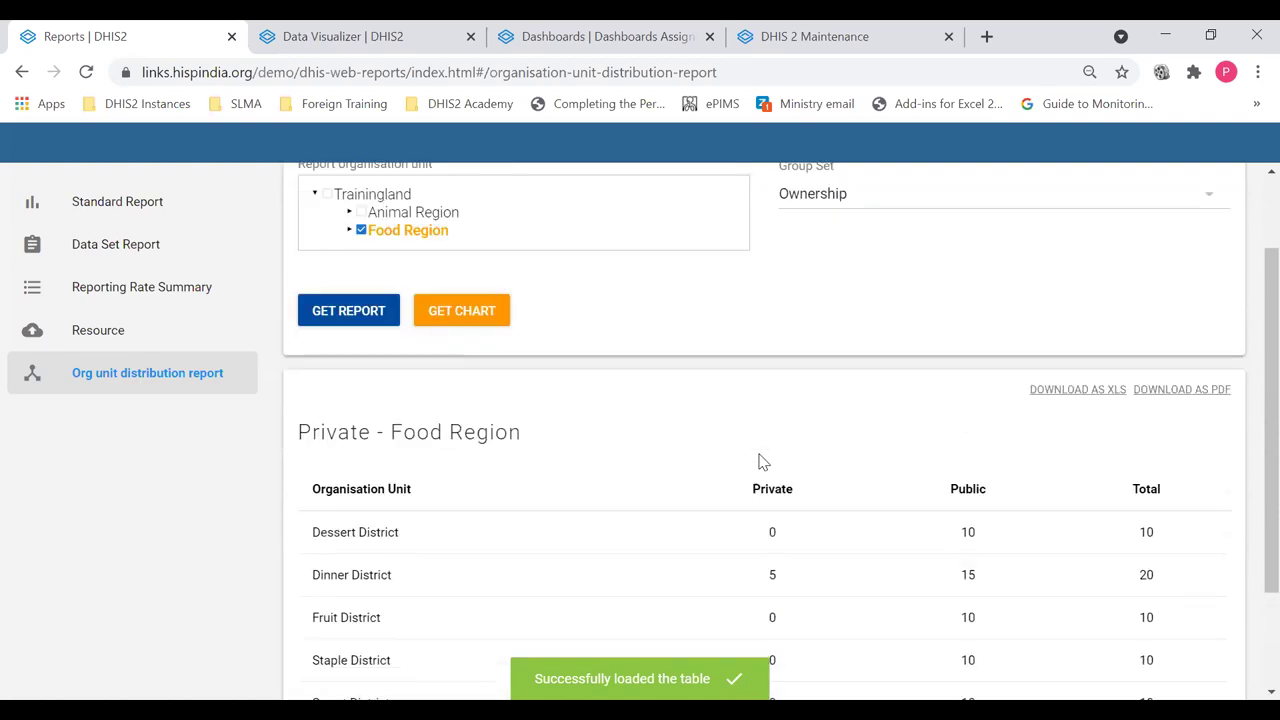
pyautogui.scroll(-2, 760, 461)
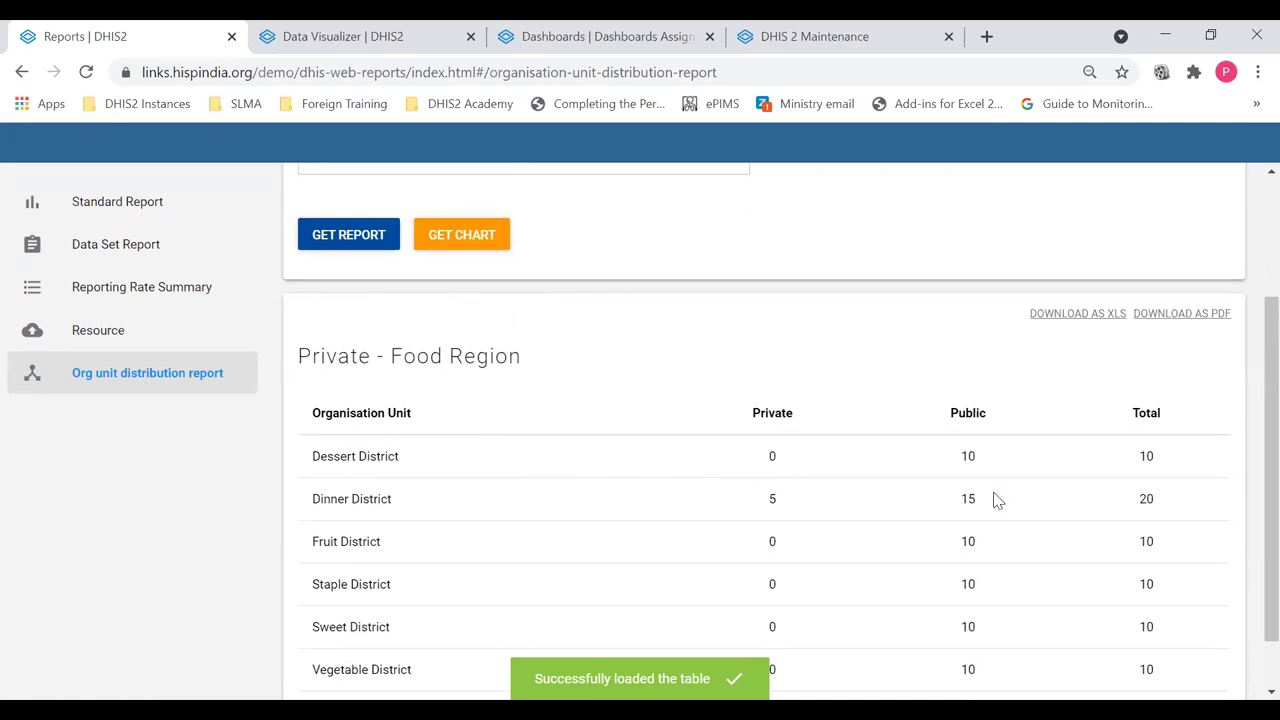
pyautogui.scroll(-1, 1026, 512)
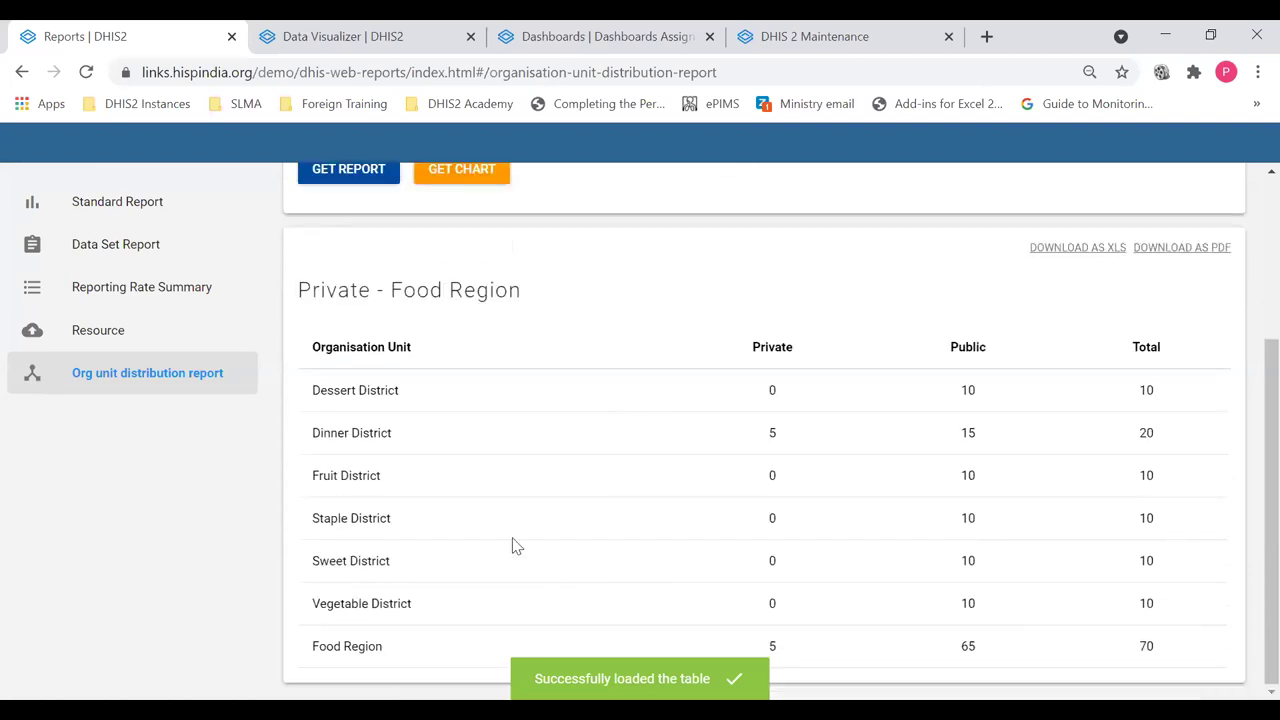
pyautogui.scroll(2, 745, 516)
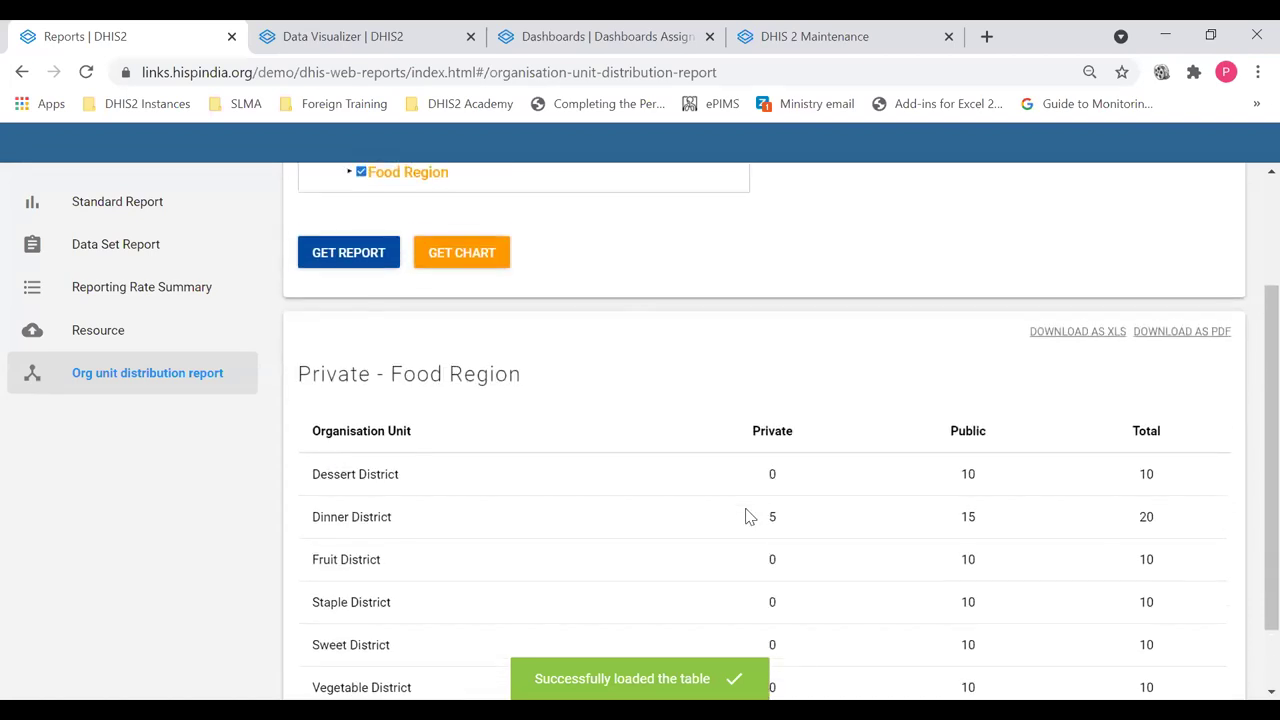
pyautogui.scroll(-1, 745, 516)
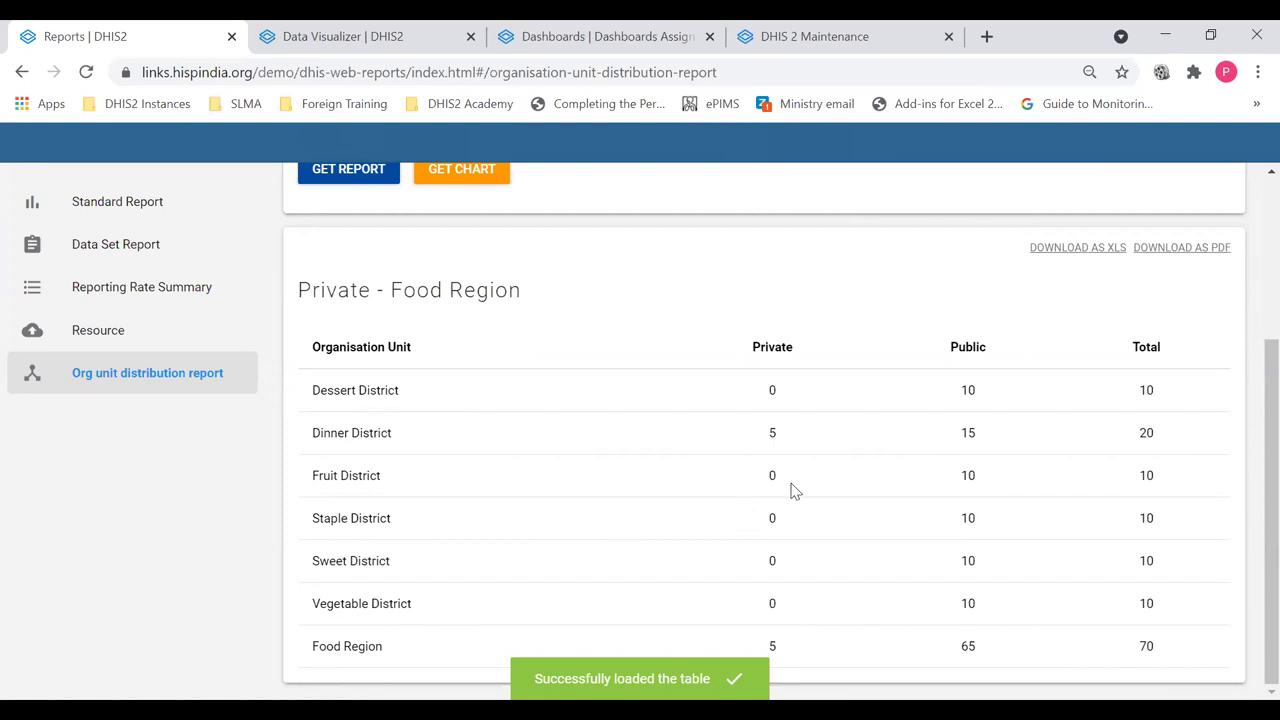
pyautogui.scroll(2, 793, 490)
pyautogui.scroll(-1, 793, 490)
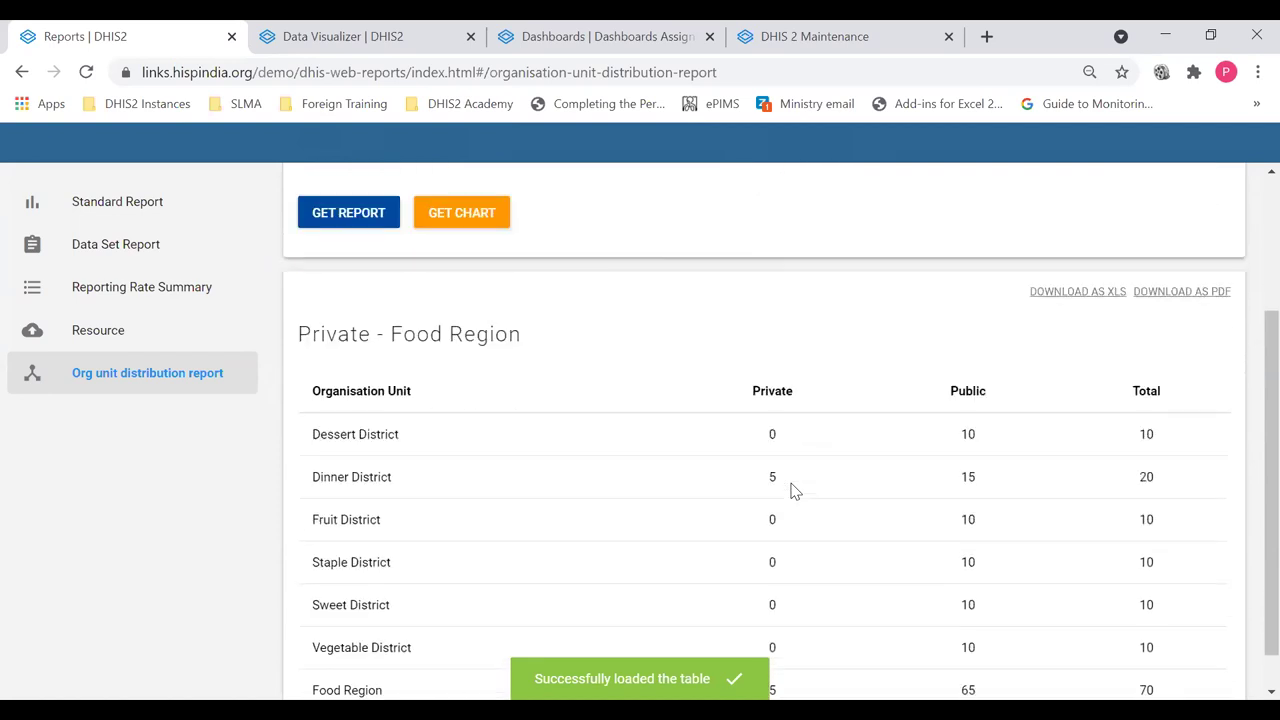
# Show Food Region's ownership distribution as a chart, and return to the table report.
pyautogui.scroll(2, 793, 490)
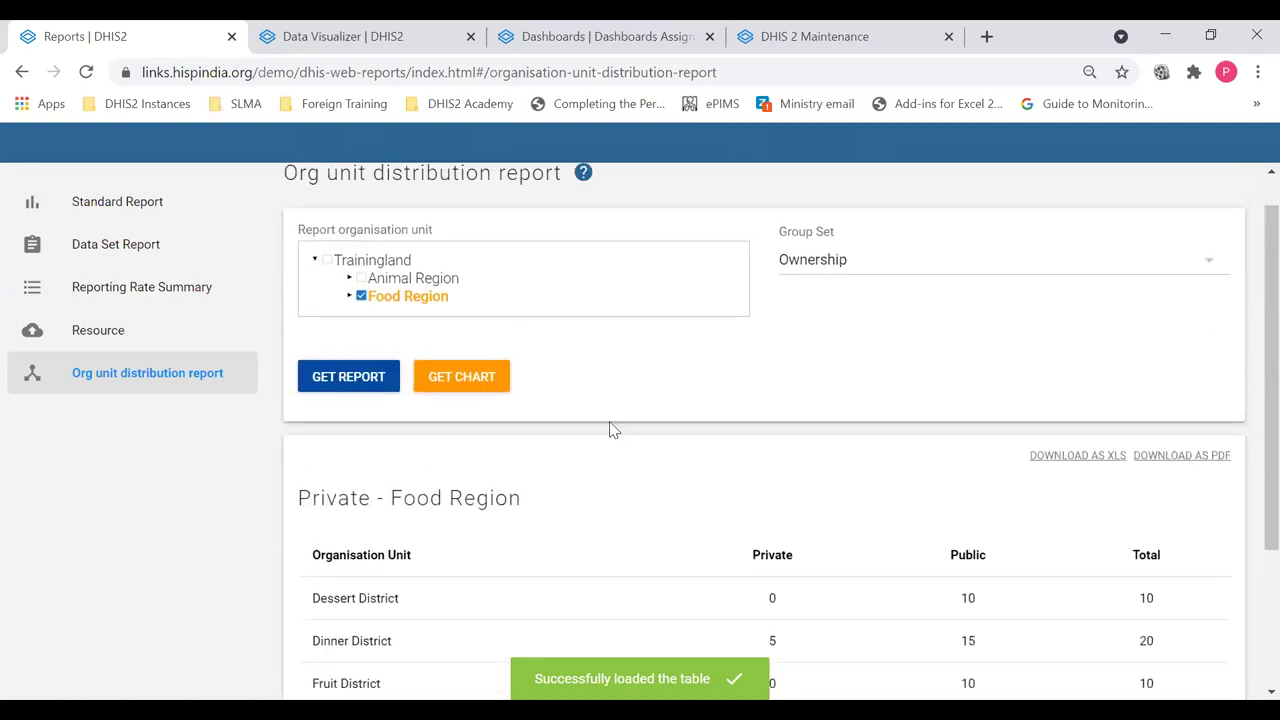
pyautogui.click(495, 387)
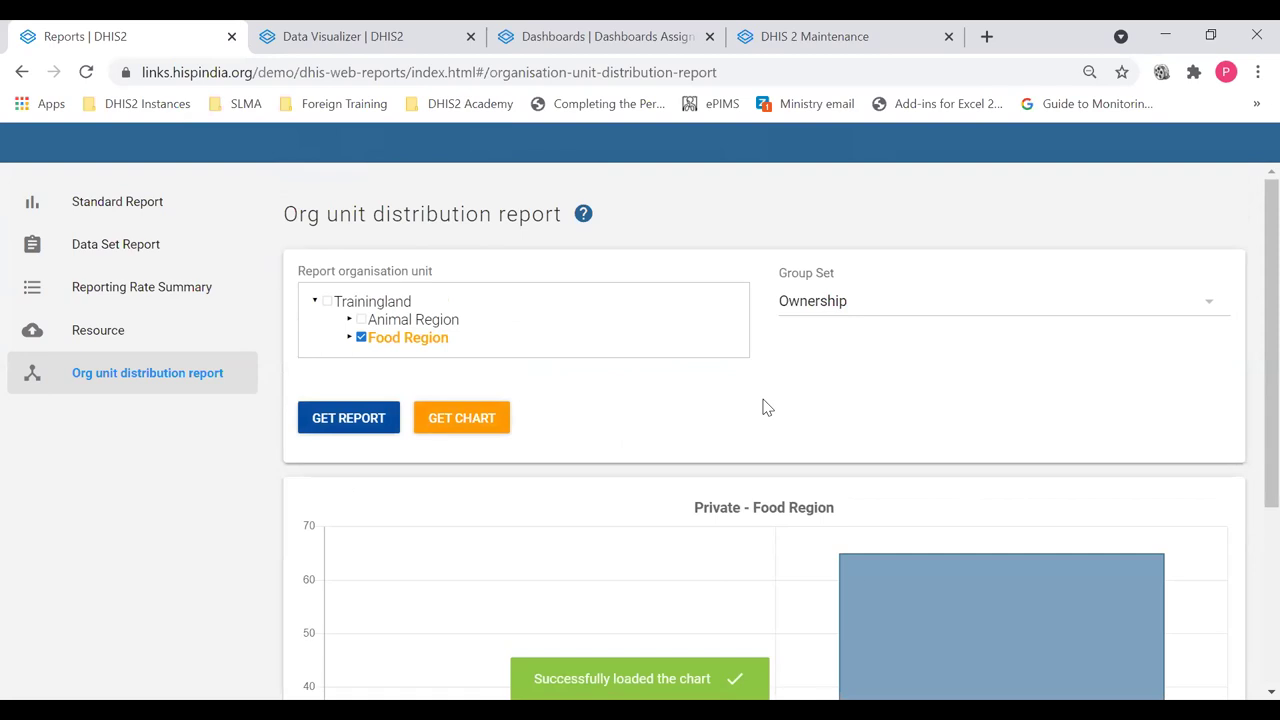
pyautogui.scroll(-3, 766, 408)
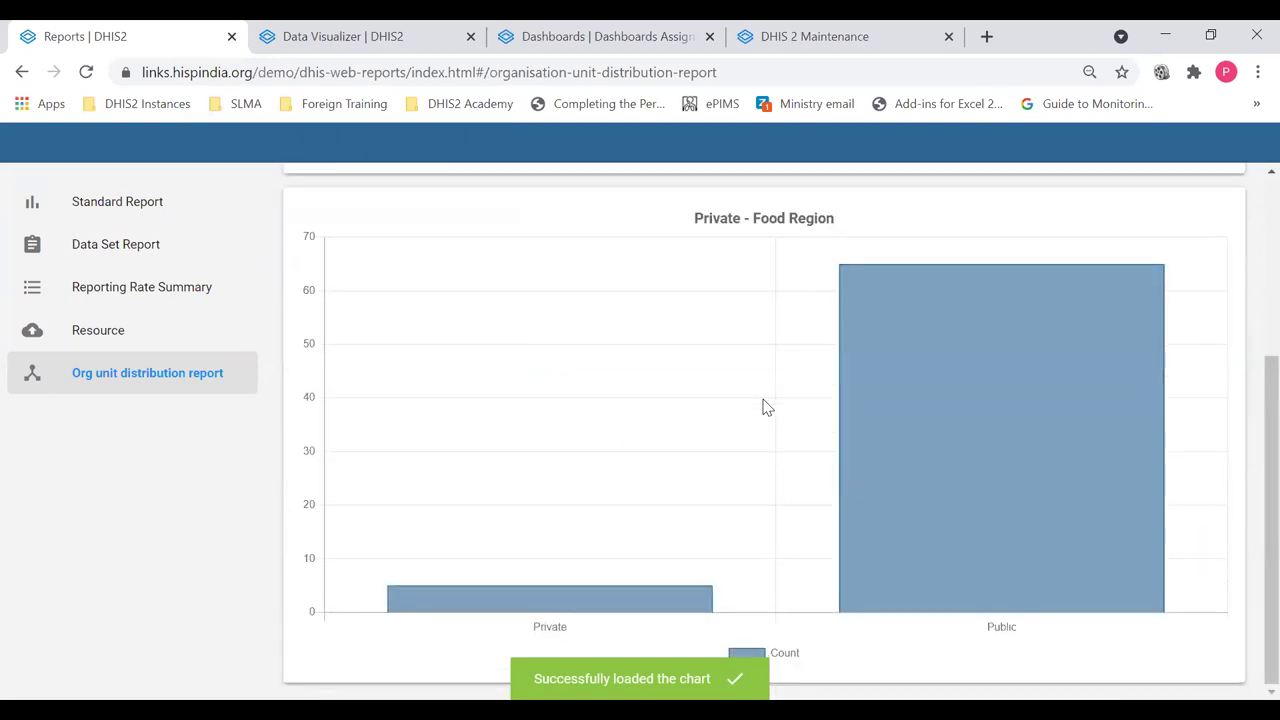
pyautogui.rightClick(763, 405)
pyautogui.scroll(2, 714, 380)
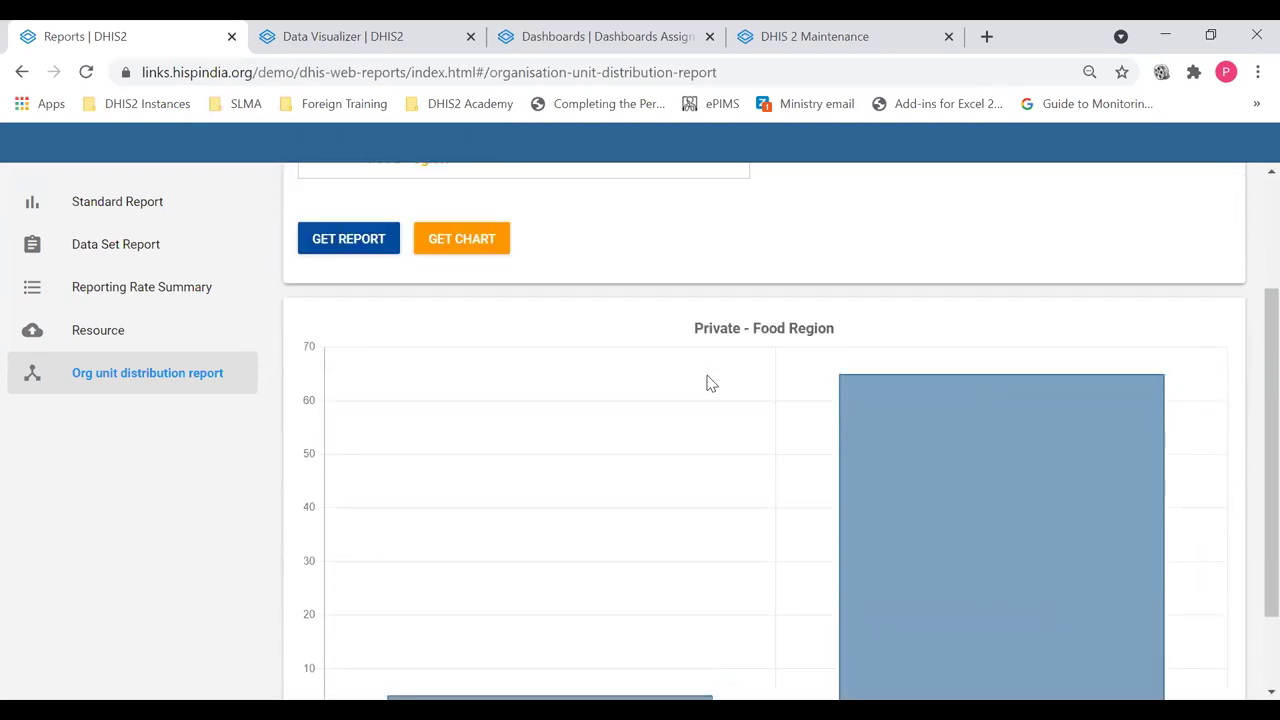
pyautogui.click(371, 291)
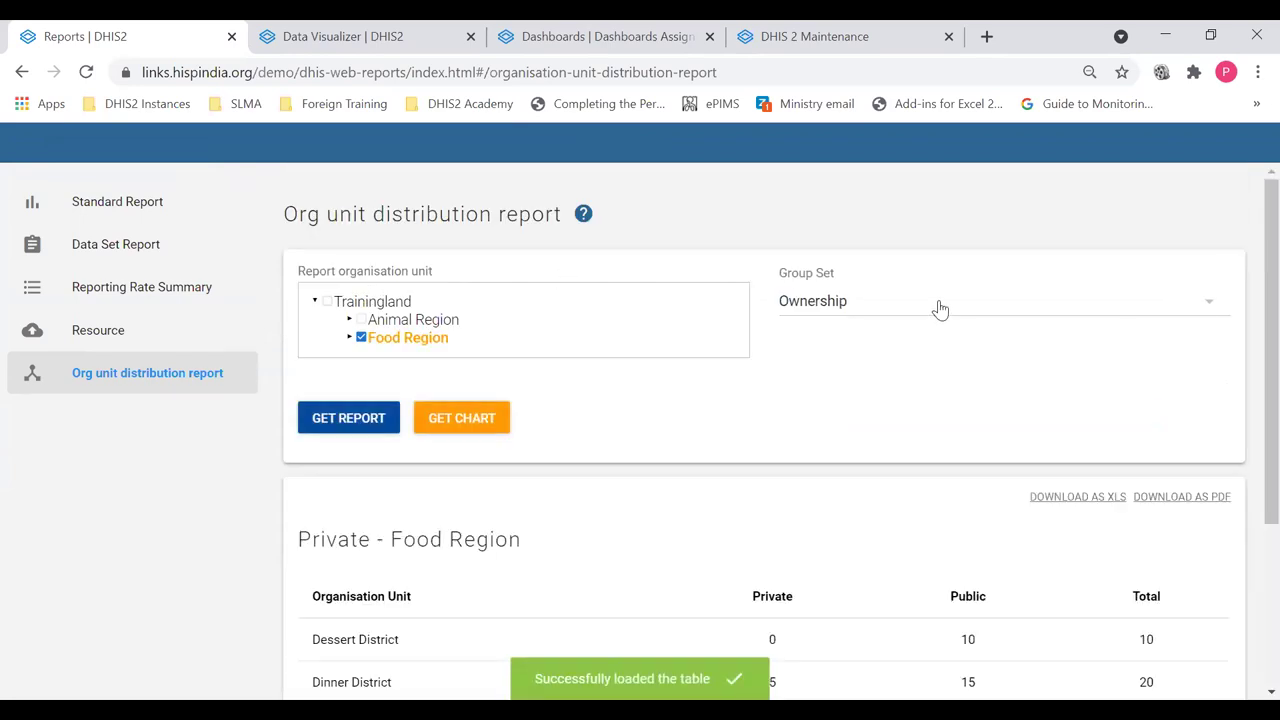
# Generate the Food Region distribution report by the Type group set and review the facility types per district.
pyautogui.click(940, 309)
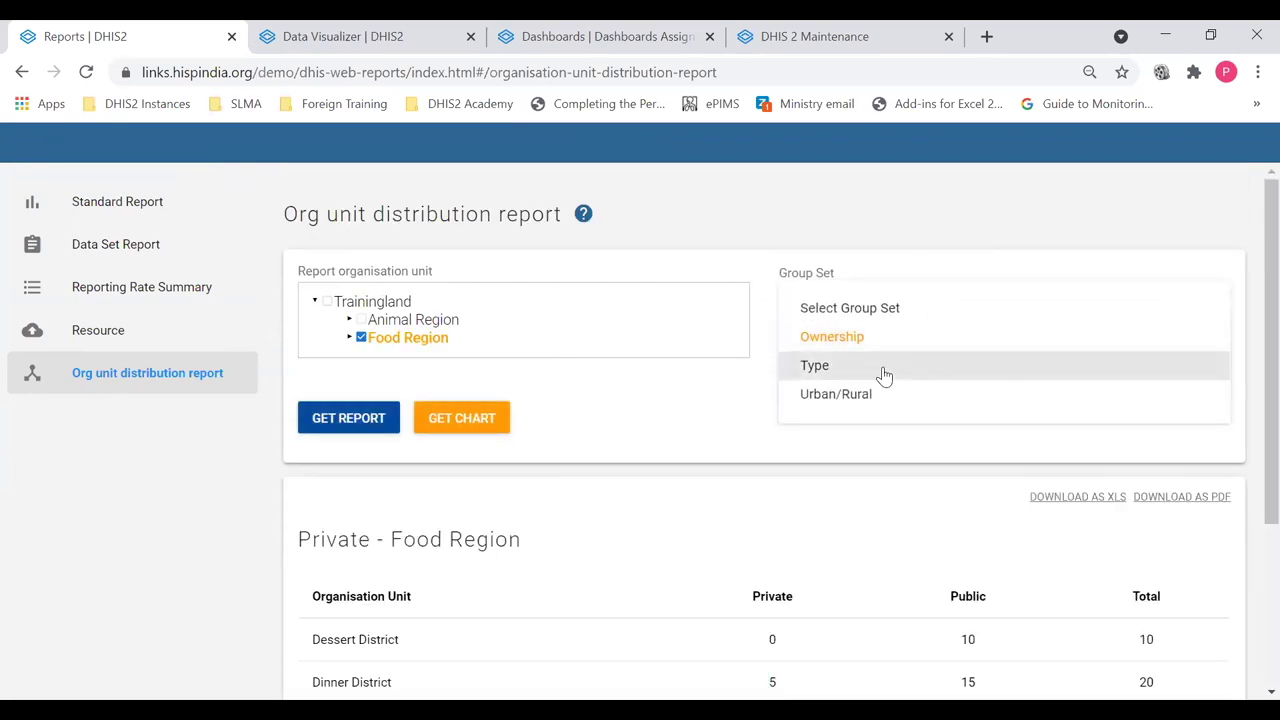
pyautogui.click(884, 375)
pyautogui.click(369, 433)
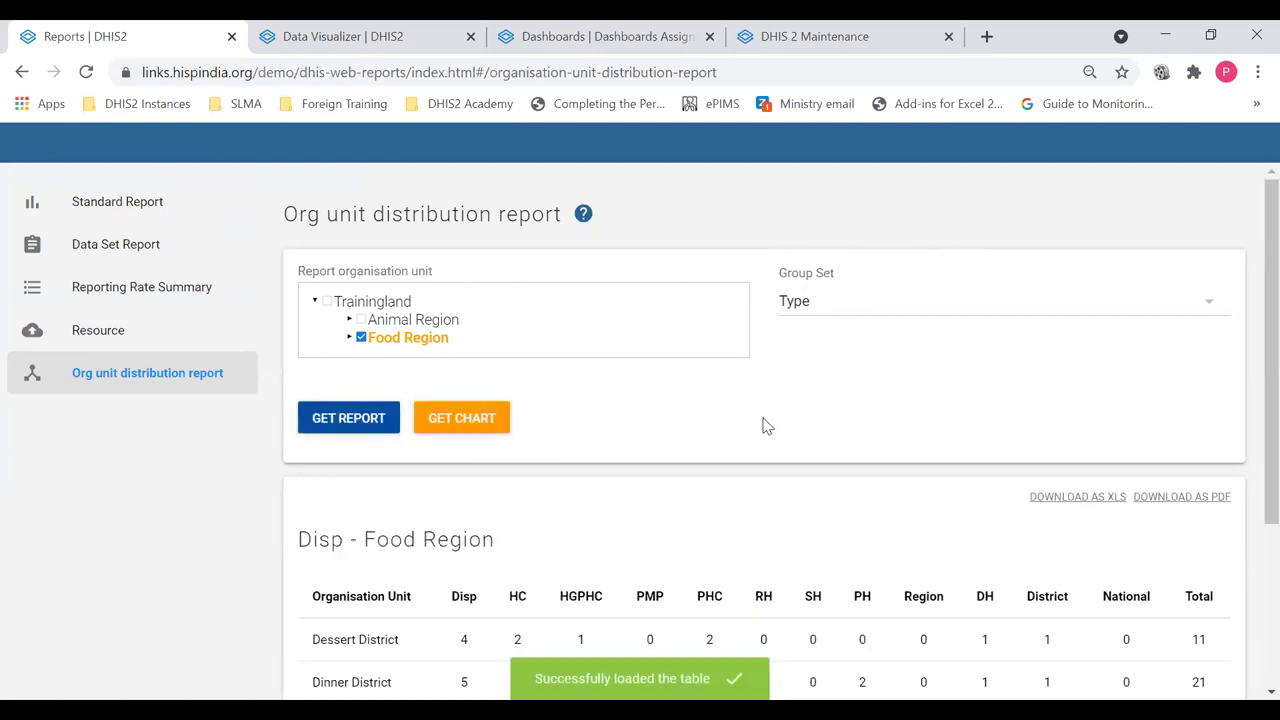
pyautogui.scroll(-1, 765, 425)
pyautogui.scroll(-3, 765, 425)
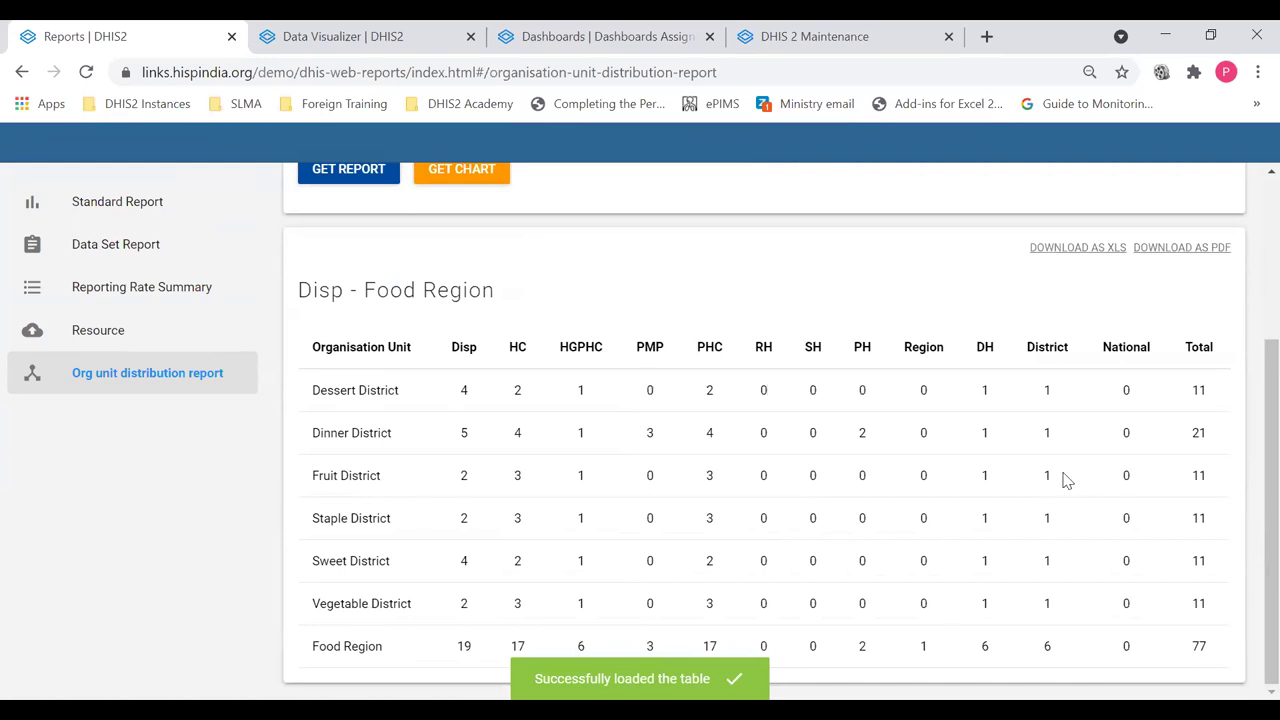
pyautogui.scroll(3, 986, 471)
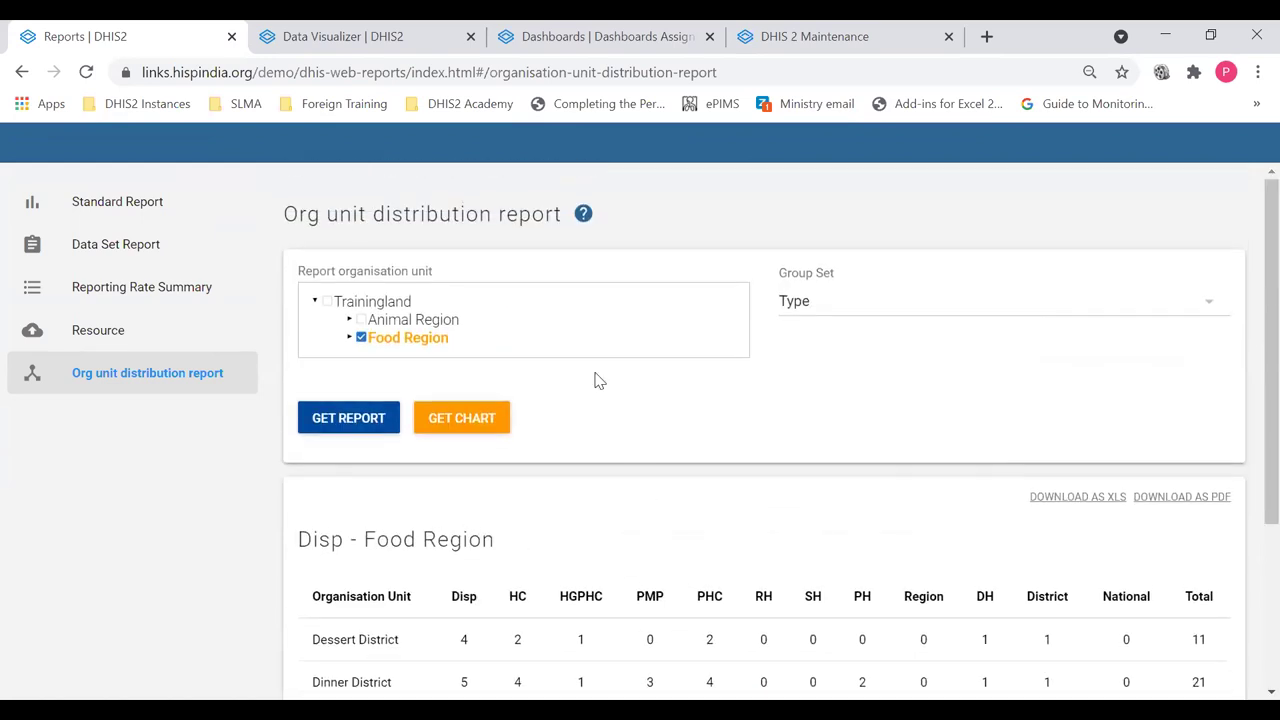
# Generate the org unit distribution report for Trainingland with the Type group set and review its regional facility types.
pyautogui.click(330, 304)
pyautogui.click(380, 420)
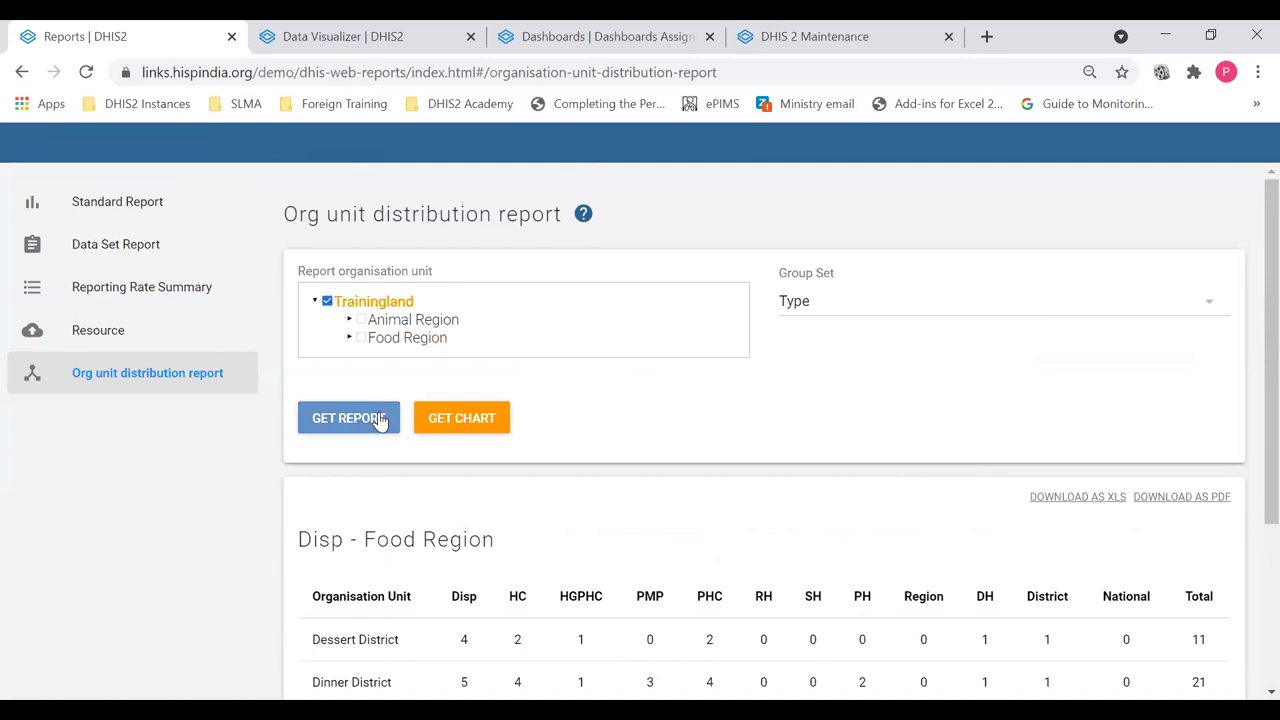
pyautogui.scroll(-1, 866, 405)
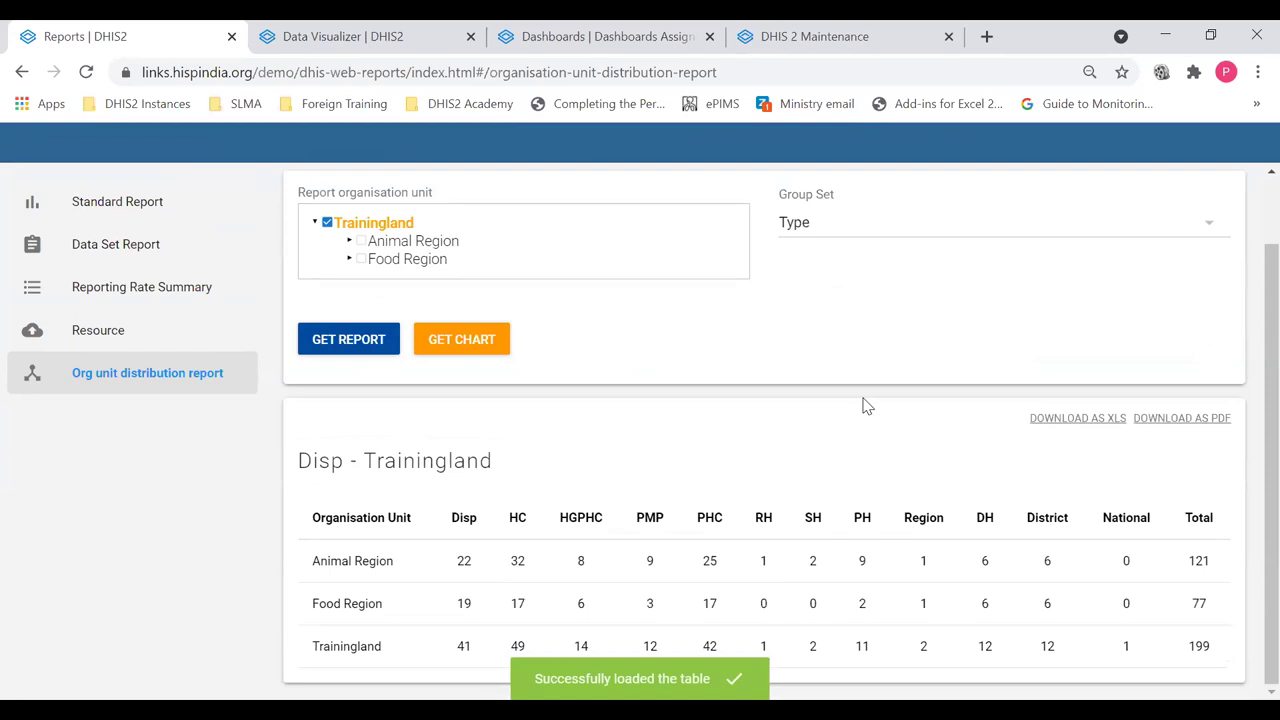
pyautogui.scroll(1, 866, 405)
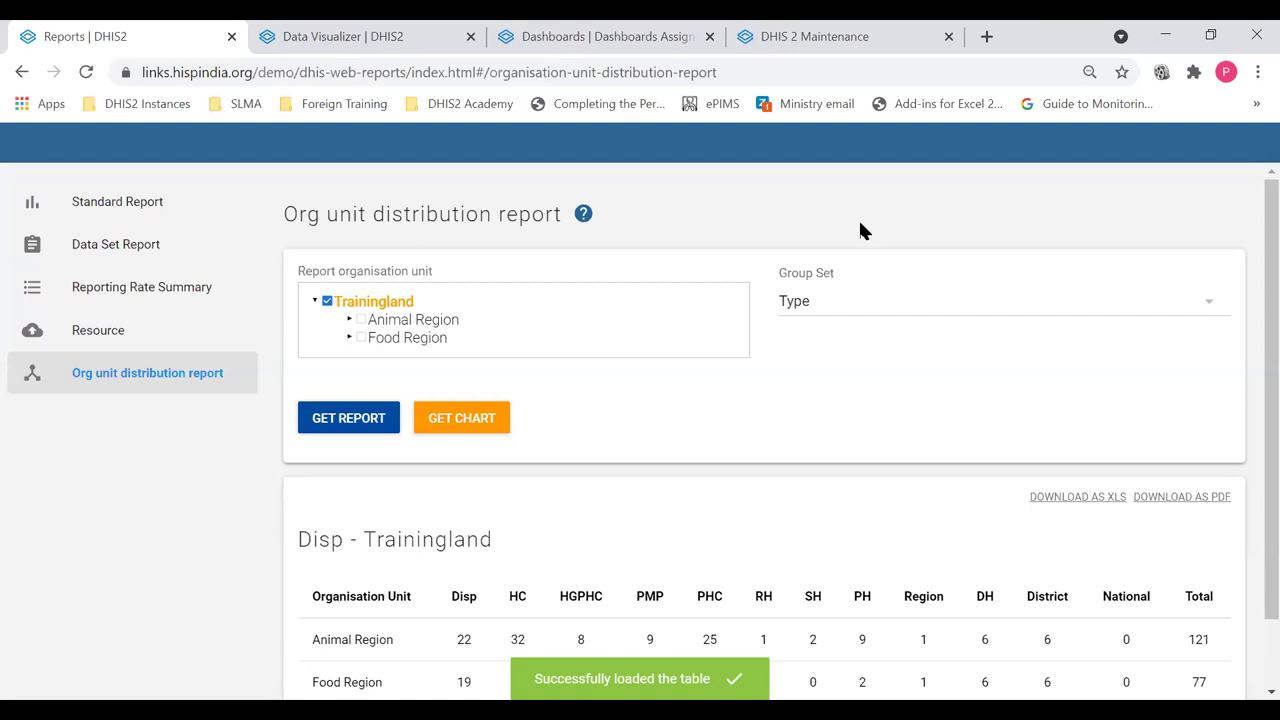
# Start a new resource in the Resource section, named Report, with Upload file as its resource type.
pyautogui.click(193, 343)
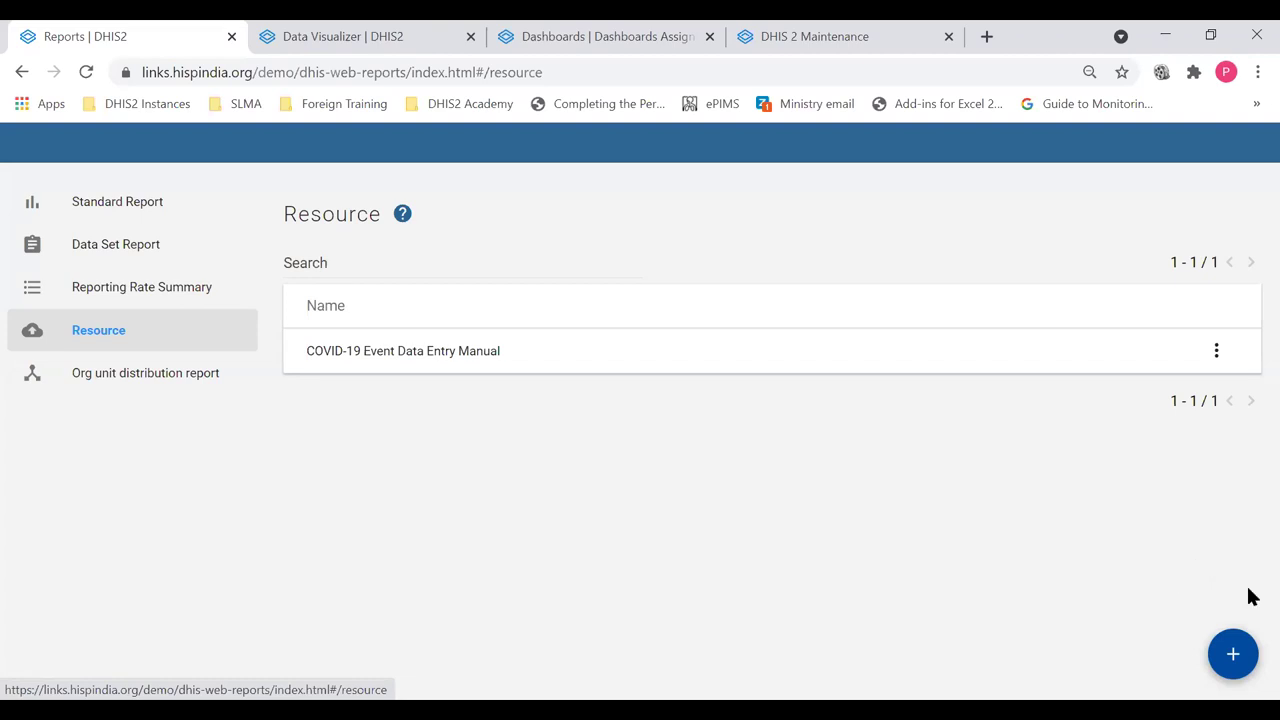
pyautogui.click(1234, 654)
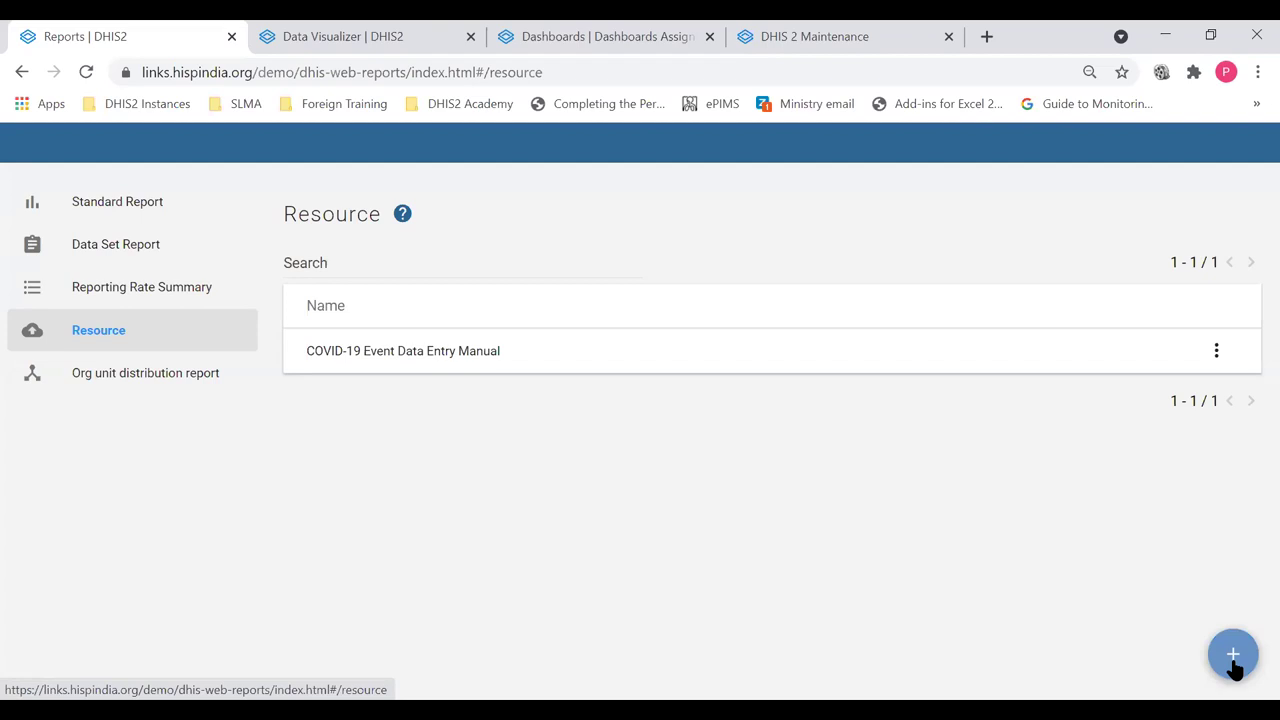
pyautogui.click(1234, 666)
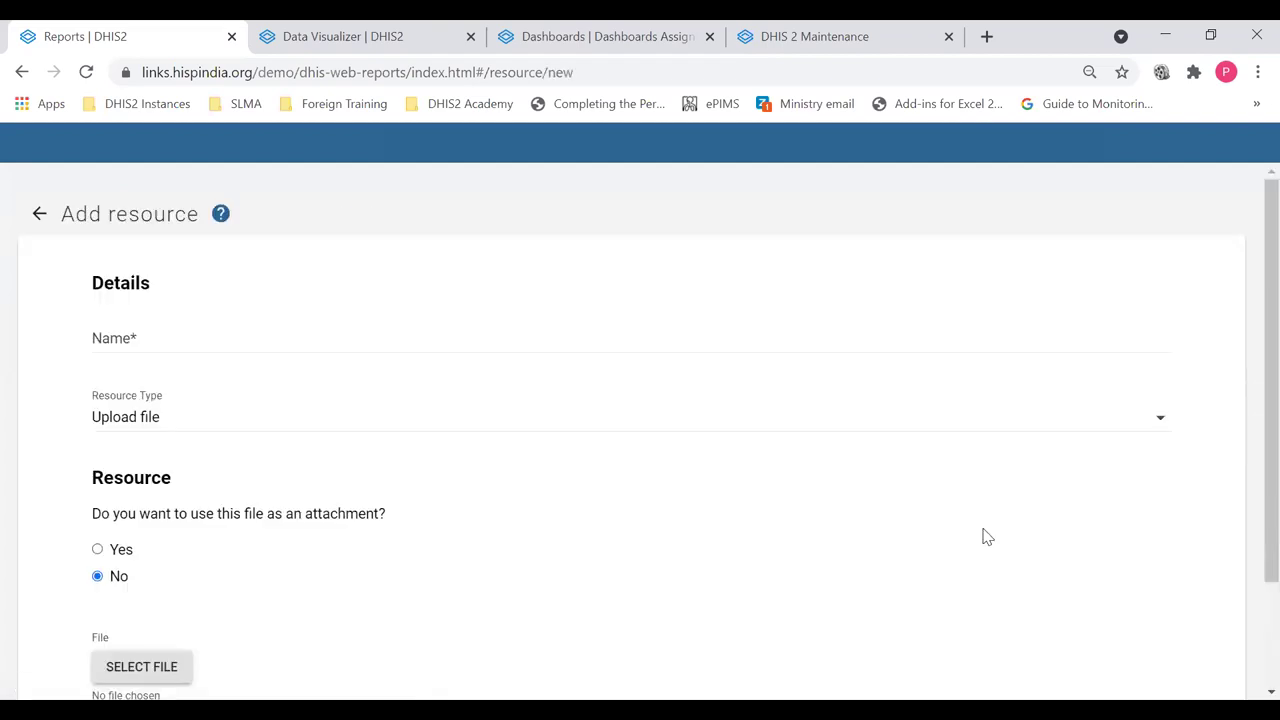
pyautogui.scroll(-1, 781, 465)
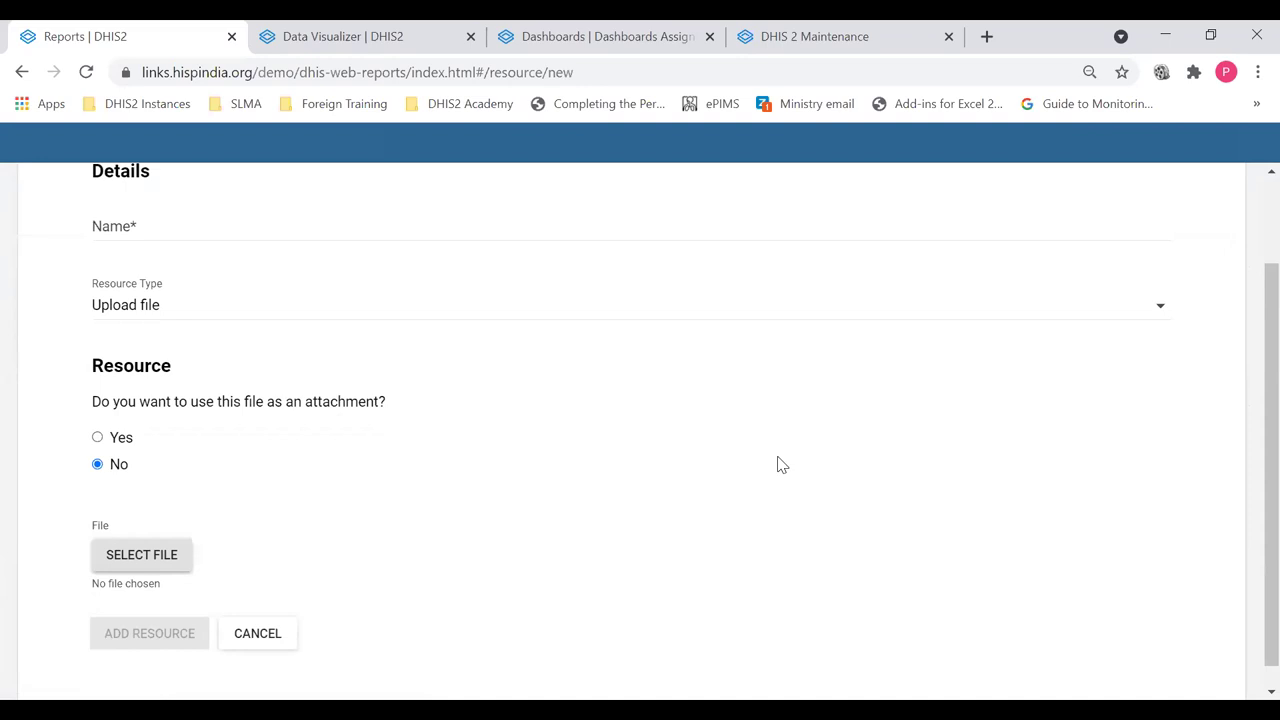
pyautogui.scroll(1, 781, 465)
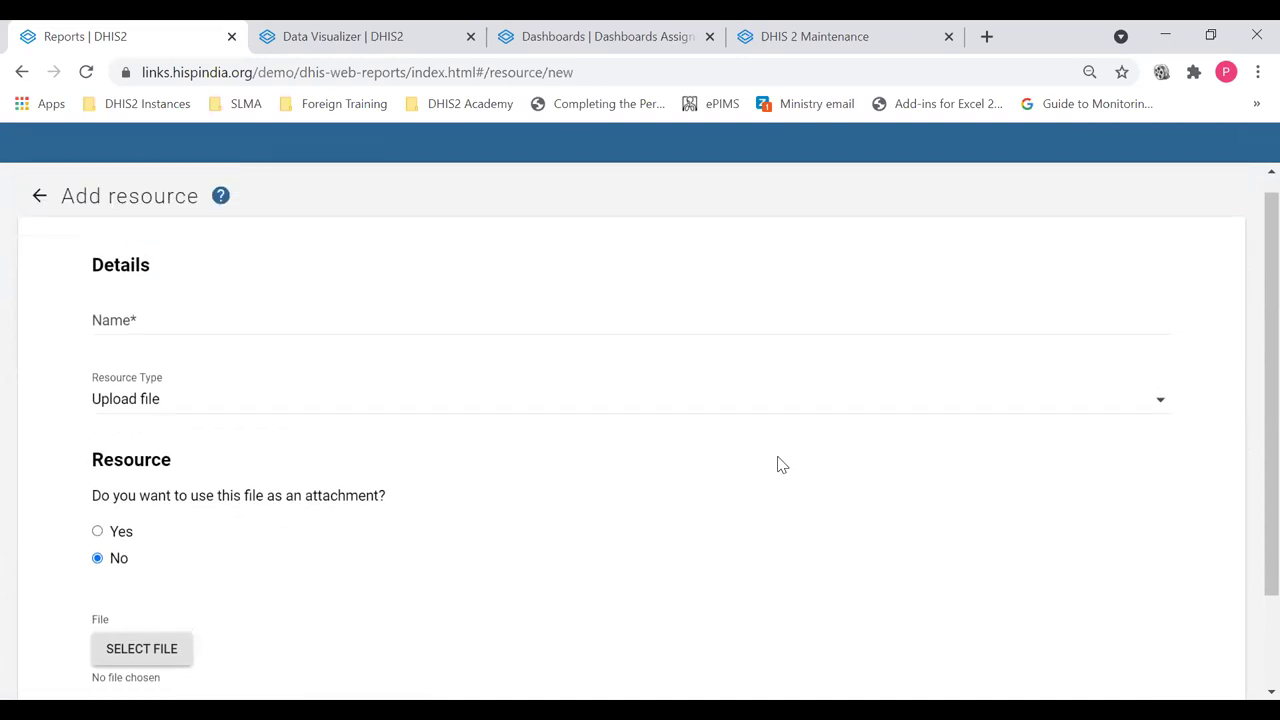
pyautogui.scroll(-1, 781, 465)
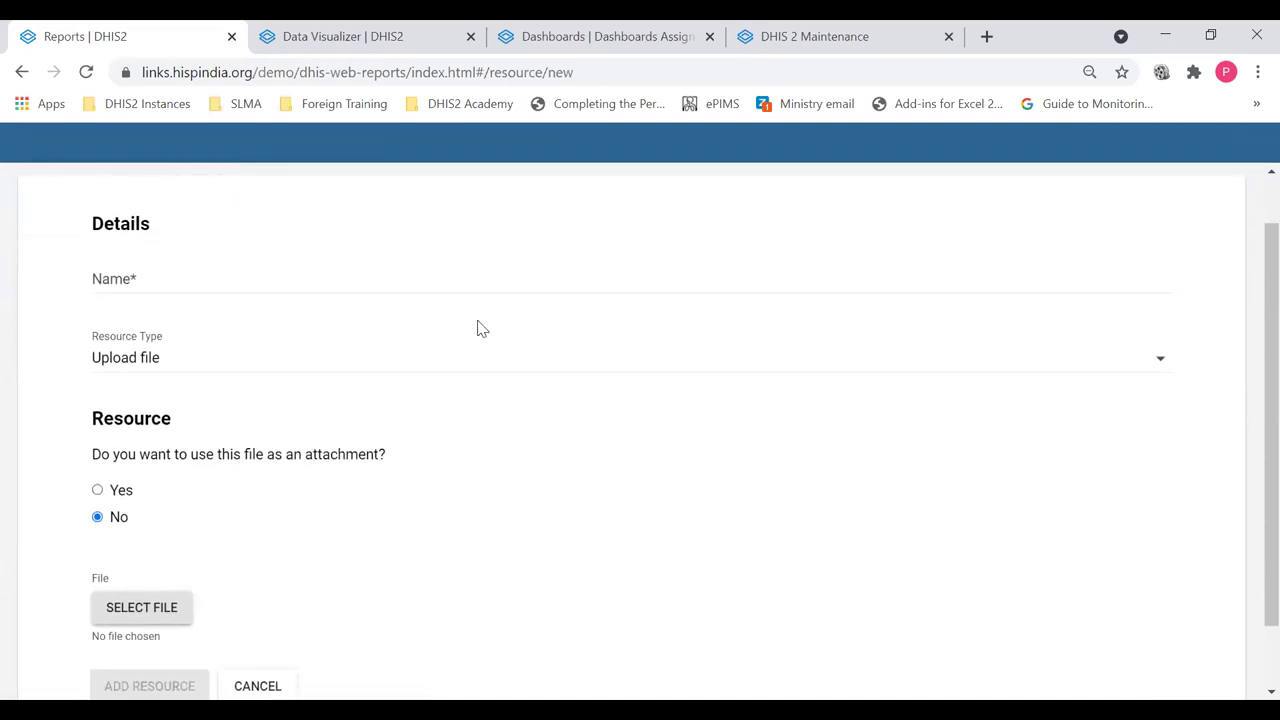
pyautogui.click(279, 281)
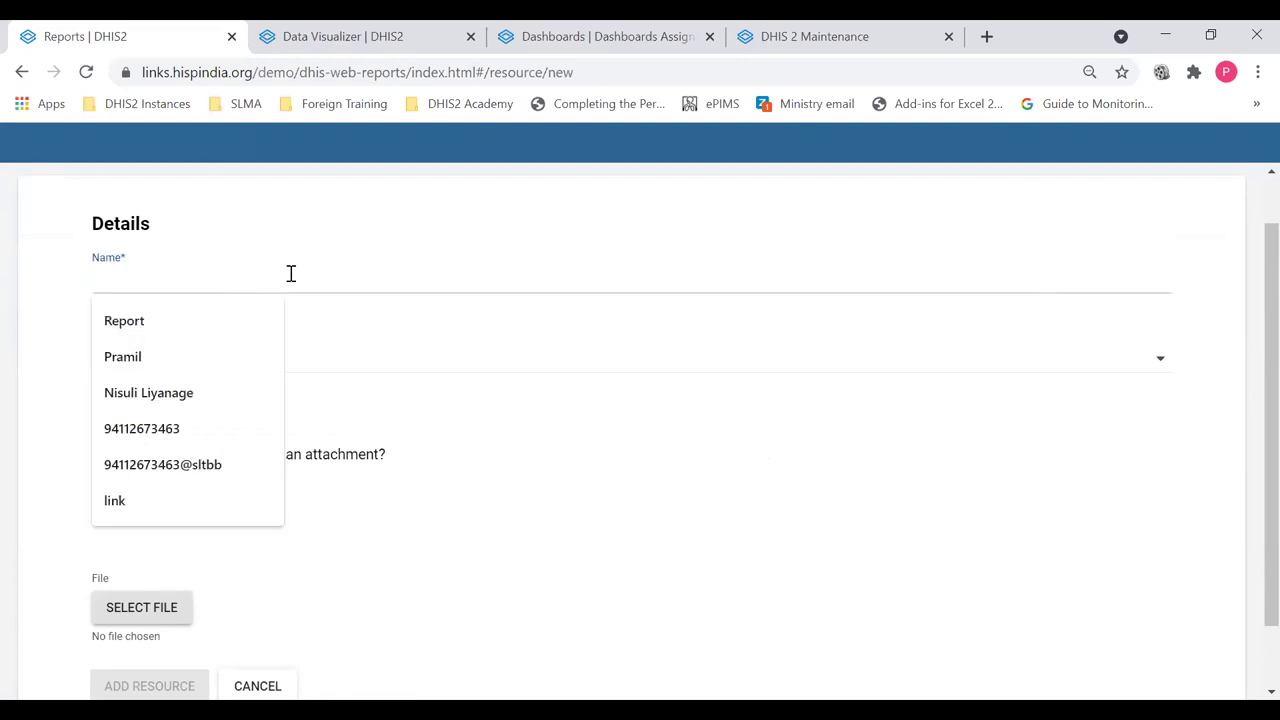
pyautogui.write('Report')
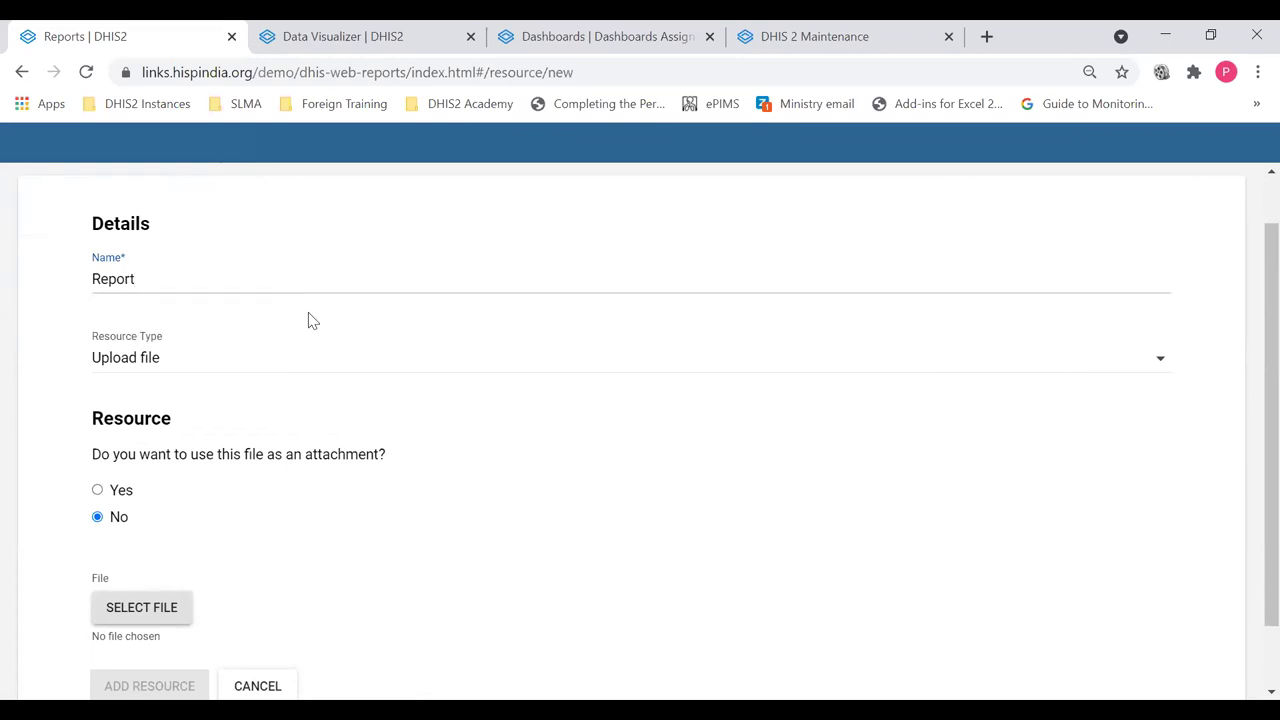
pyautogui.click(507, 364)
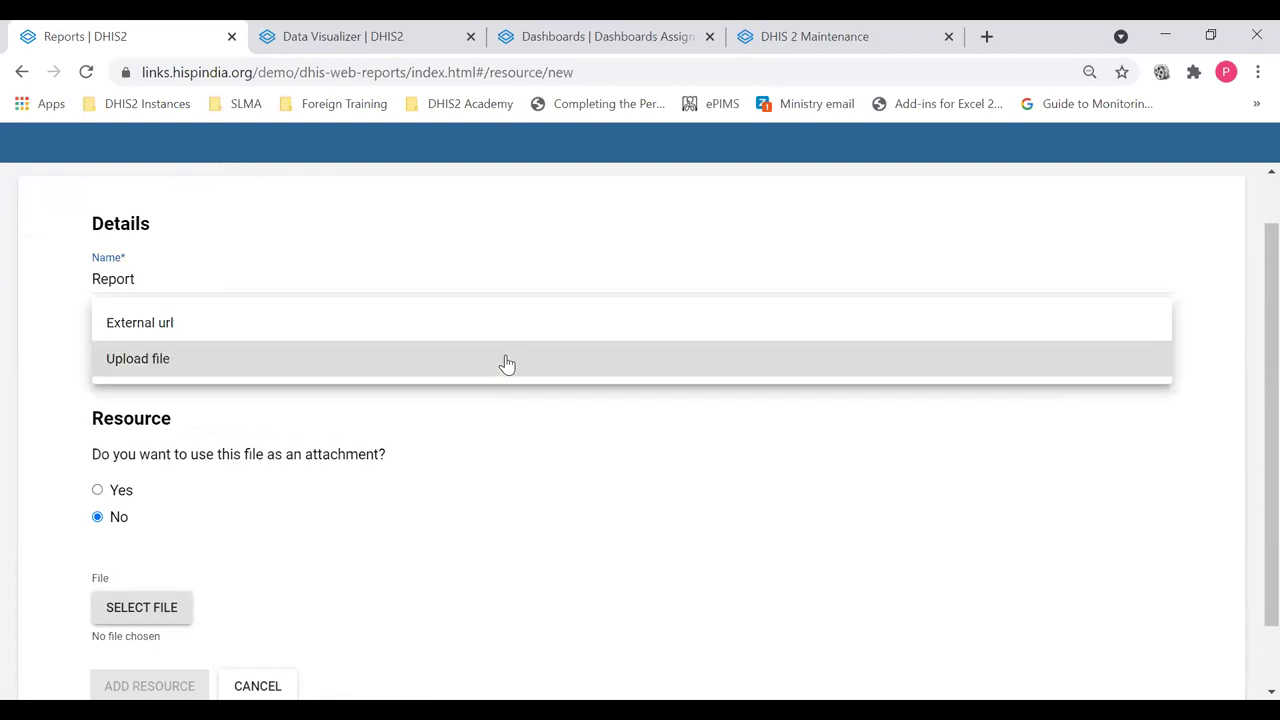
pyautogui.click(355, 370)
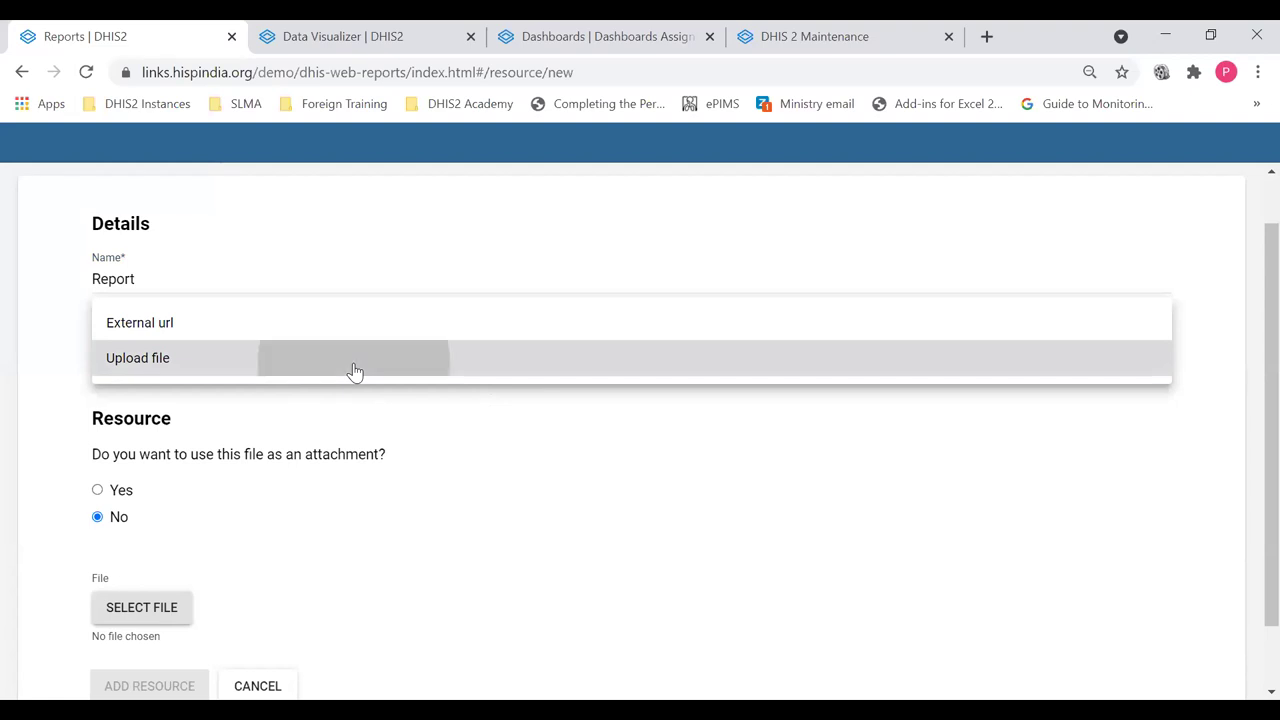
# Set the file to be used as an attachment, choose dataSetReport.pdf from Downloads, and add the resource.
pyautogui.scroll(-1, 519, 447)
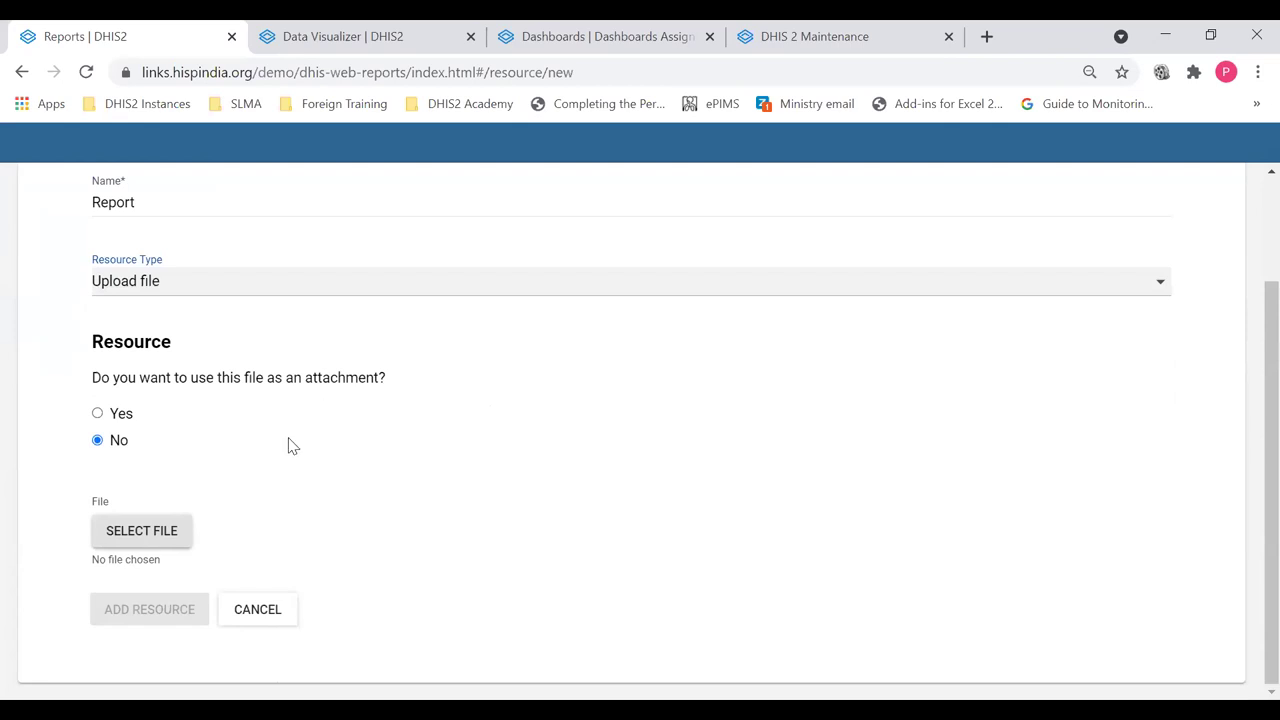
pyautogui.click(120, 418)
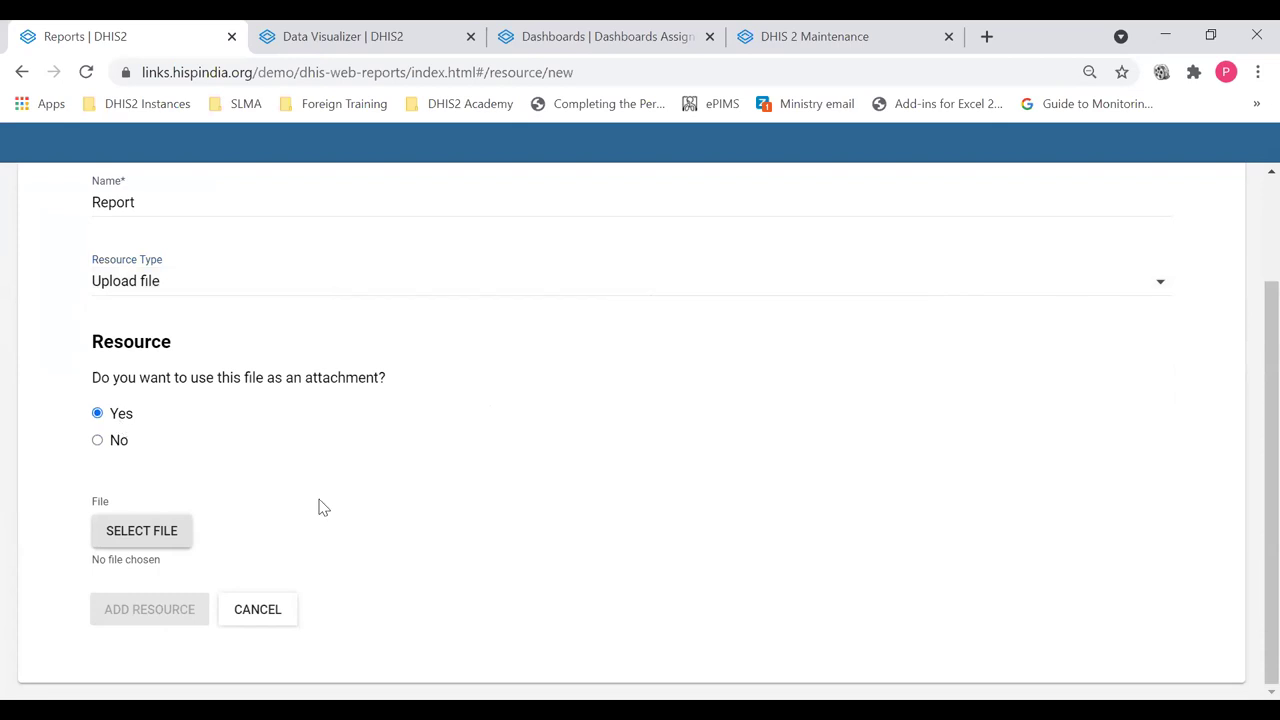
pyautogui.click(141, 531)
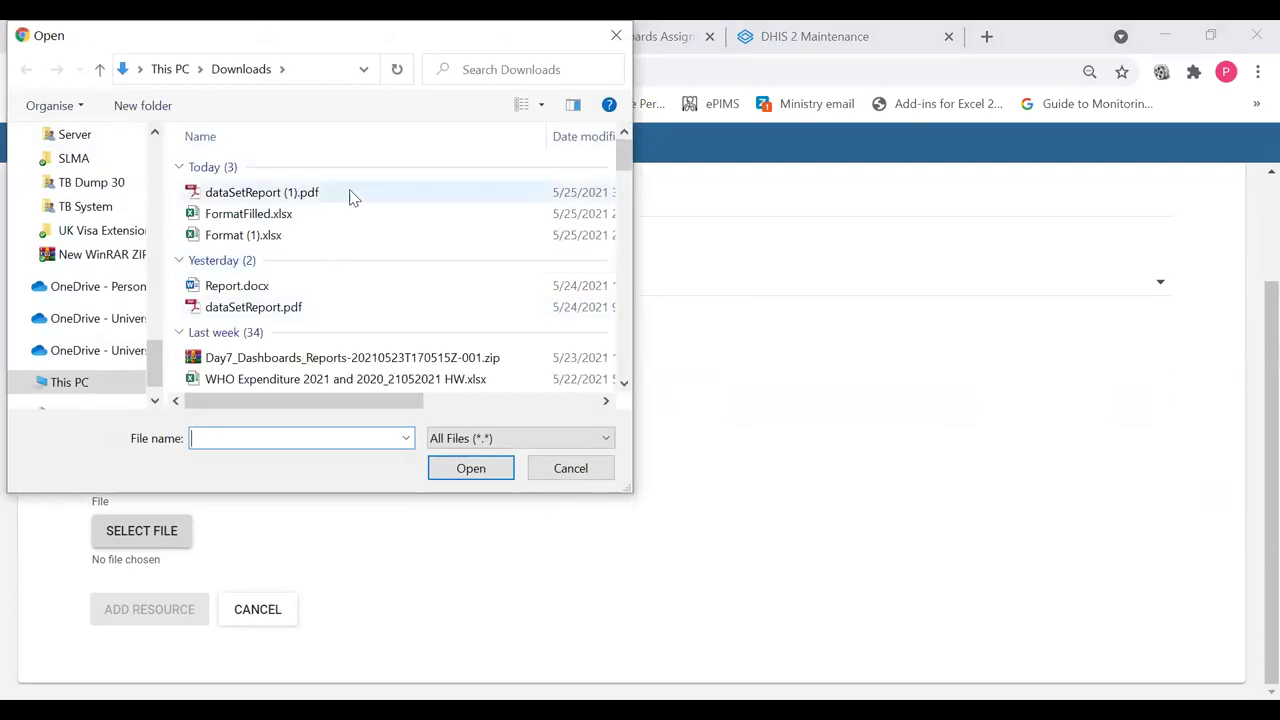
pyautogui.click(314, 307)
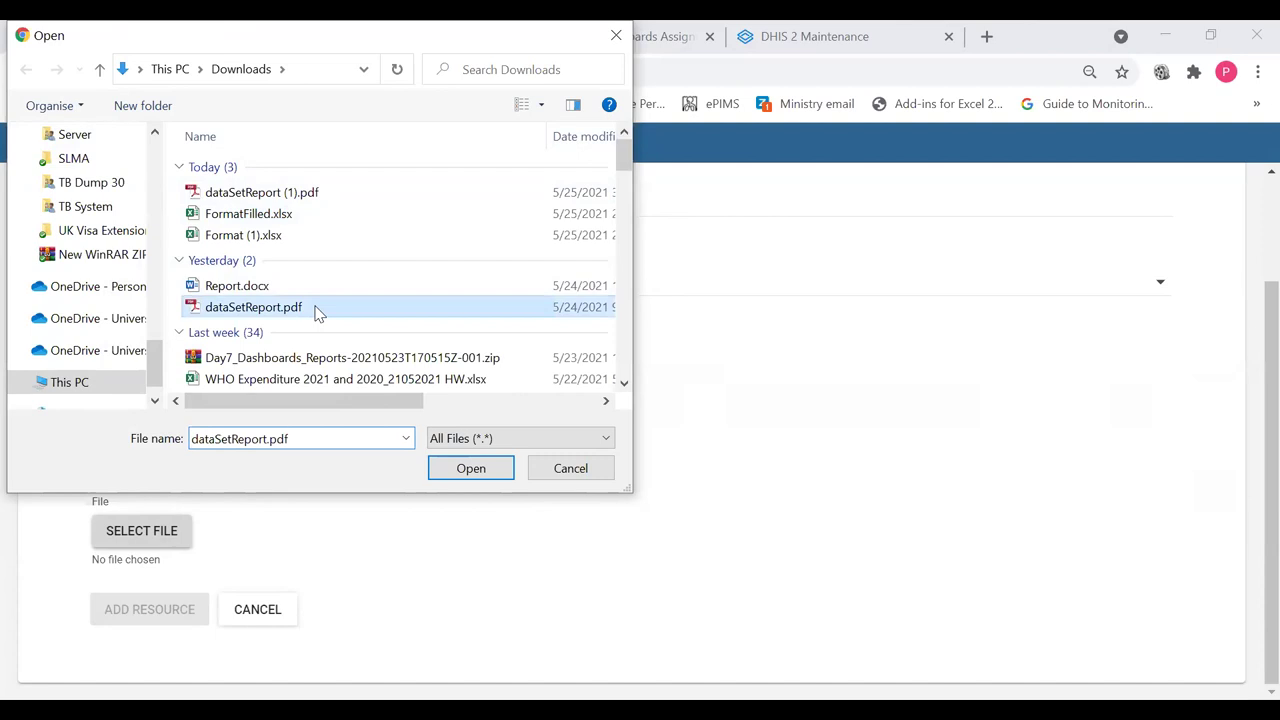
pyautogui.click(470, 470)
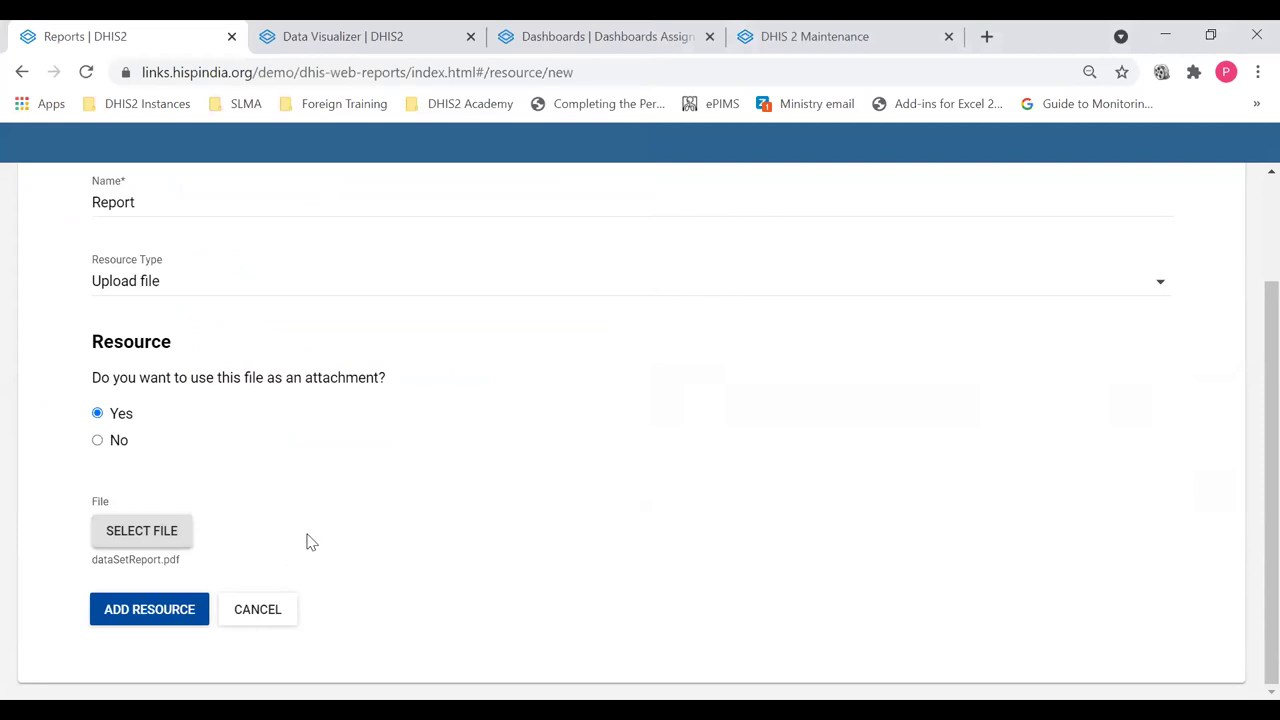
pyautogui.click(168, 612)
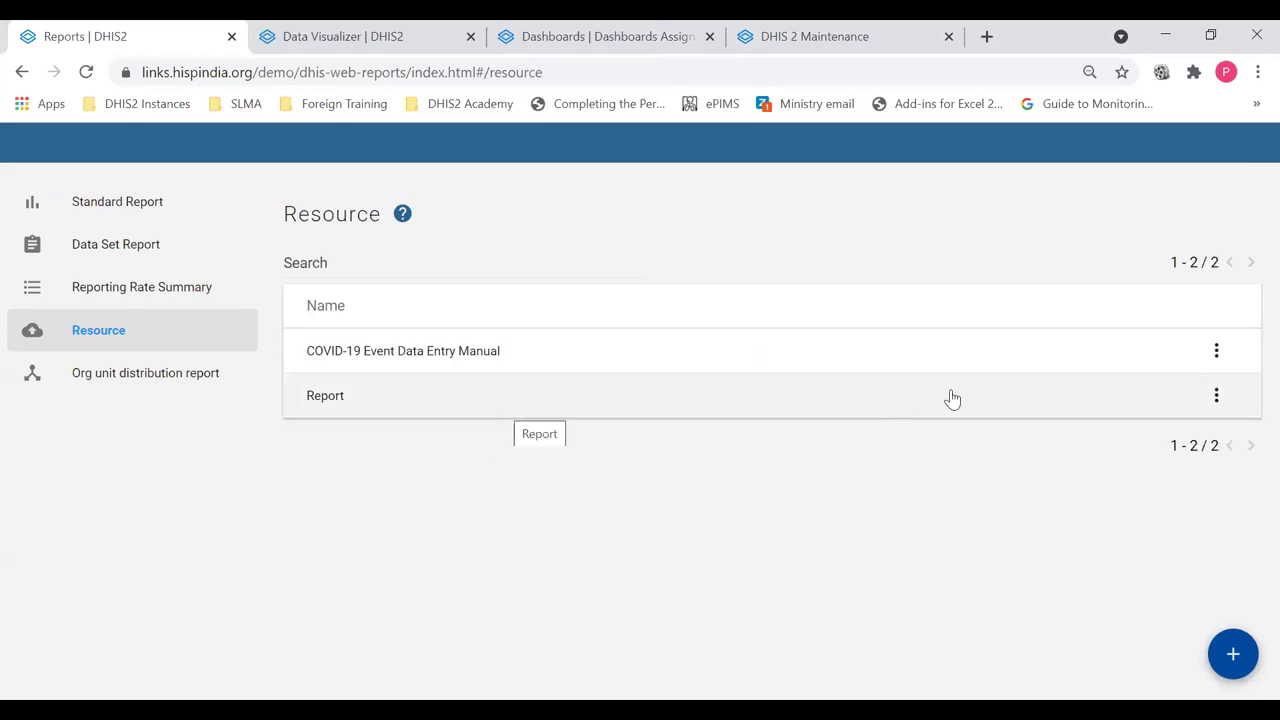
# Review the sharing settings of the Report resource, including its public, external and user group access, and close them.
pyautogui.click(1217, 398)
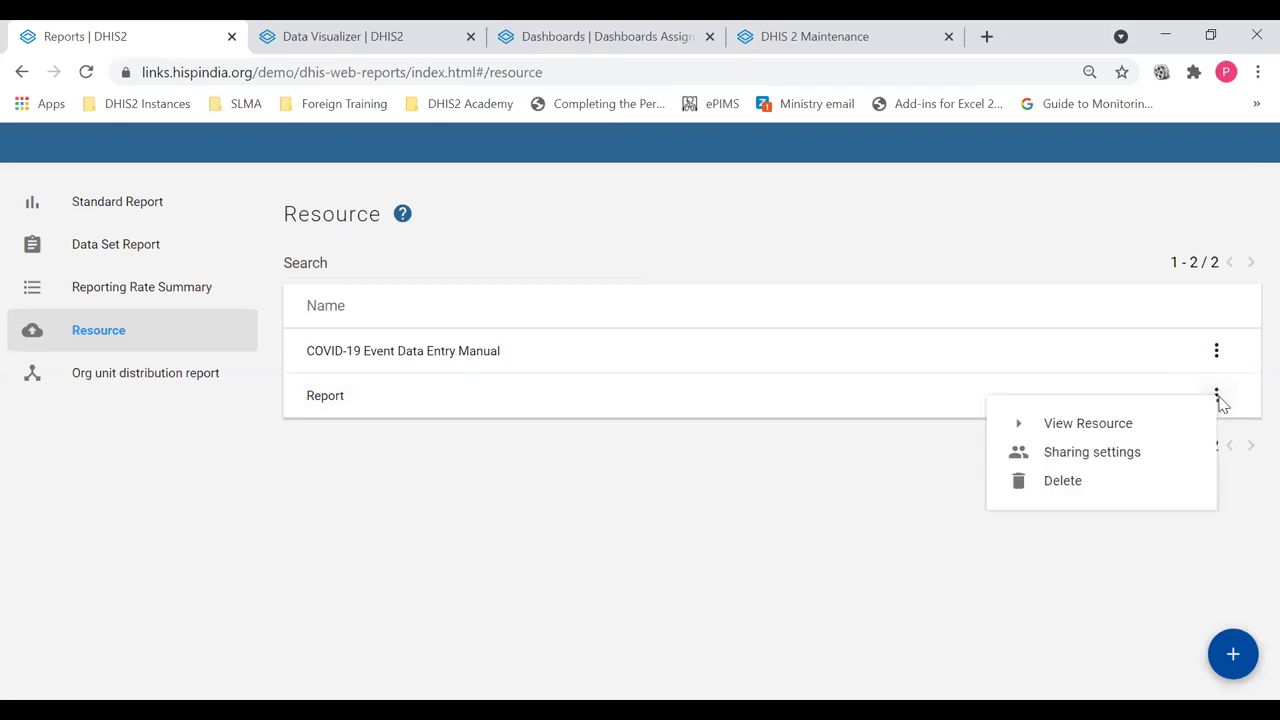
pyautogui.click(1143, 462)
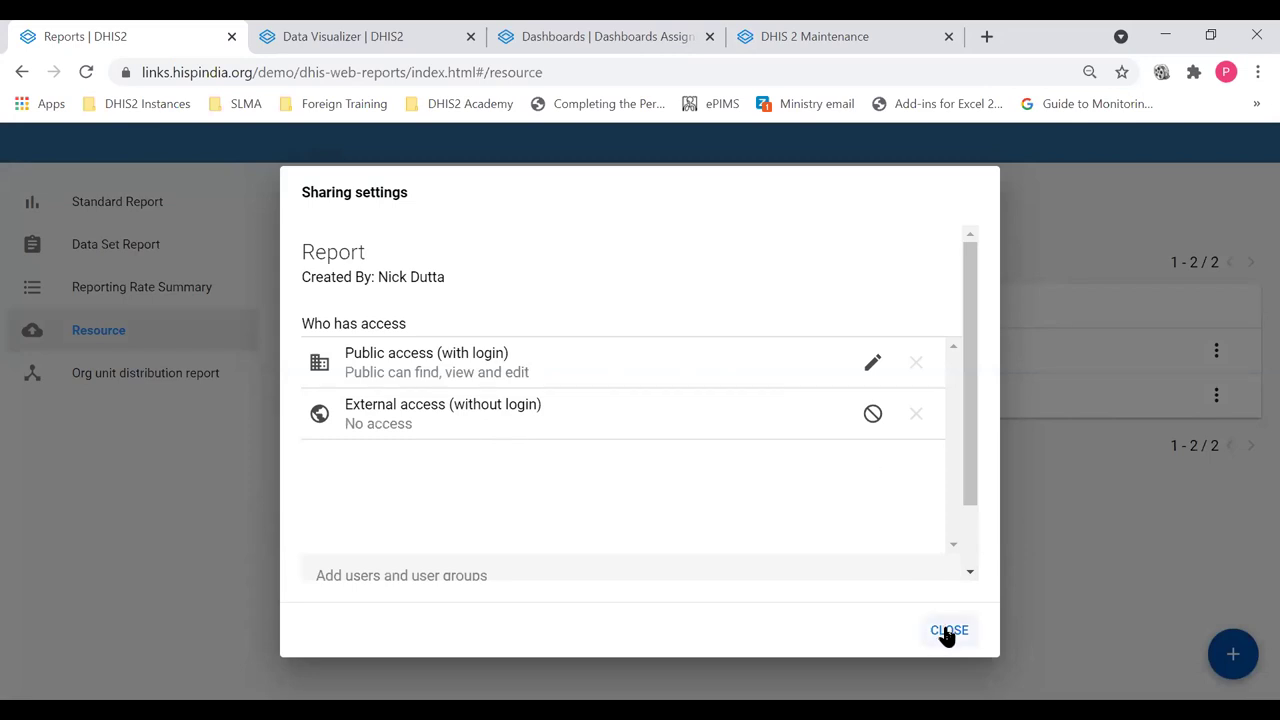
pyautogui.scroll(-1, 871, 489)
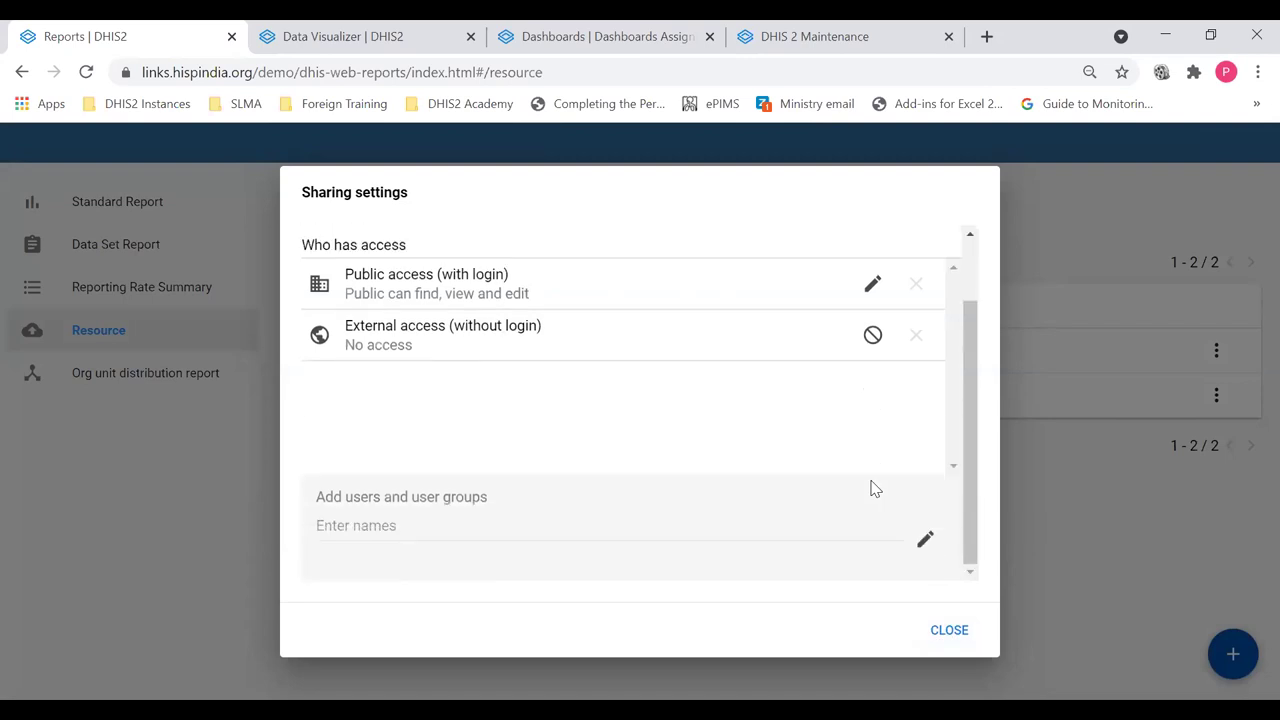
pyautogui.click(948, 632)
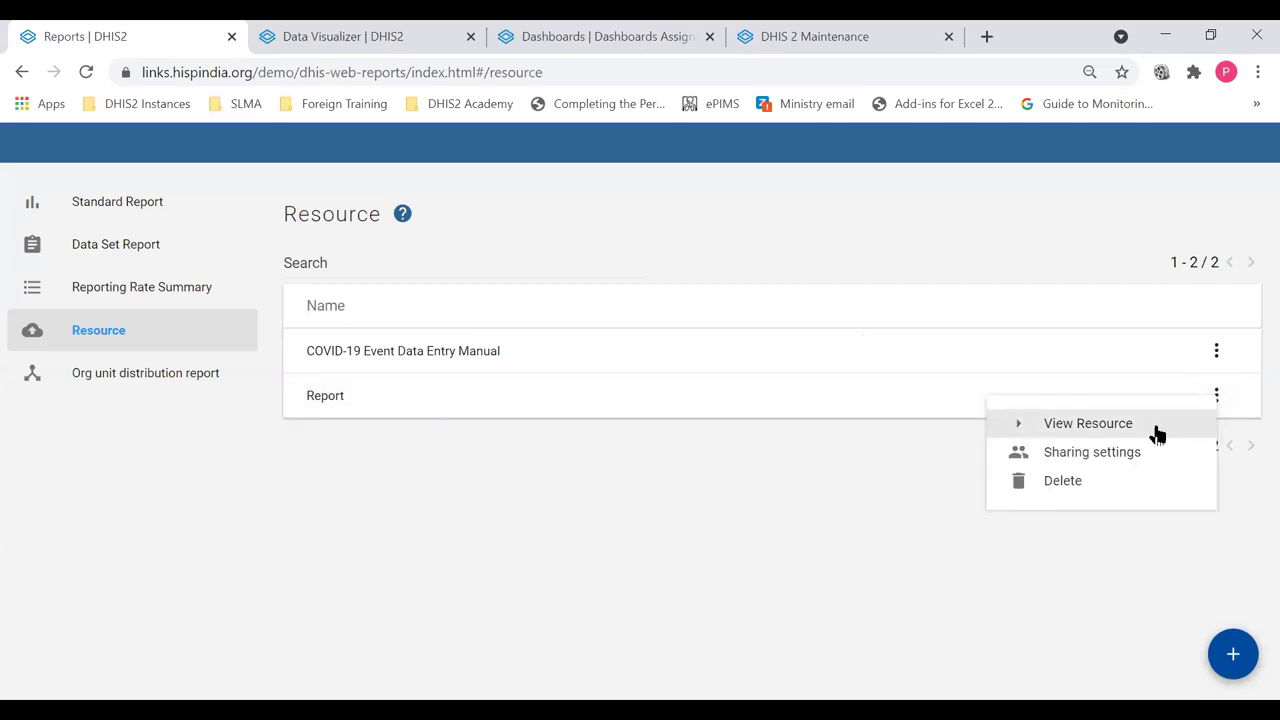
# View the Report resource's PDF, look through both pages of immunisation data, and close it.
pyautogui.click(1157, 432)
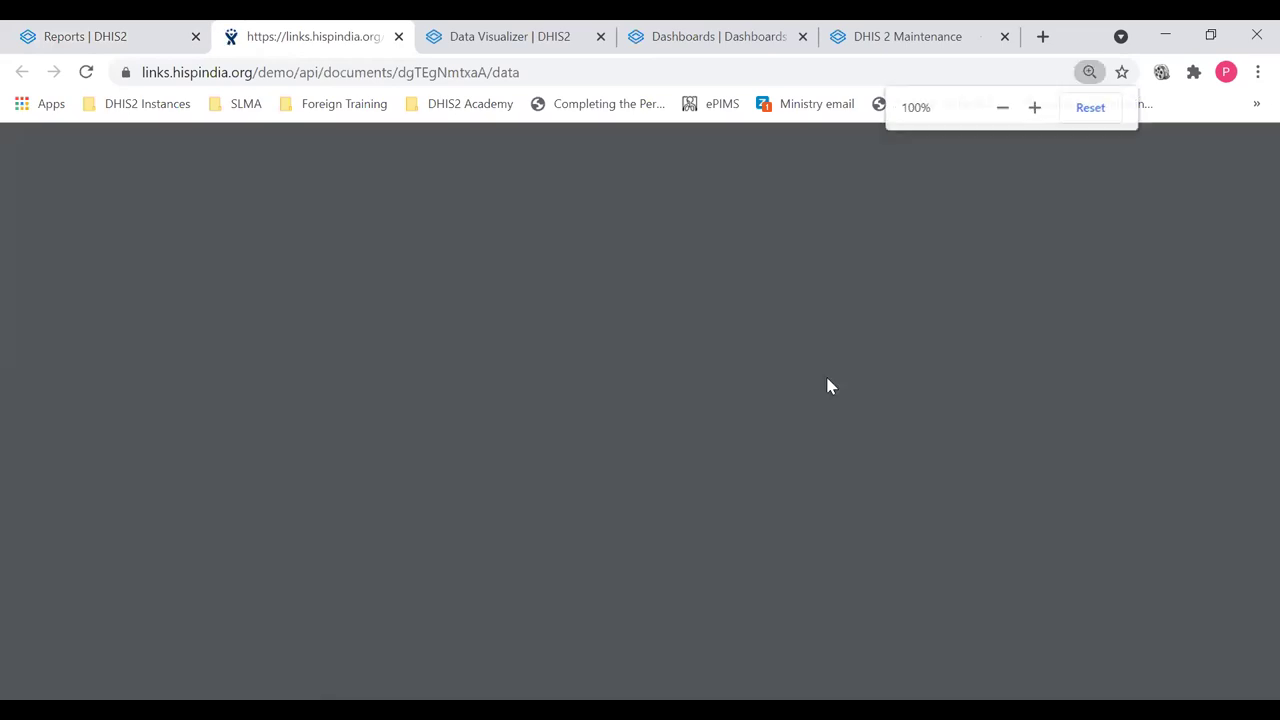
pyautogui.scroll(-5, 828, 385)
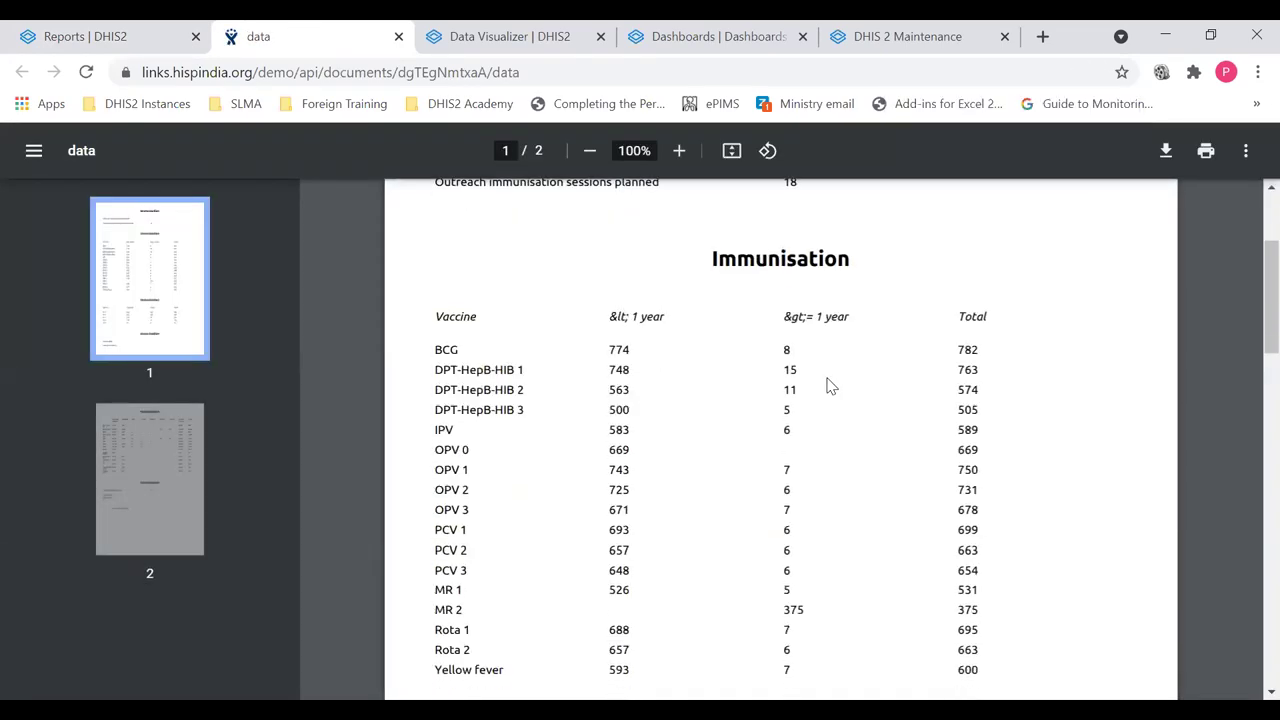
pyautogui.scroll(-10, 828, 385)
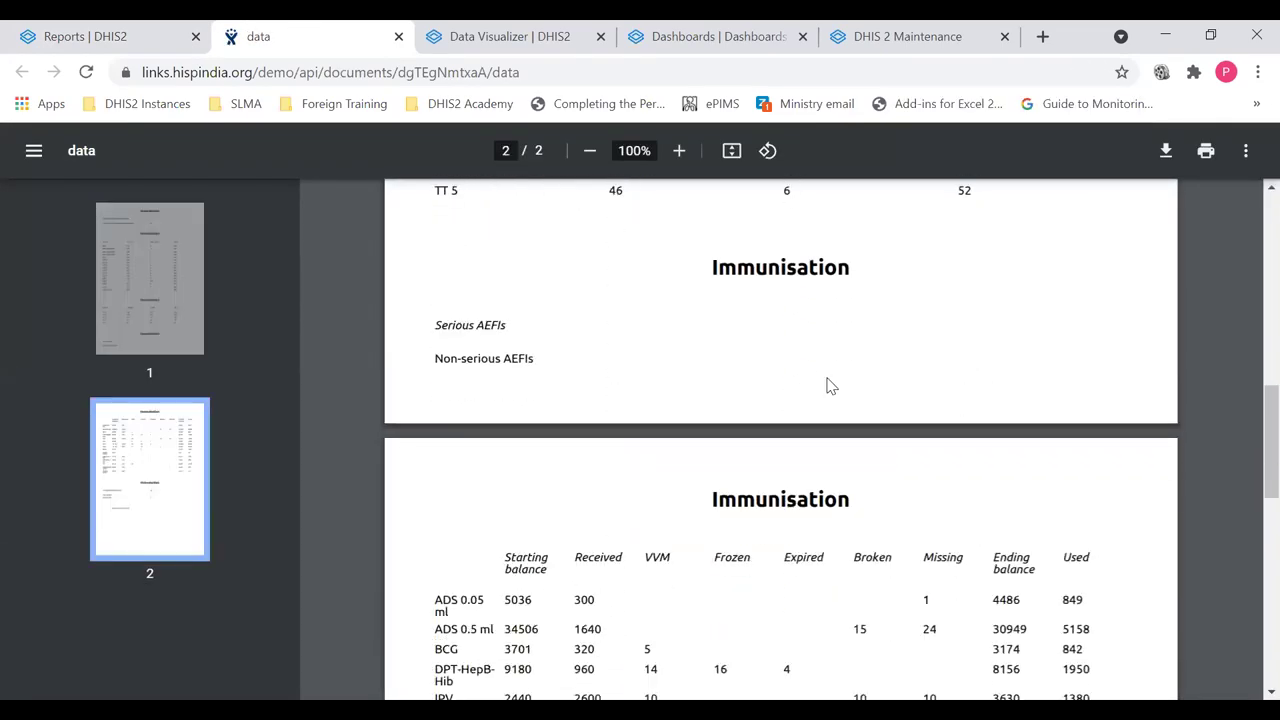
pyautogui.scroll(-3, 828, 385)
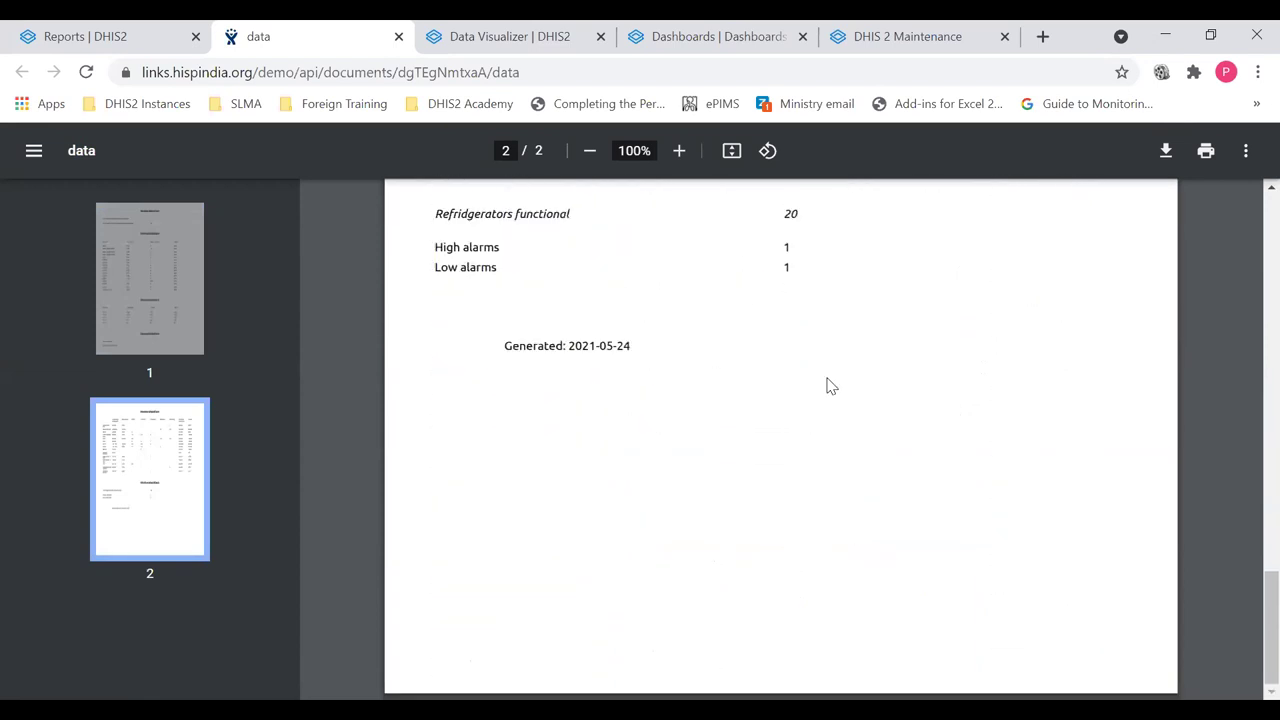
pyautogui.scroll(15, 828, 385)
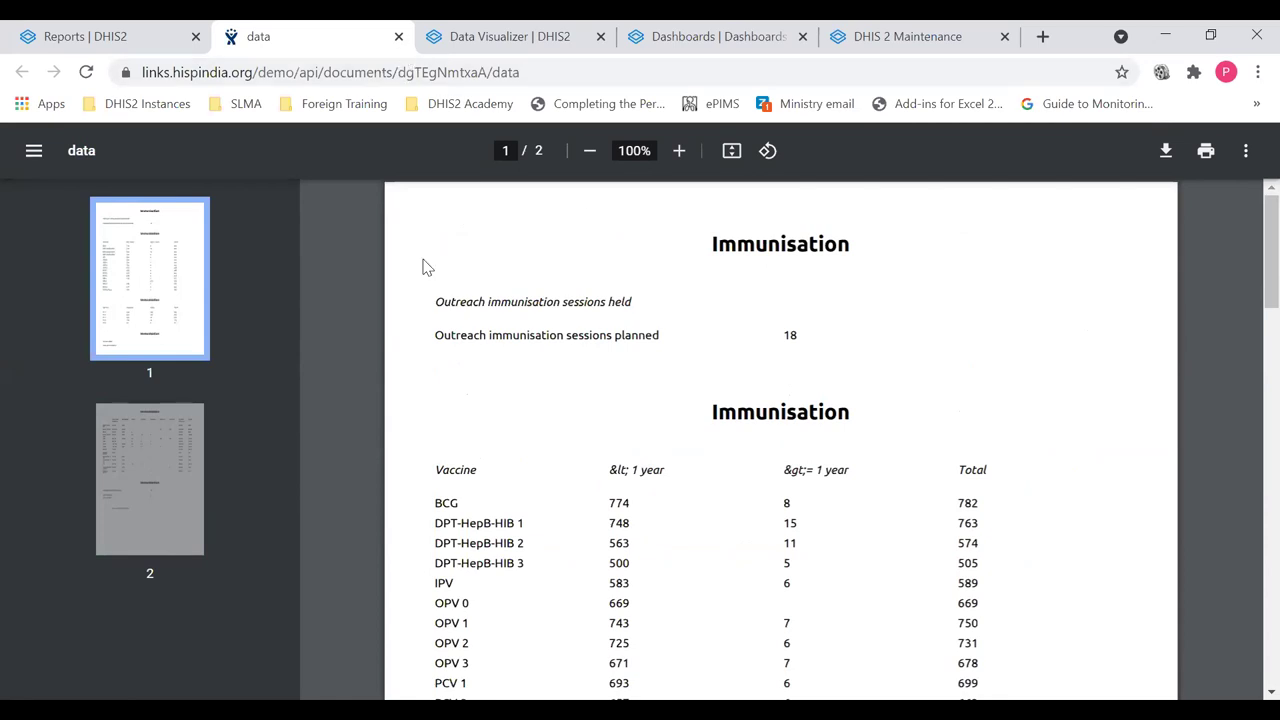
pyautogui.click(398, 37)
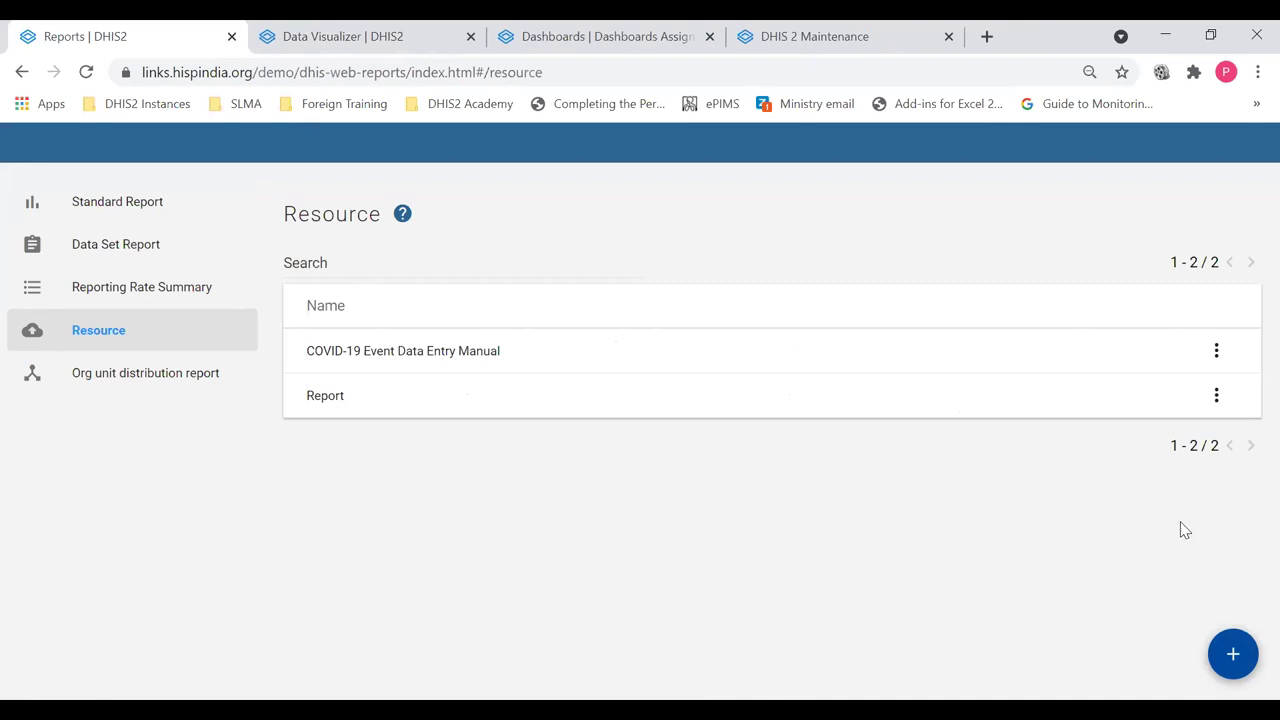
# Start another new resource named Academy and set its resource type to External url.
pyautogui.click(1235, 666)
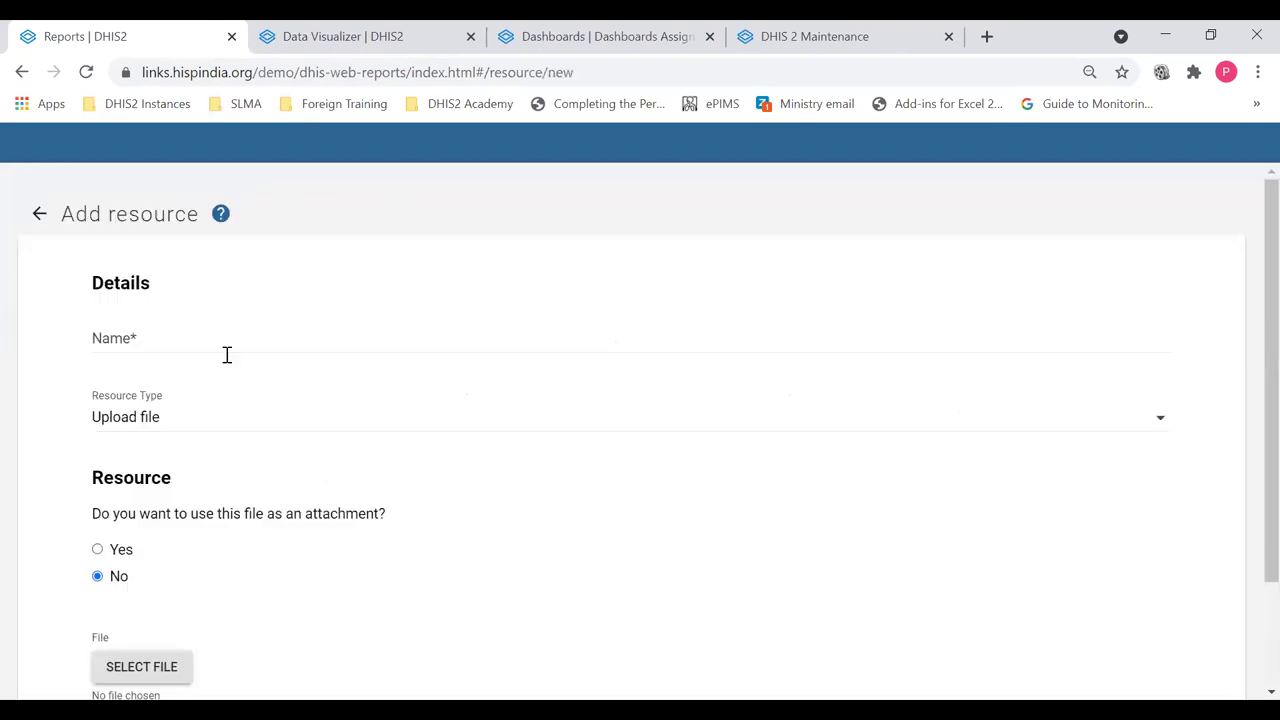
pyautogui.click(219, 338)
pyautogui.write('Academy')
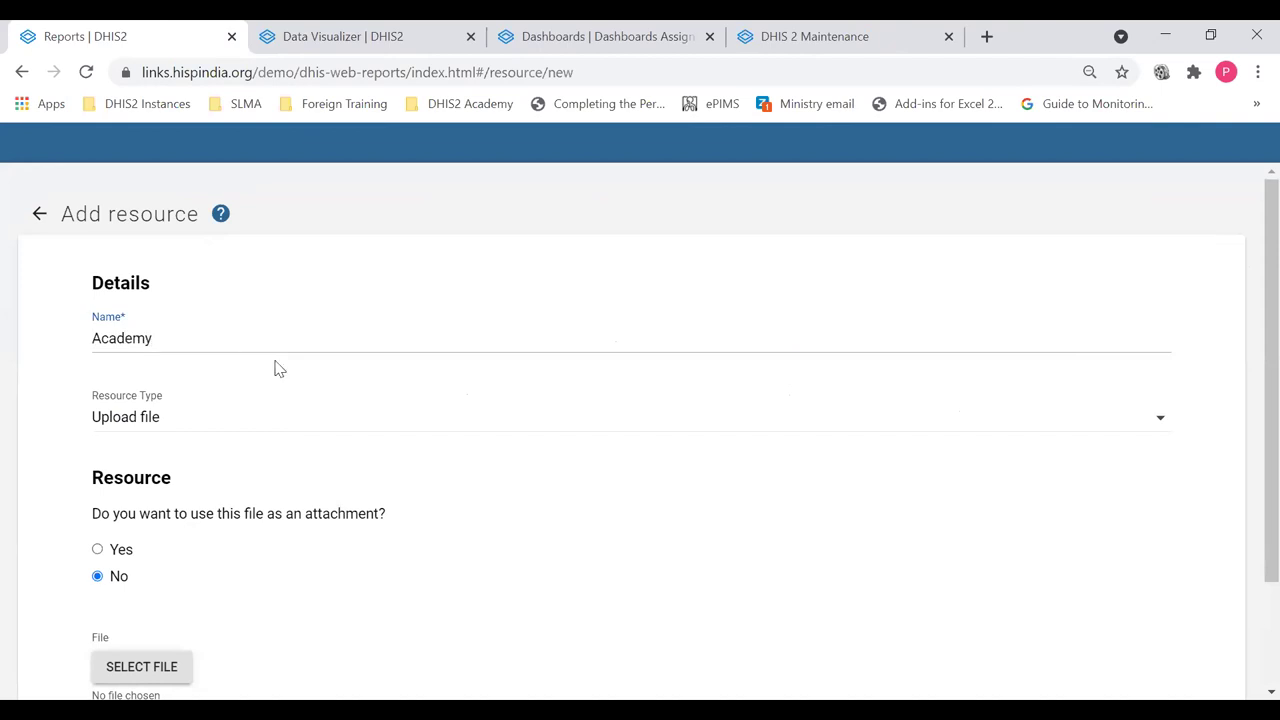
pyautogui.click(203, 420)
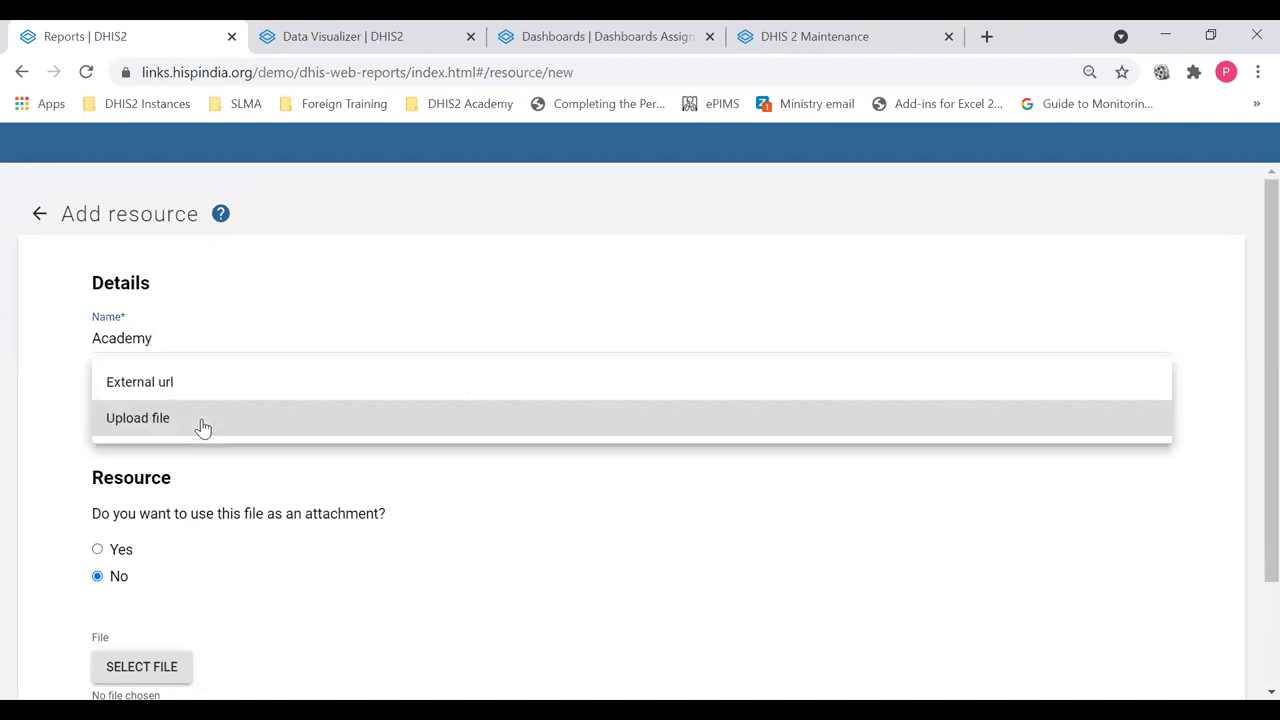
pyautogui.click(190, 382)
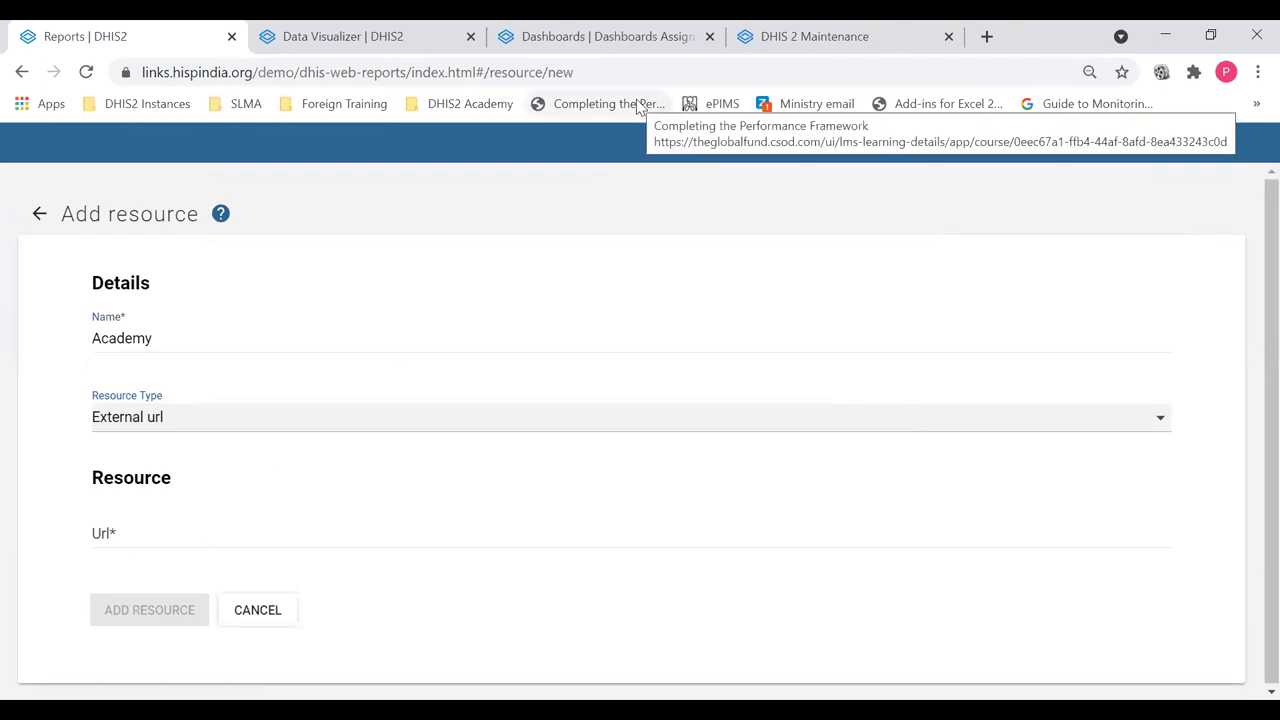
pyautogui.click(660, 40)
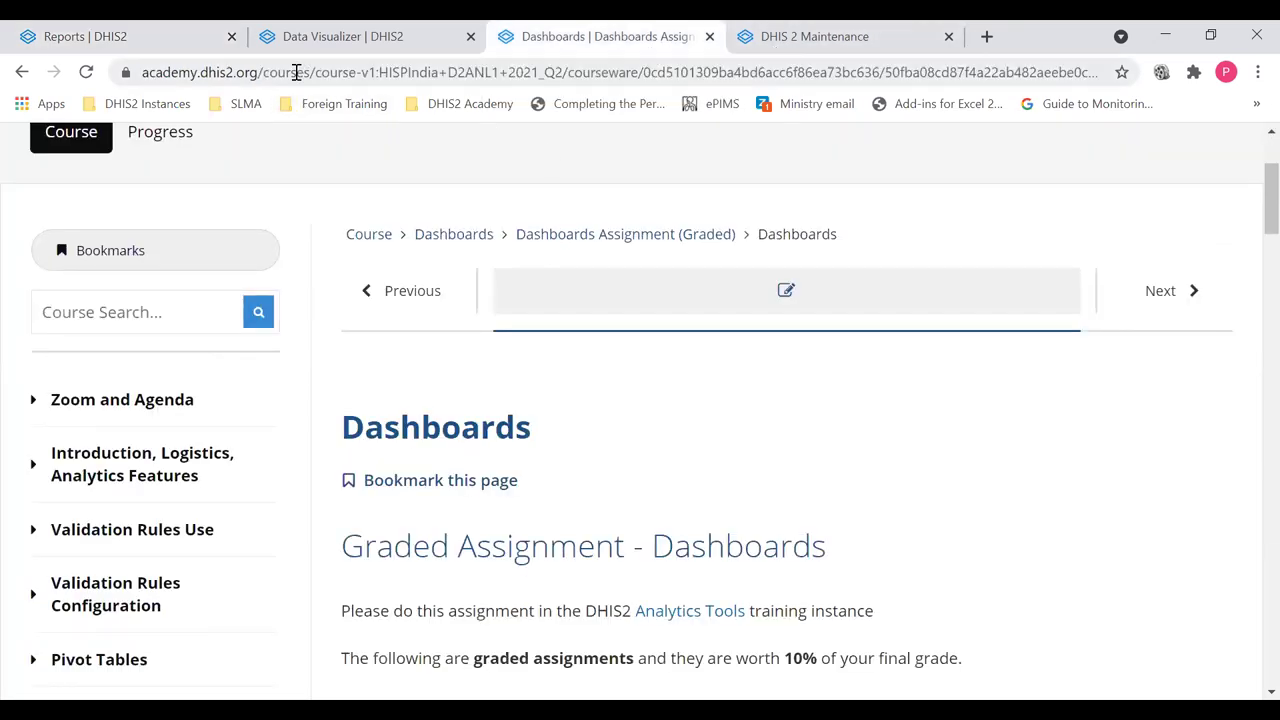
pyautogui.moveTo(263, 77); pyautogui.dragTo(5, 90)
pyautogui.hotkey('ctrl', 'c')
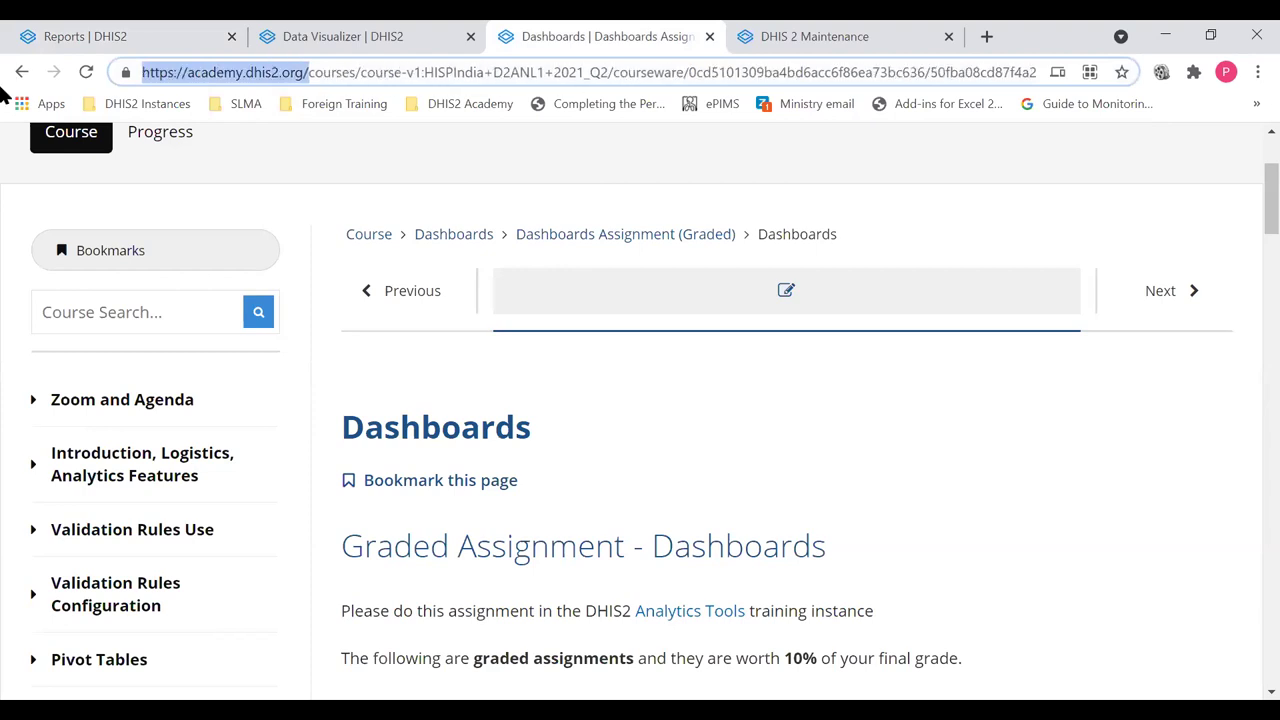
pyautogui.click(125, 36)
pyautogui.click(206, 522)
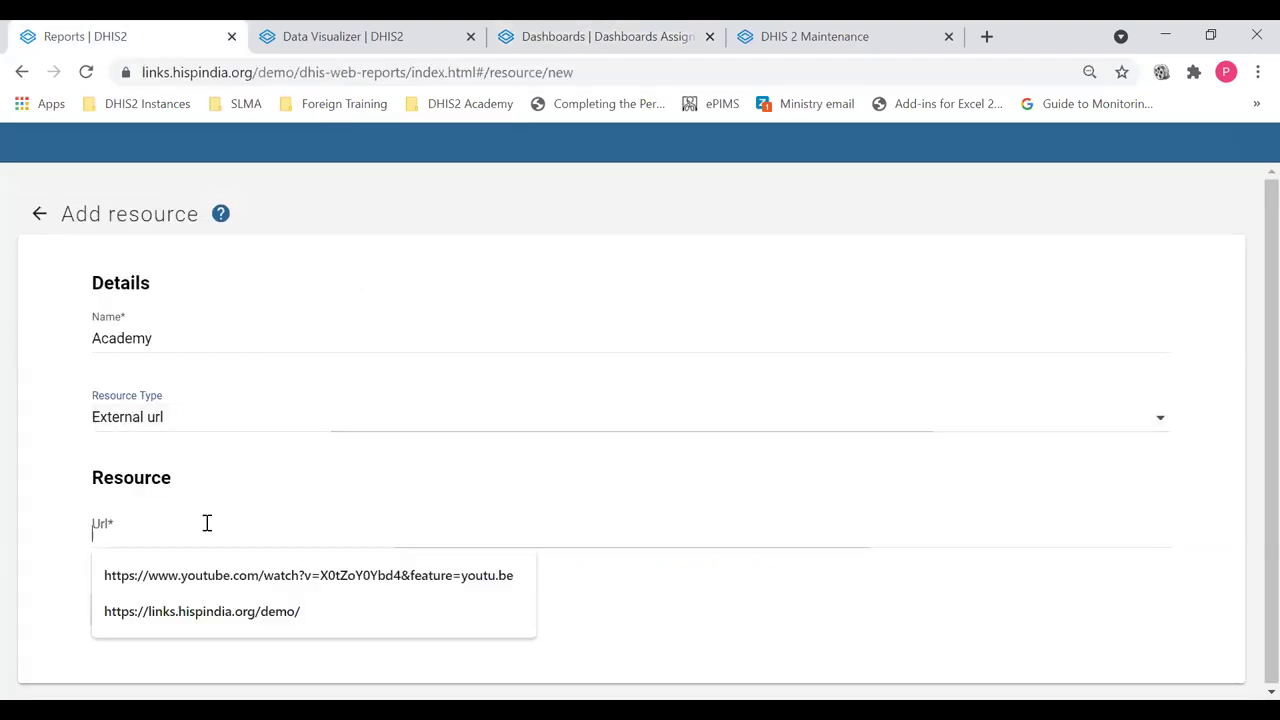
pyautogui.hotkey('ctrl', 'v')
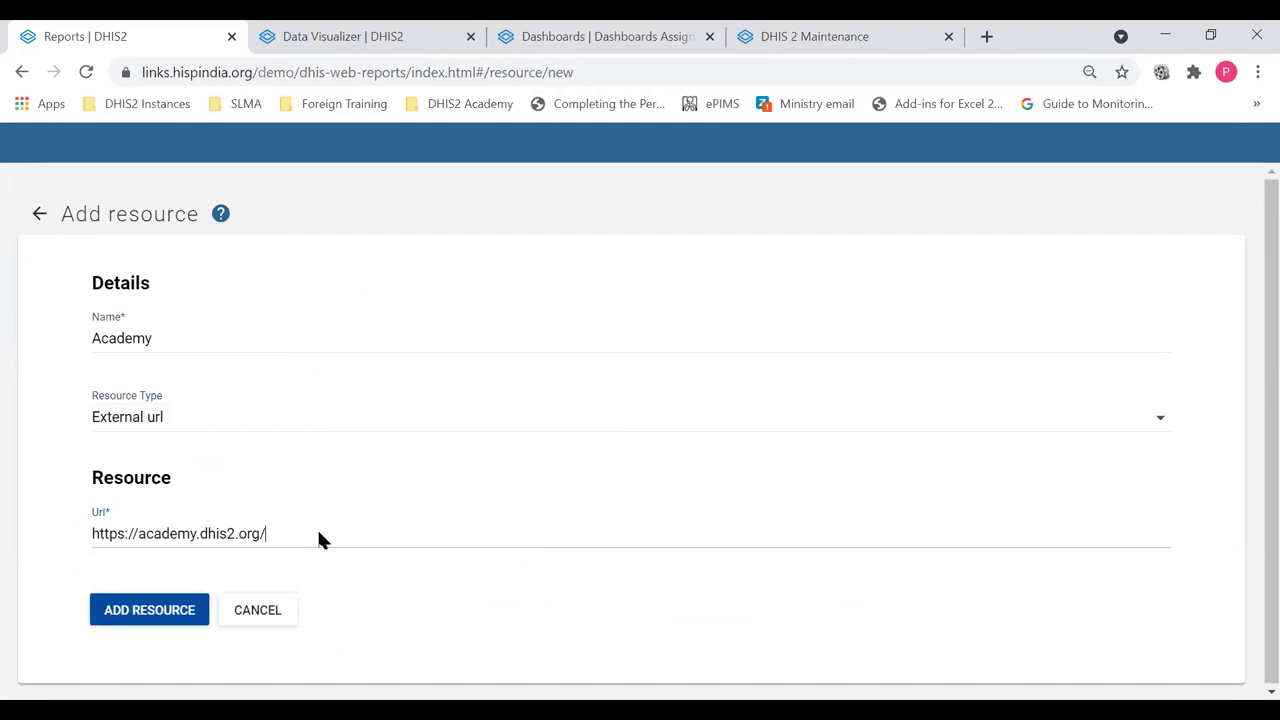
pyautogui.click(150, 618)
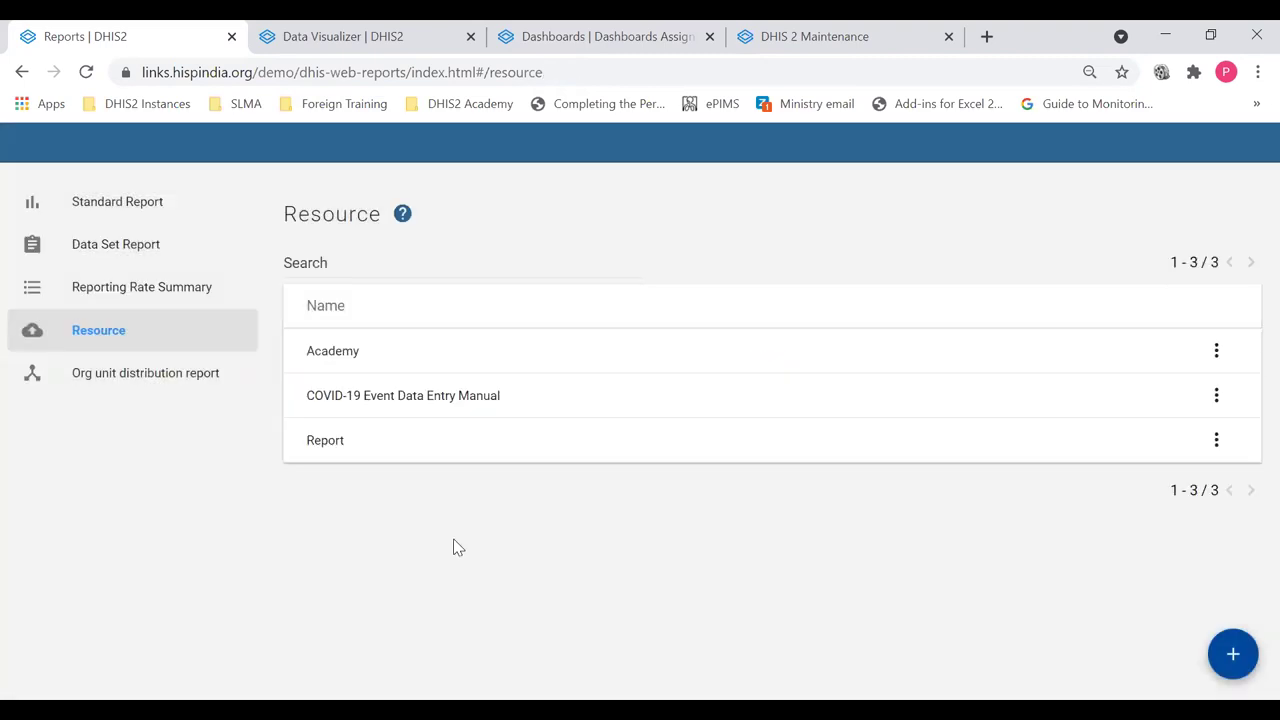
pyautogui.click(408, 359)
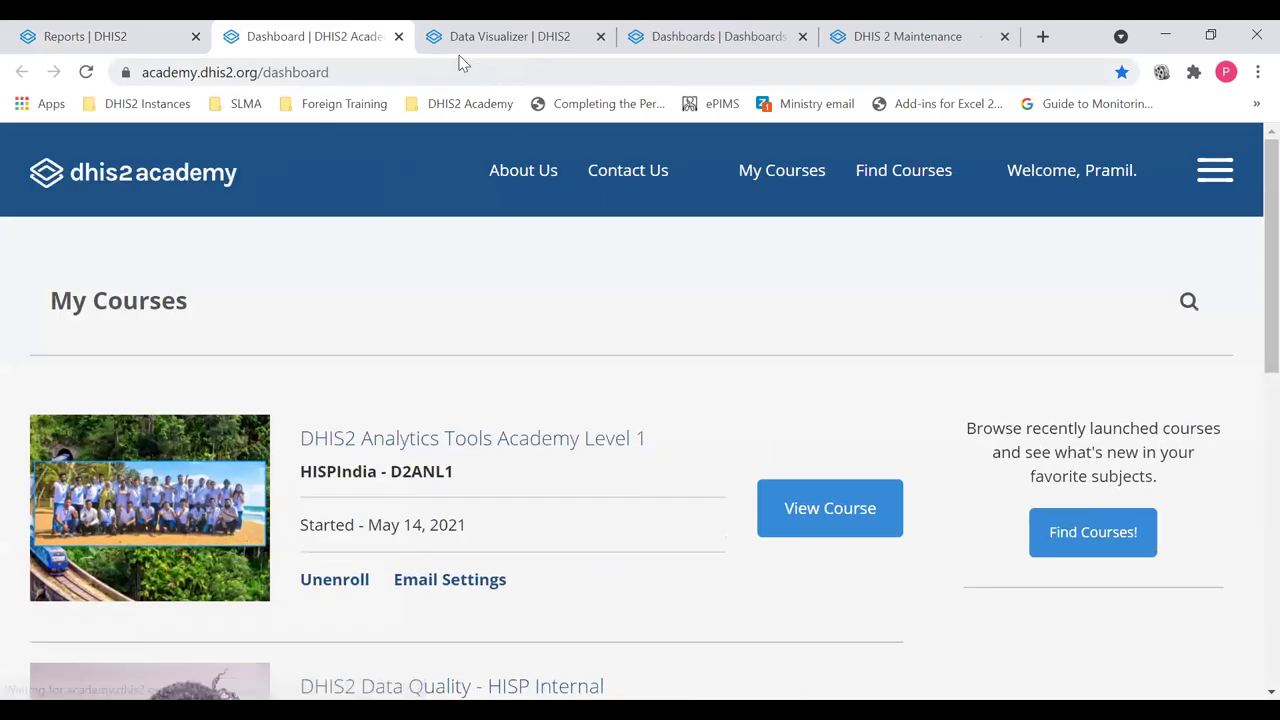
pyautogui.click(399, 38)
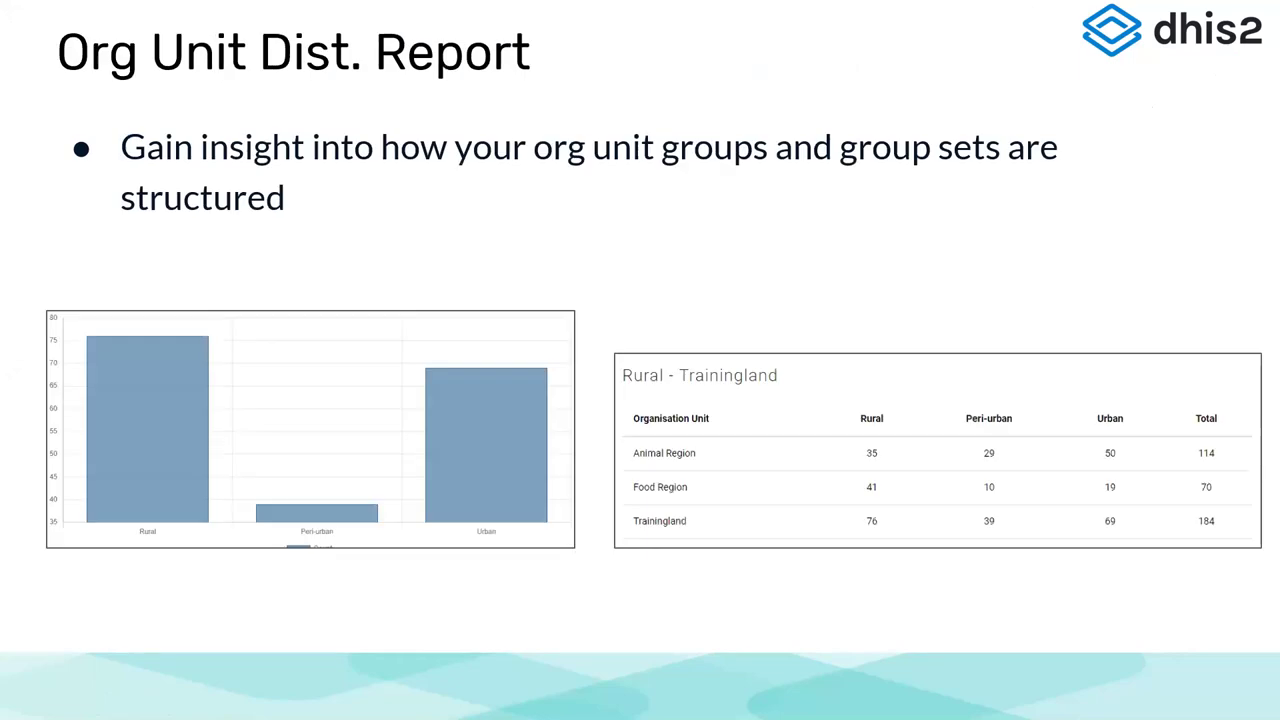
pyautogui.press('Right')
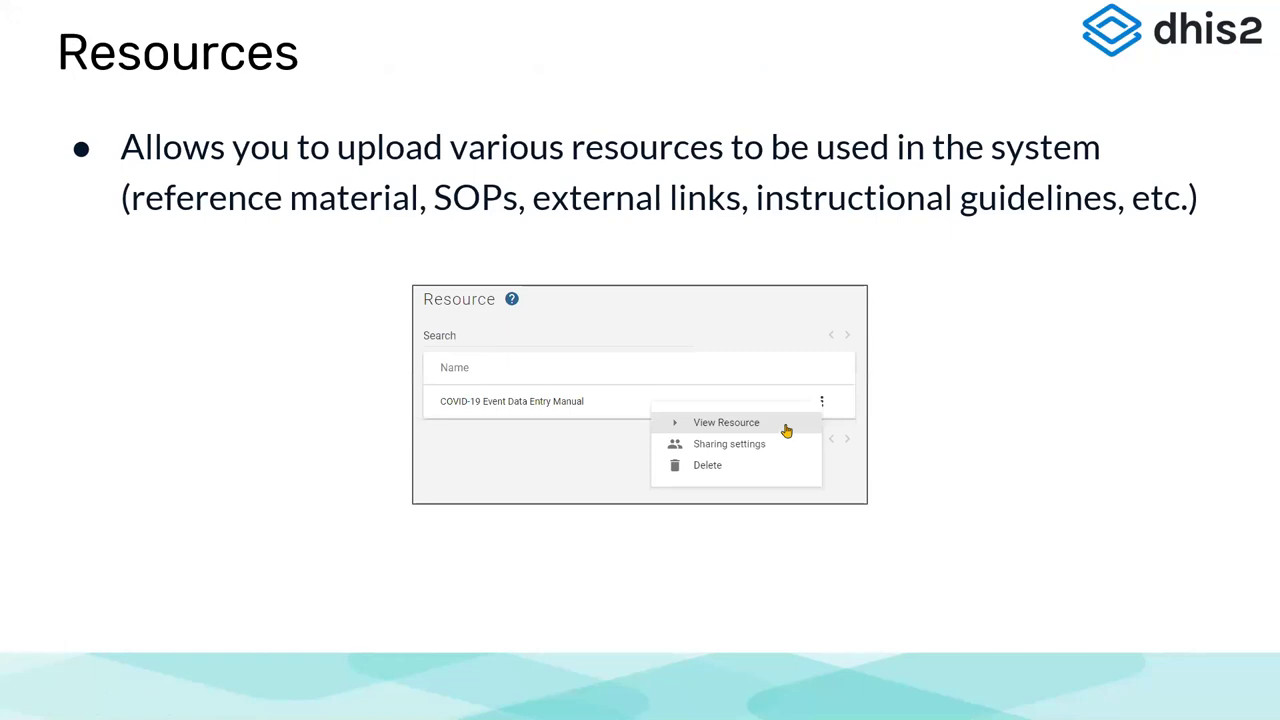
pyautogui.press('Right')
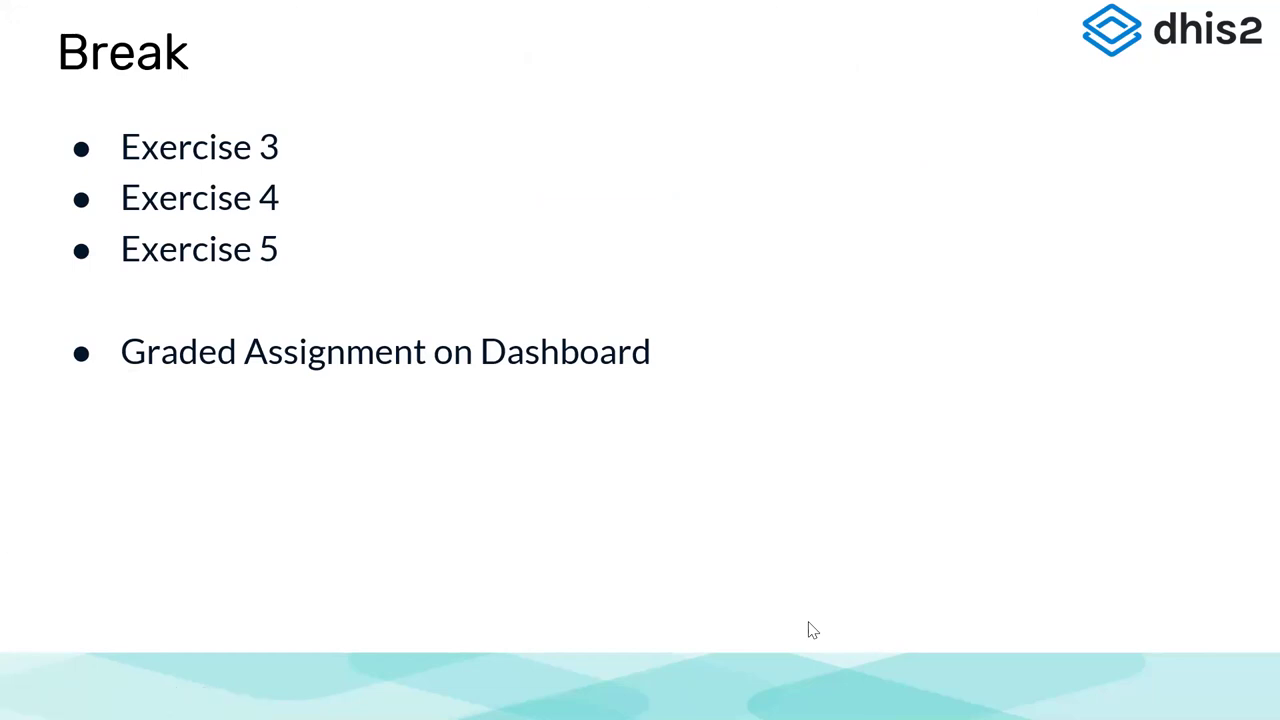
# Switch back to the browser and review the graded Dashboards assignment page, including its instructions, Part 1 questions and sharing settings image.
pyautogui.hotkey('alt', 'Tab')
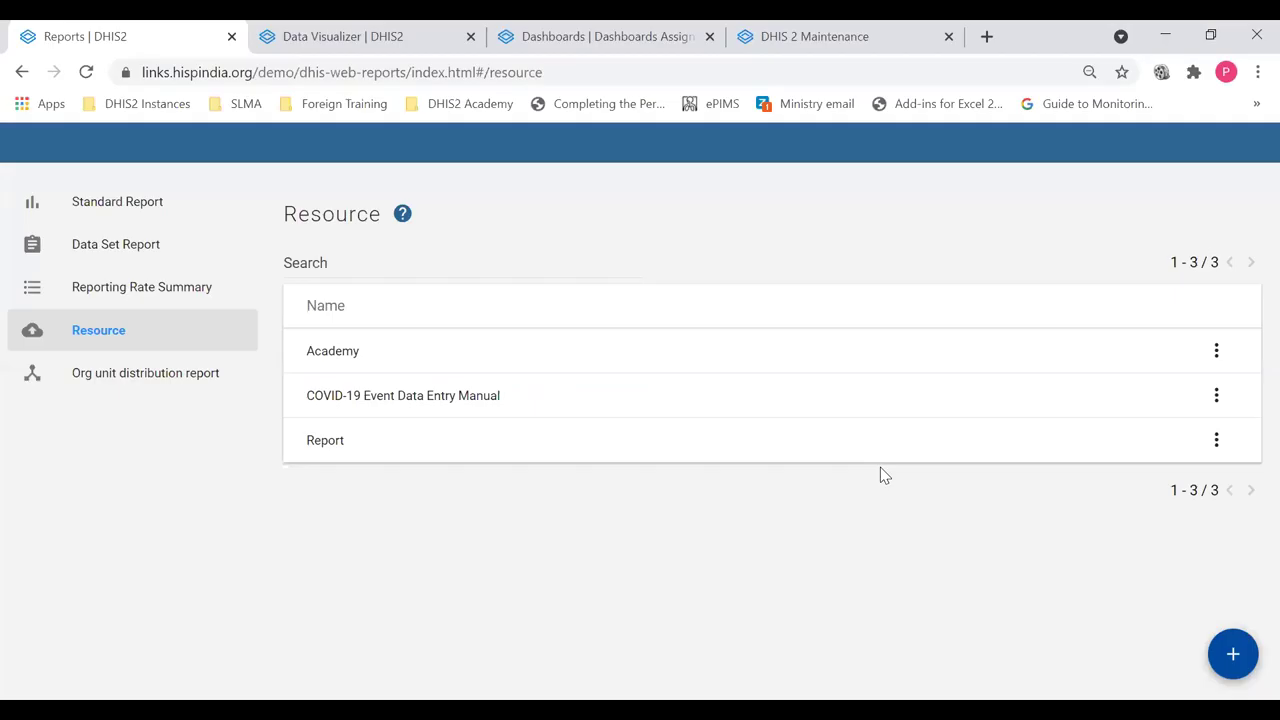
pyautogui.click(797, 232)
pyautogui.click(771, 46)
pyautogui.click(551, 44)
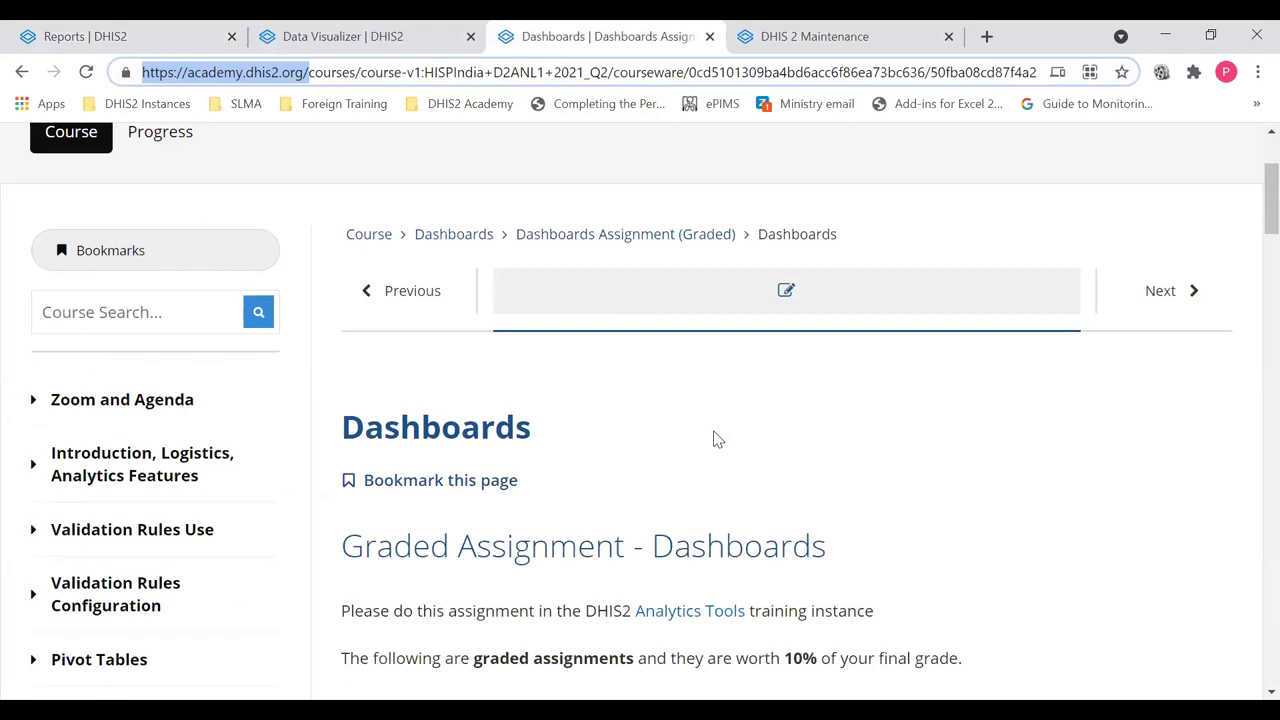
pyautogui.scroll(-1, 716, 438)
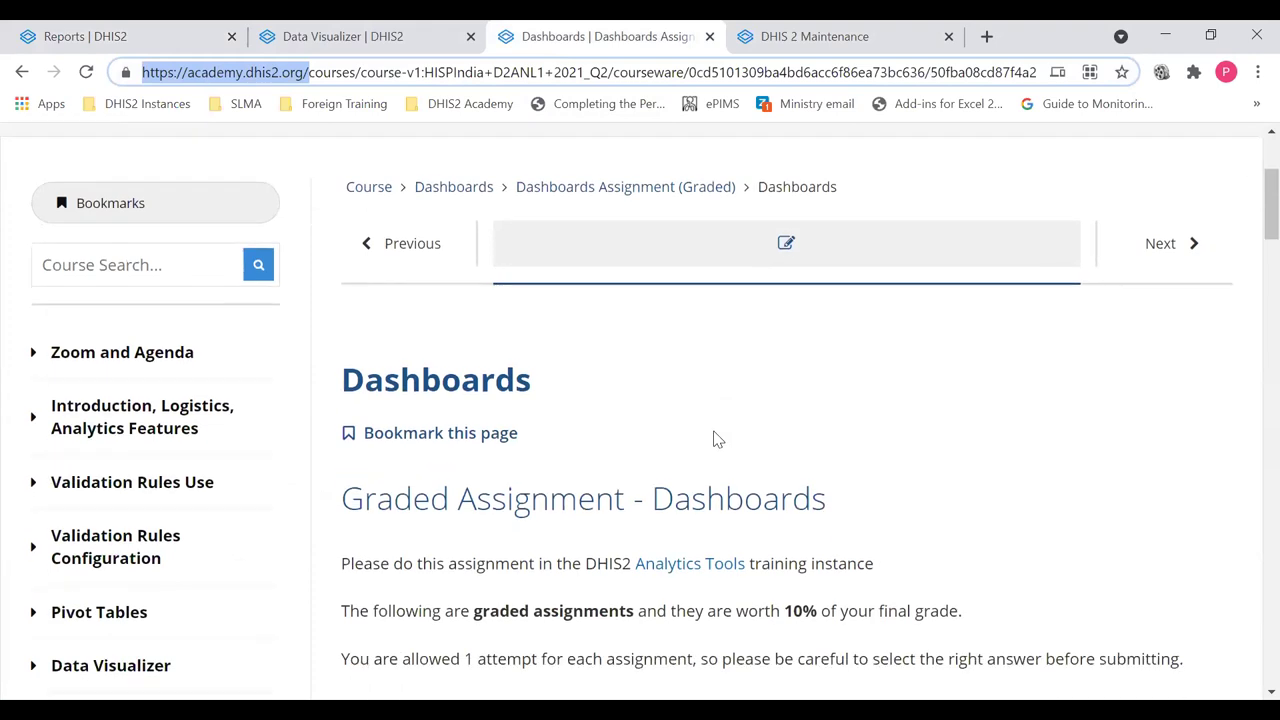
pyautogui.scroll(2, 716, 438)
pyautogui.scroll(1, 716, 438)
pyautogui.scroll(-5, 716, 438)
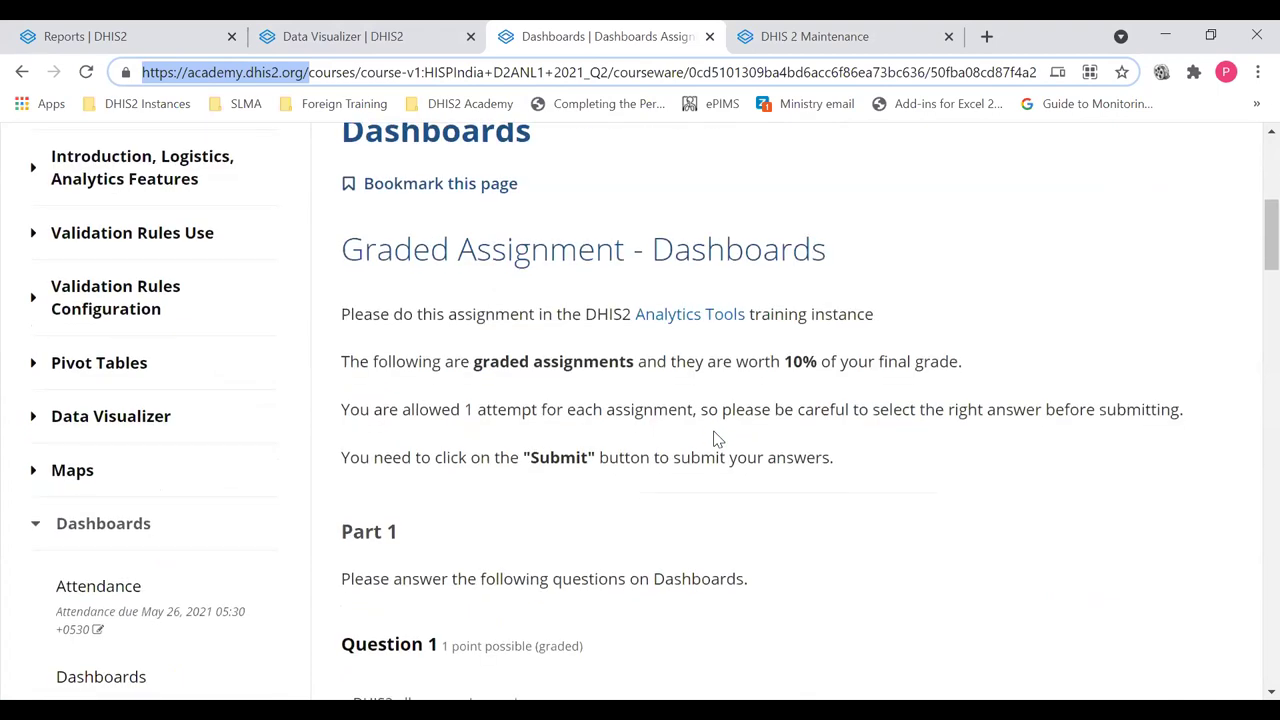
pyautogui.scroll(-1, 716, 438)
pyautogui.scroll(-5, 716, 438)
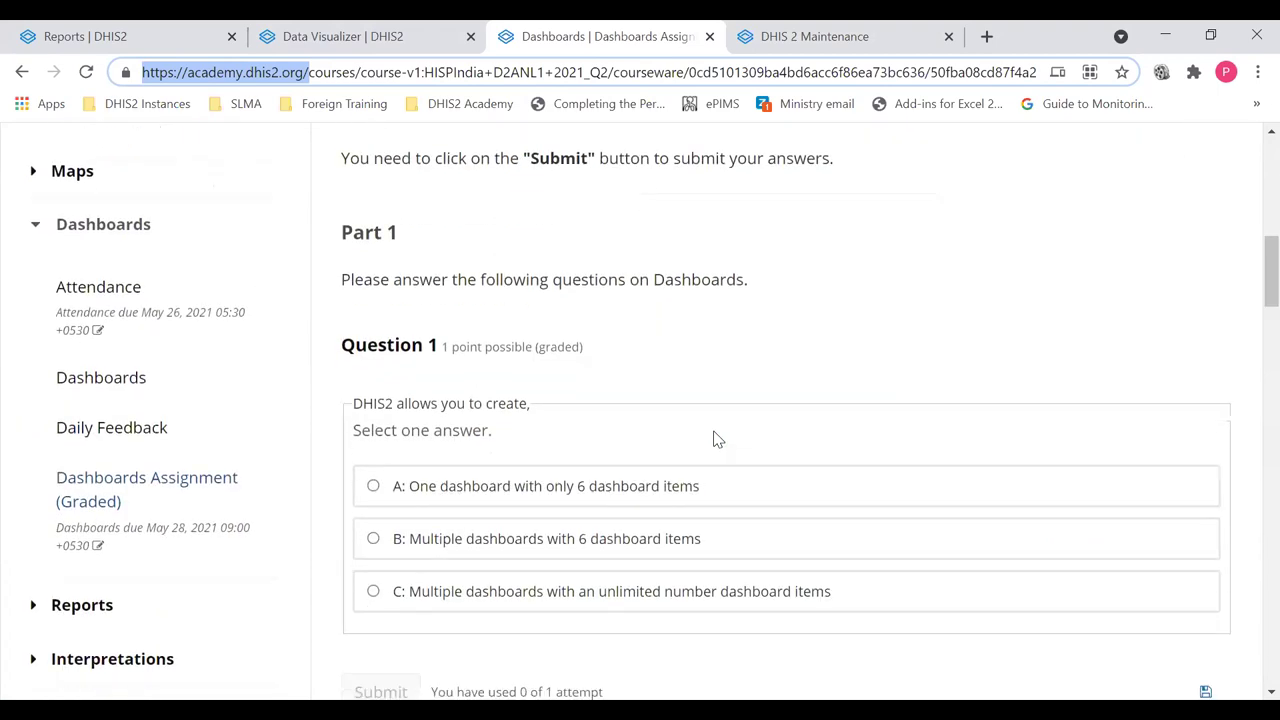
pyautogui.scroll(-10, 716, 438)
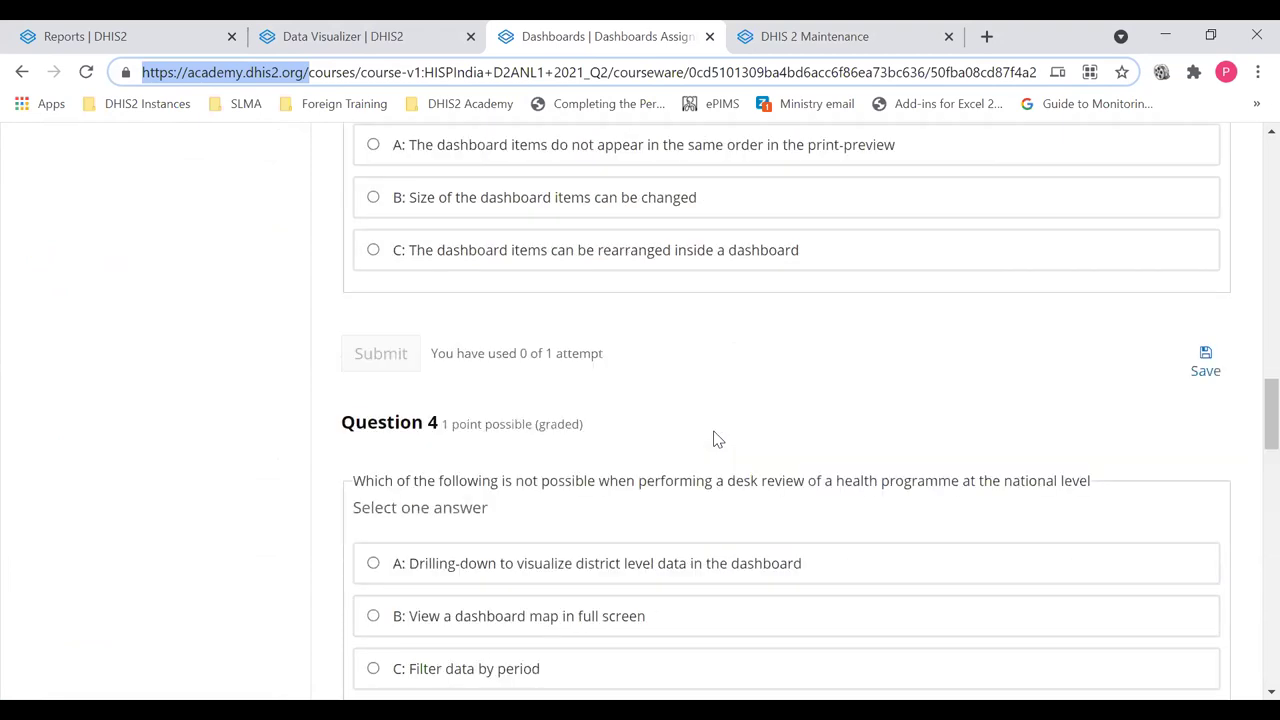
pyautogui.scroll(-10, 716, 438)
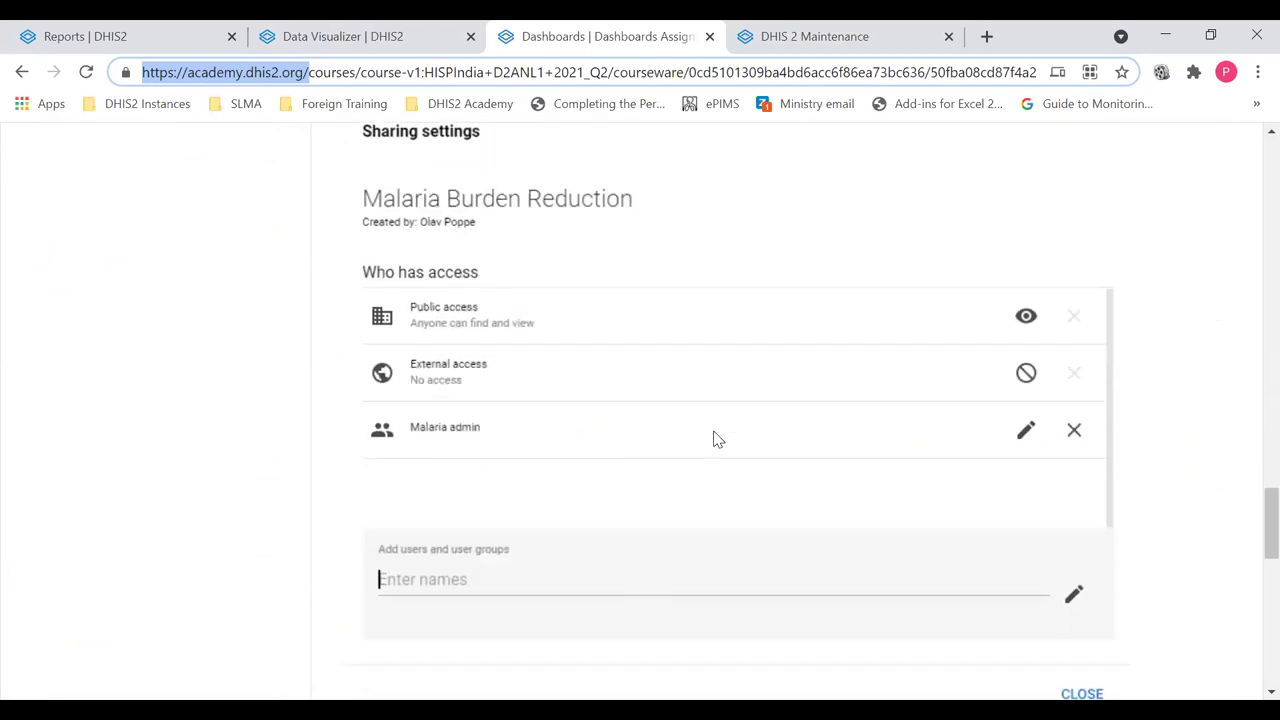
pyautogui.scroll(-8, 716, 438)
pyautogui.scroll(15, 716, 438)
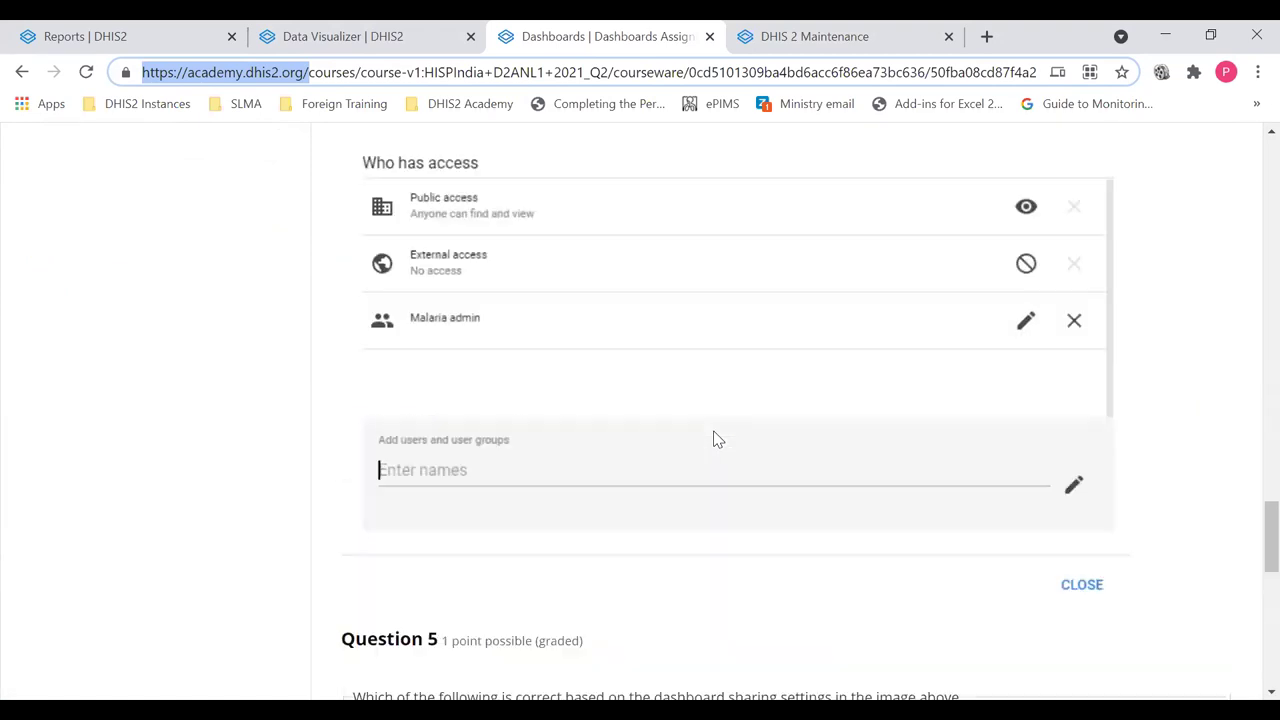
pyautogui.scroll(15, 716, 438)
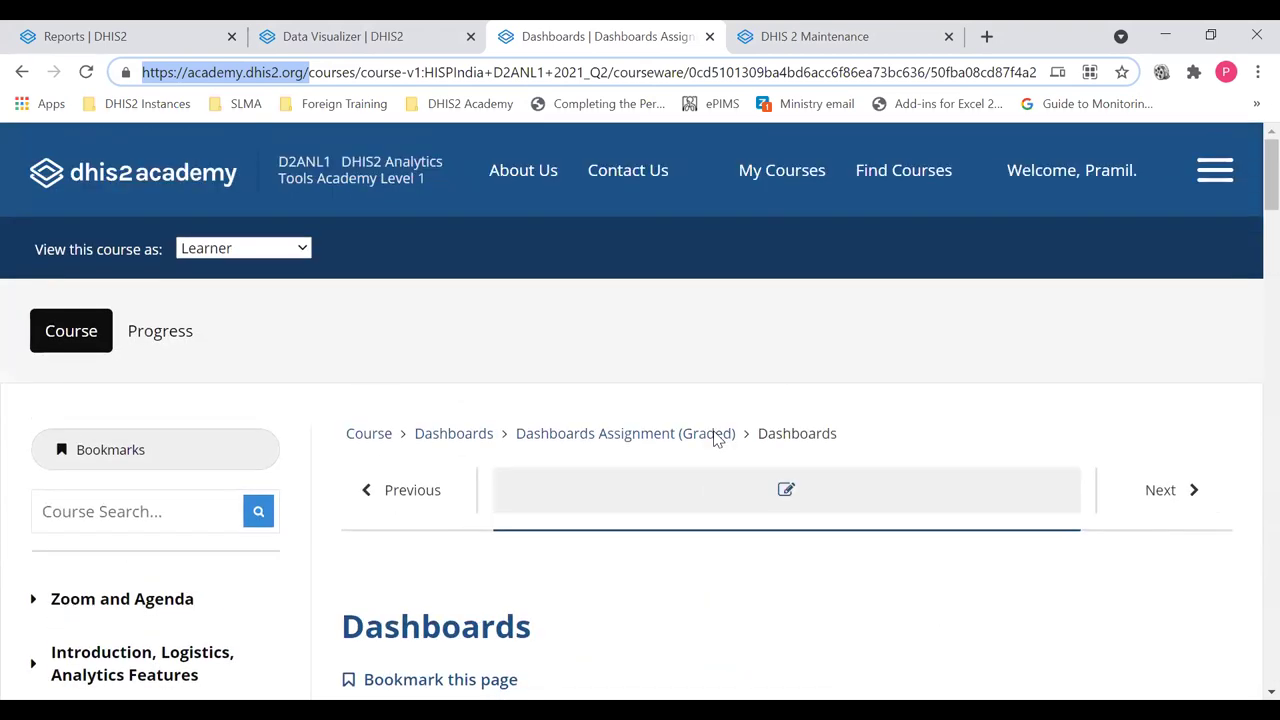
pyautogui.scroll(-2, 716, 438)
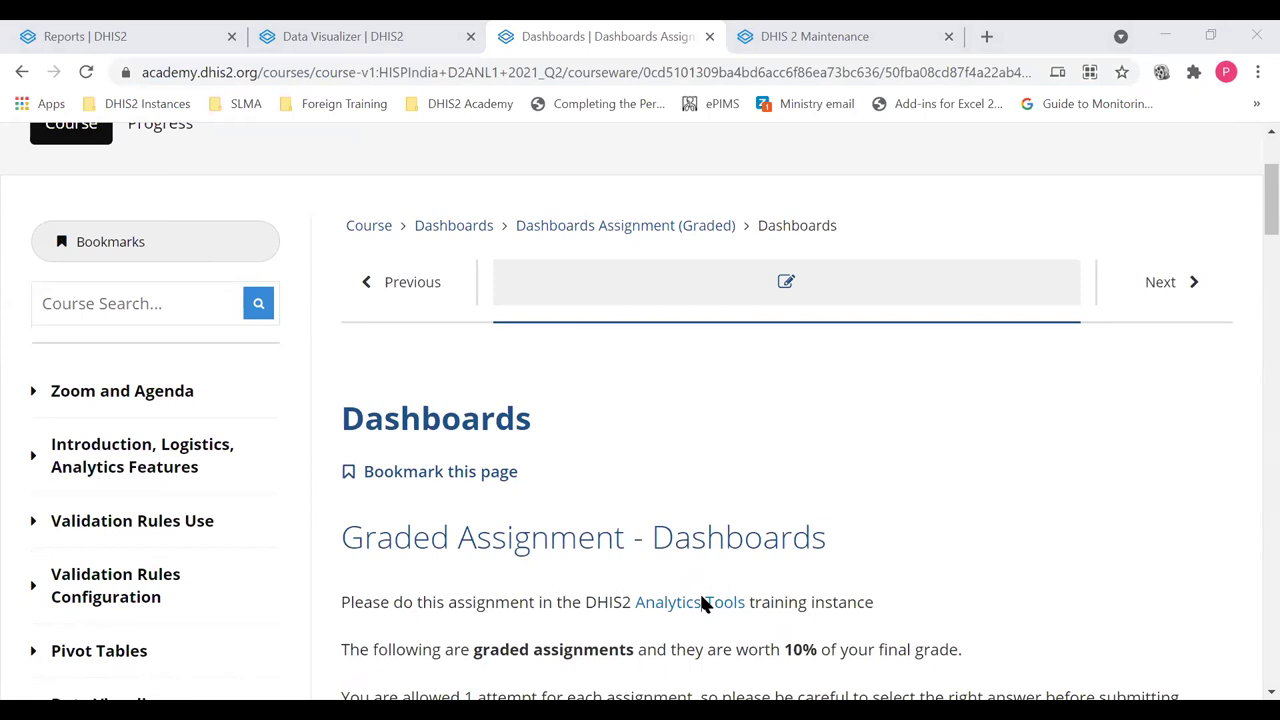
pyautogui.hotkey('alt', 'Tab')
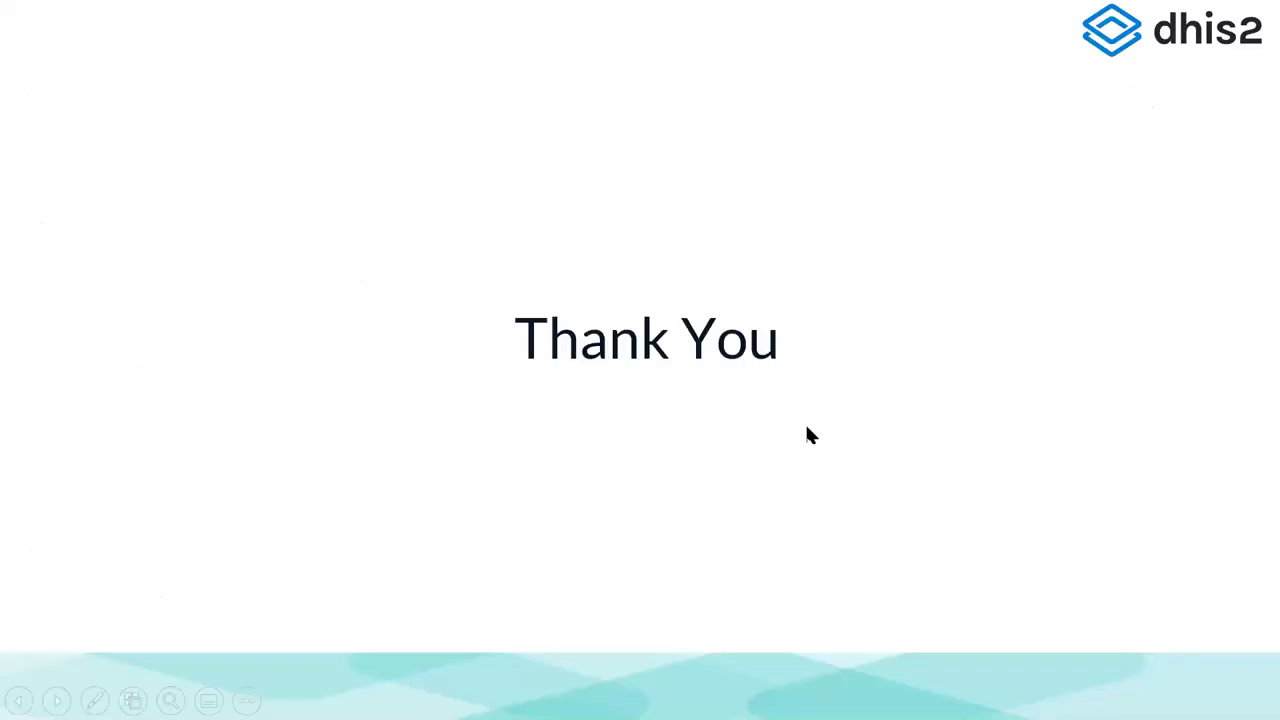
pyautogui.press('Left')
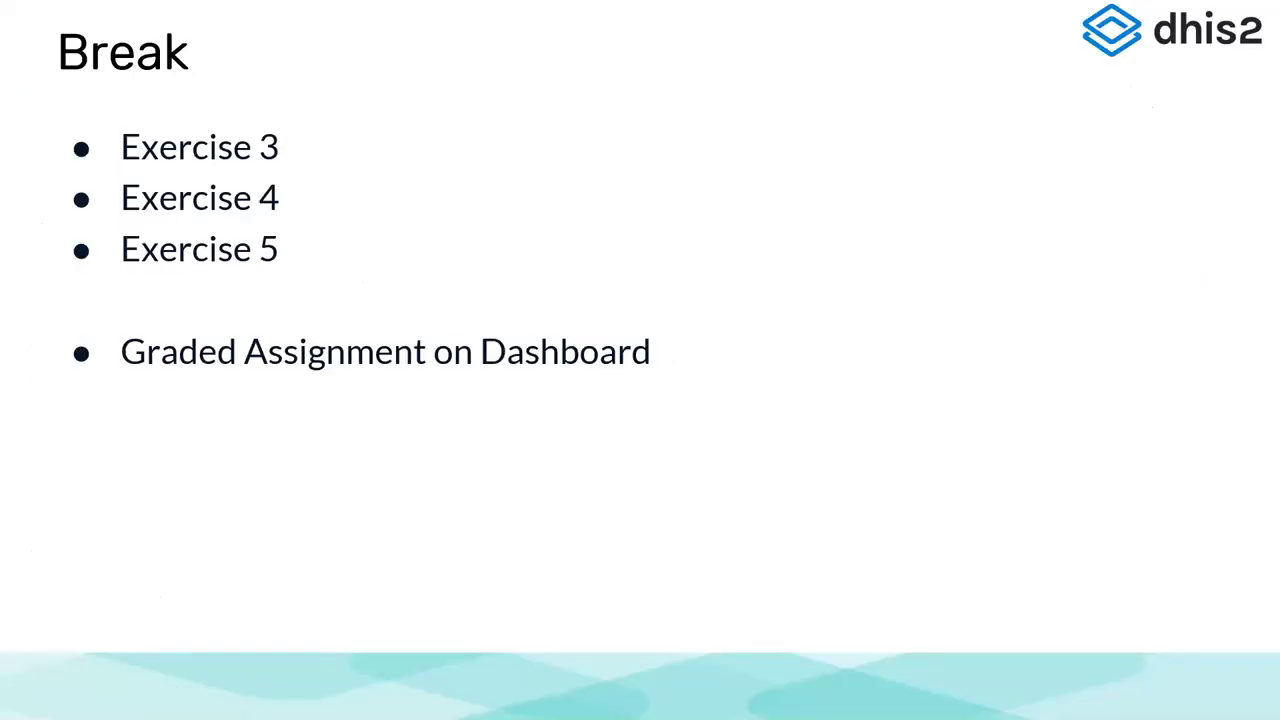